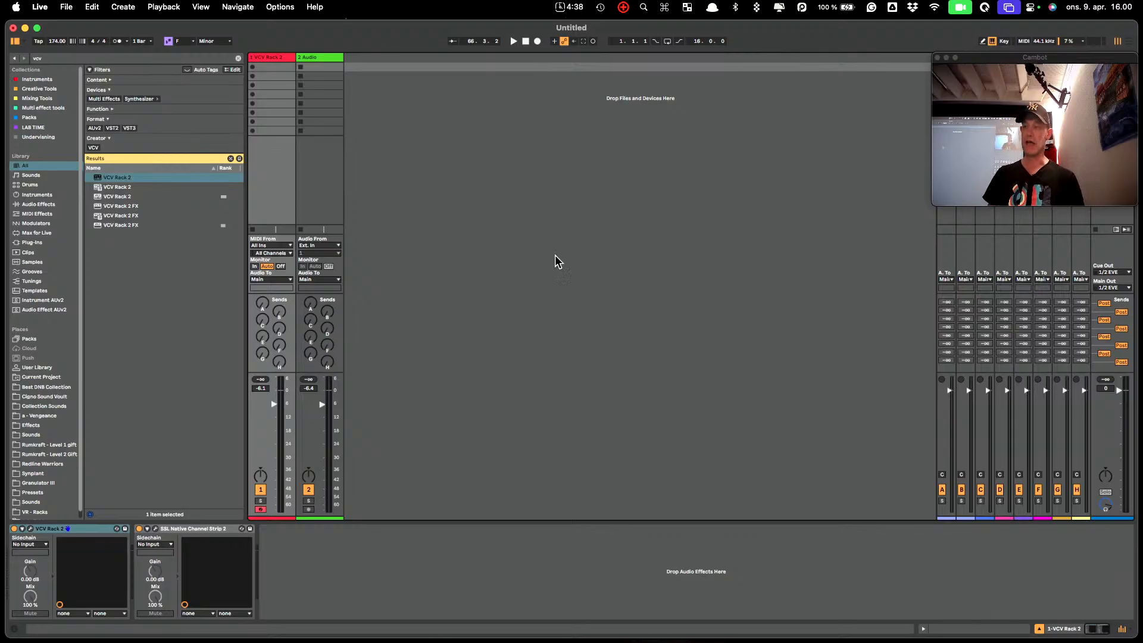
Open the VCV Rack 2 plugin window from the first track's device chain and bring up the module browser
mouse_move(600, 641)
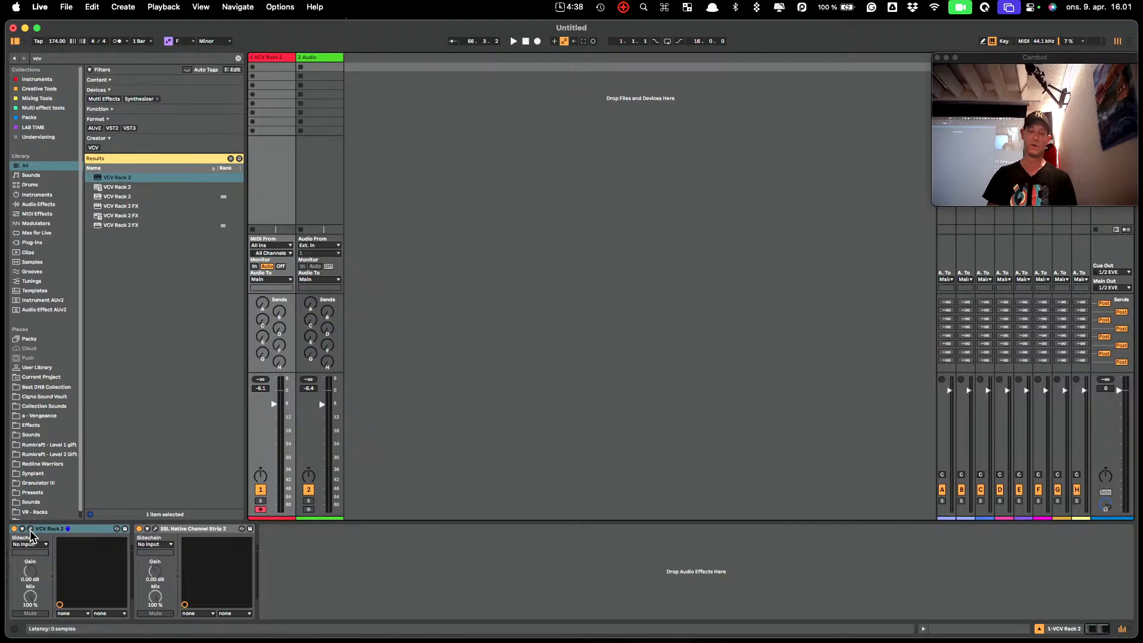
click(30, 531)
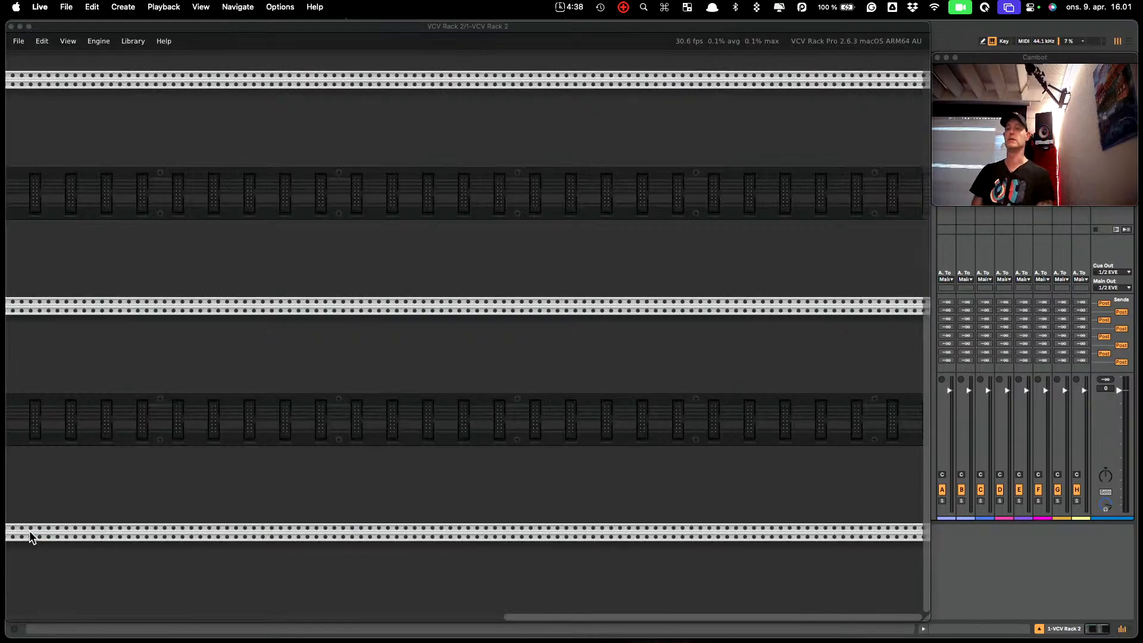
right_click(406, 206)
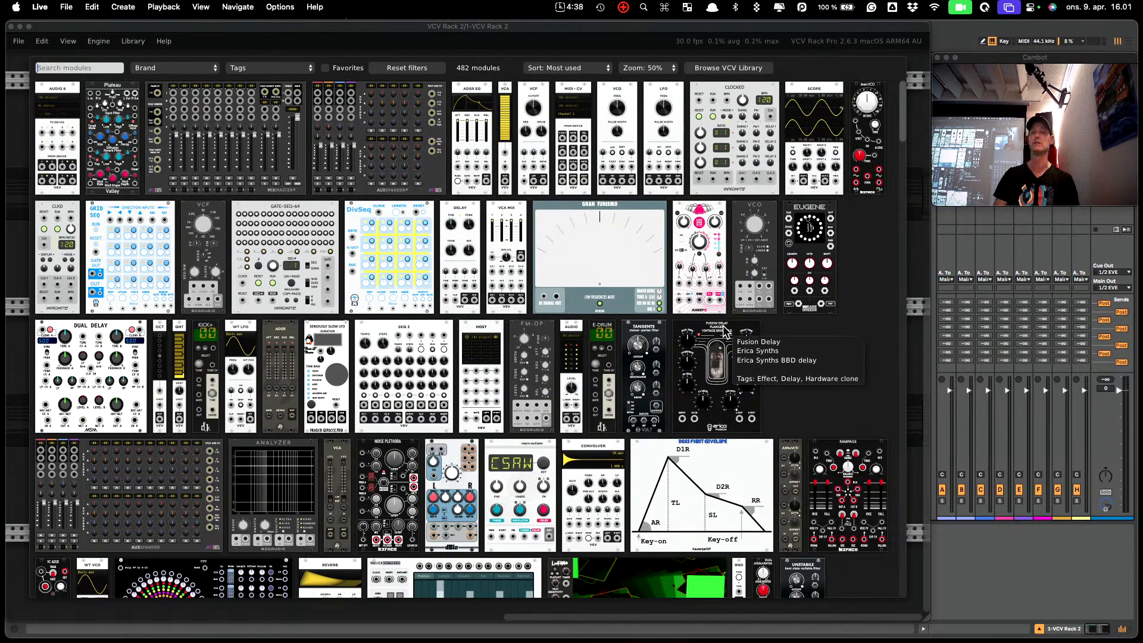
Look through the installed modules in the module browser, then return to the start of the list
scroll(722, 325, down, 5)
scroll(722, 324, down, 15)
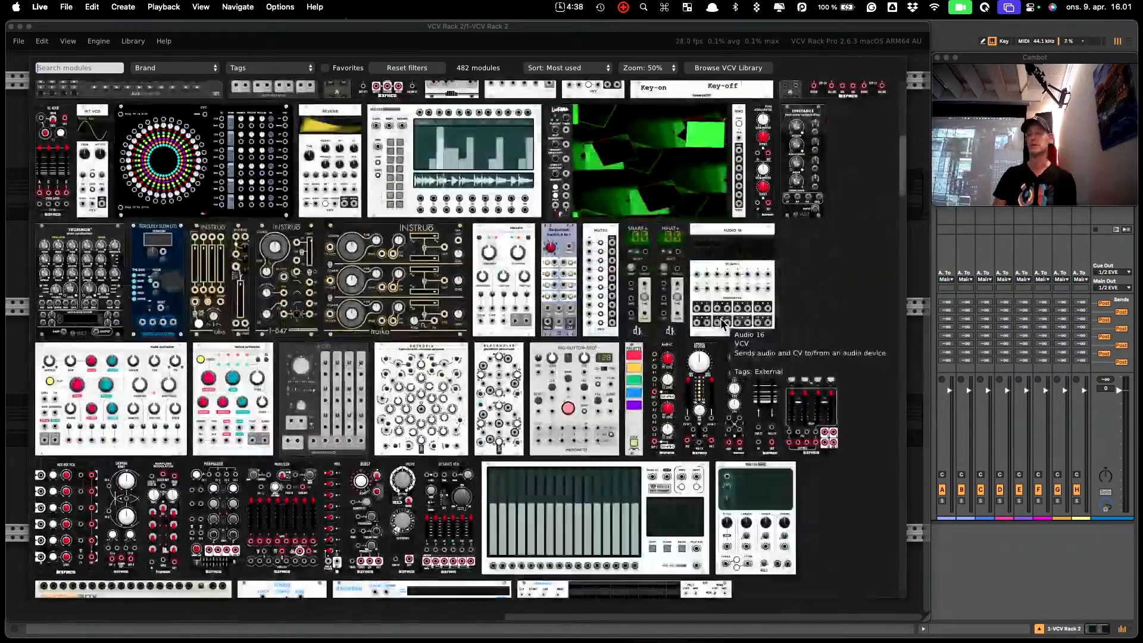
scroll(721, 320, down, 20)
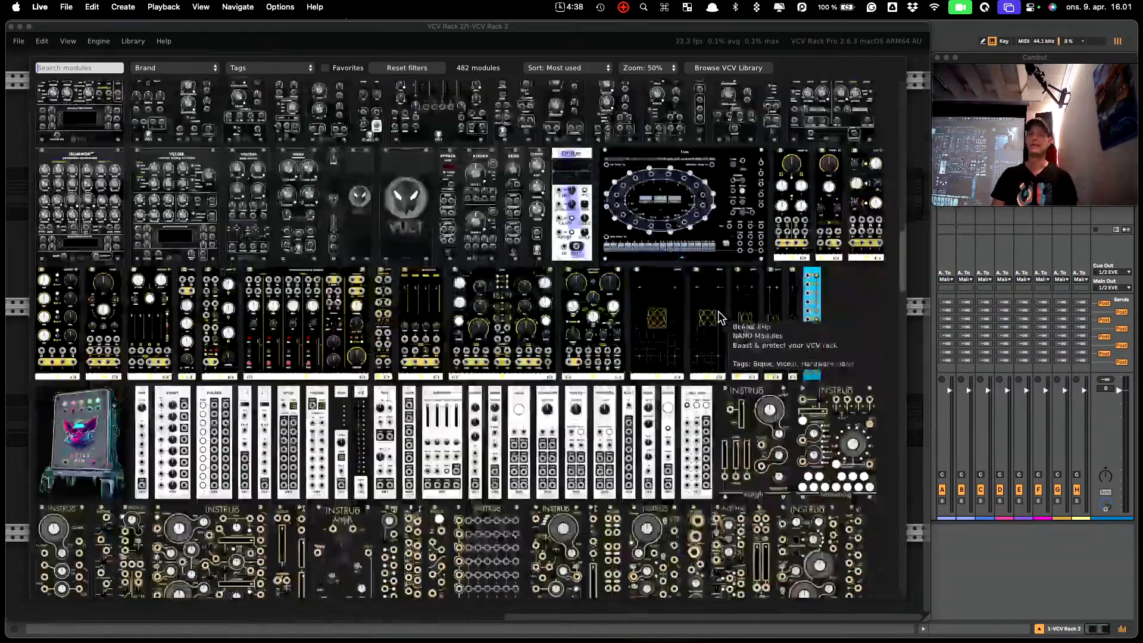
scroll(719, 320, down, 7)
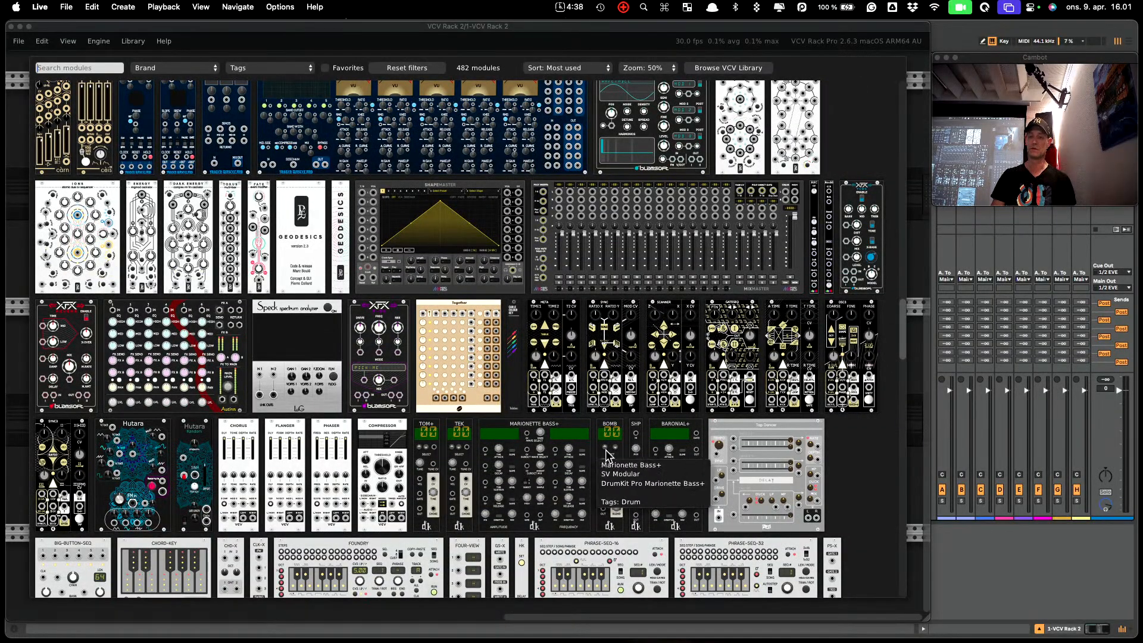
scroll(685, 453, down, 4)
scroll(684, 454, down, 16)
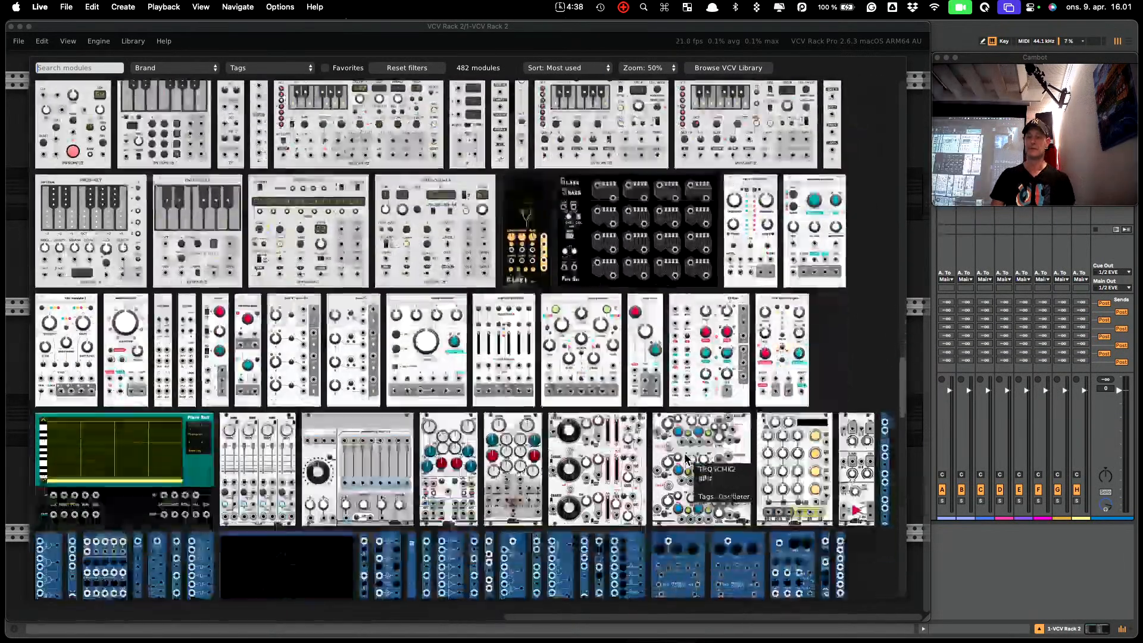
scroll(684, 453, down, 9)
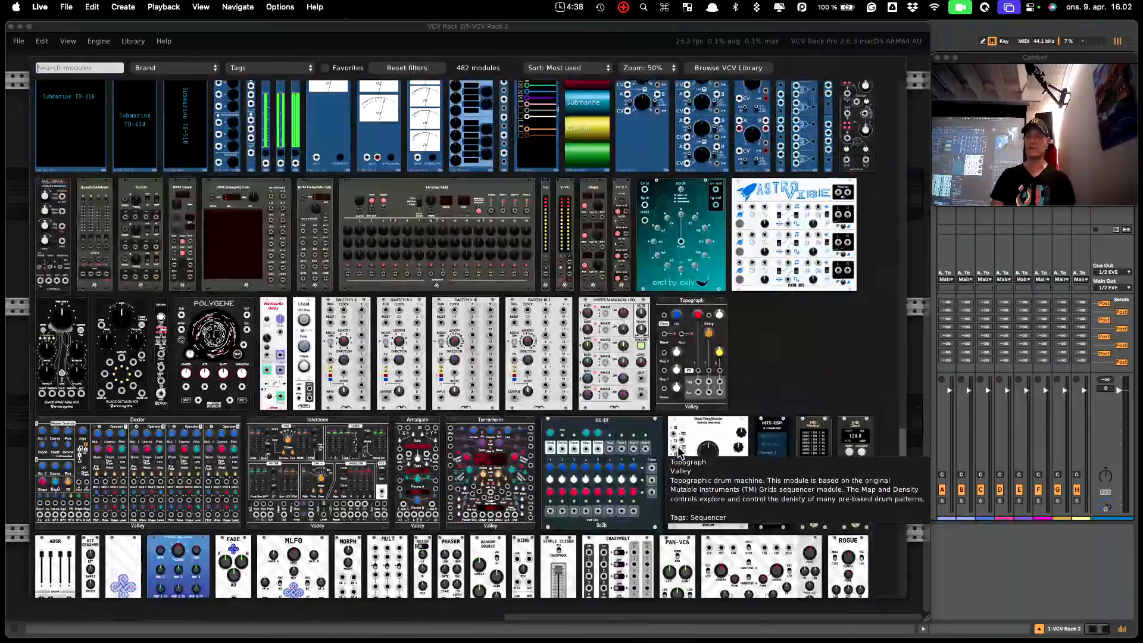
scroll(679, 446, up, 18)
scroll(674, 444, up, 20)
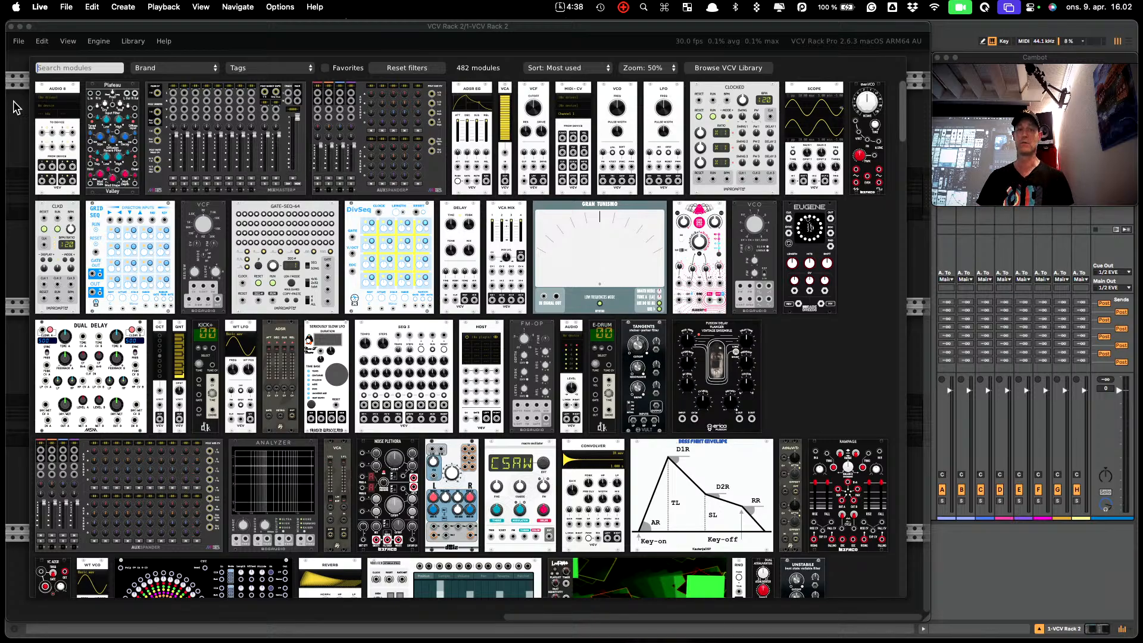
Add the VCV Audio 8 module and move it to the far left end of the upper rack row
click(55, 88)
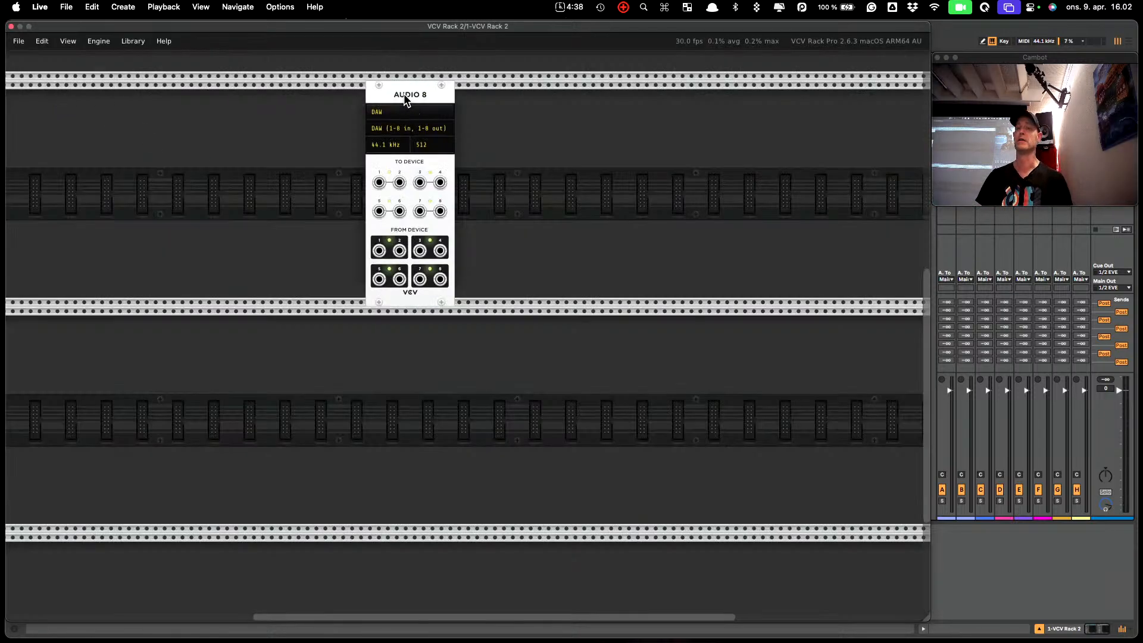
drag(403, 94, 156, 122)
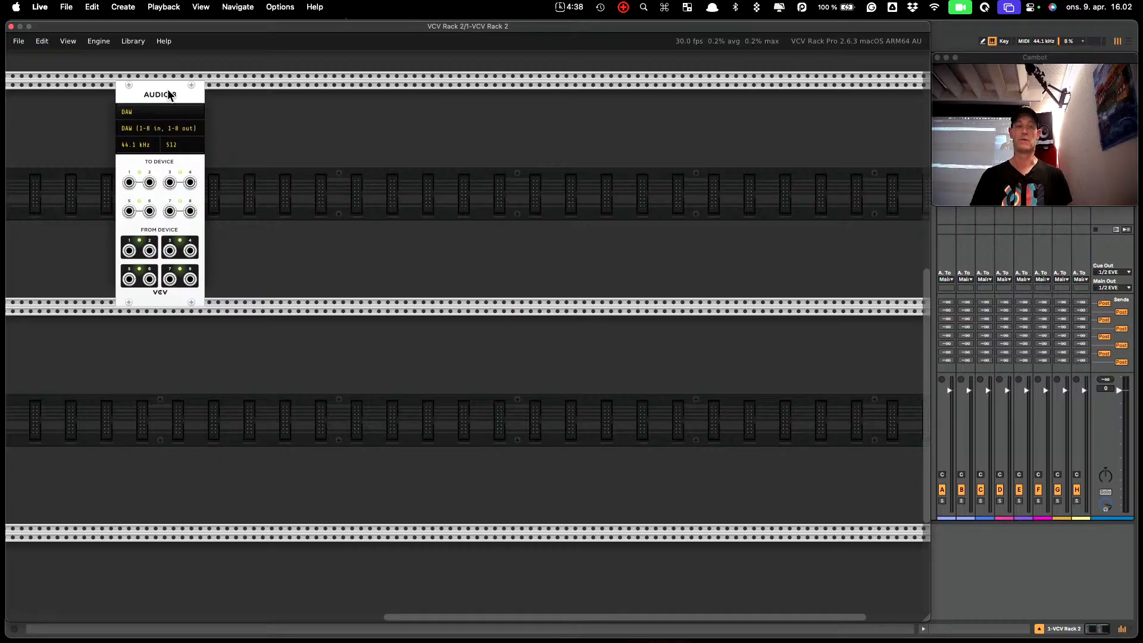
drag(167, 92, 79, 93)
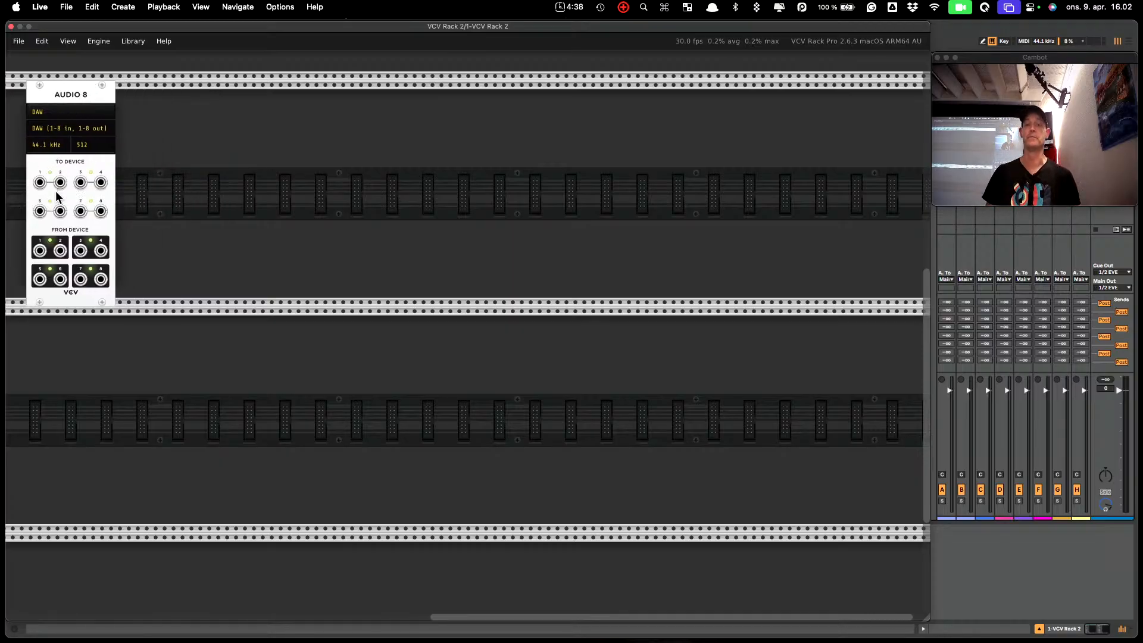
Find the VCV VCO module with the search term "vco", add it and place it directly beside Audio 8
right_click(220, 172)
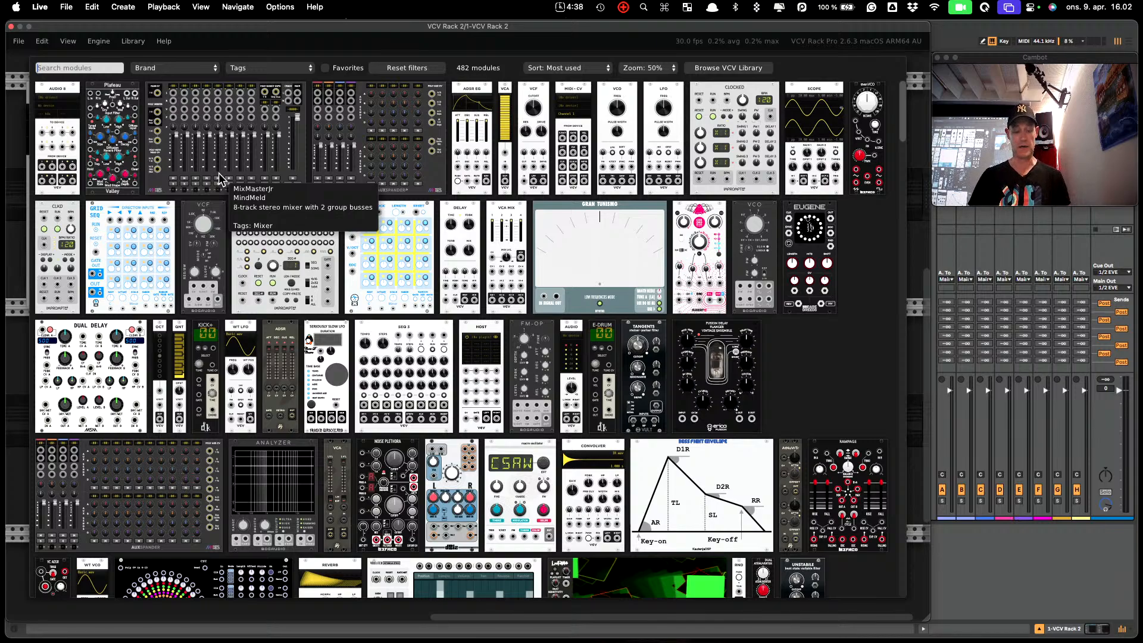
scroll(219, 172, down, 10)
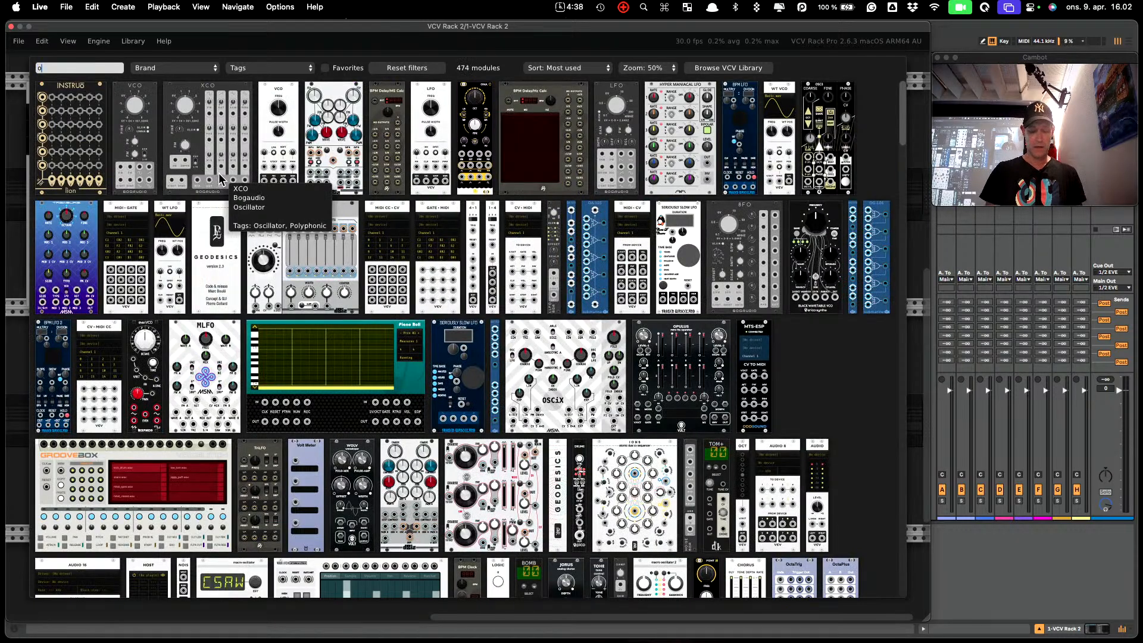
scroll(219, 173, up, 10)
text(vco)
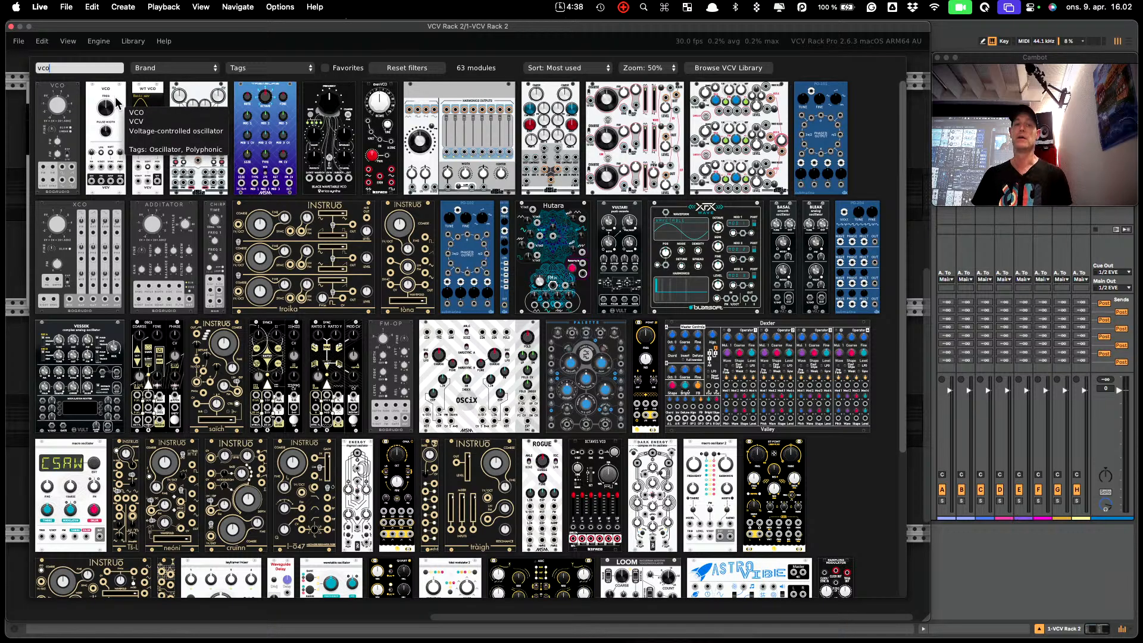
click(117, 122)
drag(236, 94, 191, 94)
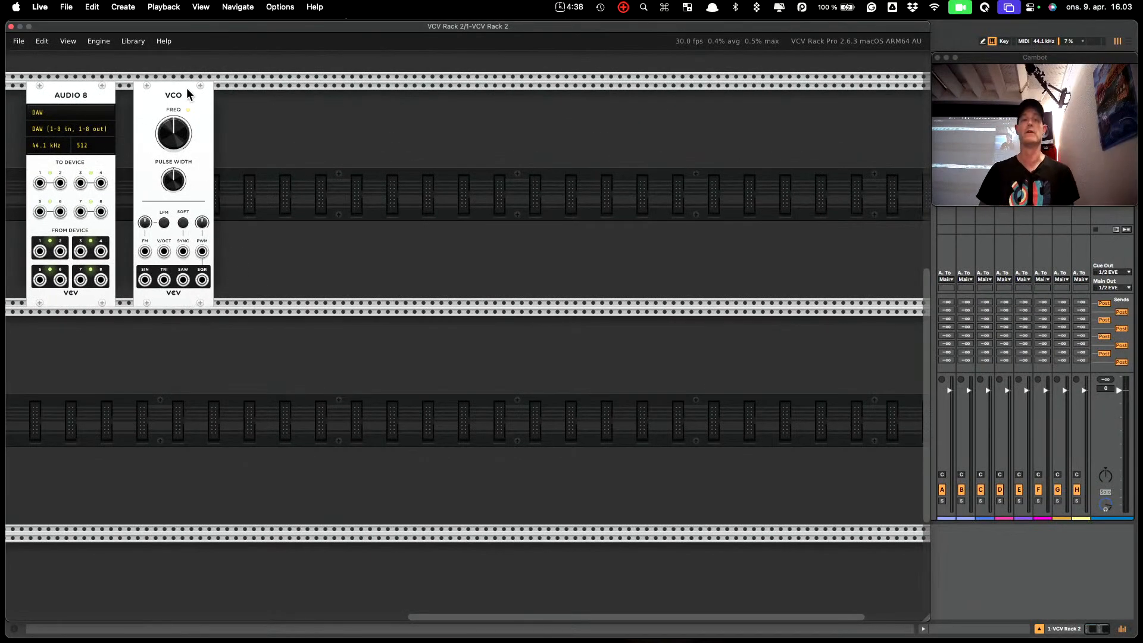
drag(183, 87, 172, 86)
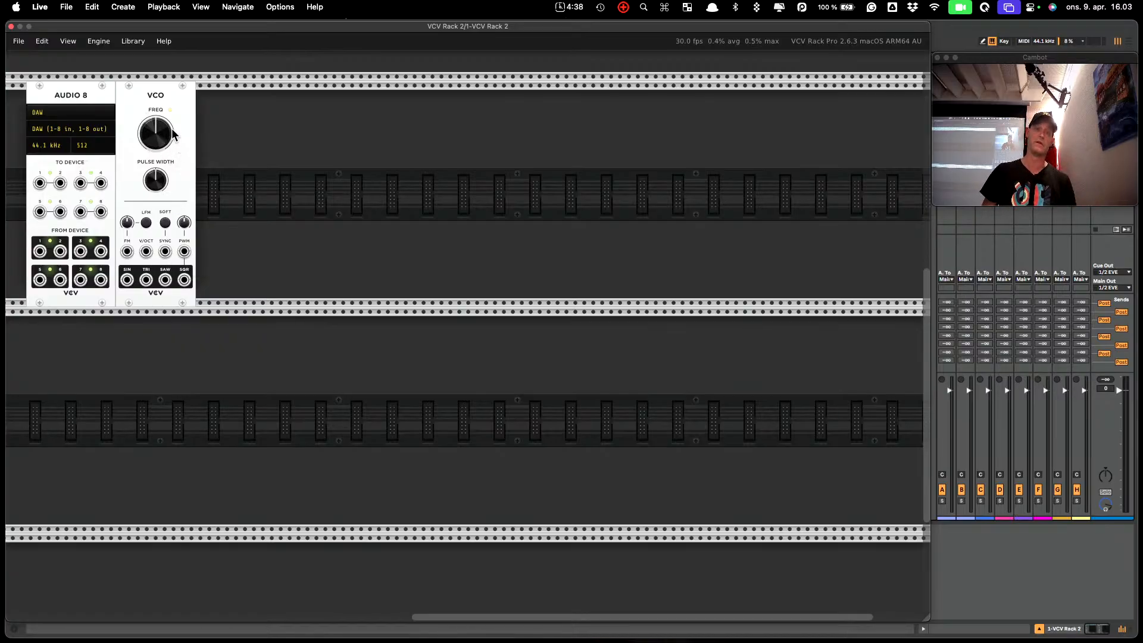
Patch the VCO's sine output to device inputs 1 and 2 on Audio 8
mouse_move(172, 134)
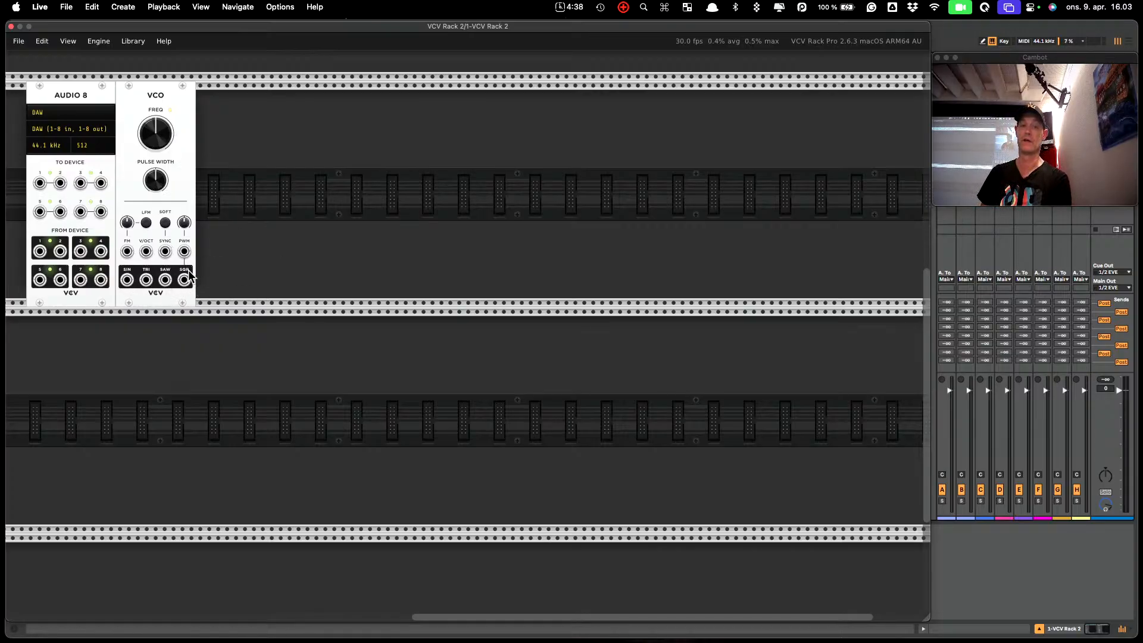
drag(127, 280, 41, 187)
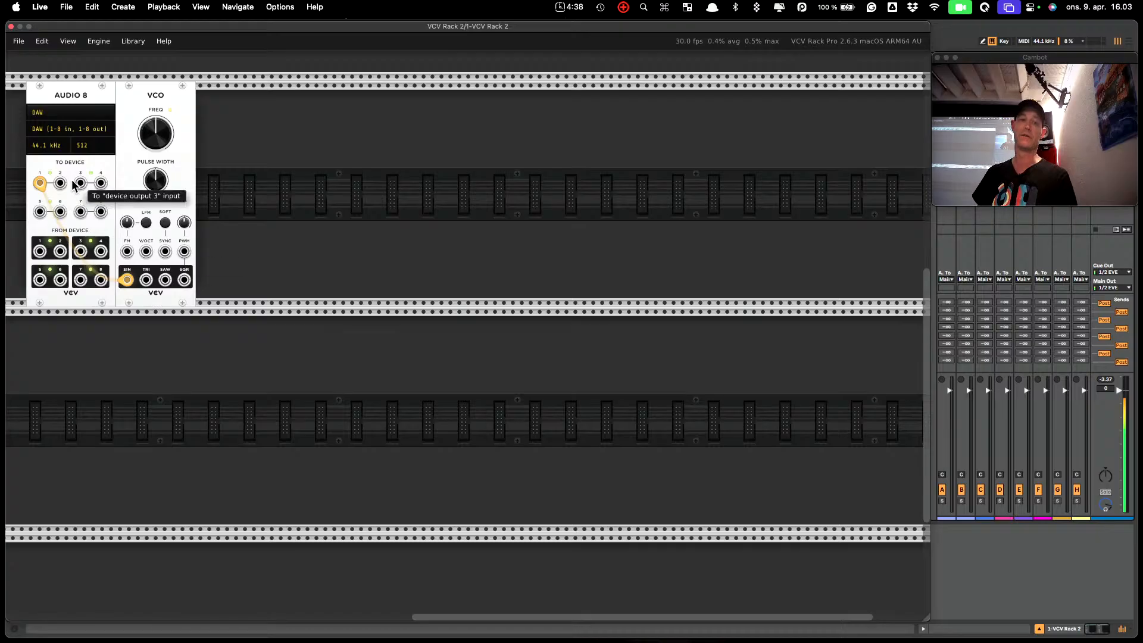
drag(62, 185, 126, 281)
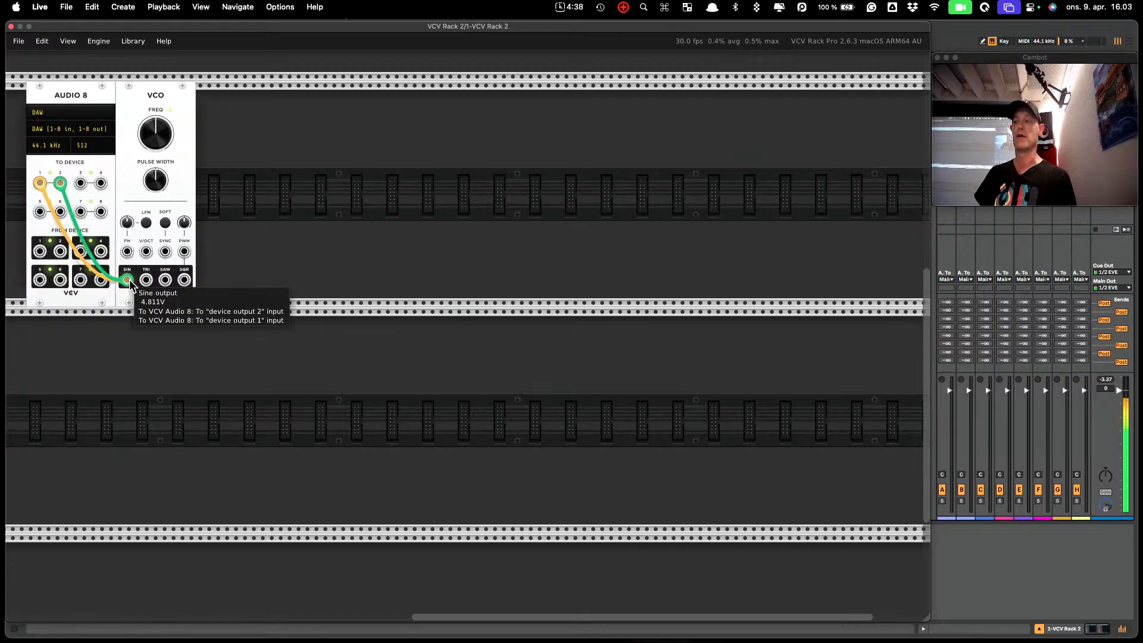
Try out the VCO's frequency and unplug both sine cables from Audio 8
mouse_move(61, 183)
mouse_down()
mouse_move(60, 246)
mouse_move(60, 182)
mouse_up()
drag(164, 140, 164, 122)
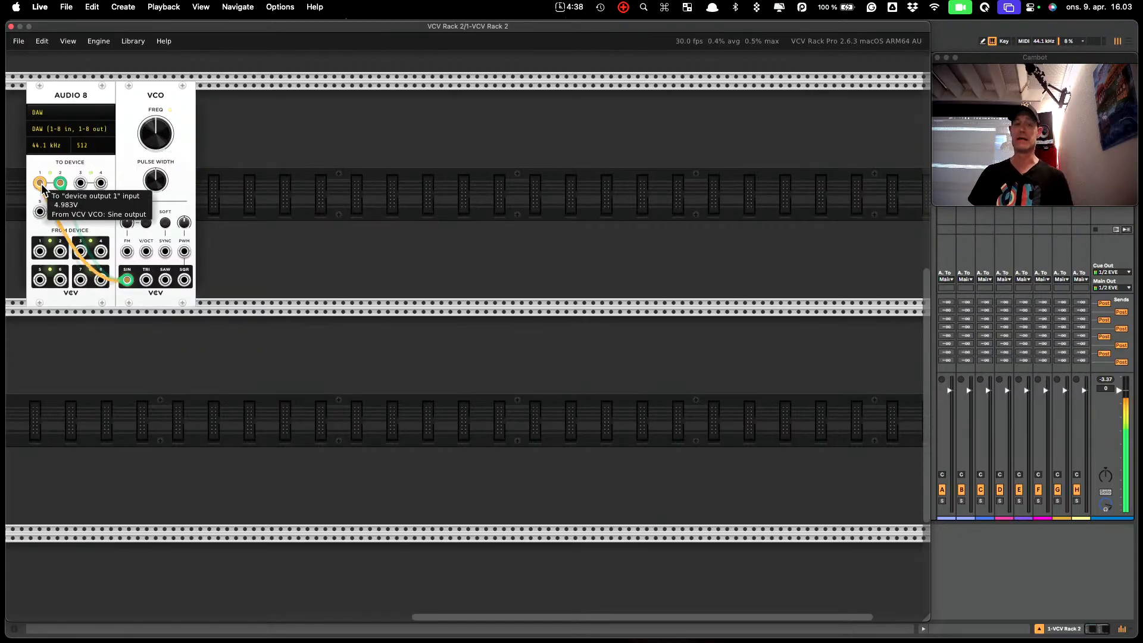
drag(41, 185, 205, 262)
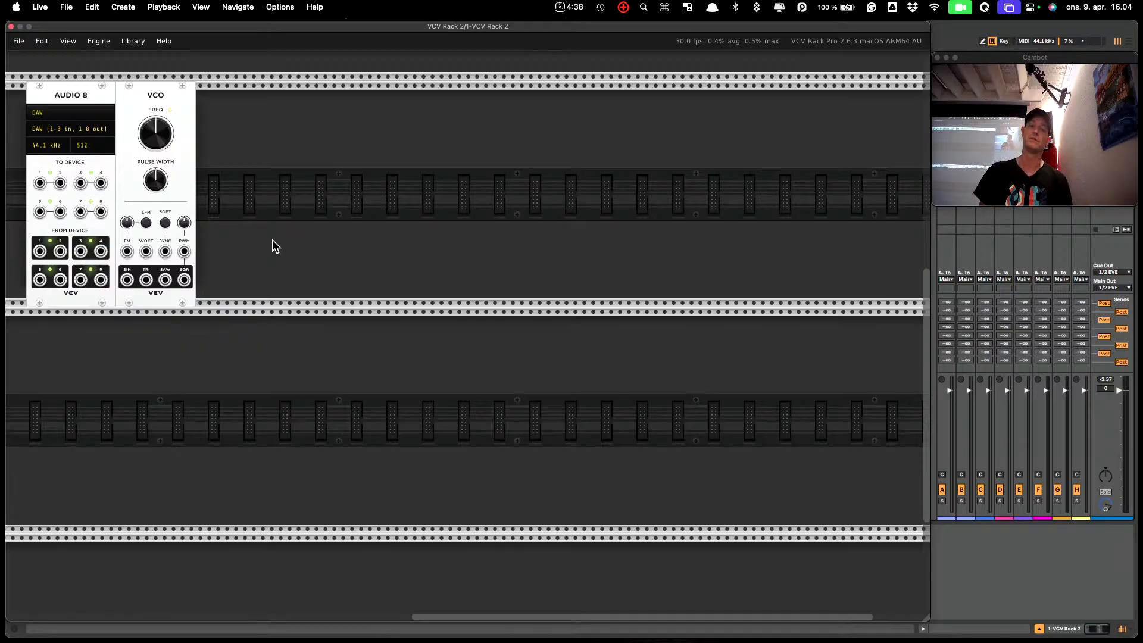
Add the MindMeld MixMasterJr in the row below Audio 8 and the VCO, with an AuxSpander directly beside it
right_click(261, 190)
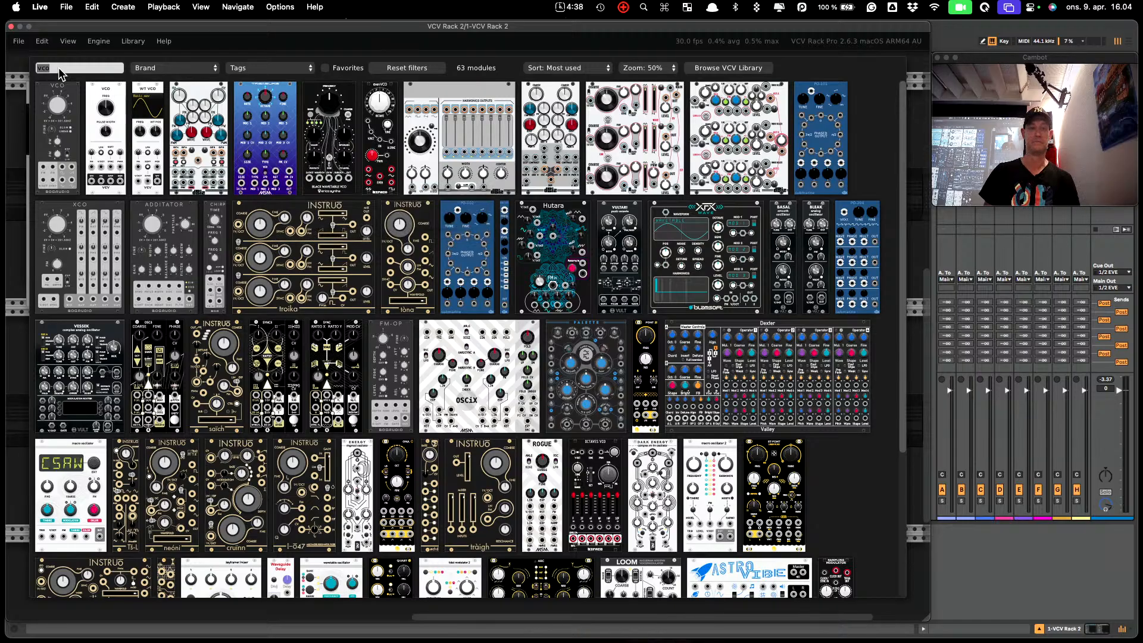
key(BackSpace)
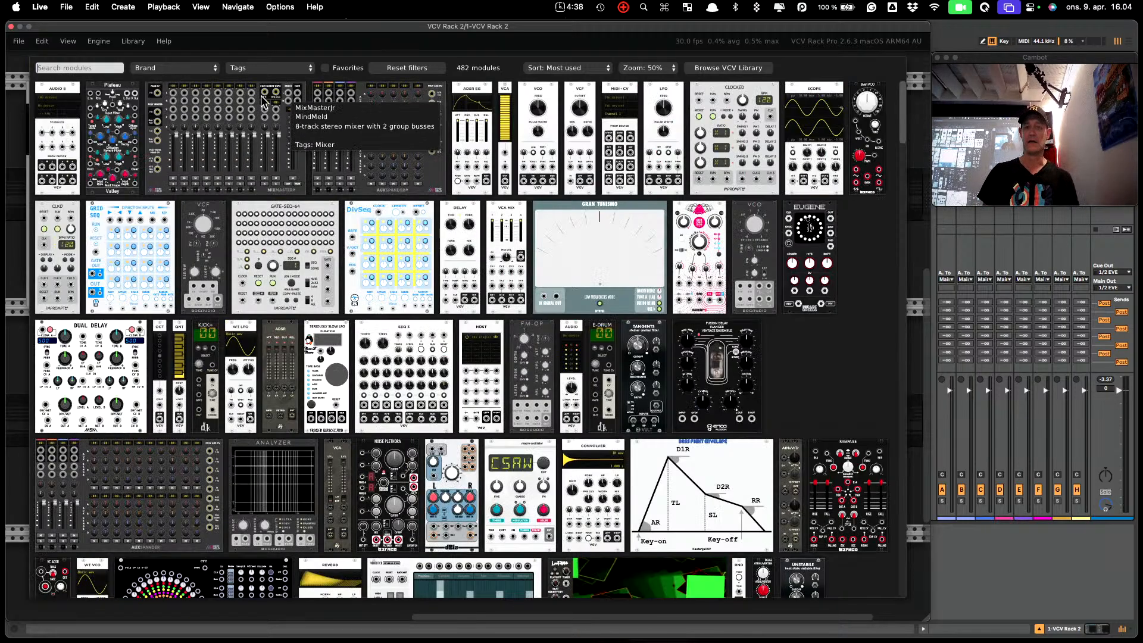
click(195, 123)
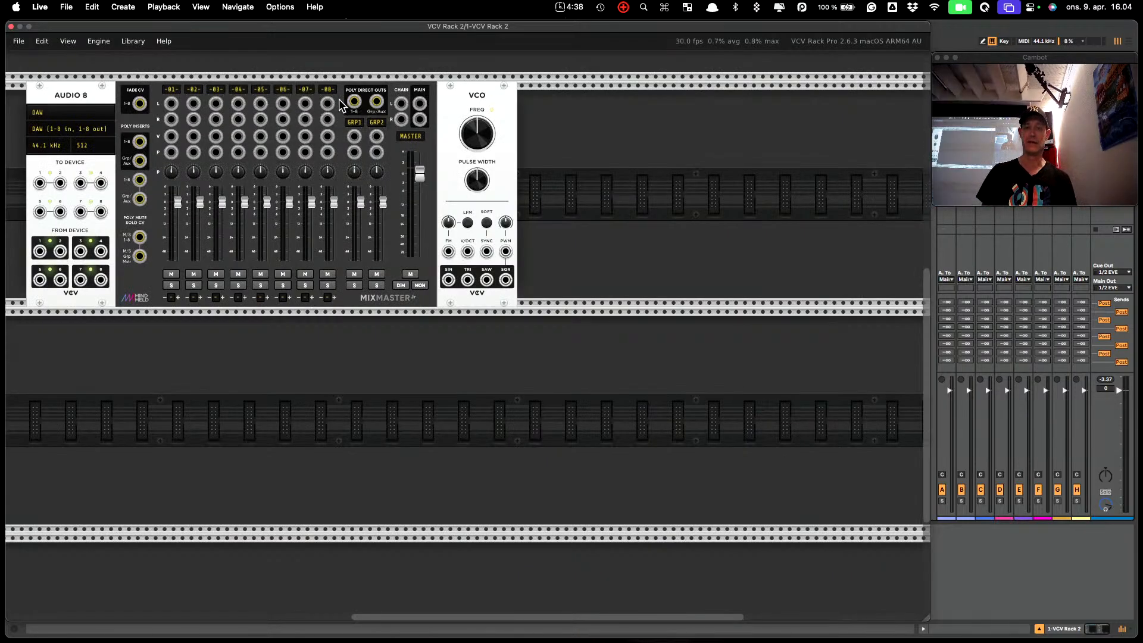
drag(338, 100, 247, 369)
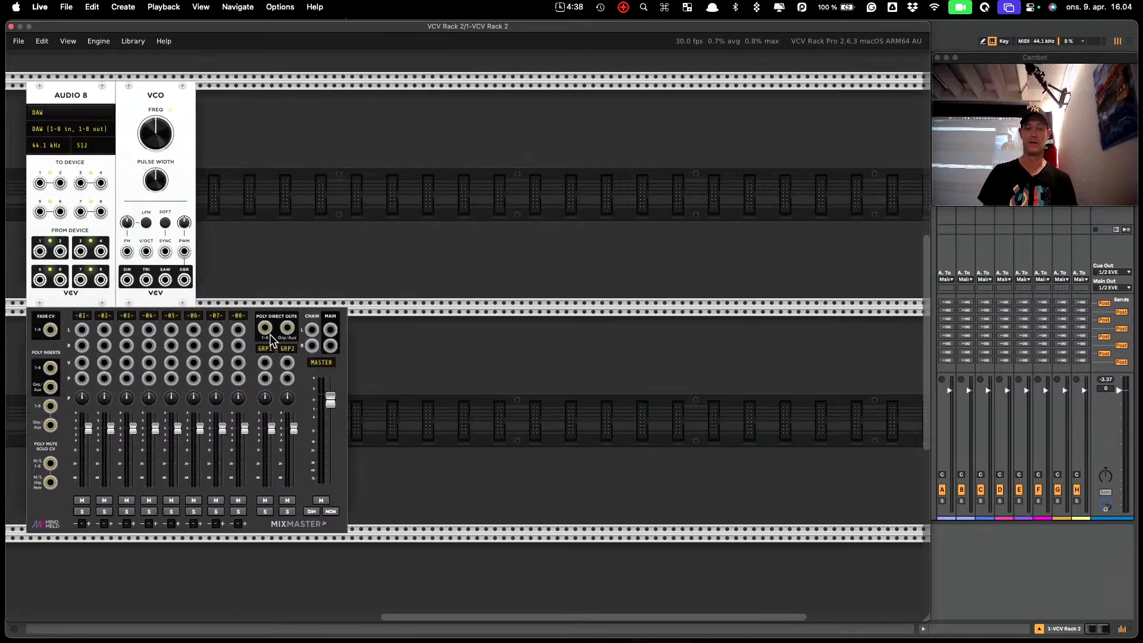
right_click(392, 378)
click(362, 129)
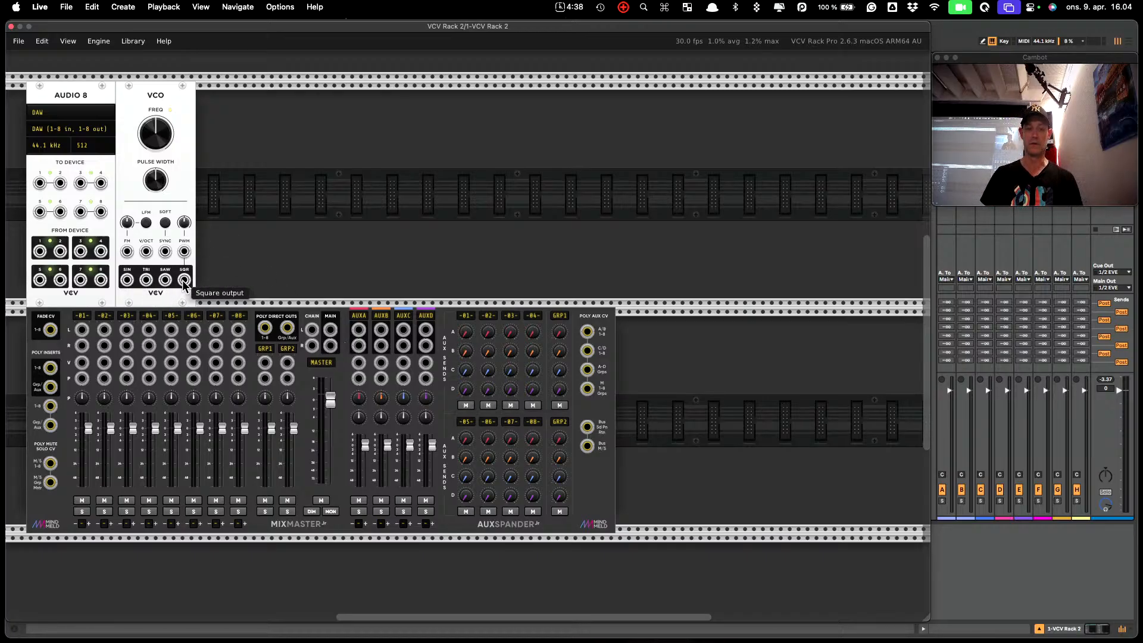
Patch the VCO's square output to mixer channel 1's left input and the mixer's main L/R outputs to Audio 8 device inputs 1 and 2
drag(184, 279, 82, 330)
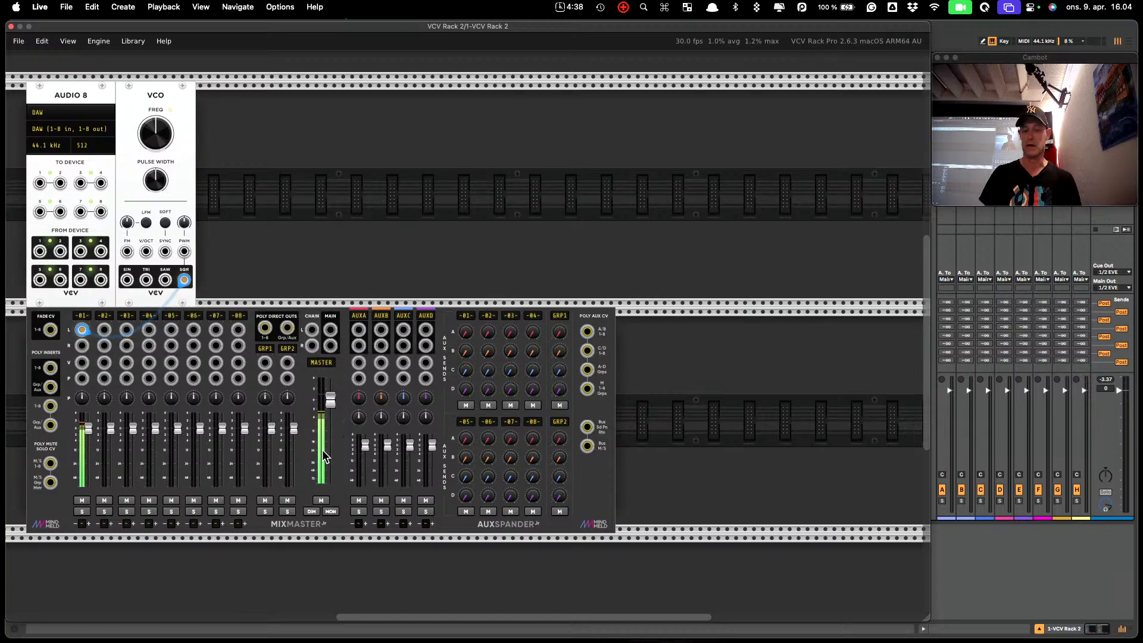
drag(329, 328, 40, 182)
drag(330, 346, 60, 183)
Lower mixer channel 1 to about -8.5 dB and mute it
mouse_move(88, 433)
mouse_down()
mouse_move(88, 485)
mouse_move(88, 444)
mouse_up()
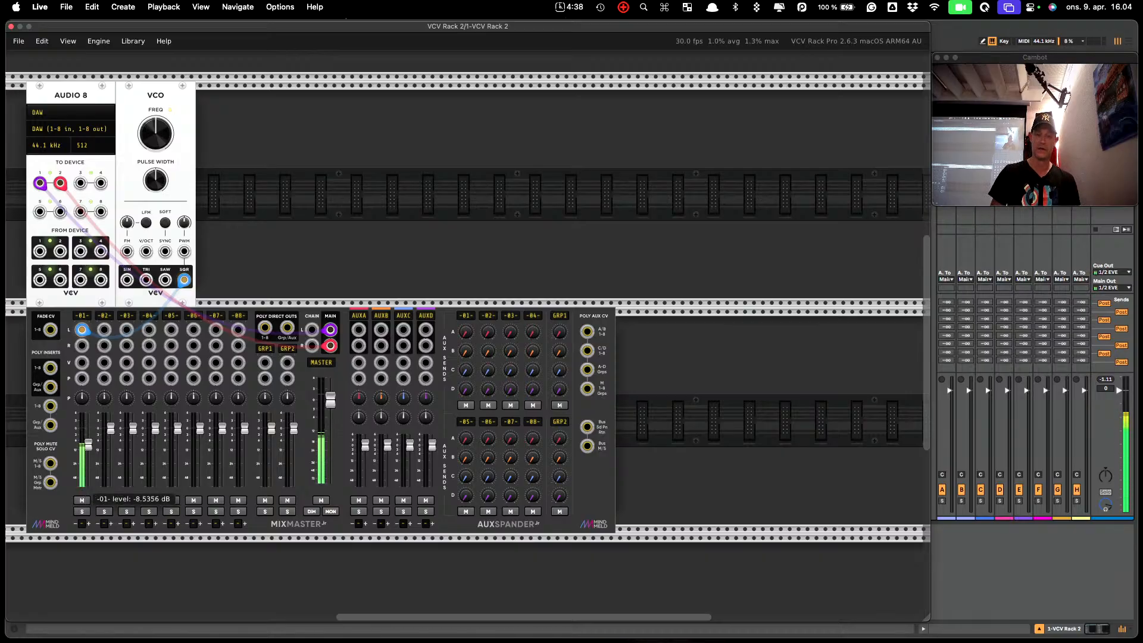
click(81, 500)
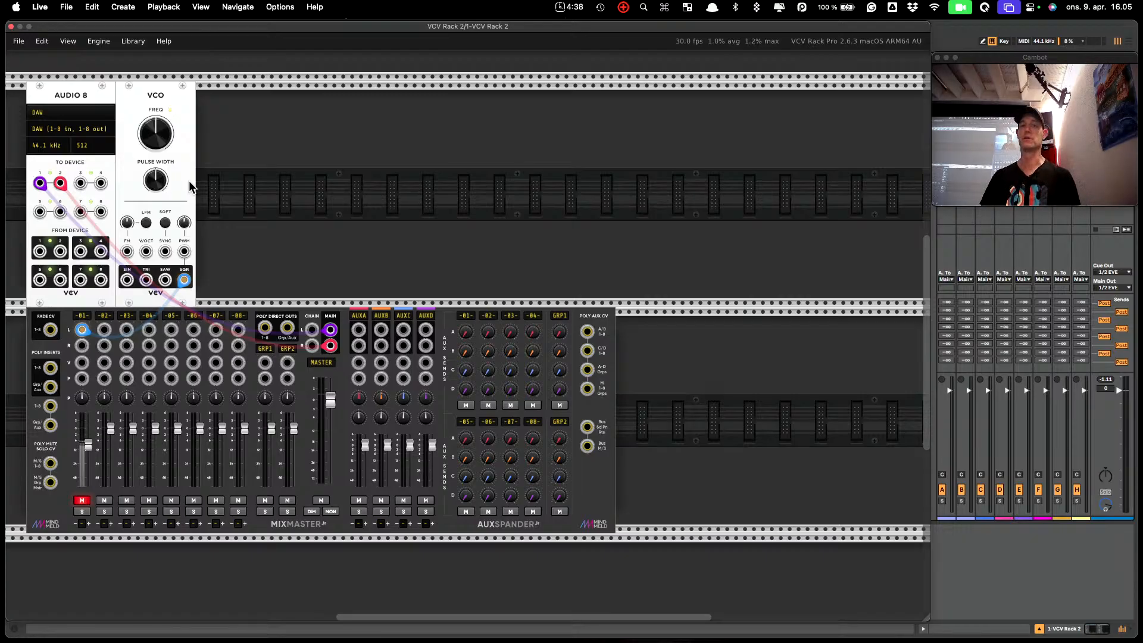
Add a VCV VCA beside the VCO and patch it between the square output and mixer channel 1's left input
right_click(255, 130)
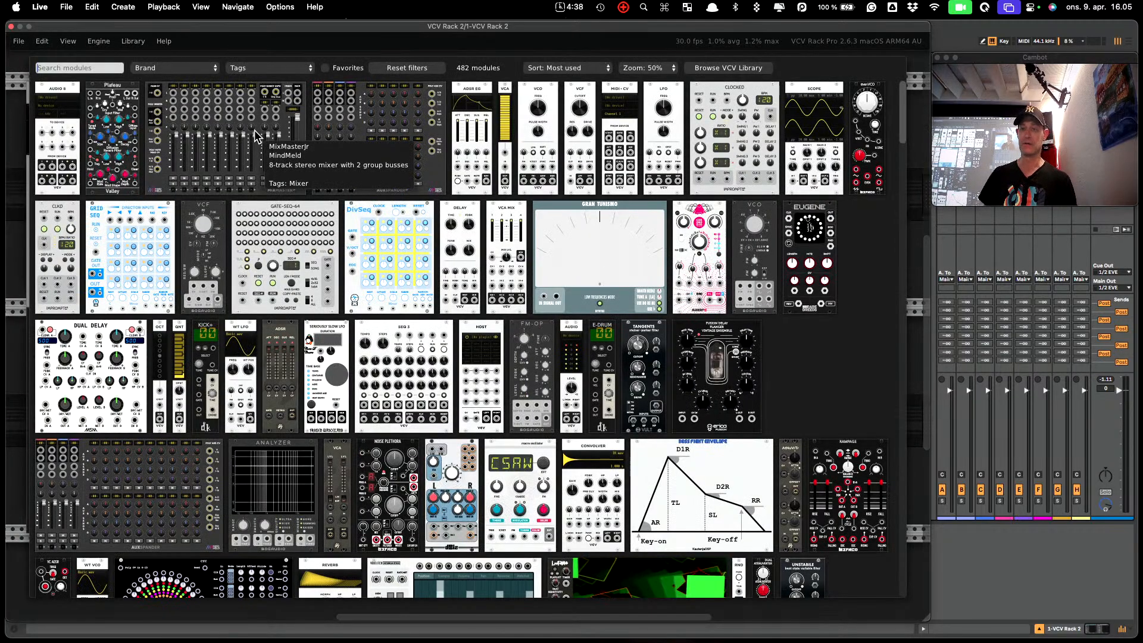
click(504, 98)
drag(258, 94, 188, 171)
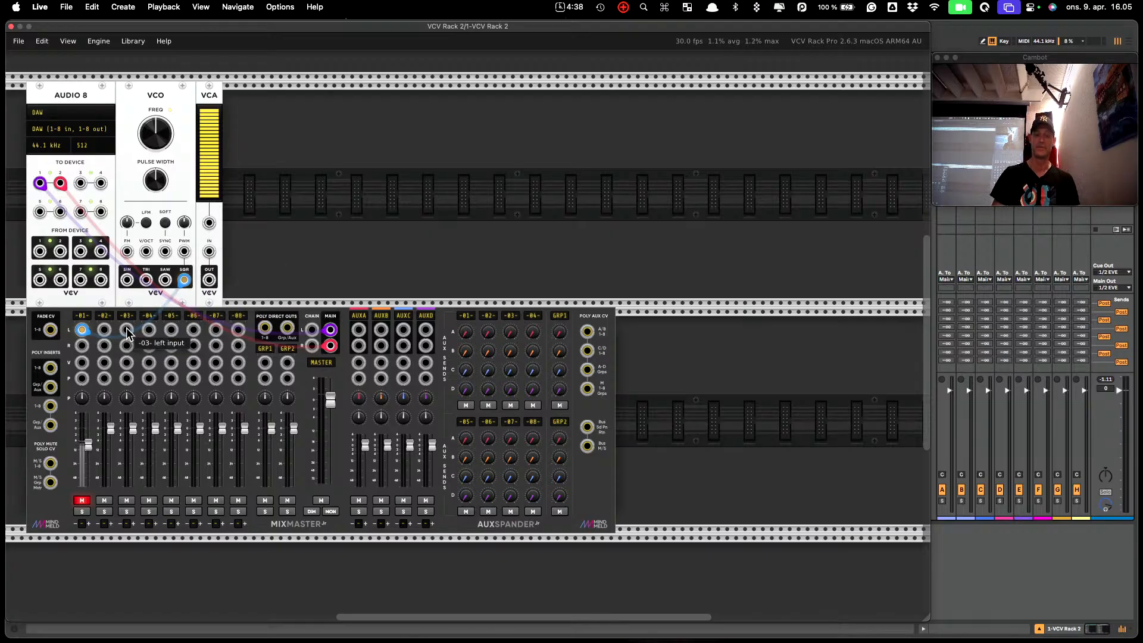
drag(82, 331, 209, 251)
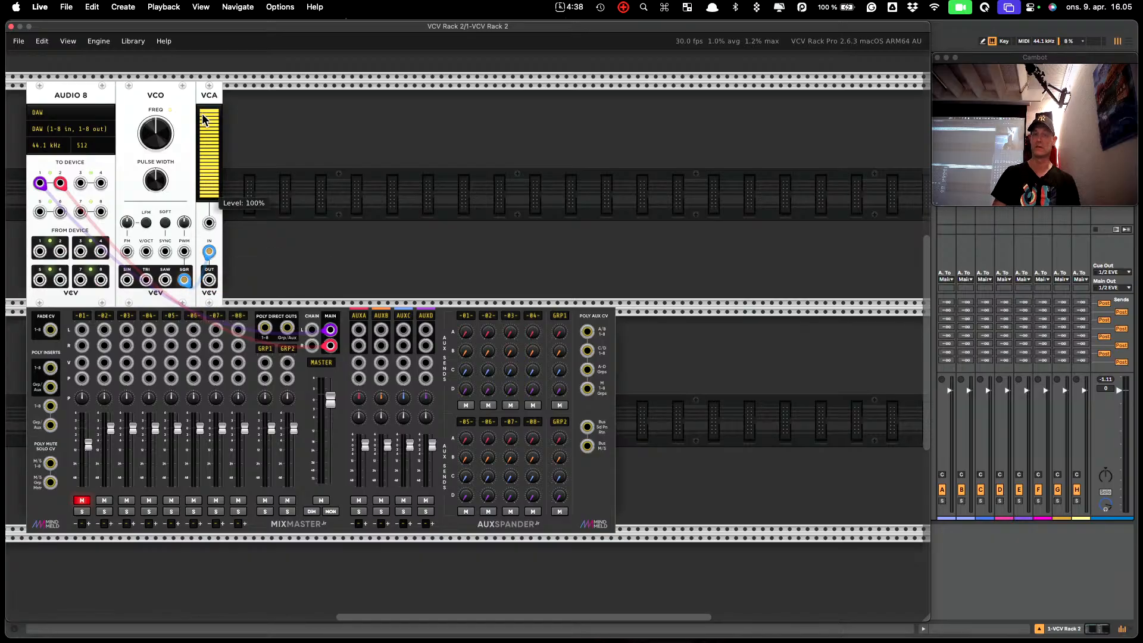
drag(209, 280, 83, 330)
Unmute mixer channel 1 and bring the VCA's level all the way down
click(82, 500)
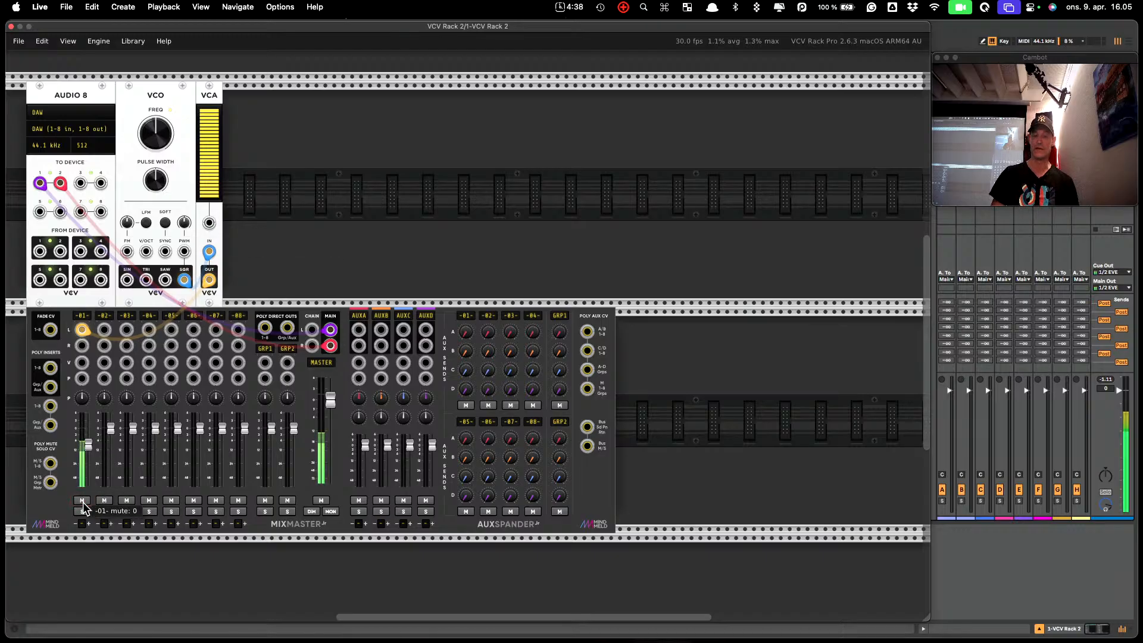
drag(218, 125, 218, 216)
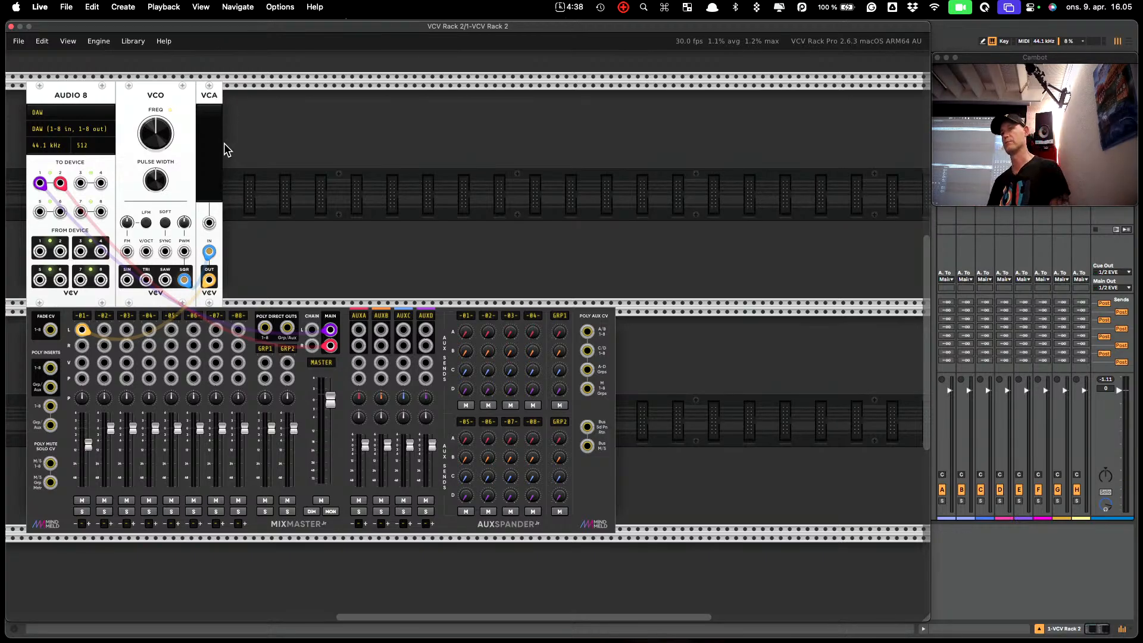
Add a VCV ADSR EG beside the VCA, patch its envelope output to the VCA's CV input and raise the VCA level fully
right_click(244, 136)
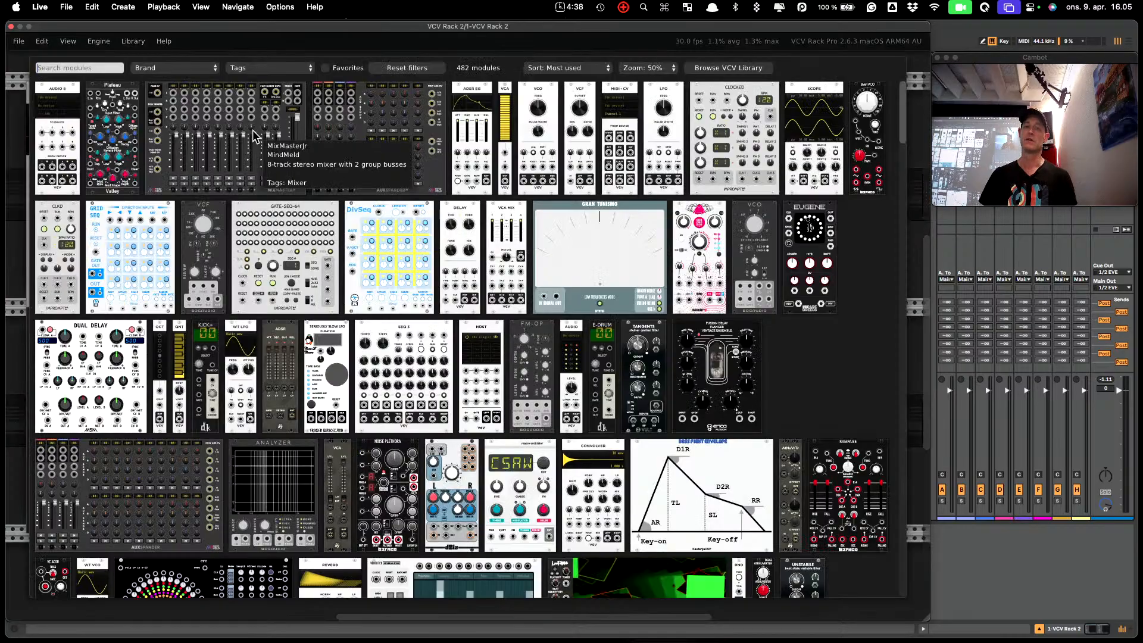
click(430, 95)
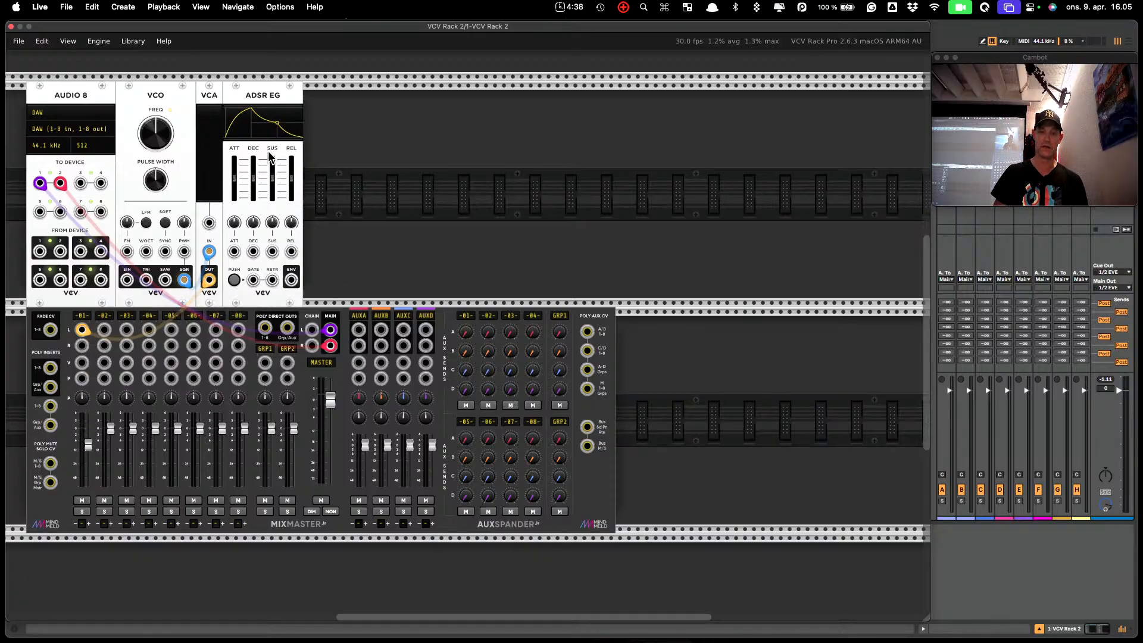
drag(208, 194, 209, 180)
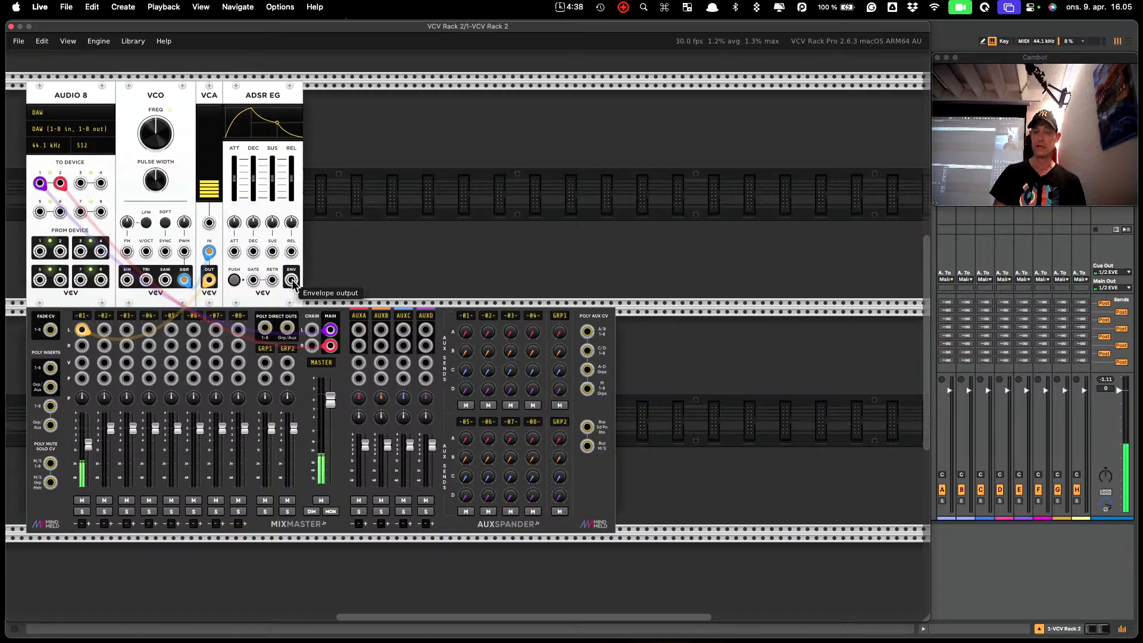
drag(291, 279, 213, 222)
drag(201, 162, 210, 109)
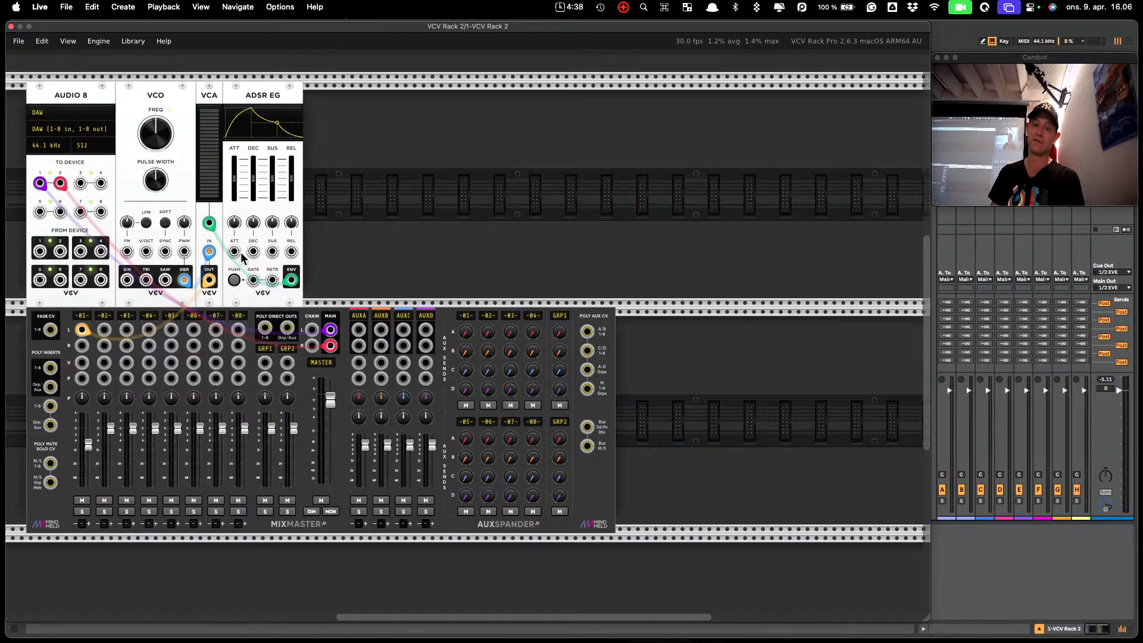
Trigger the ADSR EG manually several times to hear the envelope open and close the VCA
click(235, 281)
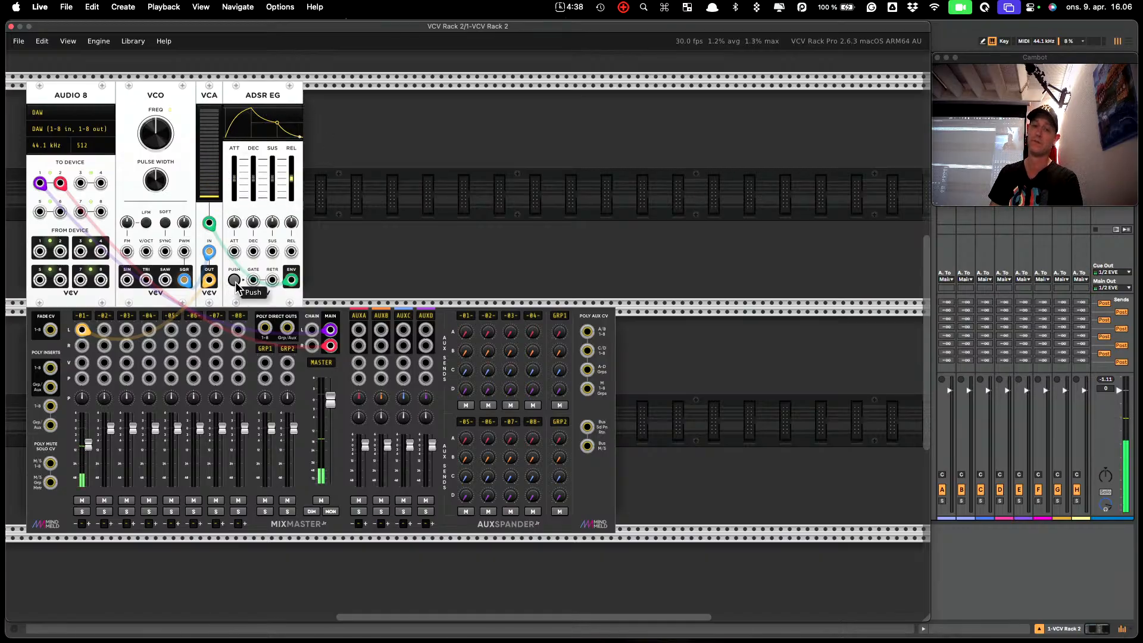
click(235, 281)
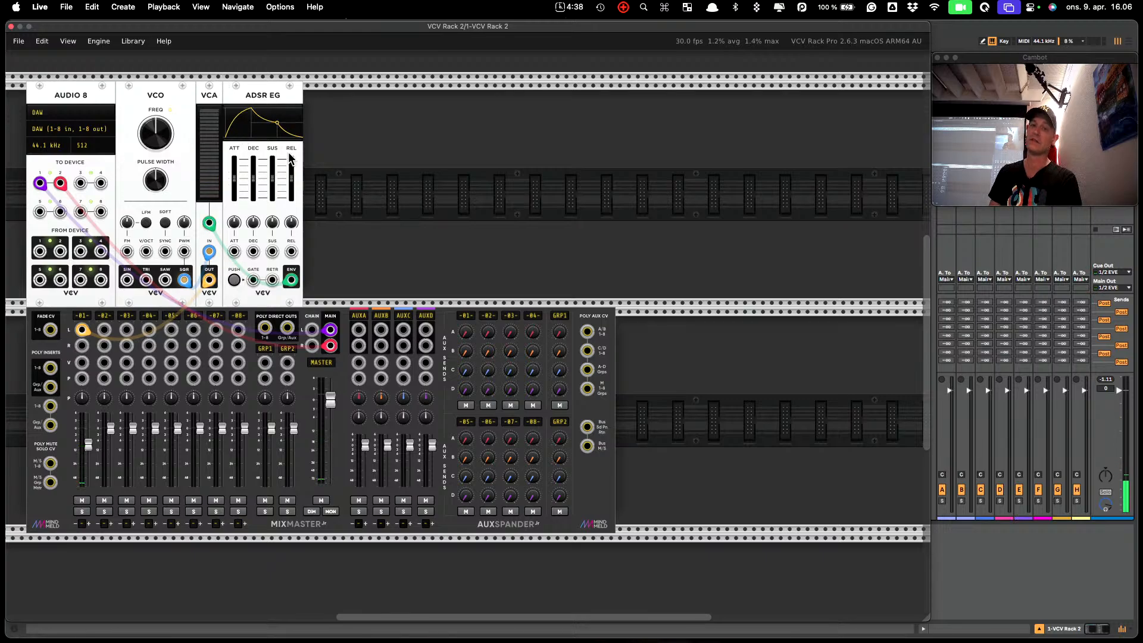
click(236, 280)
click(237, 279)
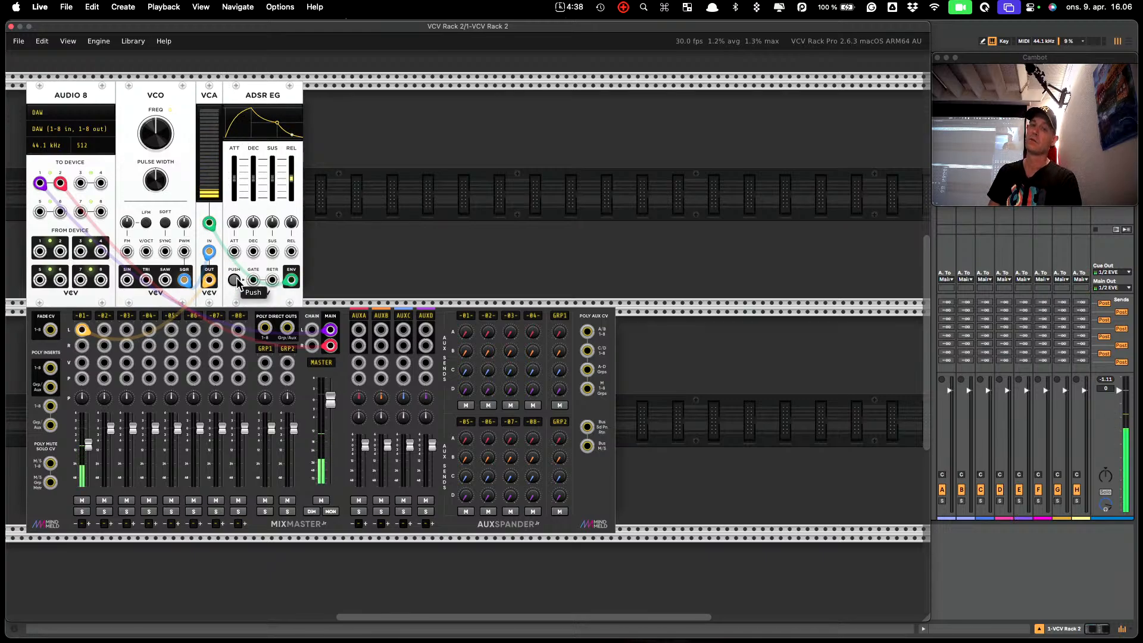
click(236, 279)
click(236, 280)
Shape a plucky ADSR envelope with minimum attack and lower sustain, fine-tuning its release while triggering it manually
drag(236, 193, 292, 173)
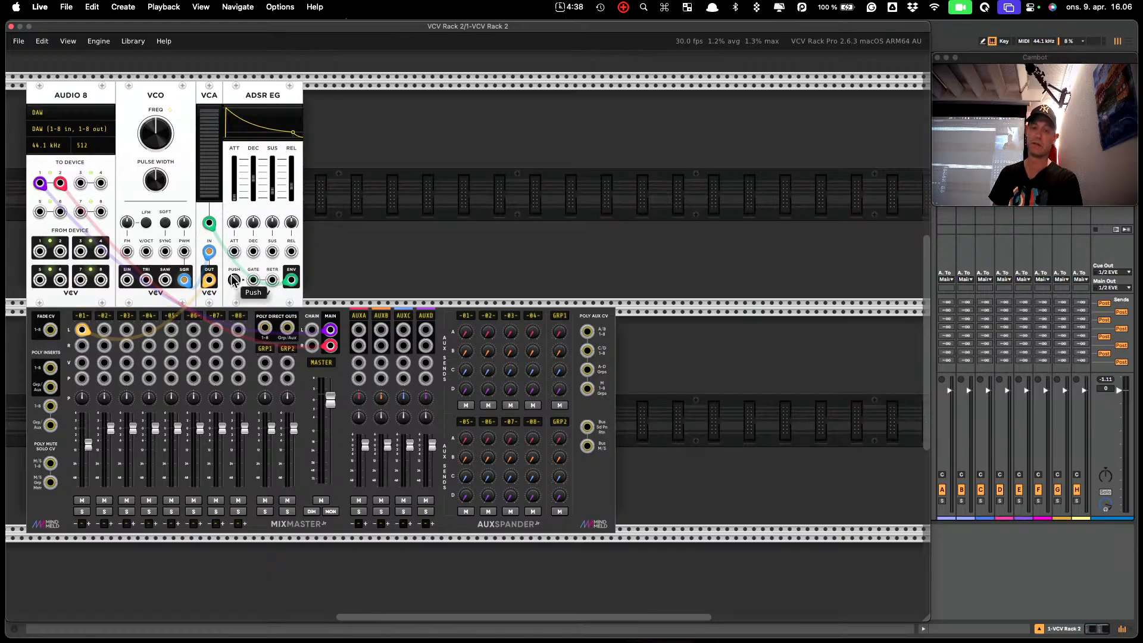
click(233, 280)
click(234, 279)
drag(292, 185, 292, 185)
click(236, 282)
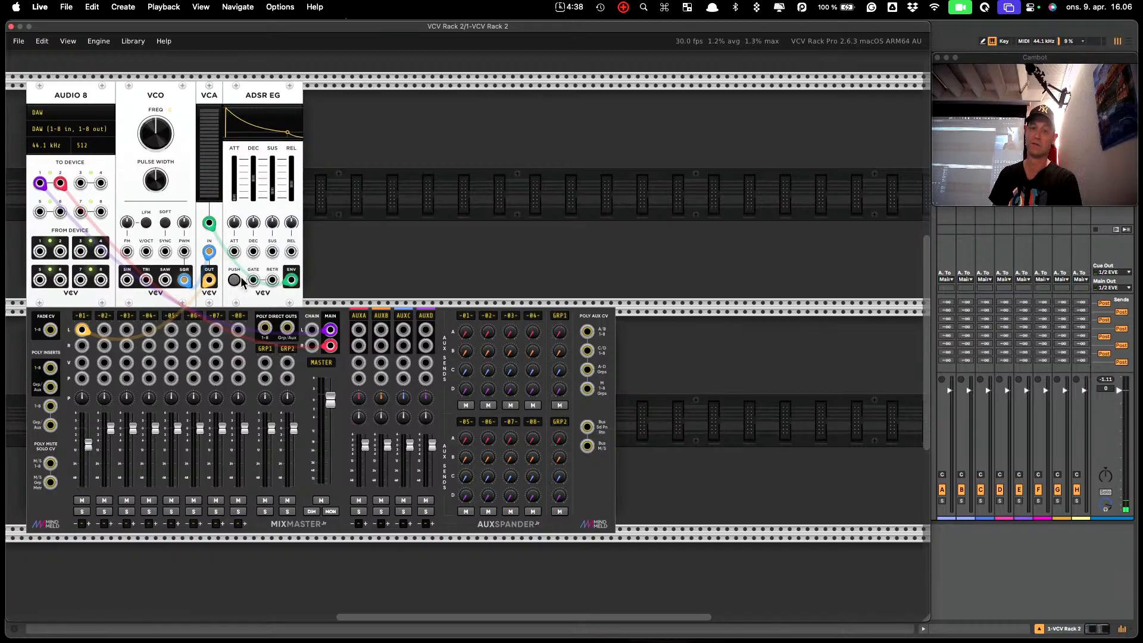
Audition the reshaped plucky envelope with repeated manual triggers on the ADSR EG
click(235, 280)
click(235, 281)
click(235, 281)
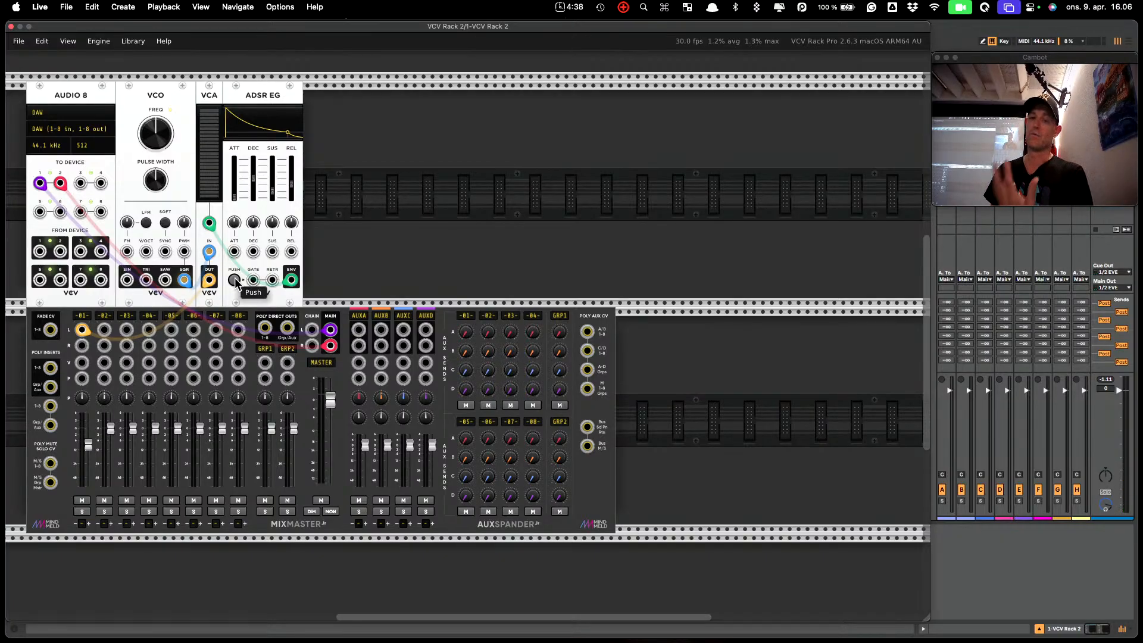
click(235, 281)
click(235, 281)
click(235, 281)
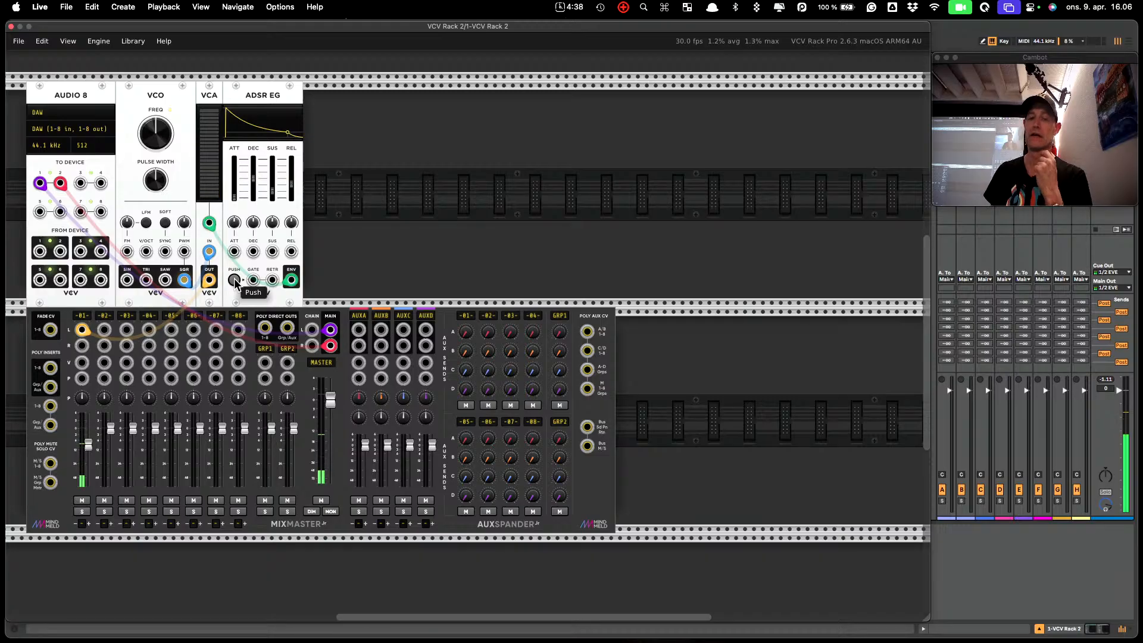
click(235, 281)
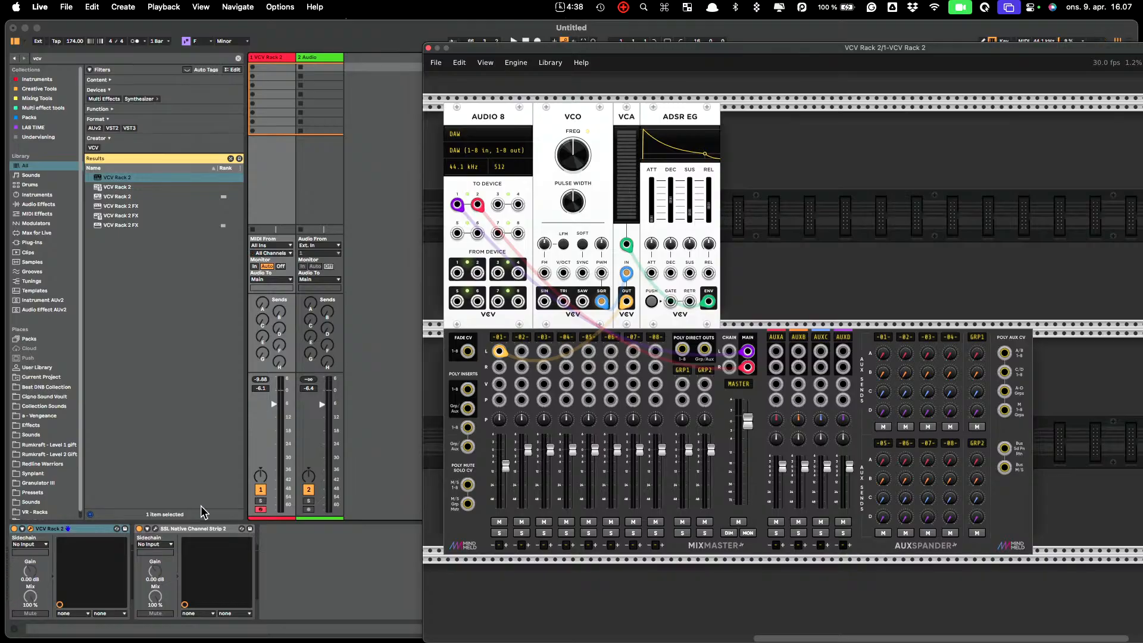
Add a VCV MIDI-CV module and place it directly before the Audio 8 module
right_click(784, 172)
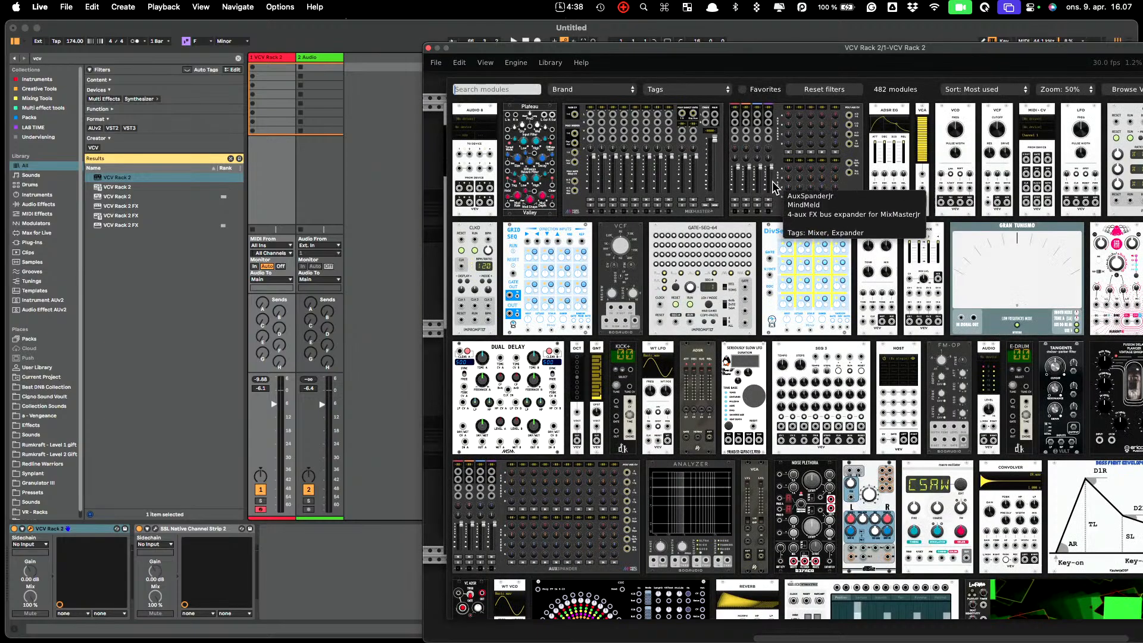
click(1031, 106)
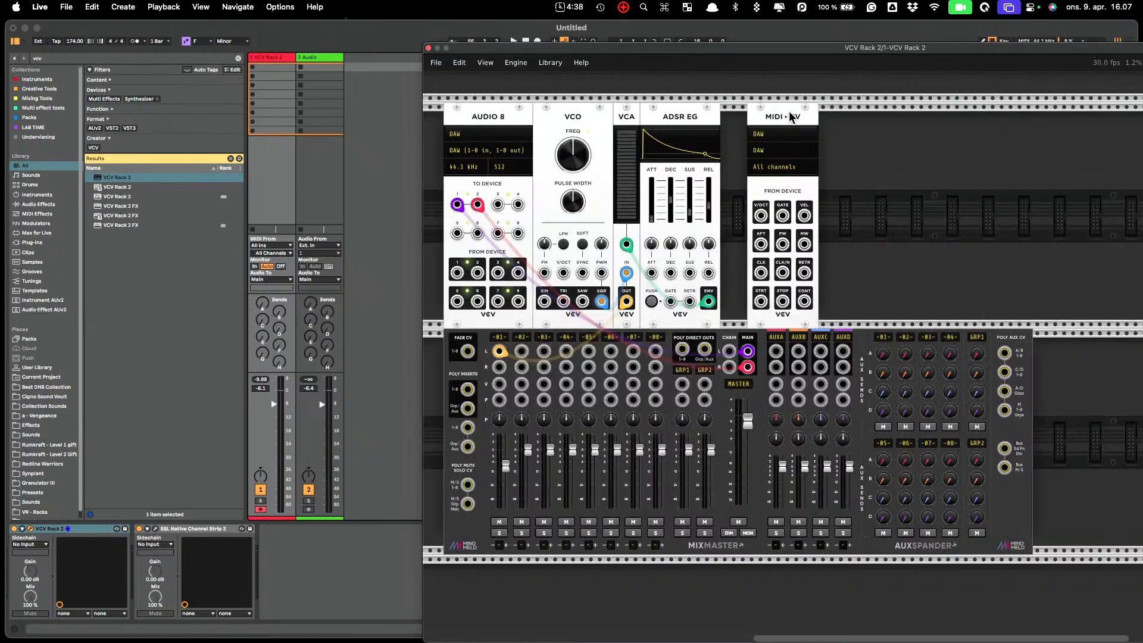
drag(792, 116, 458, 143)
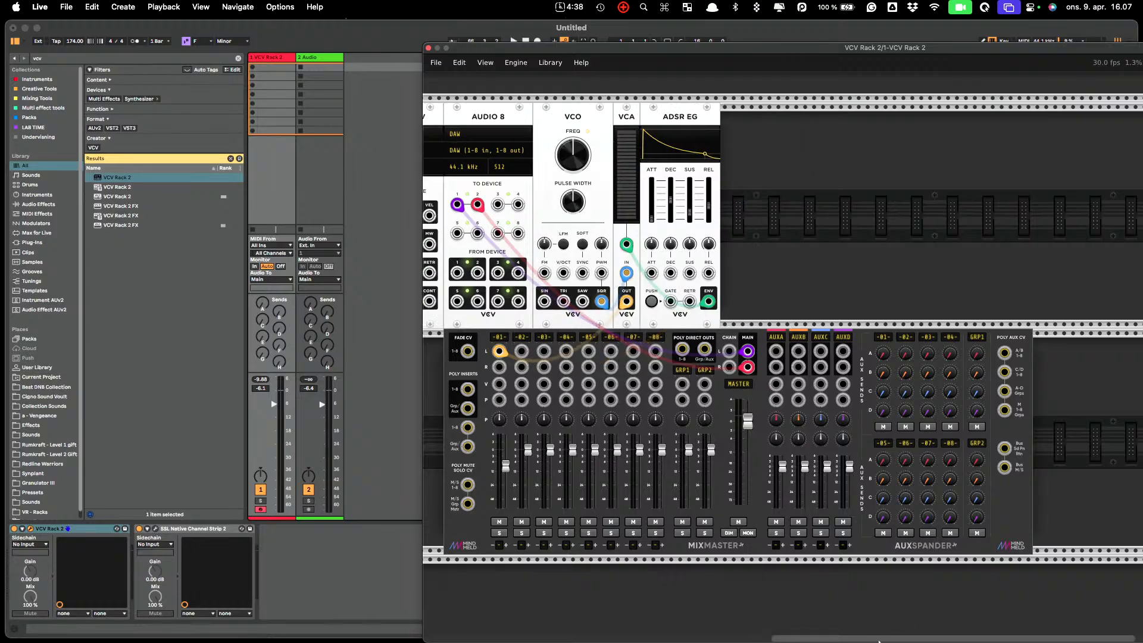
Patch the MIDI-CV's V/Oct output to the VCO's V/Oct input and its gate output to the ADSR EG's gate input
drag(882, 640, 822, 640)
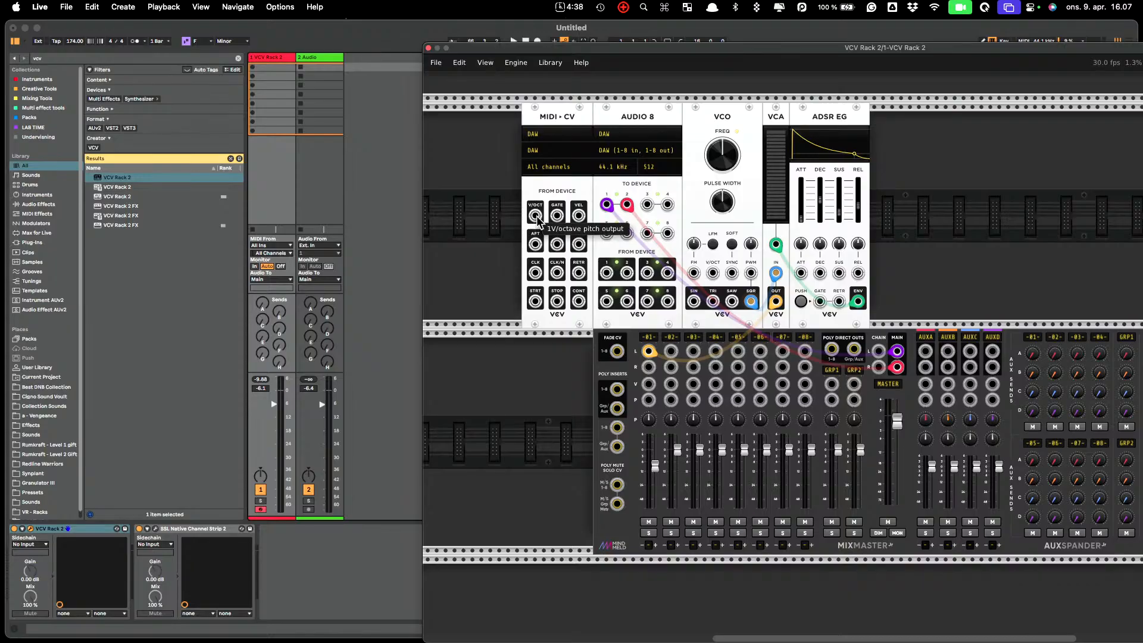
drag(536, 216, 713, 279)
drag(557, 214, 819, 308)
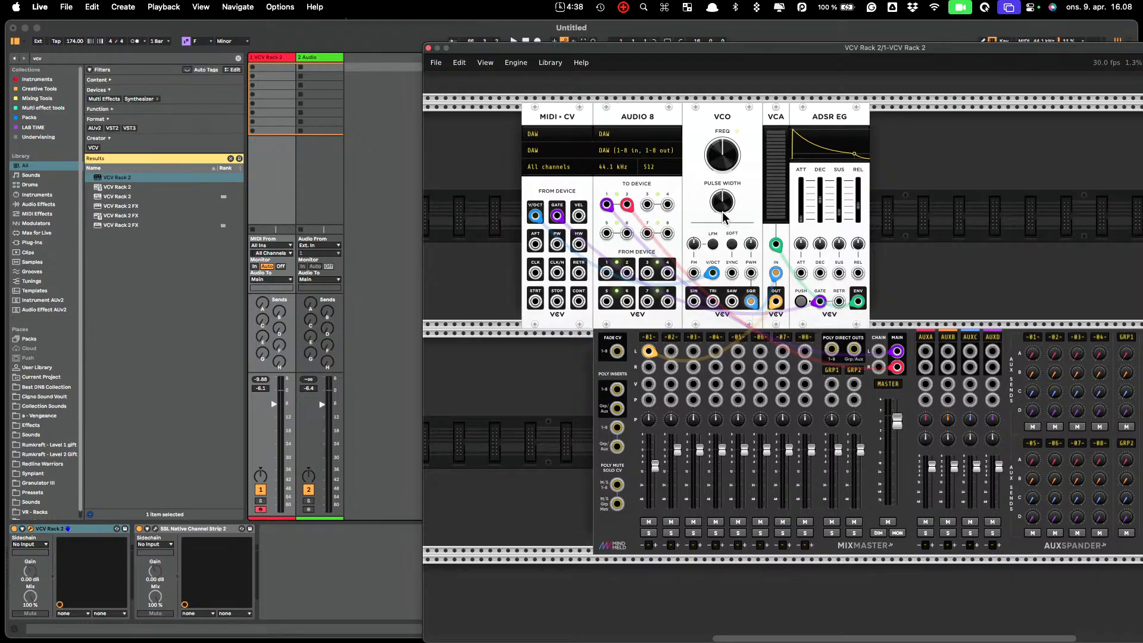
Raise the VCO's pulse width above 50%
mouse_move(721, 203)
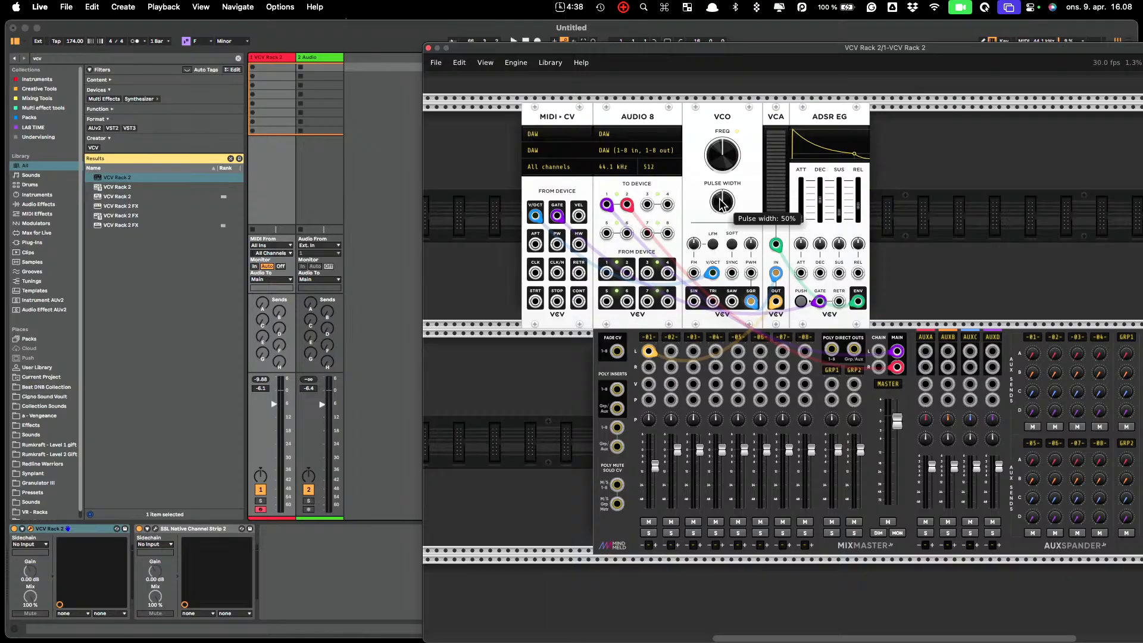
drag(721, 203, 721, 192)
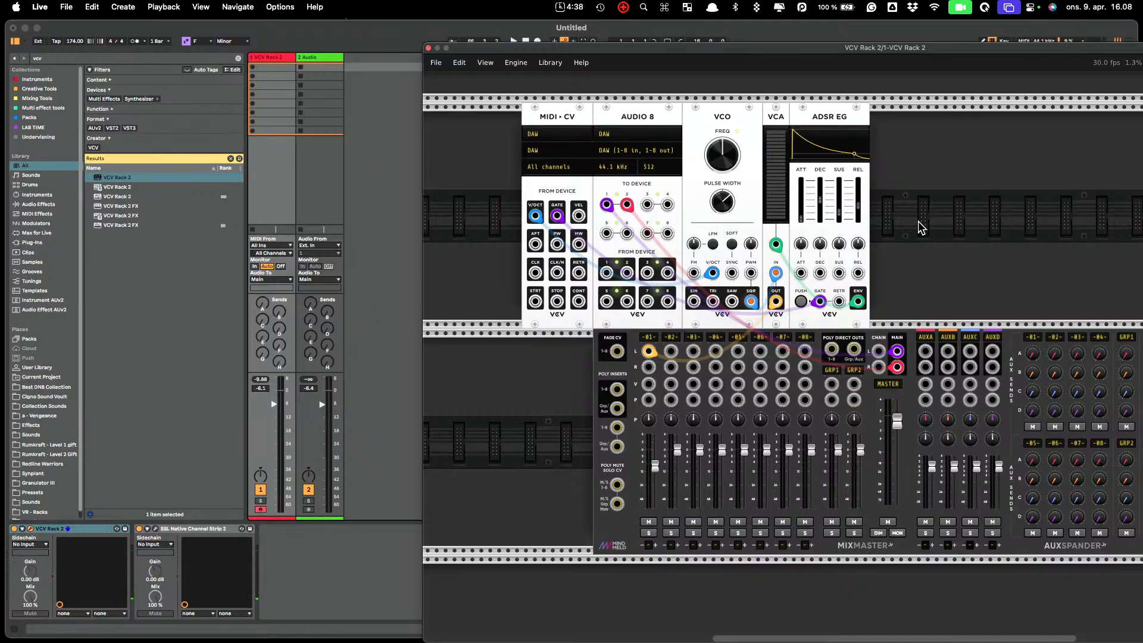
Add a VCV WT LFO flush beside the ADSR EG and patch its wavetable output to the VCO's PWM input
right_click(936, 185)
text(lf)
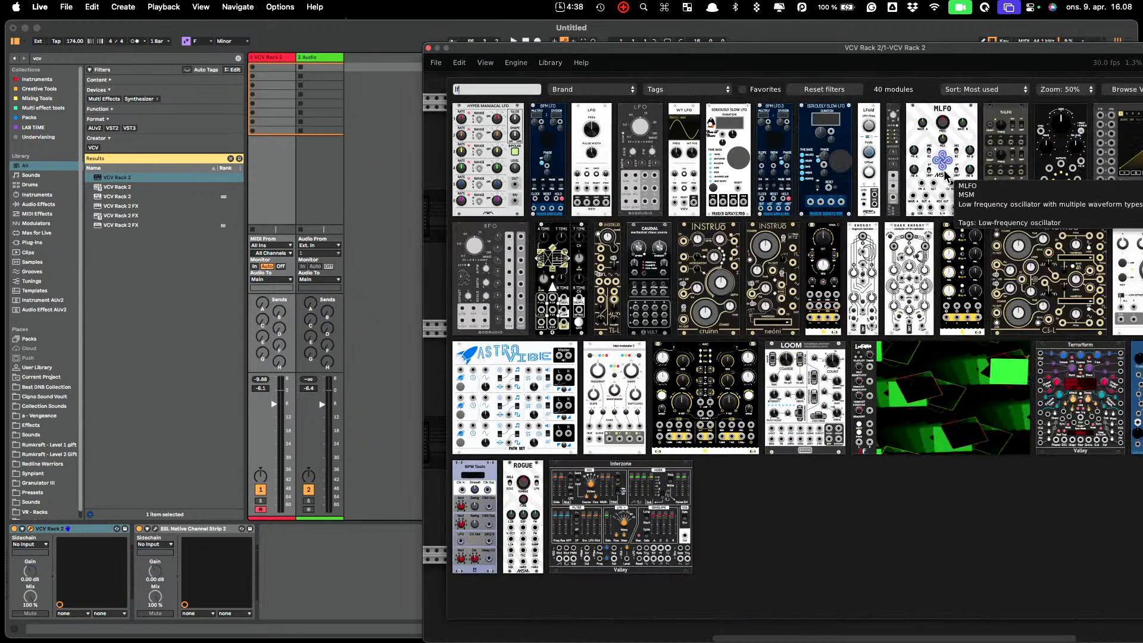
text(o)
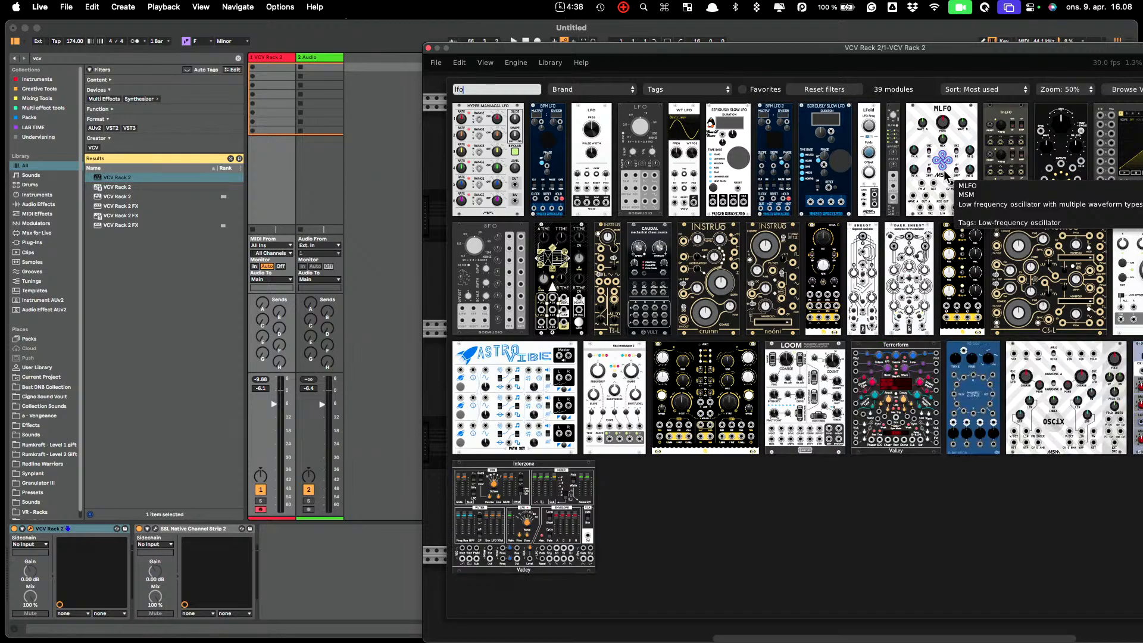
click(690, 110)
drag(944, 117, 898, 120)
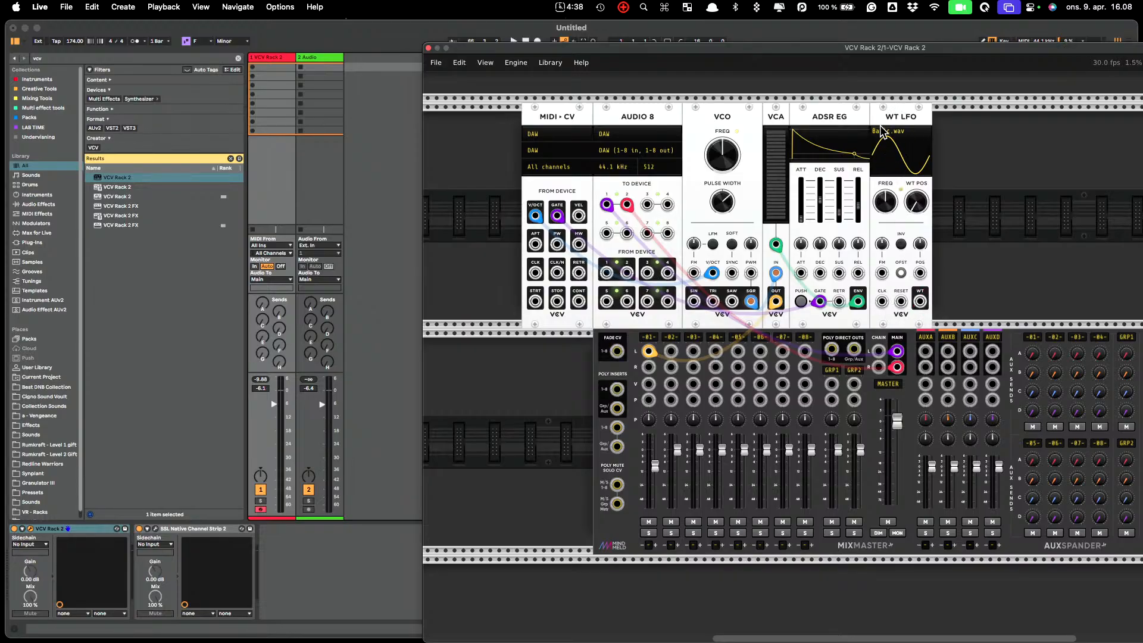
drag(920, 302, 751, 210)
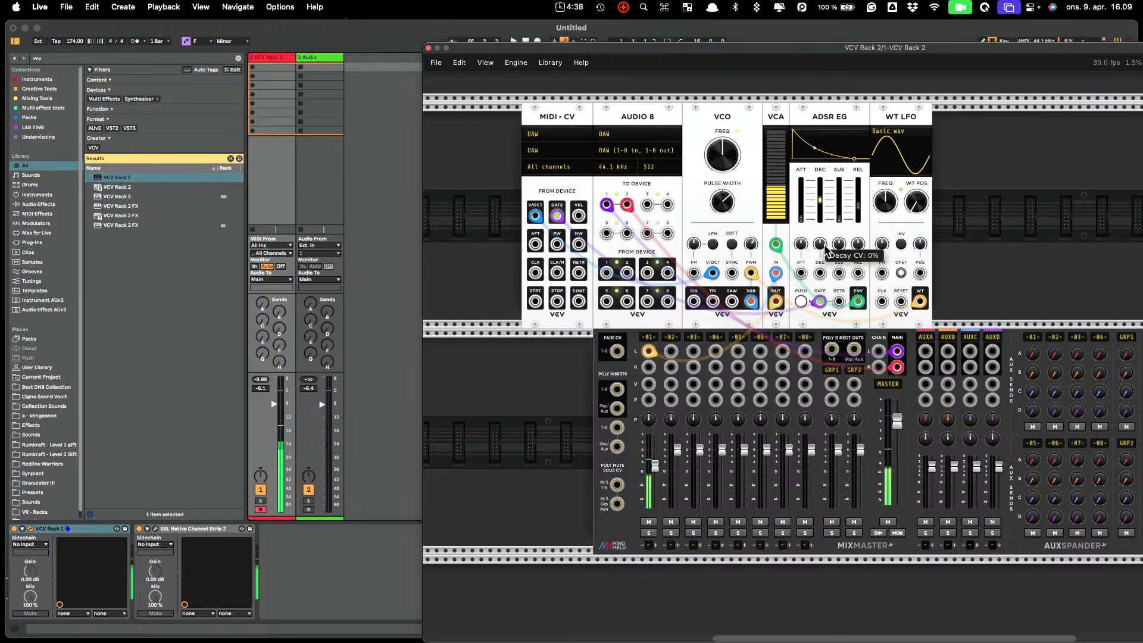
Move the VCO, VCA, ADSR EG and WT LFO together along the row to open a gap after Audio 8
shift+click(743, 123)
shift+click(781, 119)
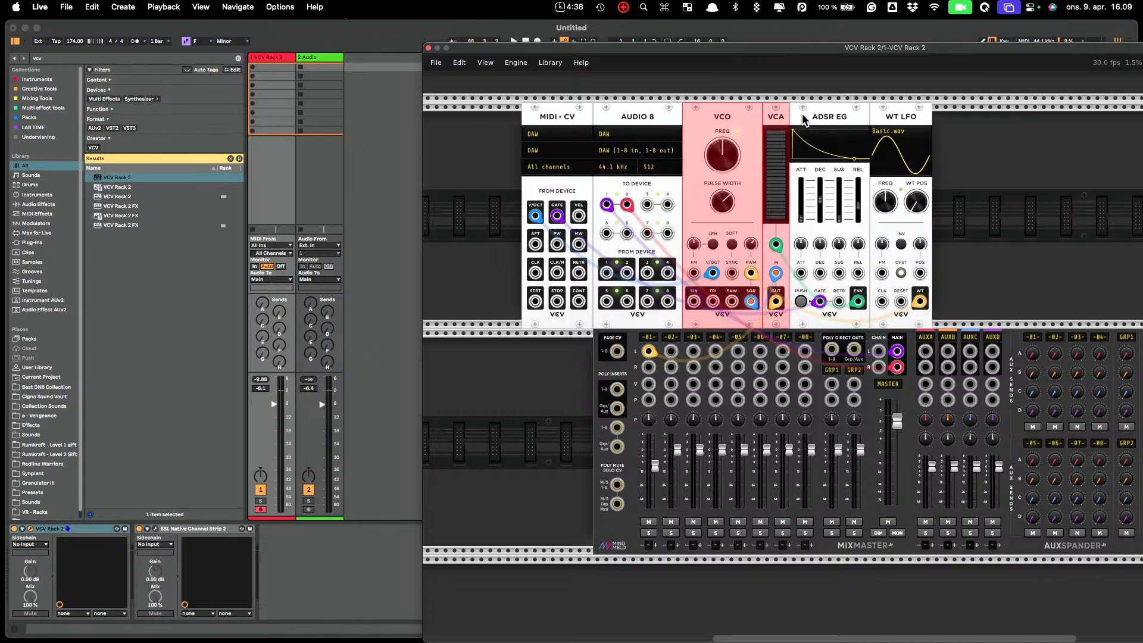
shift+click(830, 117)
shift+click(887, 119)
drag(768, 119, 841, 124)
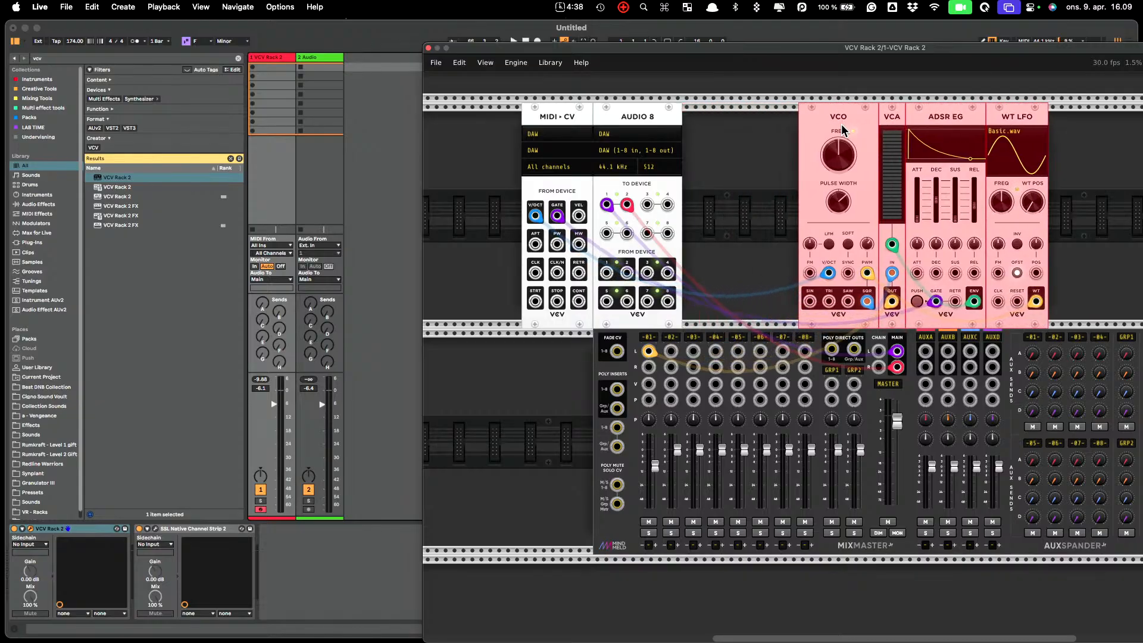
Add a VCV VCF in the gap and place it flush against the Audio 8 module
right_click(738, 169)
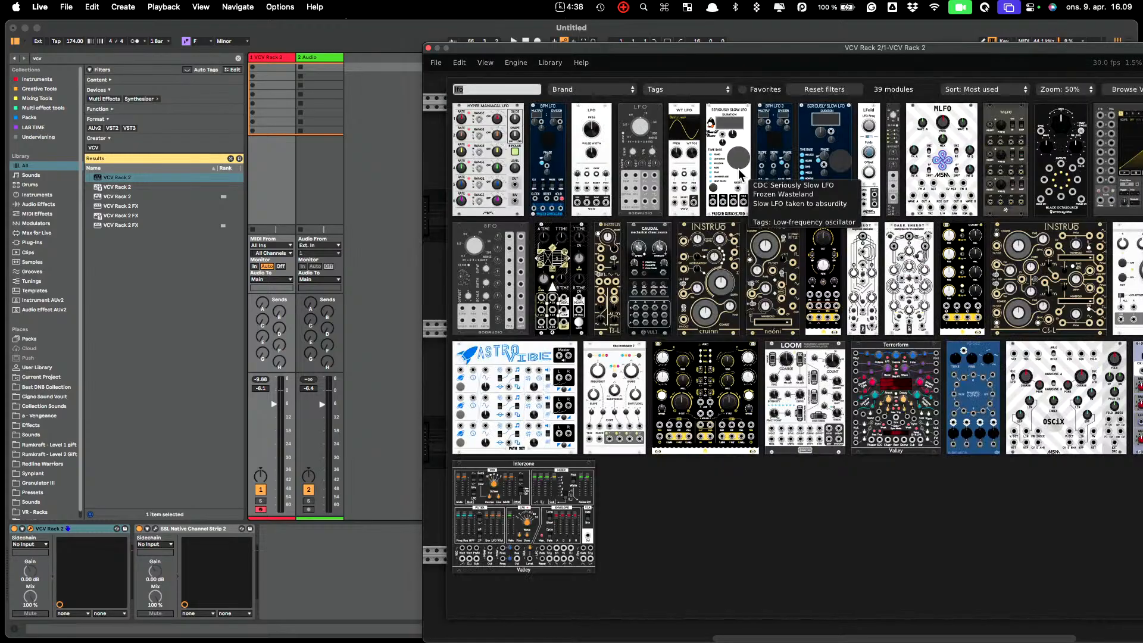
text(vcf)
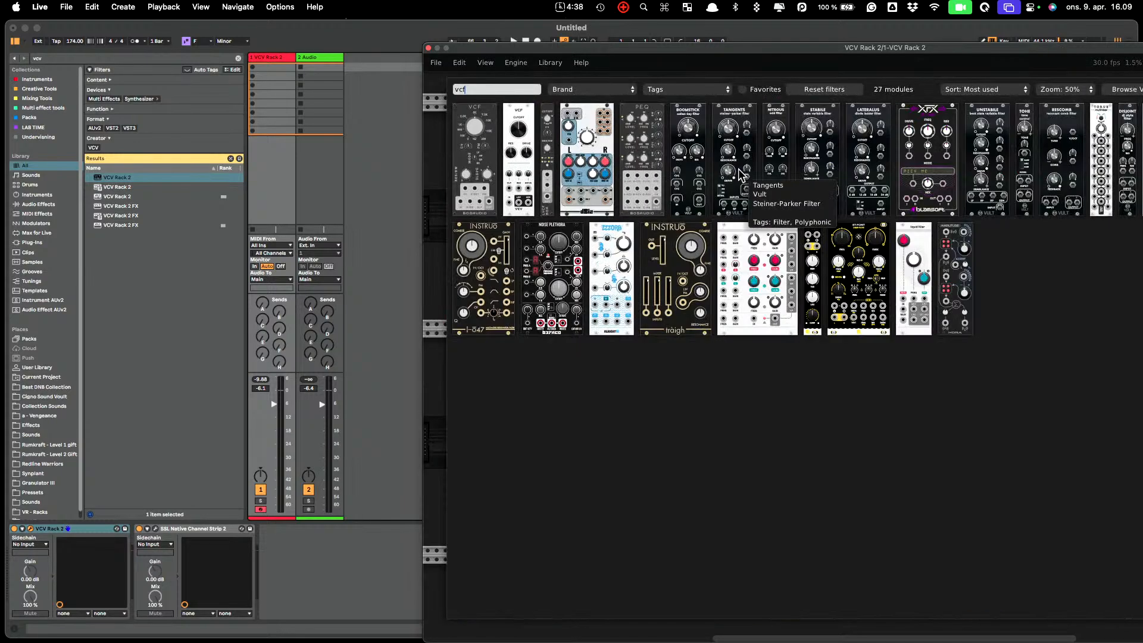
click(517, 115)
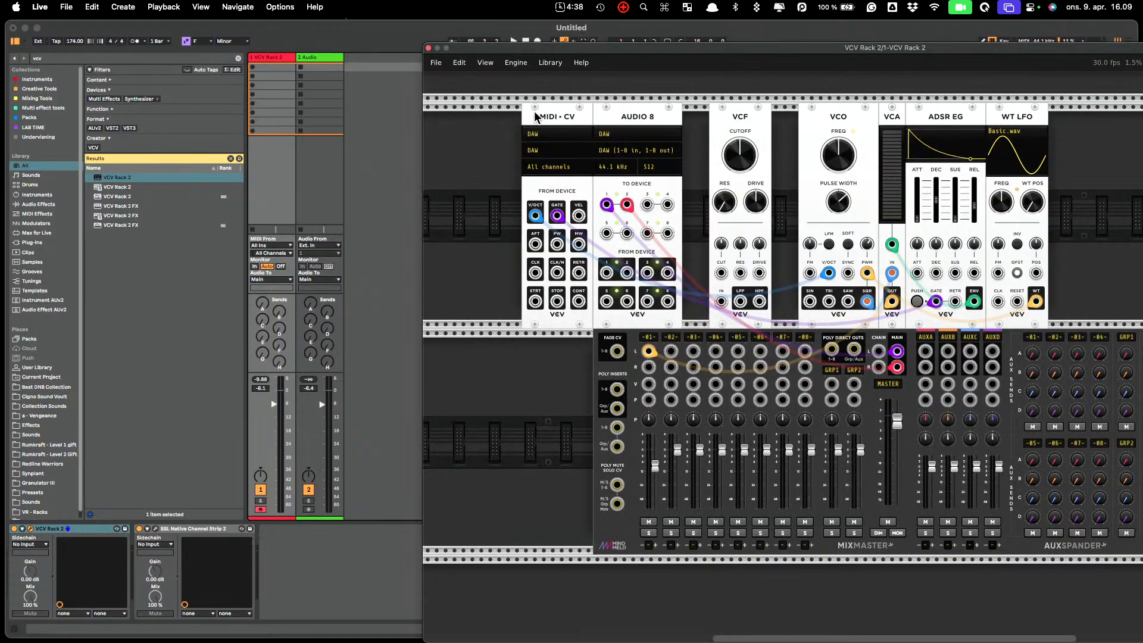
drag(749, 114, 722, 109)
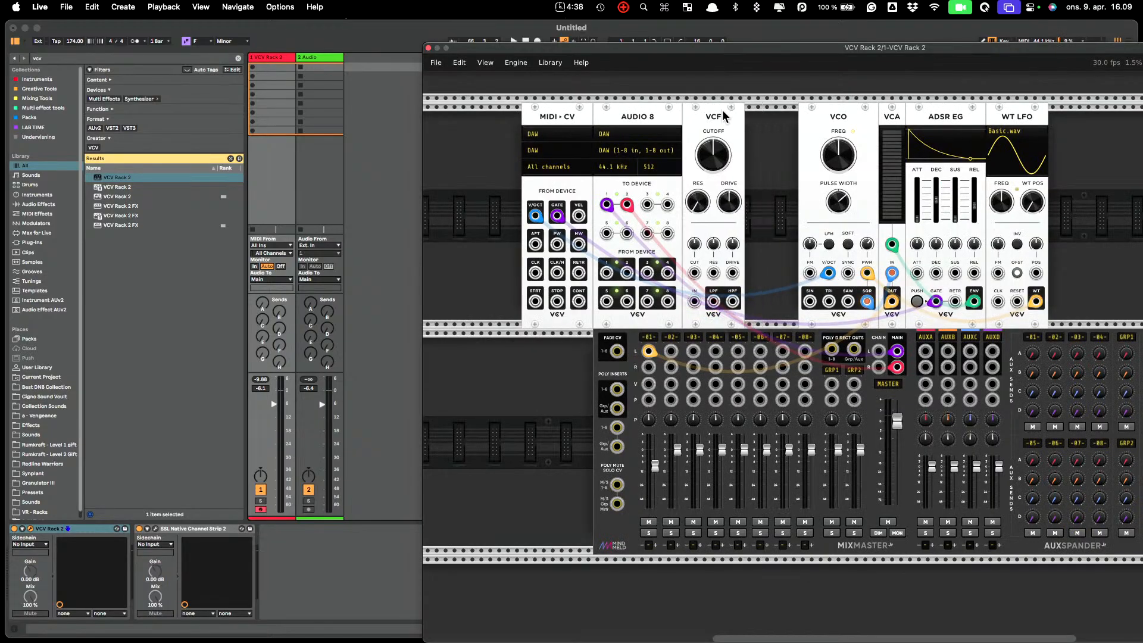
Move the VCO, VCA, ADSR EG and WT LFO together back flush against the VCF and deselect them
super+click(1021, 122)
super+click(960, 110)
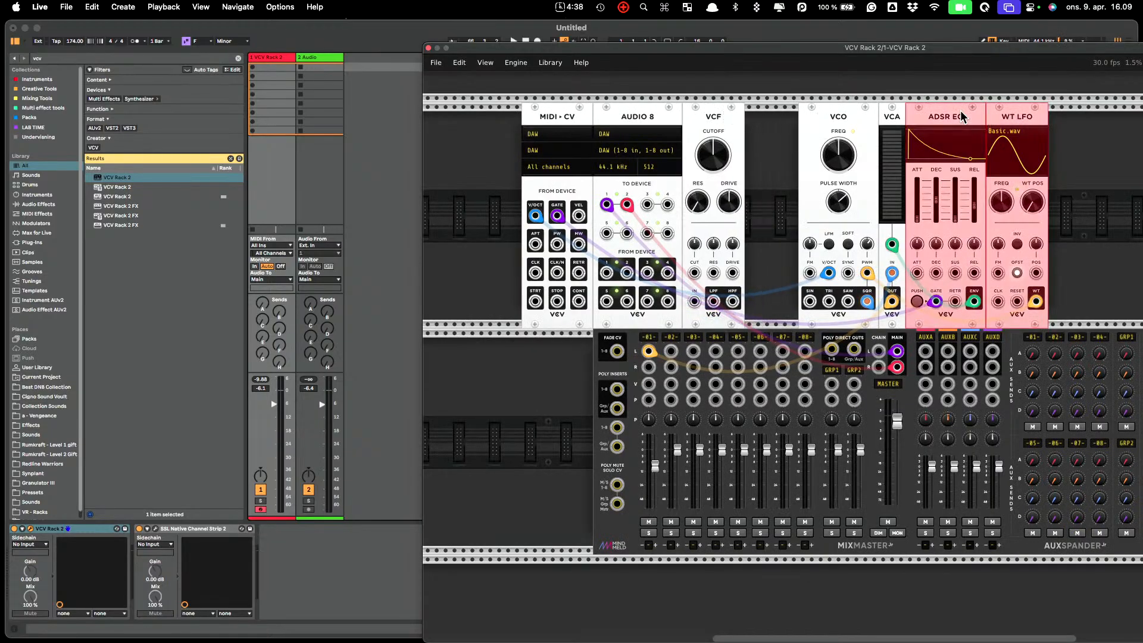
super+click(887, 112)
super+click(859, 115)
drag(859, 115, 806, 117)
click(1034, 134)
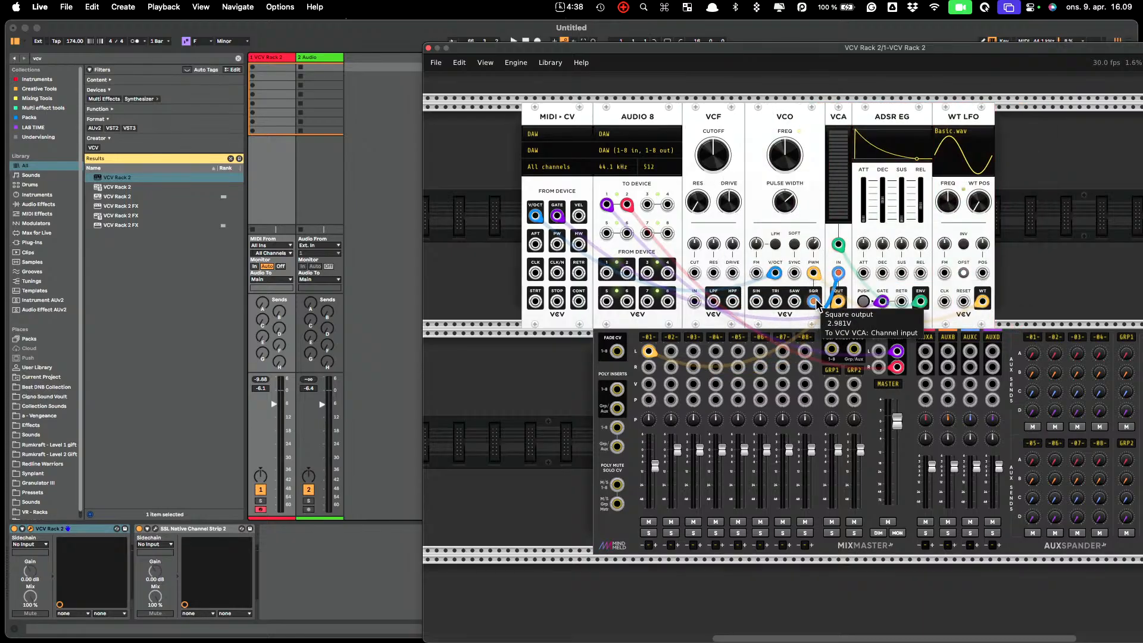
Reroute the VCO's square output into the VCF's input and patch the VCF's lowpass output to the VCA's channel input
drag(813, 301, 694, 304)
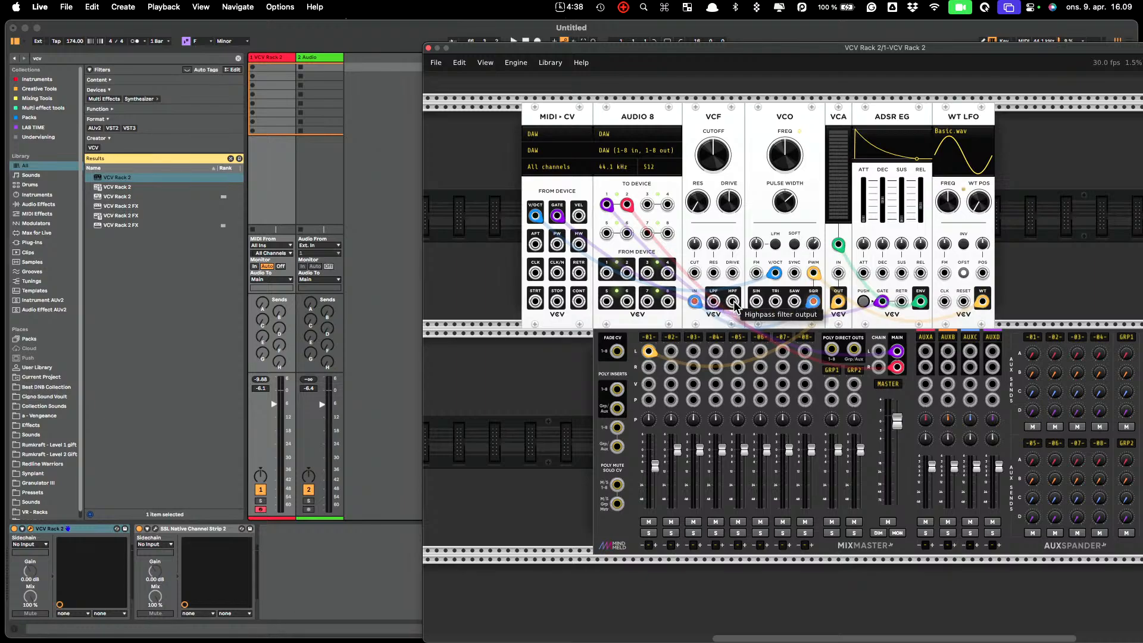
drag(715, 301, 837, 273)
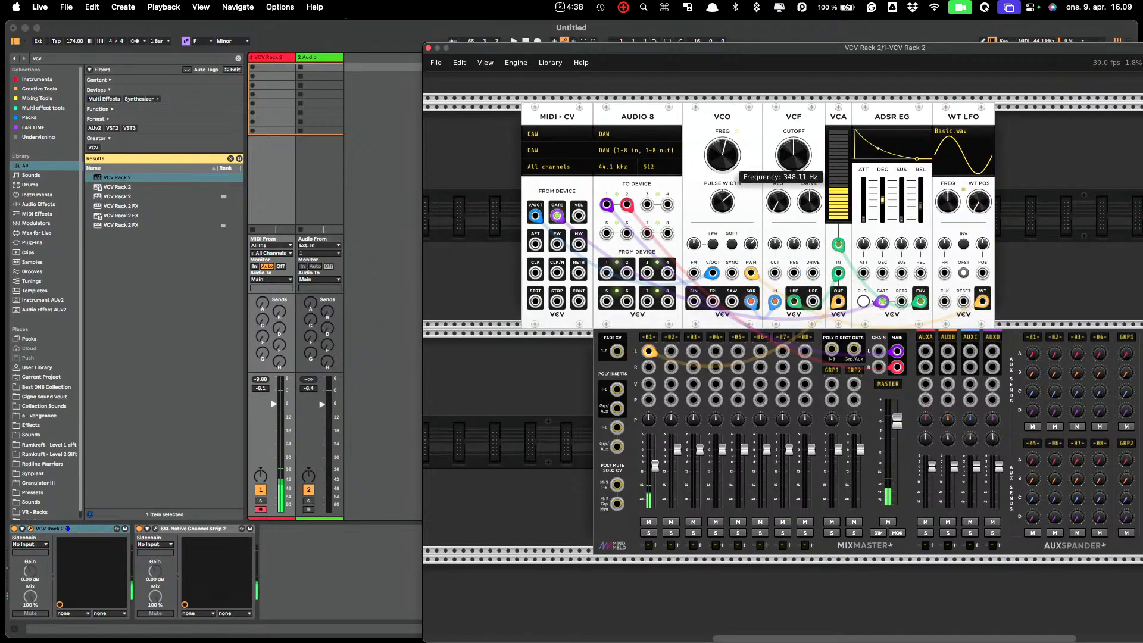
Adjust the VCF's cutoff frequency and raise its resonance to shape the filtered tone
drag(713, 151, 714, 113)
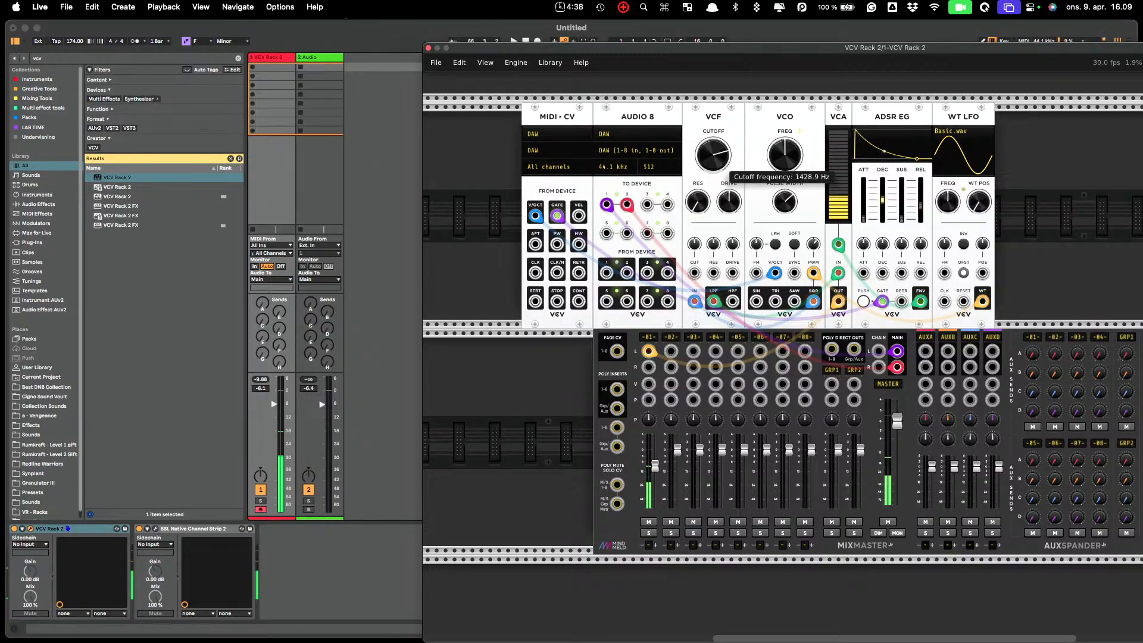
drag(697, 202, 697, 207)
mouse_move(712, 155)
mouse_down()
mouse_move(713, 143)
mouse_move(719, 153)
mouse_up()
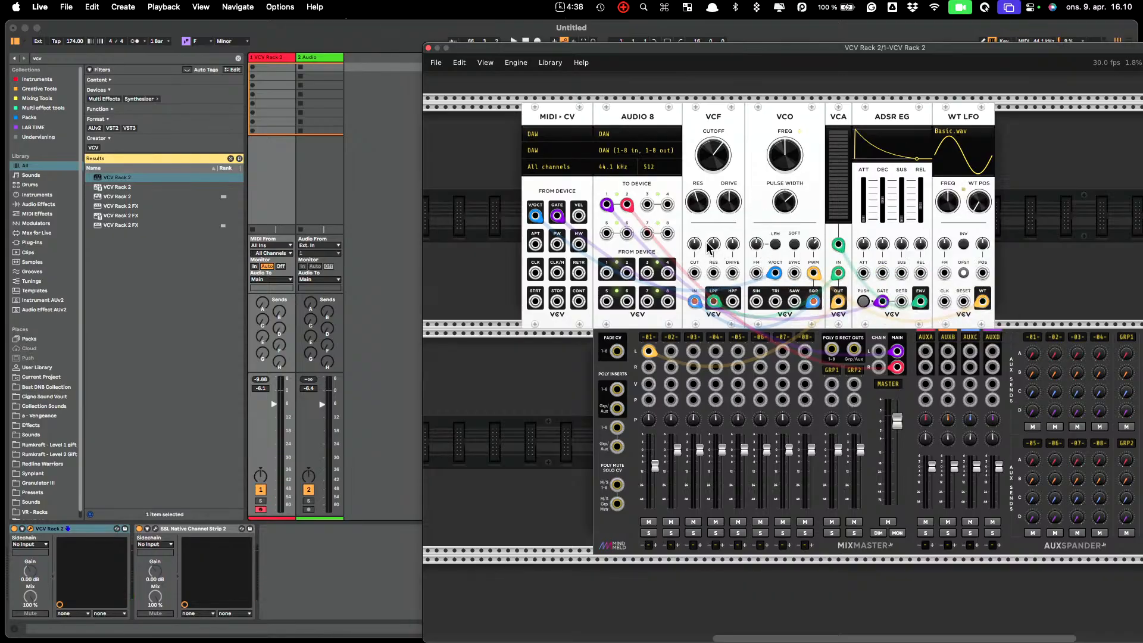
Patch the ADSR EG's envelope output into the VCF's cutoff input and lower the VCF's cutoff frequency
drag(723, 140, 723, 116)
drag(722, 161, 721, 176)
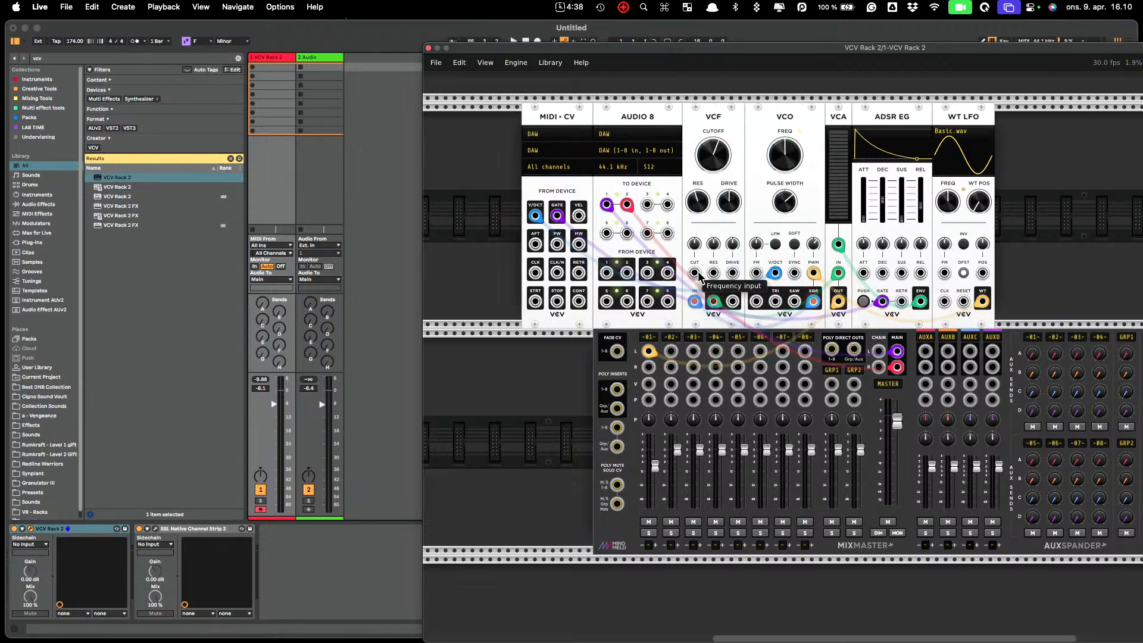
drag(695, 273, 922, 303)
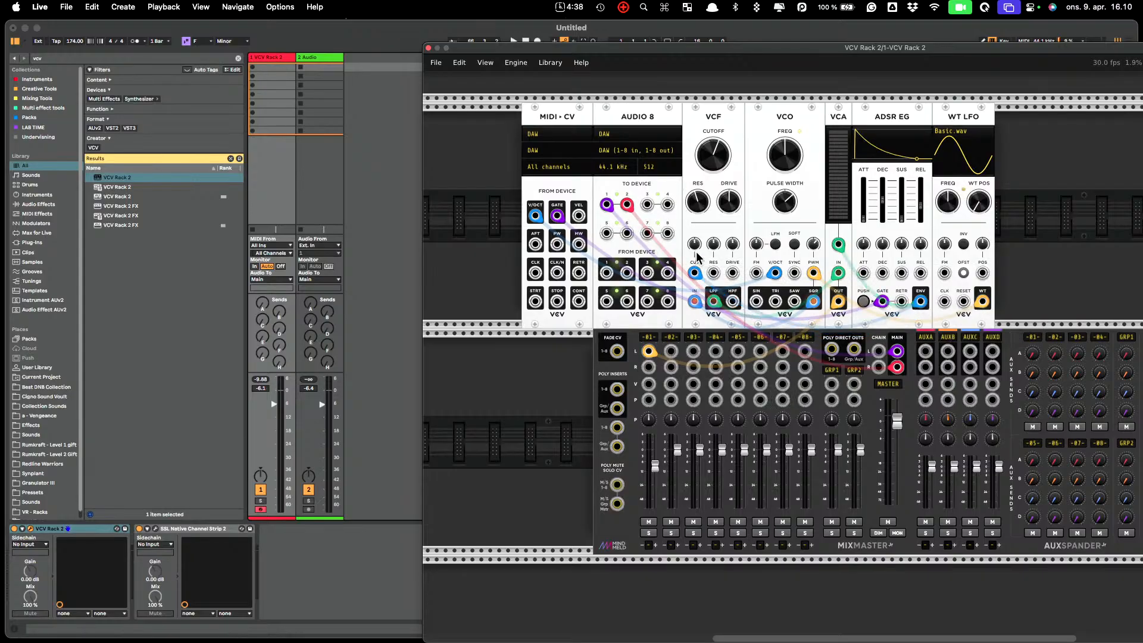
drag(713, 156, 710, 171)
Find a reverb by searching "rev", add Valley Plateau and place it flush against the AuxSpander
drag(909, 638, 1001, 639)
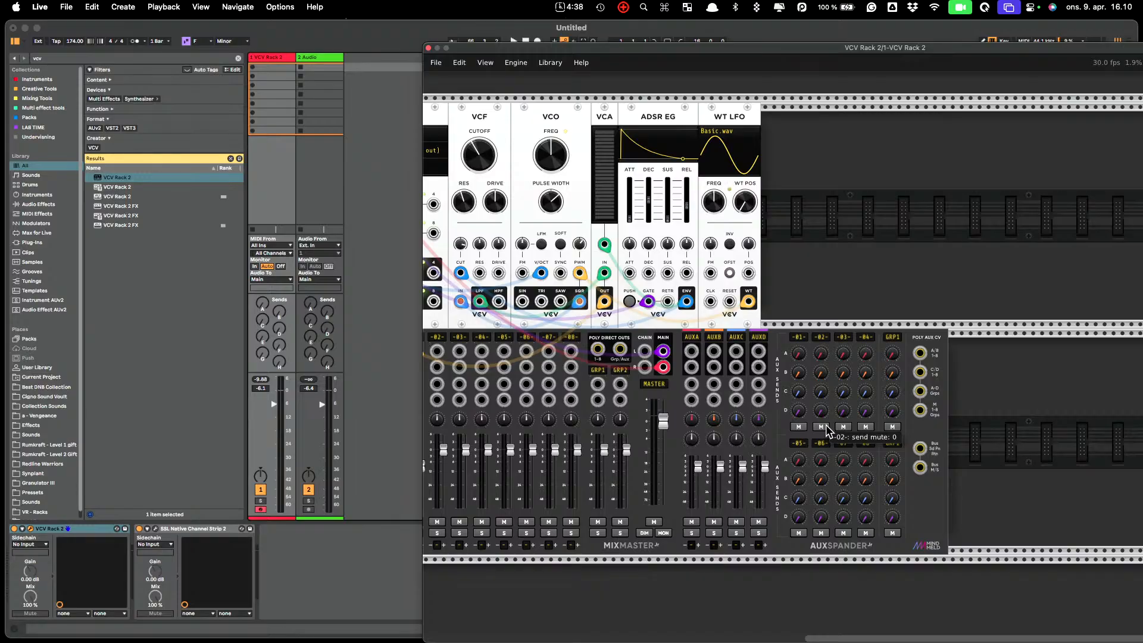
mouse_move(801, 354)
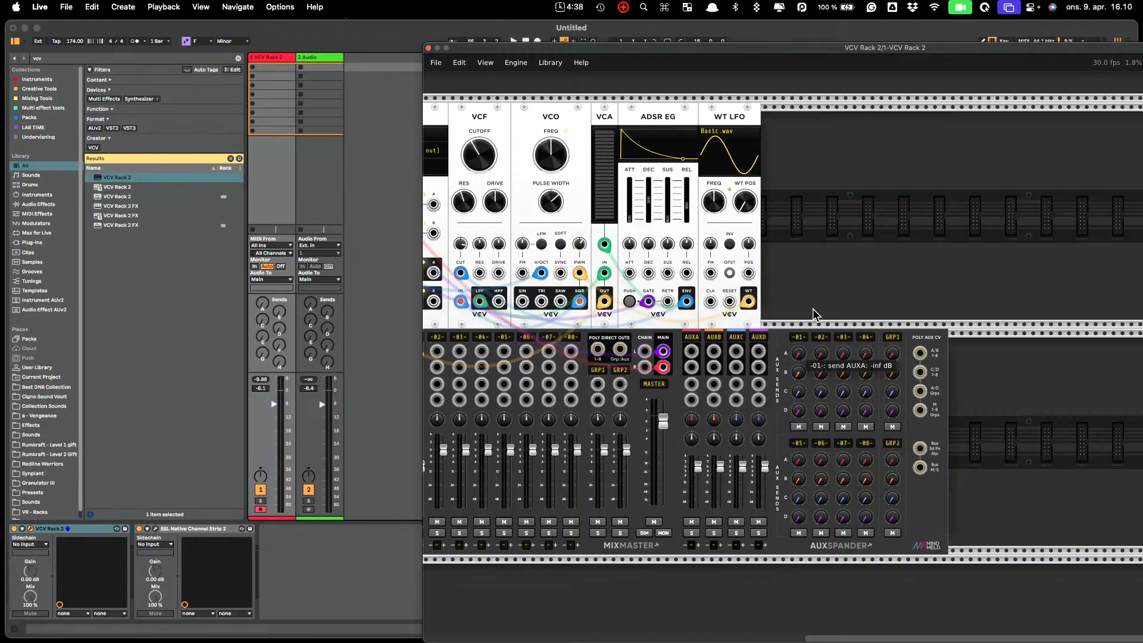
right_click(829, 231)
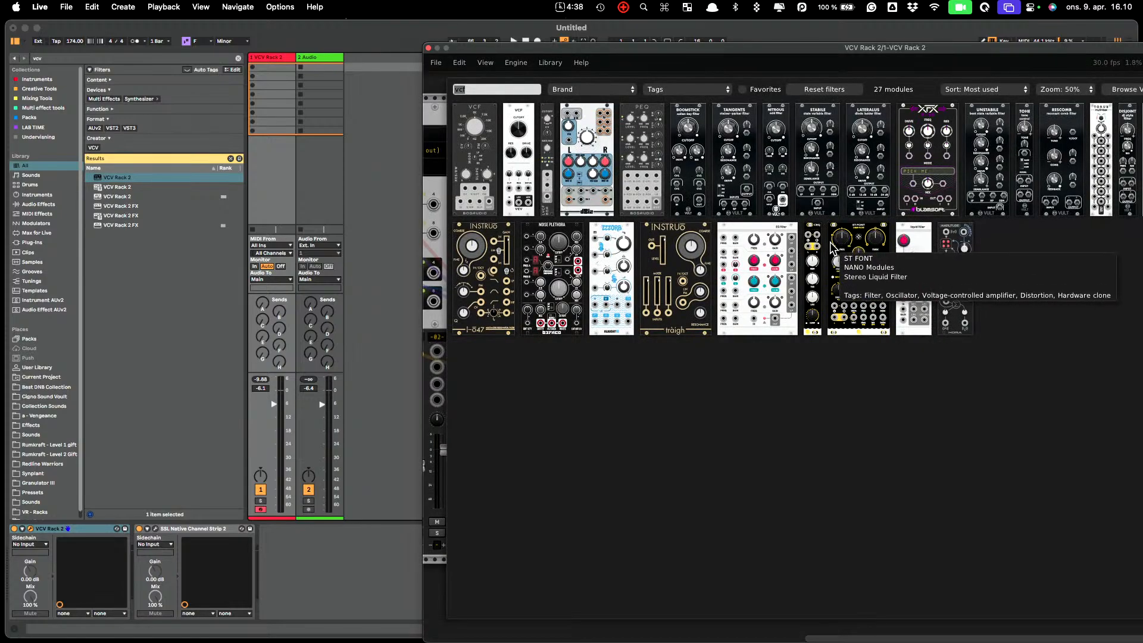
text(rev)
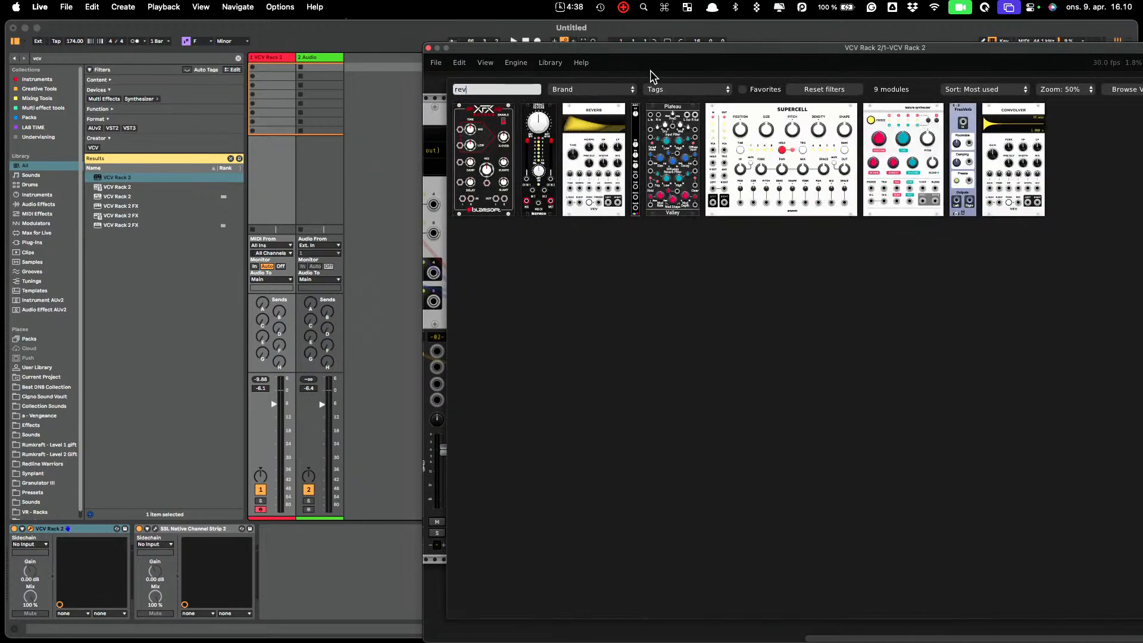
click(673, 119)
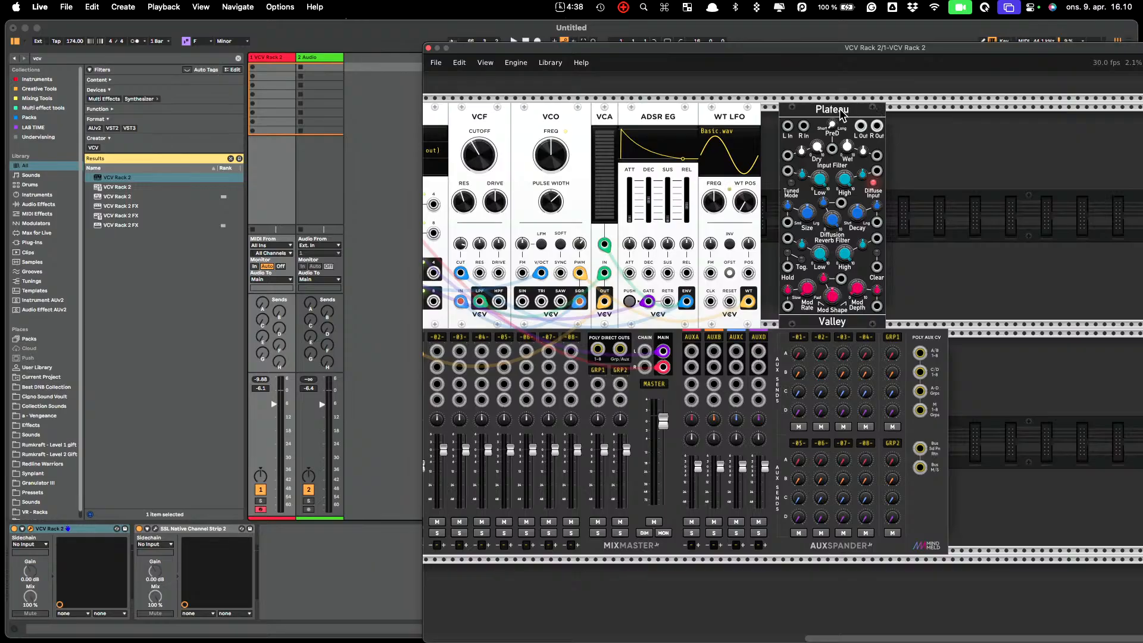
drag(841, 115, 983, 428)
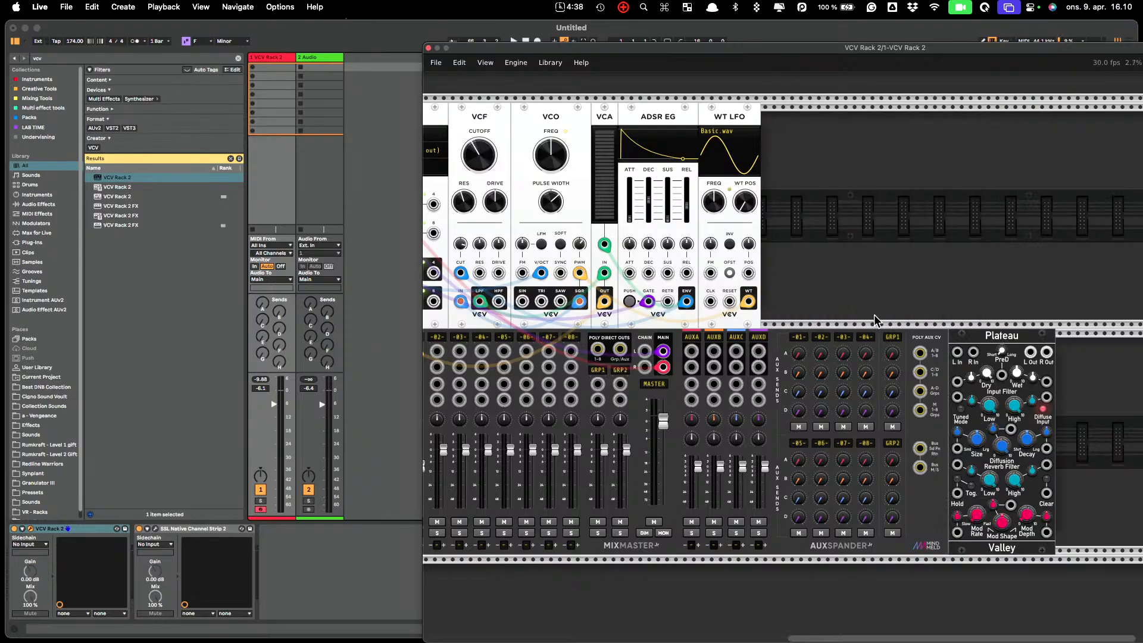
Patch Plateau's left and right inputs and outputs to the MixMaster's AUX A send and return jacks
drag(957, 352, 691, 384)
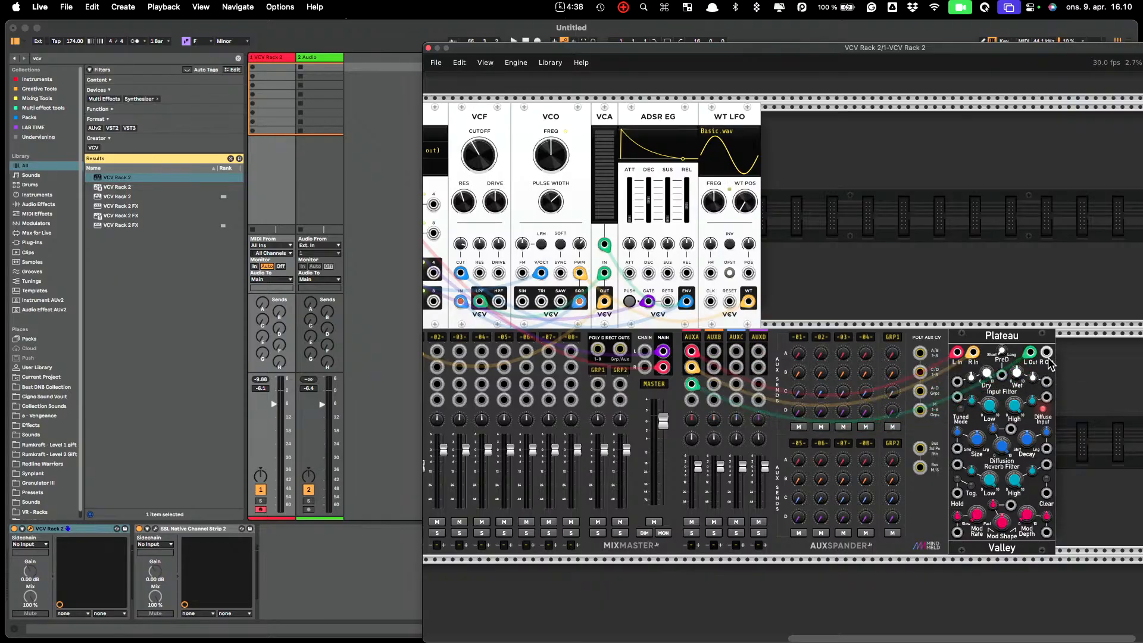
drag(1047, 357, 691, 400)
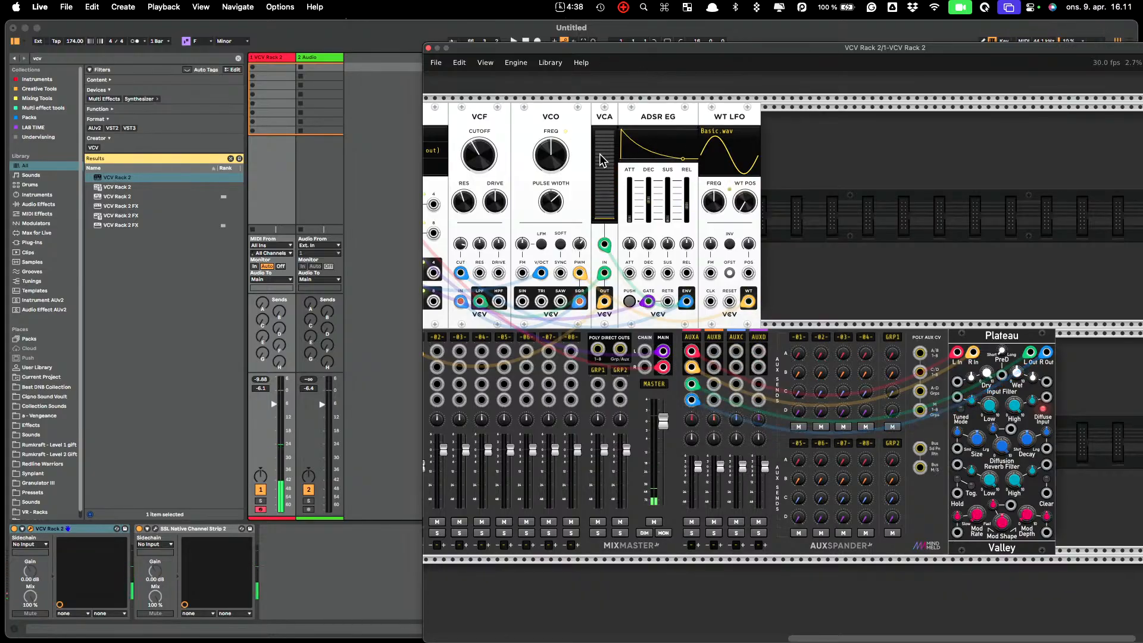
Raise the ADSR EG's decay slightly and turn up channel 1's AUX A send on the AuxSpander
drag(648, 201, 648, 198)
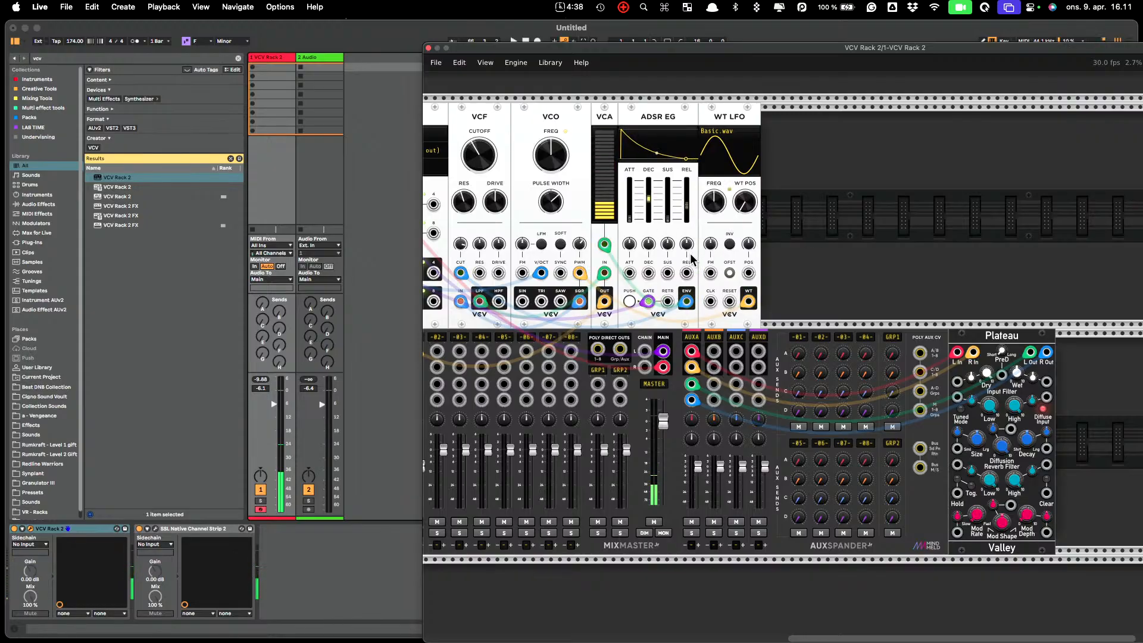
mouse_move(799, 357)
drag(799, 357, 798, 346)
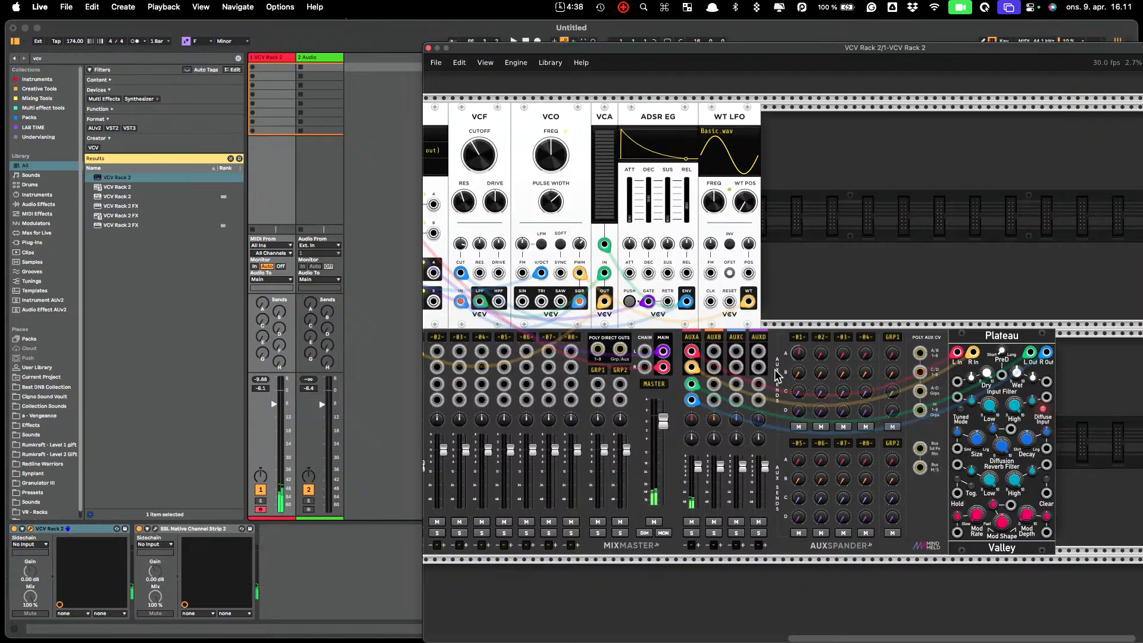
Search the module library for "delay", add the Chronoblob delay and place it flush against Plateau
right_click(791, 266)
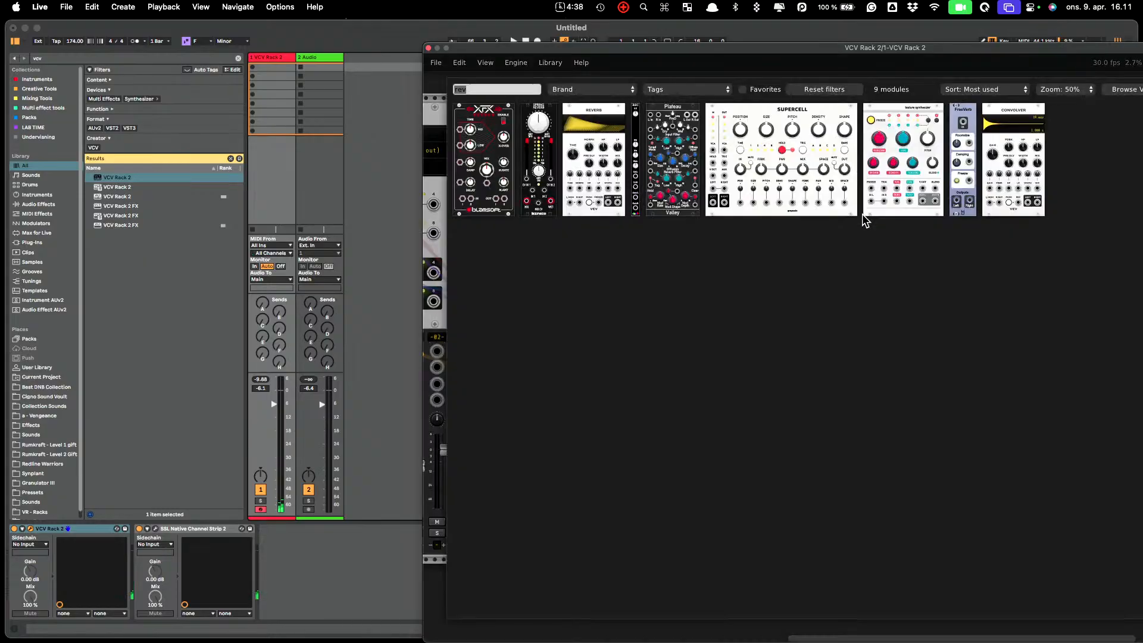
text(delay)
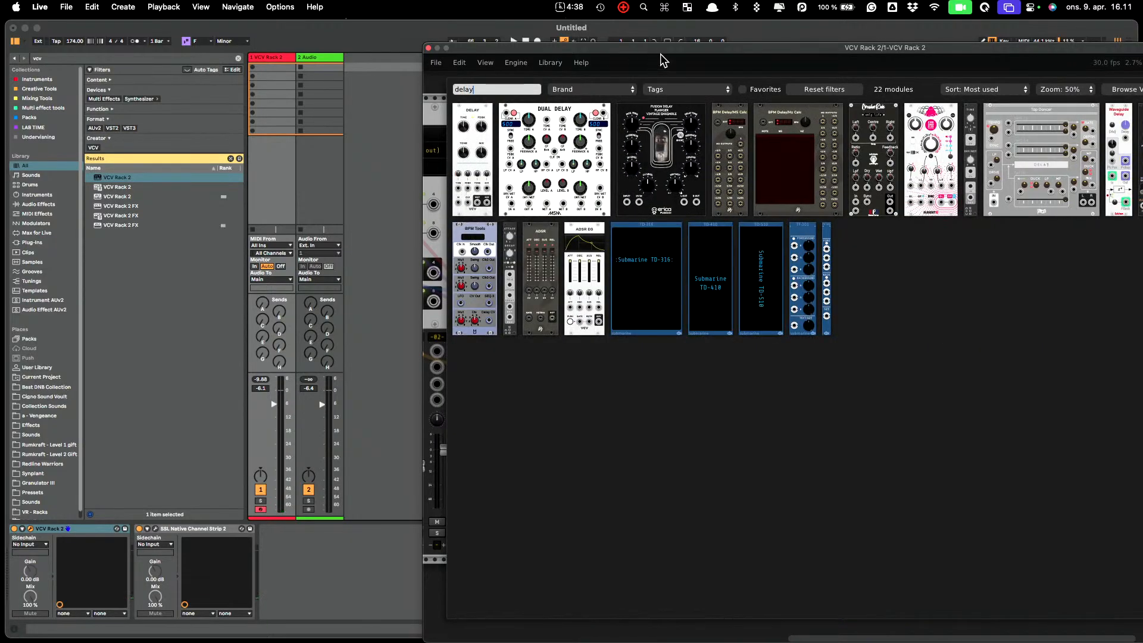
click(930, 132)
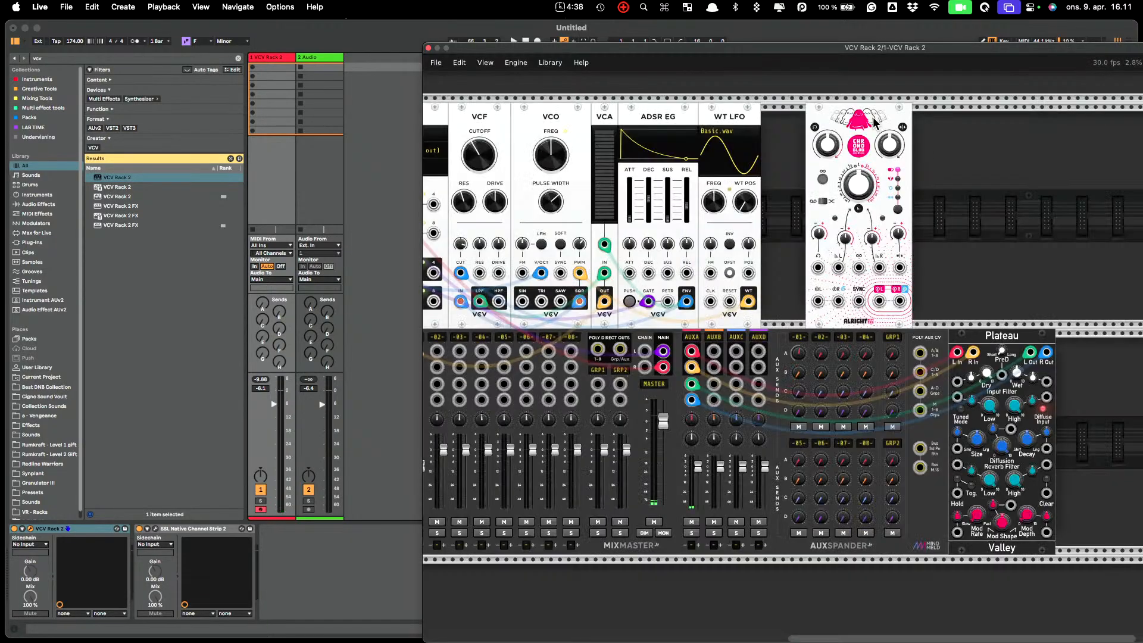
drag(874, 122, 1124, 349)
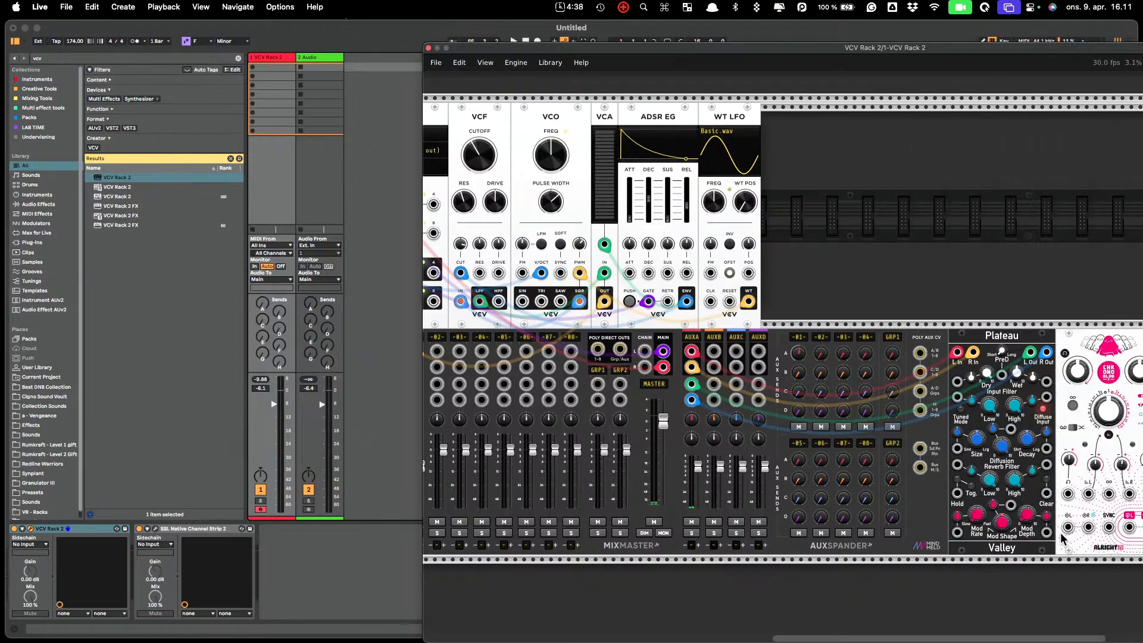
Patch the Chronoblob's left and right inputs and outputs to the AUX B send and return jacks
mouse_move(1067, 528)
mouse_down()
mouse_move(862, 535)
mouse_move(715, 353)
mouse_move(1061, 539)
mouse_move(1087, 527)
mouse_up()
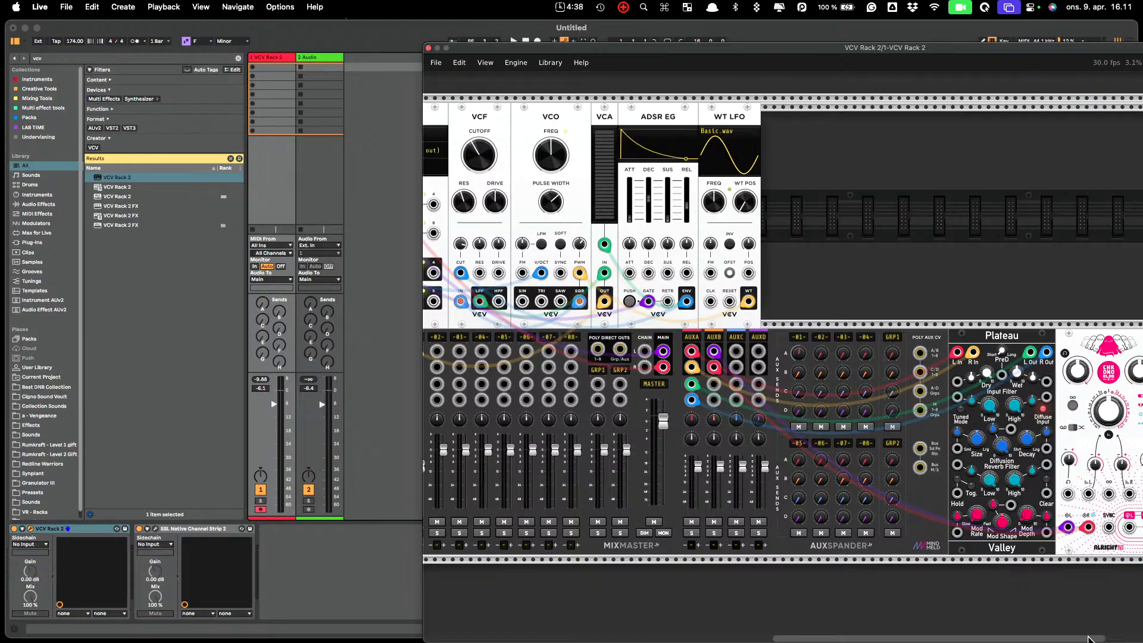
drag(1088, 639, 1115, 638)
mouse_move(1051, 527)
mouse_down()
mouse_move(642, 336)
mouse_move(637, 385)
mouse_move(1072, 528)
mouse_up()
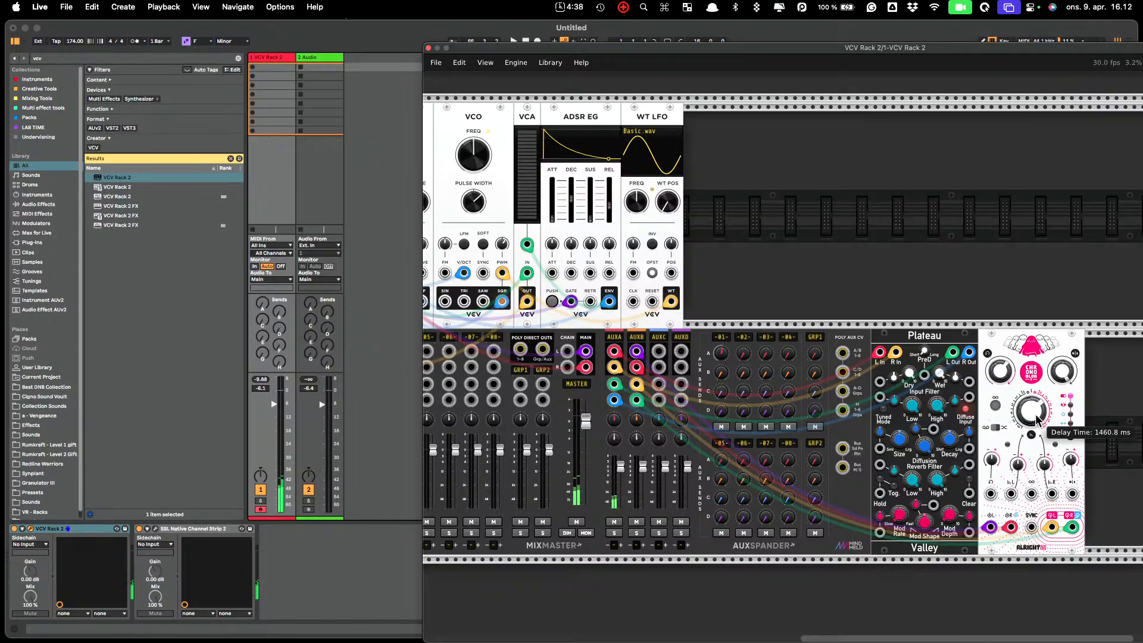
Shorten the Chronoblob's delay time and tap in a tempo for it
drag(1034, 415, 1035, 425)
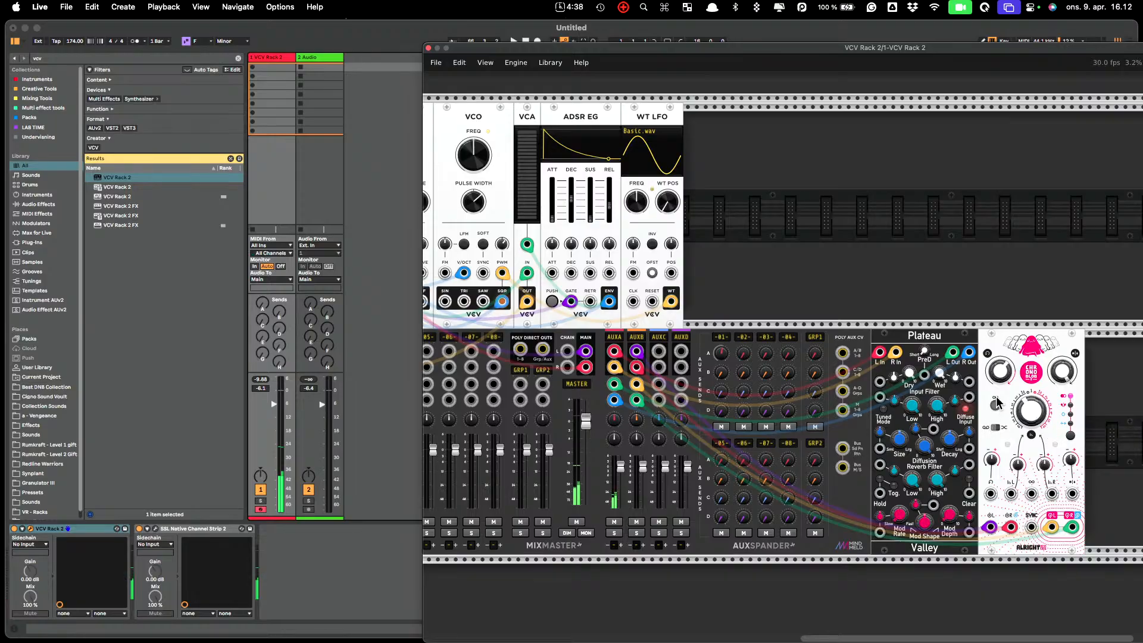
click(997, 407)
click(996, 407)
Turn up channel 1's AUX B send on the AuxSpander, keeping the module in the mixer row
drag(726, 376, 712, 283)
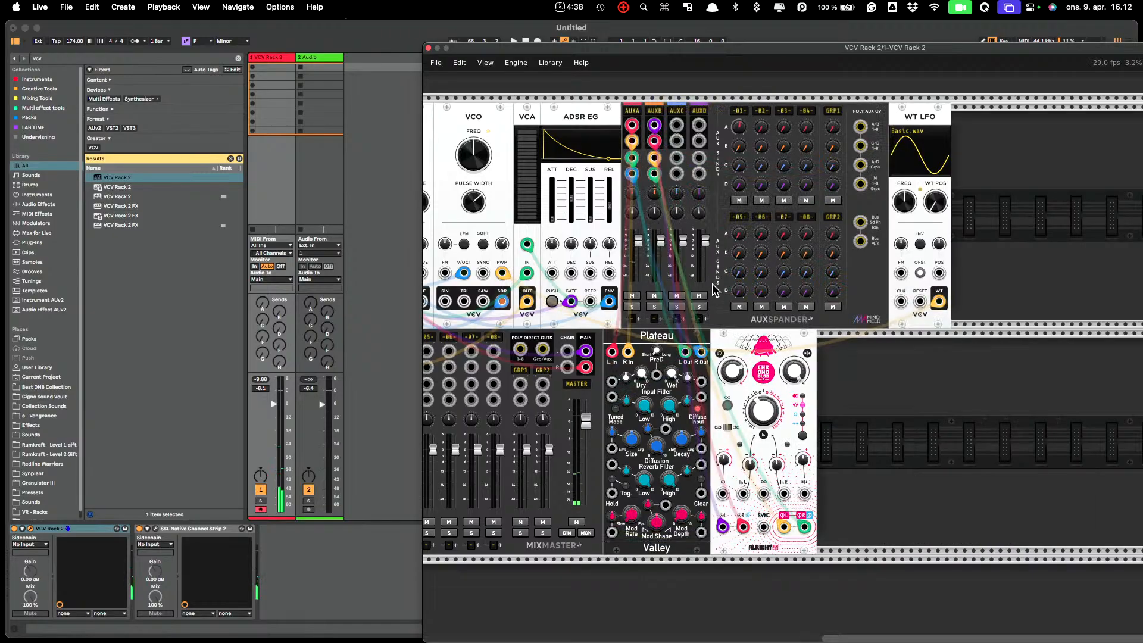
drag(741, 102, 723, 329)
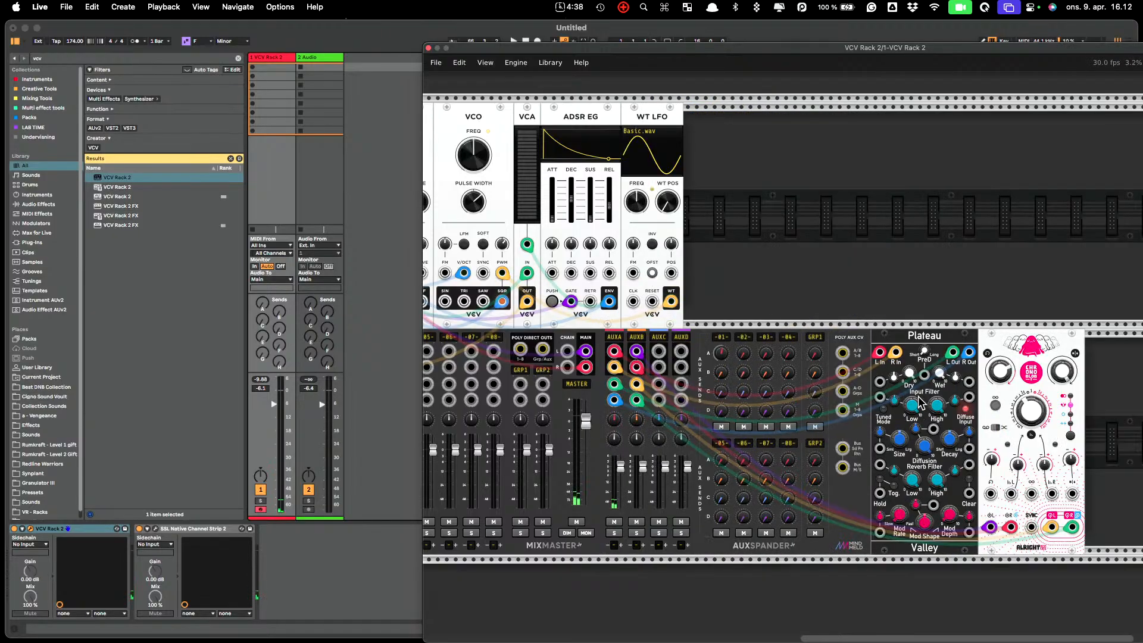
drag(722, 374, 721, 358)
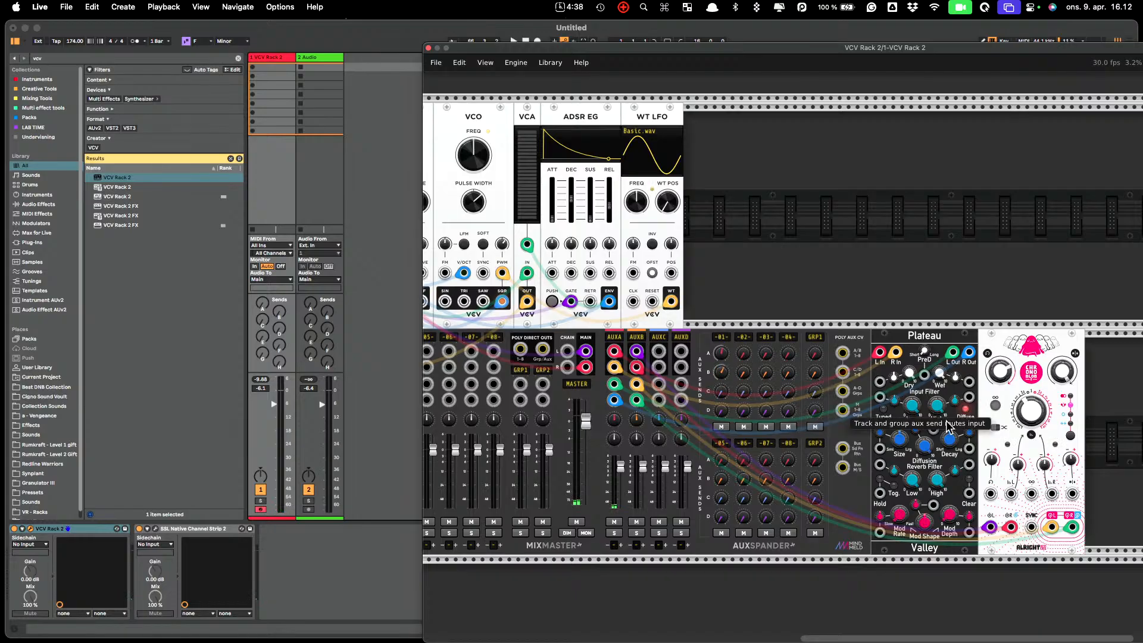
Fine-tune the Chronoblob's delay time
mouse_move(1035, 408)
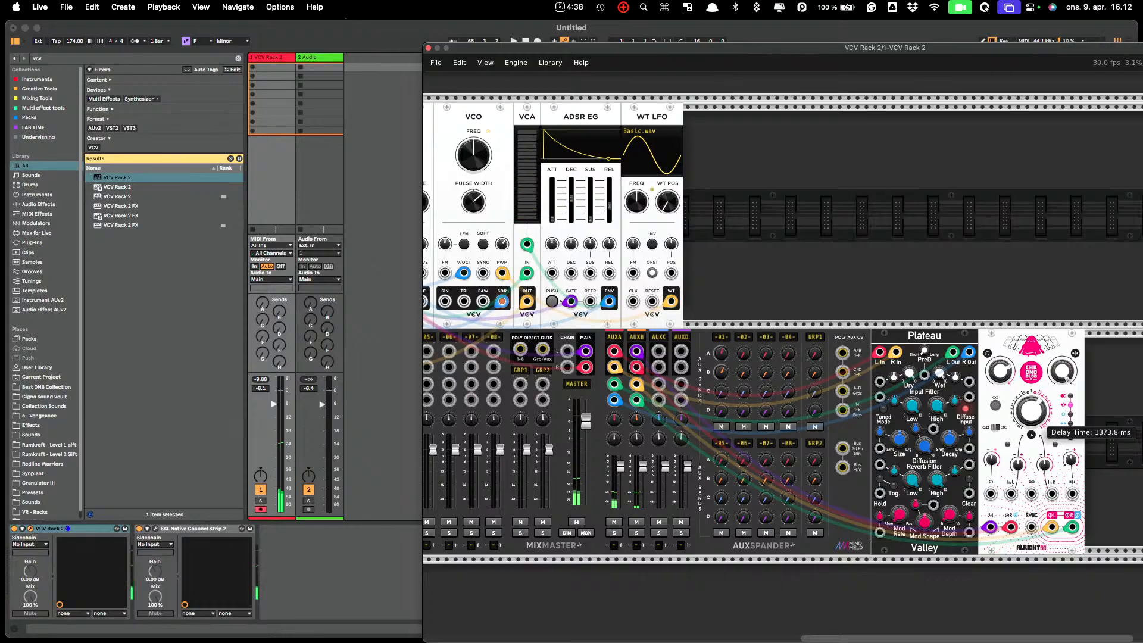
drag(1031, 410, 1031, 408)
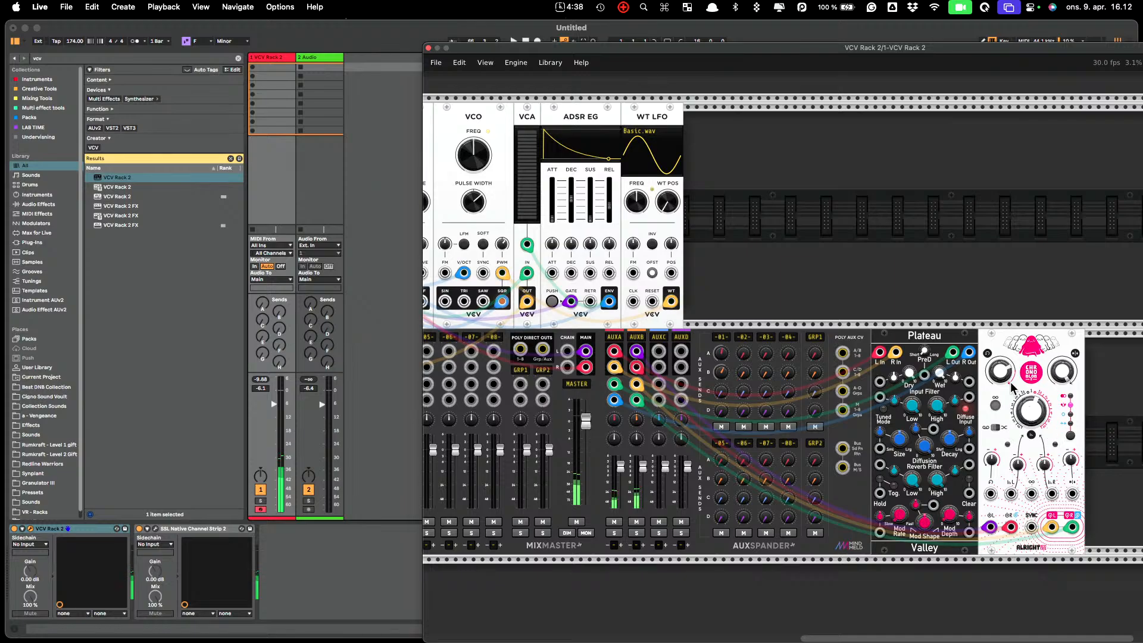
mouse_move(1008, 369)
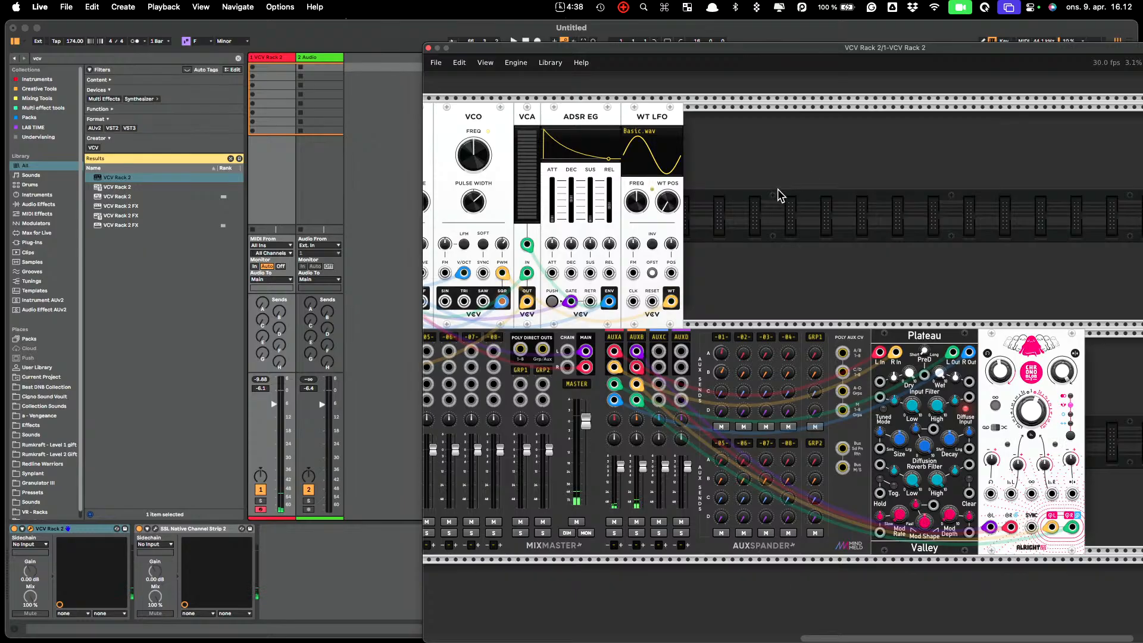
Move the whole upper row from MIDI-CV to WT LFO together so it starts in line with the MixMaster's outer edge, and deselect it
drag(885, 635, 824, 624)
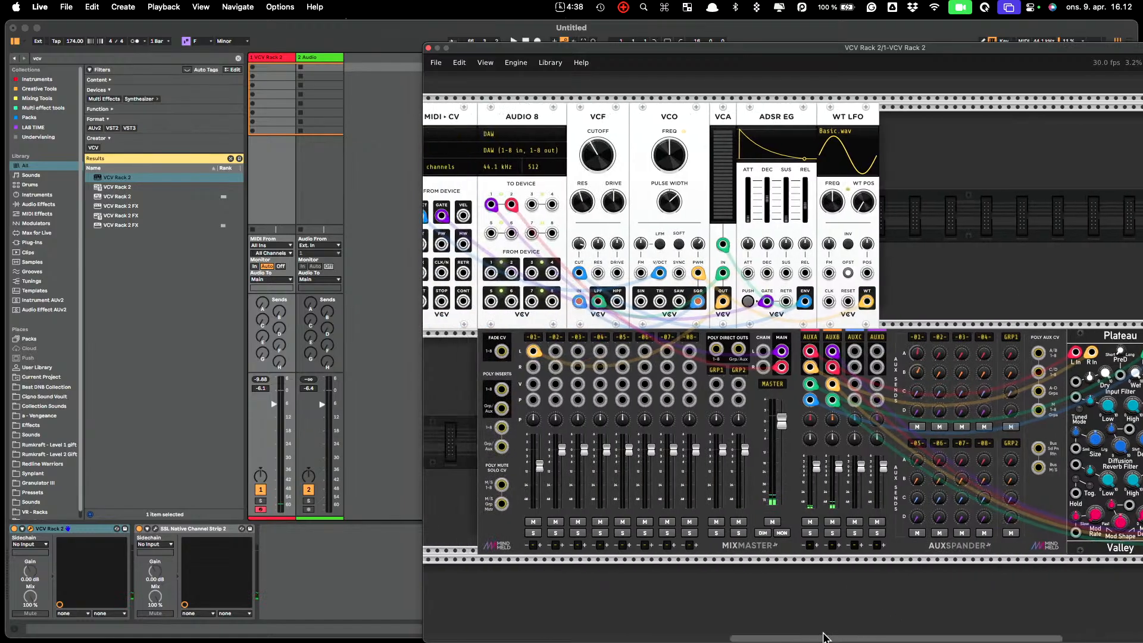
scroll(936, 237, down, 5)
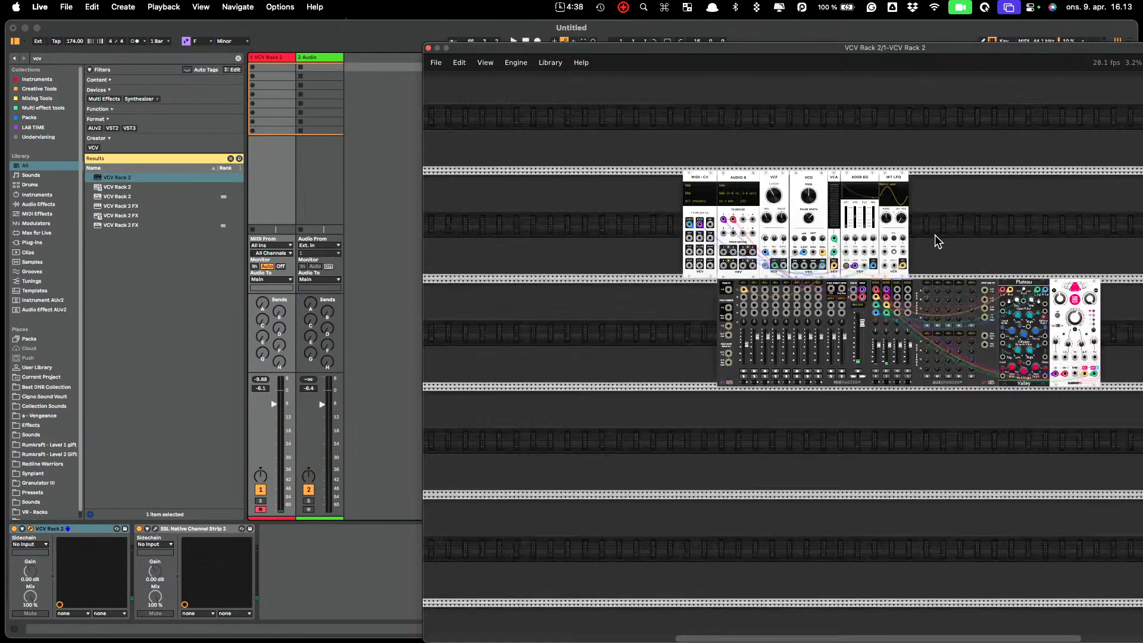
scroll(935, 235, up, 3)
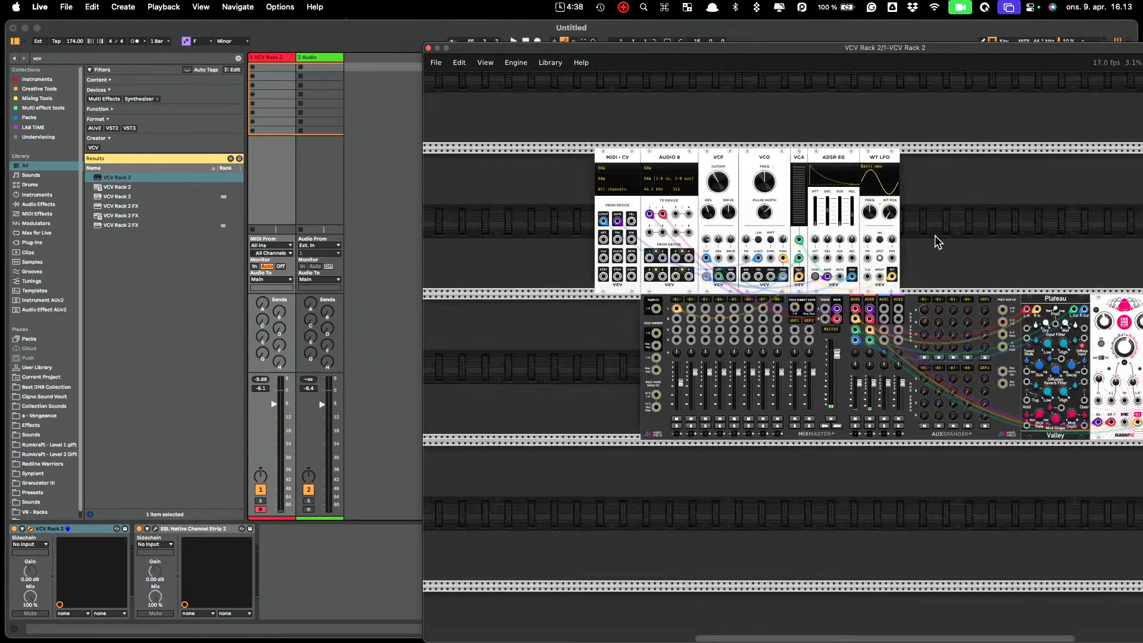
click(612, 155)
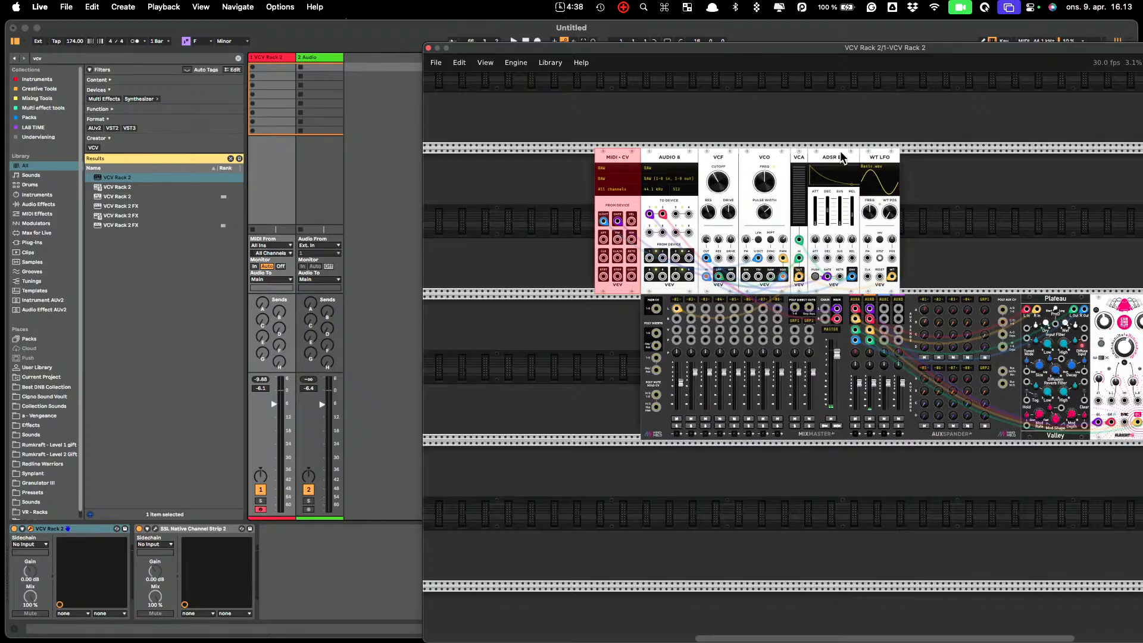
shift+click(887, 156)
shift+click(833, 156)
shift+click(797, 155)
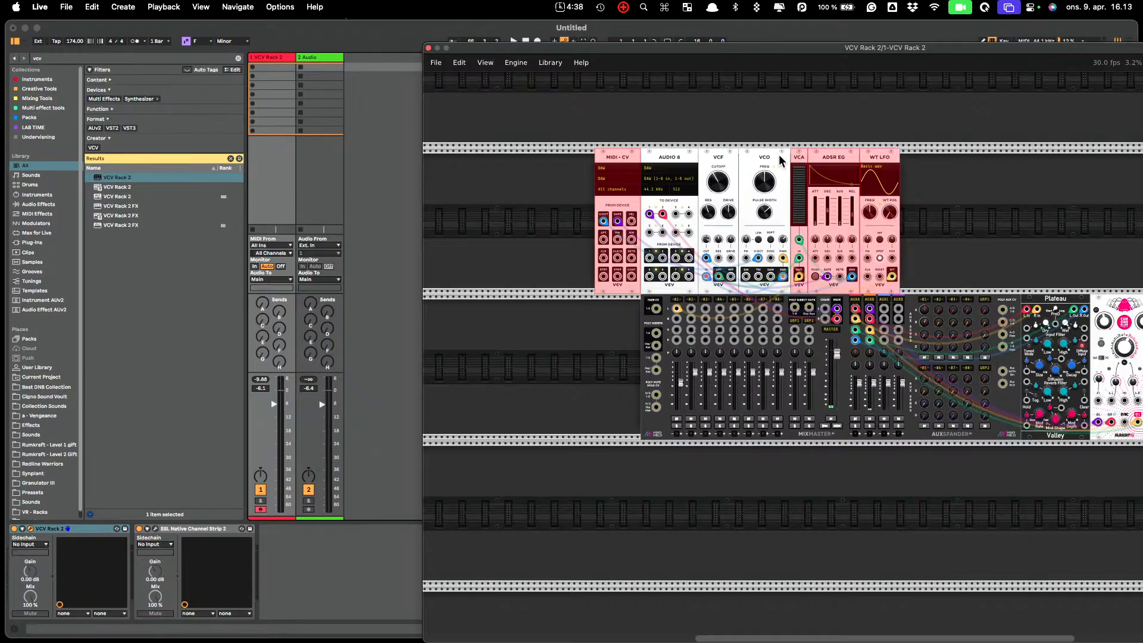
shift+click(774, 155)
shift+click(706, 154)
shift+click(672, 150)
drag(656, 152, 704, 158)
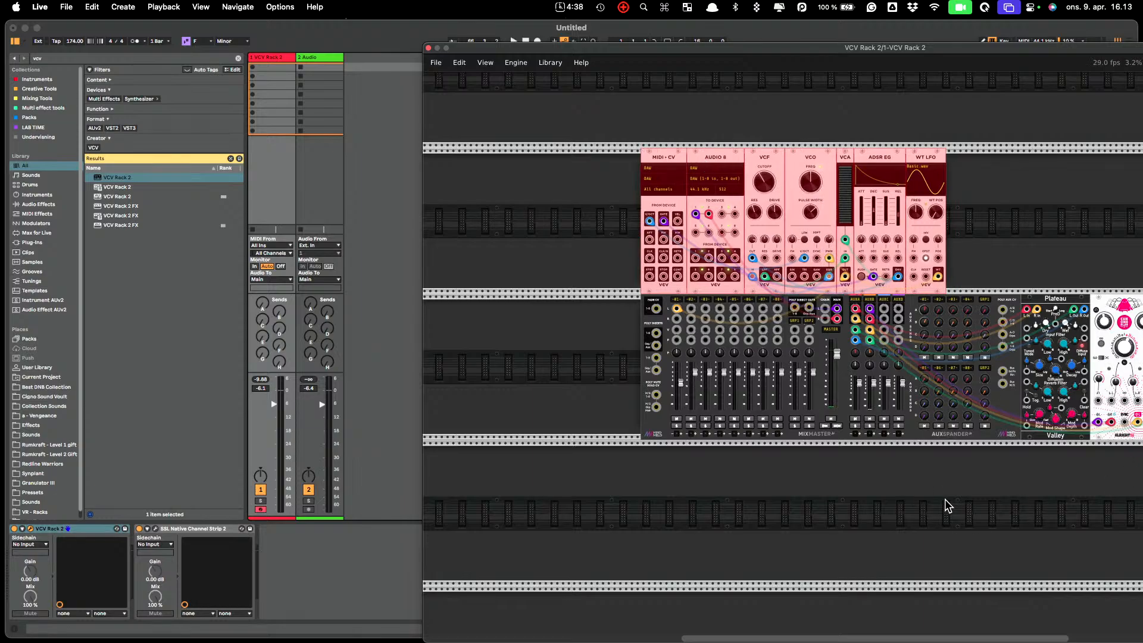
click(672, 517)
Search the module library for "cl", add Impromptu's Clocked module and align it under the MixMaster's outer edge
right_click(694, 512)
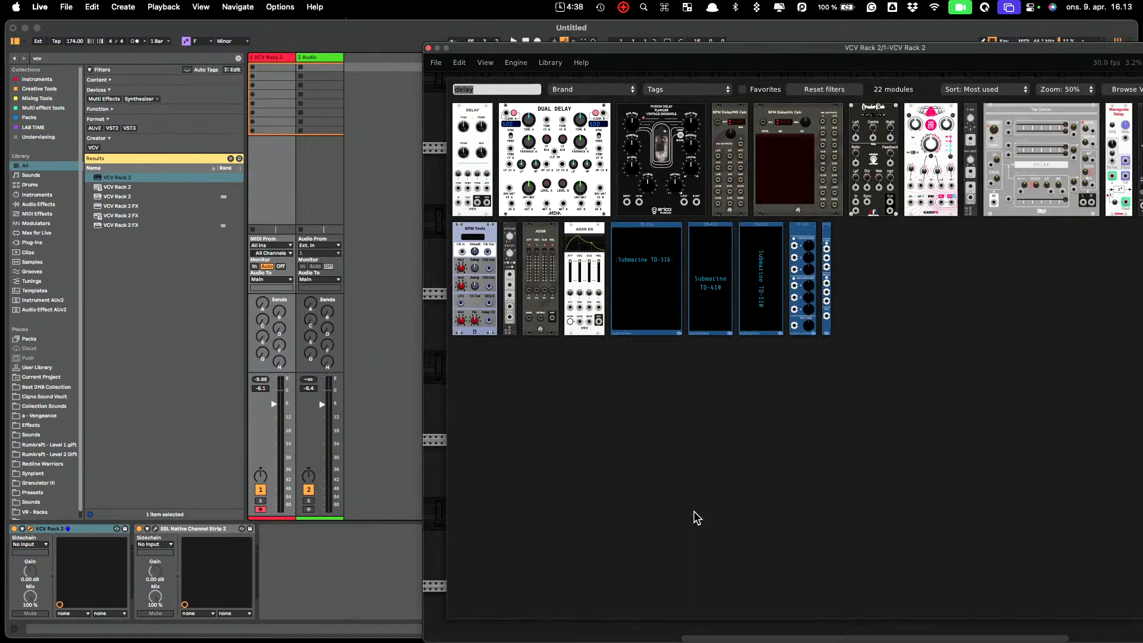
text(cl)
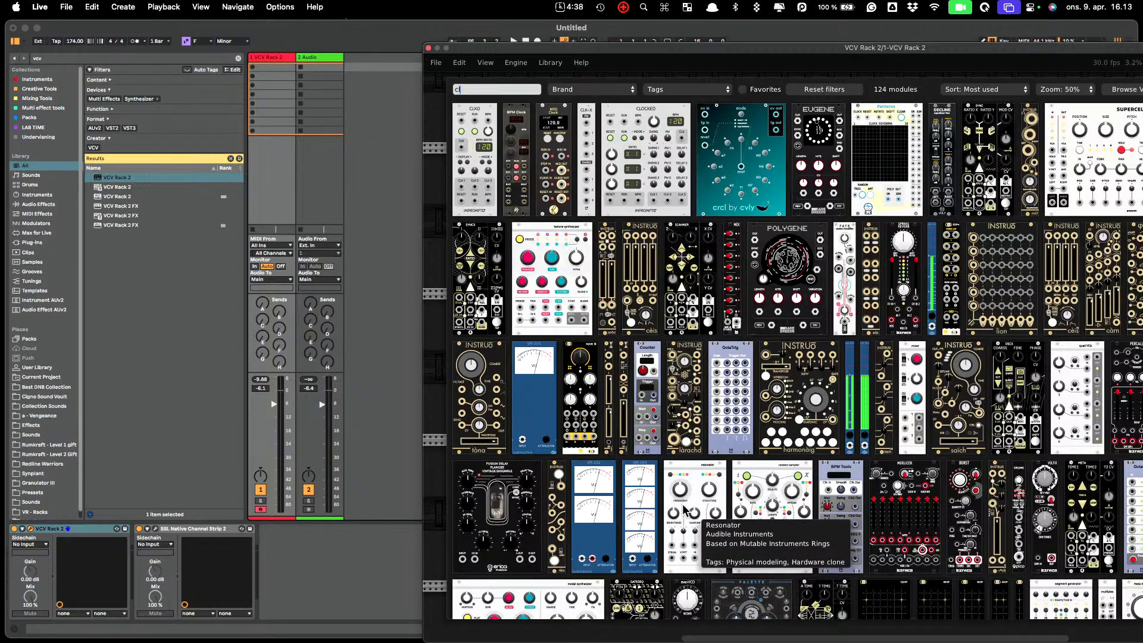
click(622, 108)
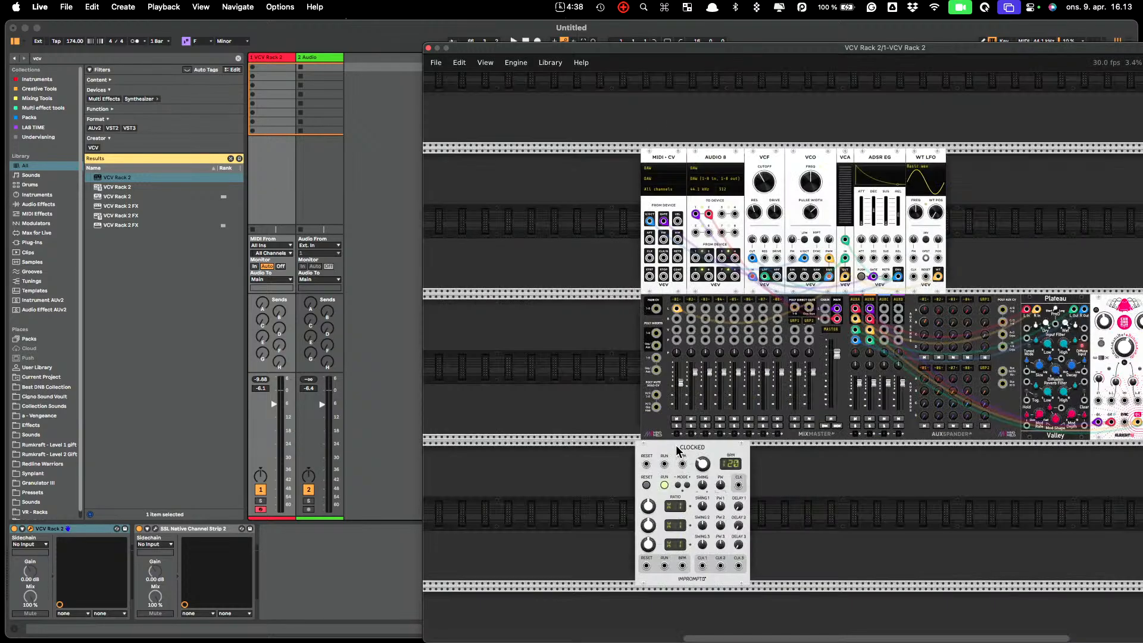
drag(676, 444, 681, 444)
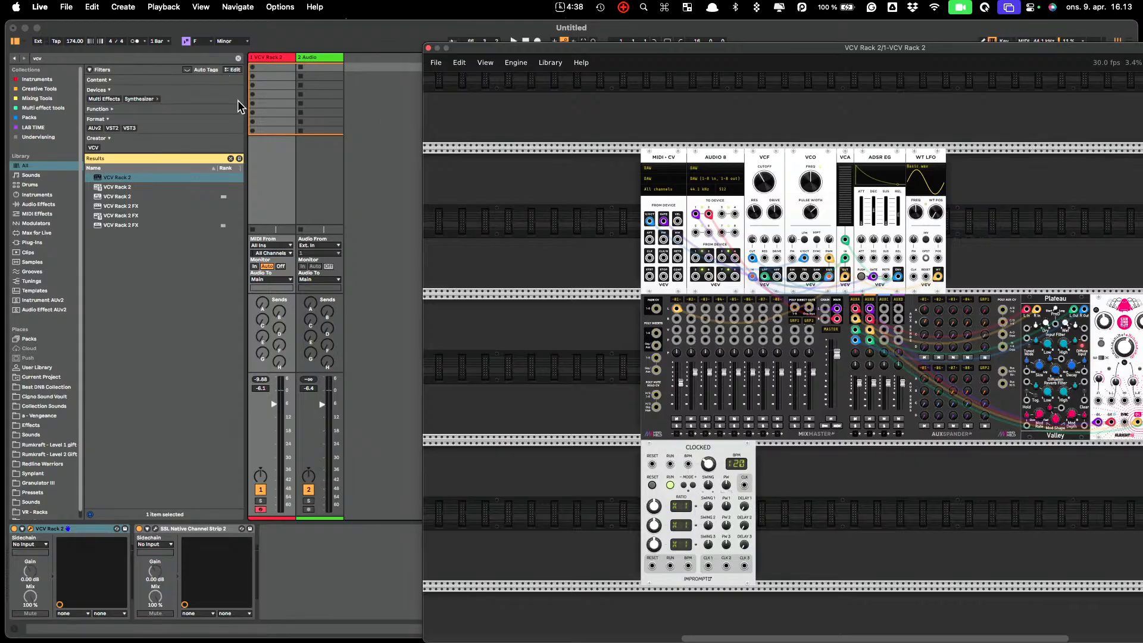
Set the Live project tempo to 120 BPM and patch MIDI-CV's CLK output into Clocked's BPM input
double_click(71, 41)
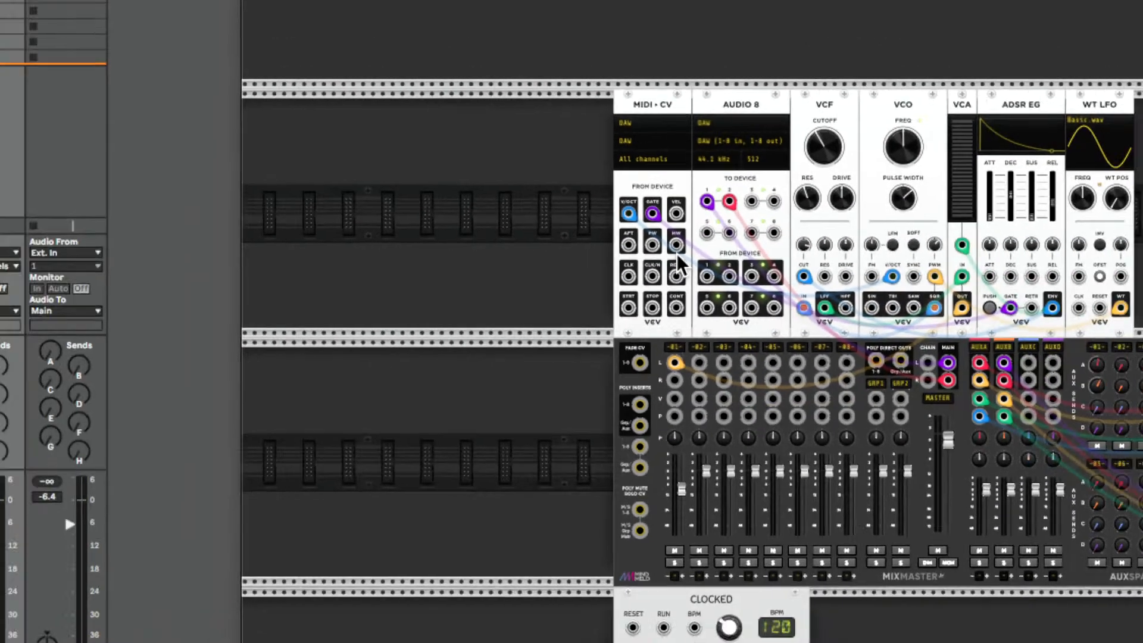
scroll(678, 247, up, 5)
scroll(677, 250, down, 5)
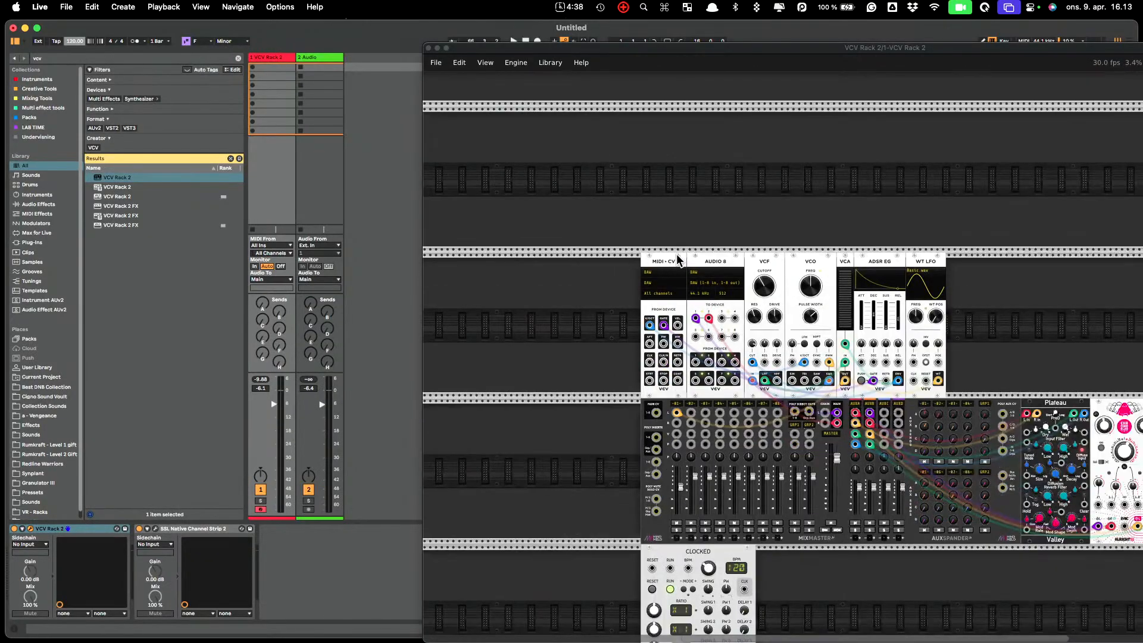
scroll(675, 257, up, 5)
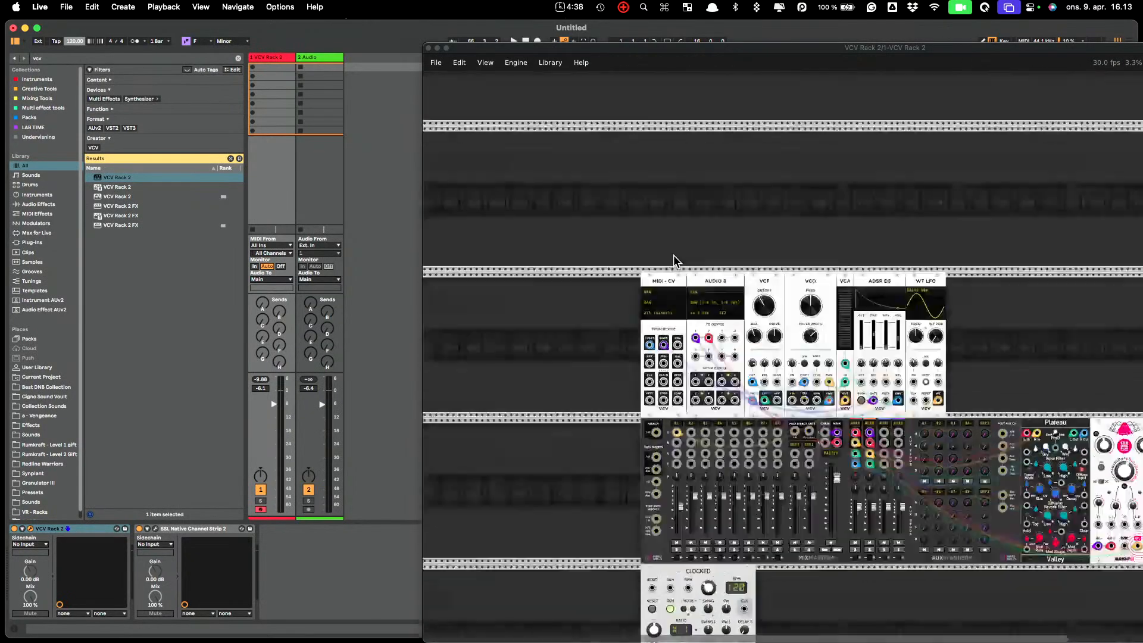
scroll(673, 255, down, 3)
scroll(653, 266, up, 8)
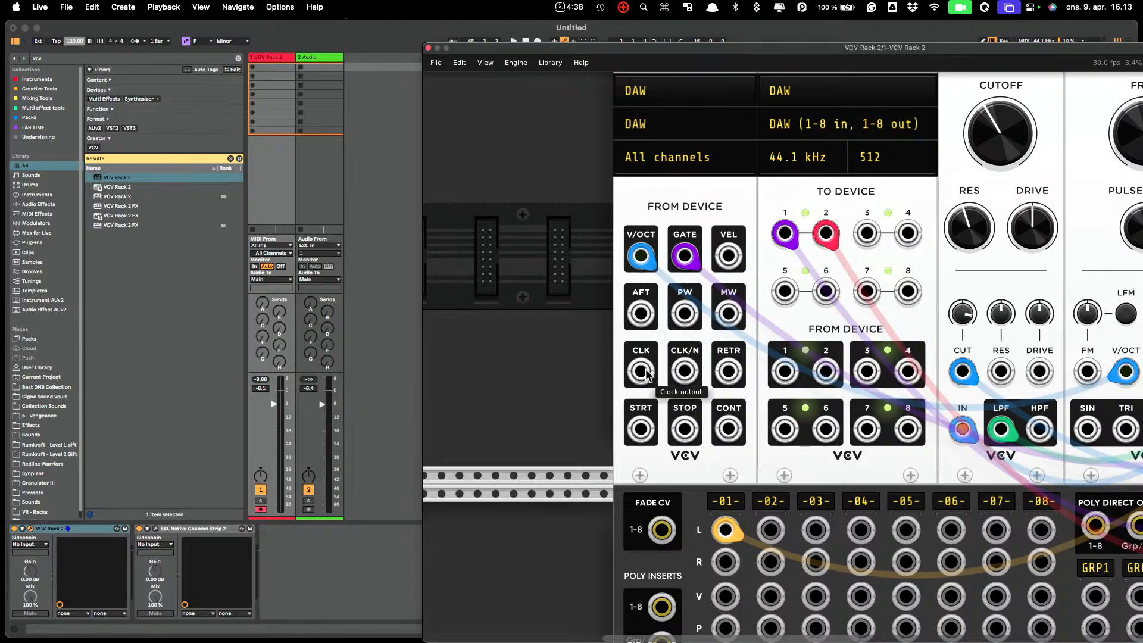
scroll(646, 373, down, 2)
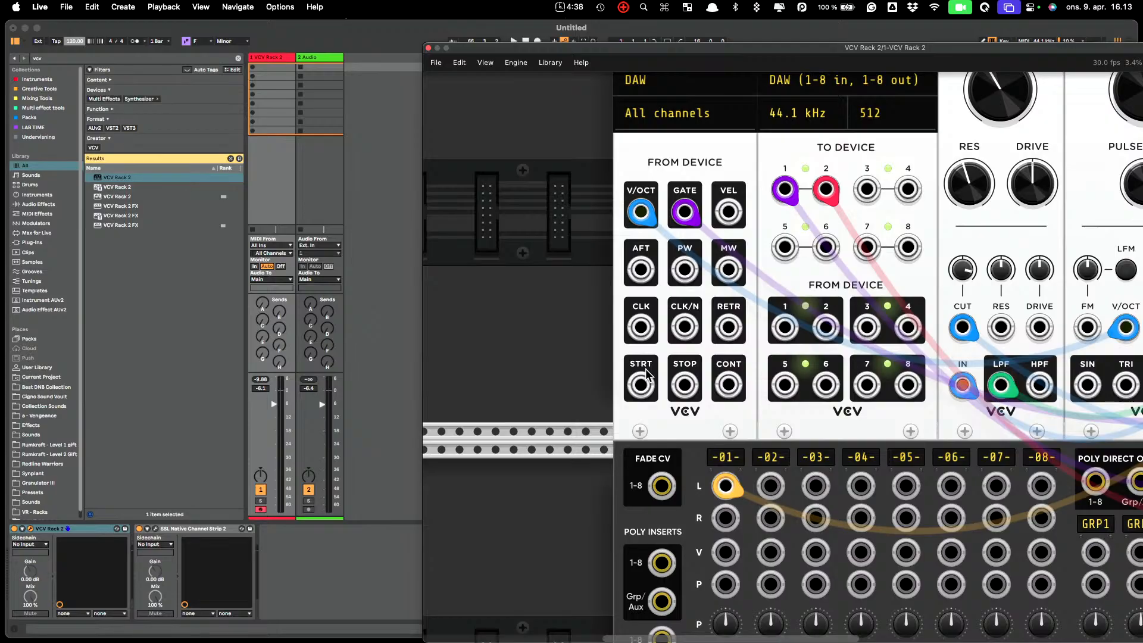
scroll(646, 369, down, 6)
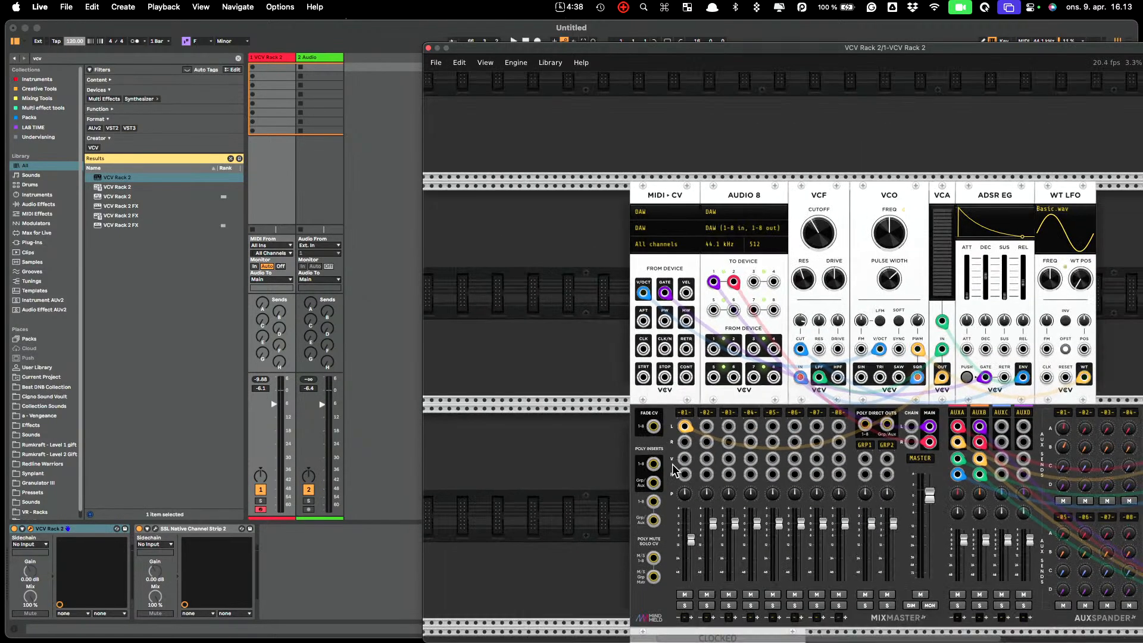
scroll(687, 453, down, 5)
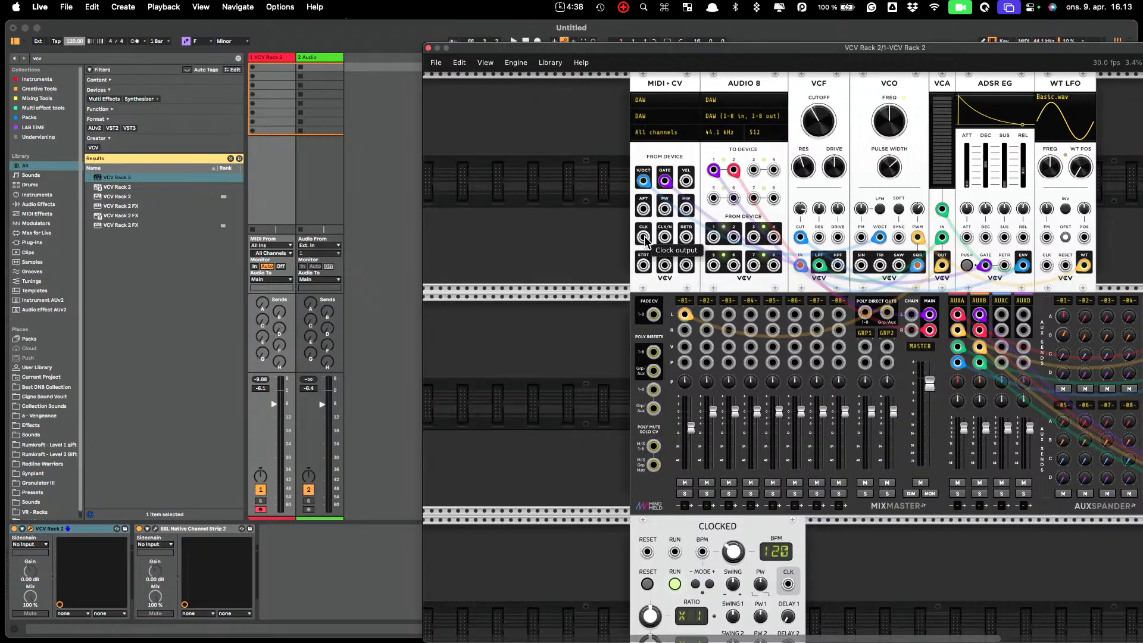
drag(644, 238, 701, 552)
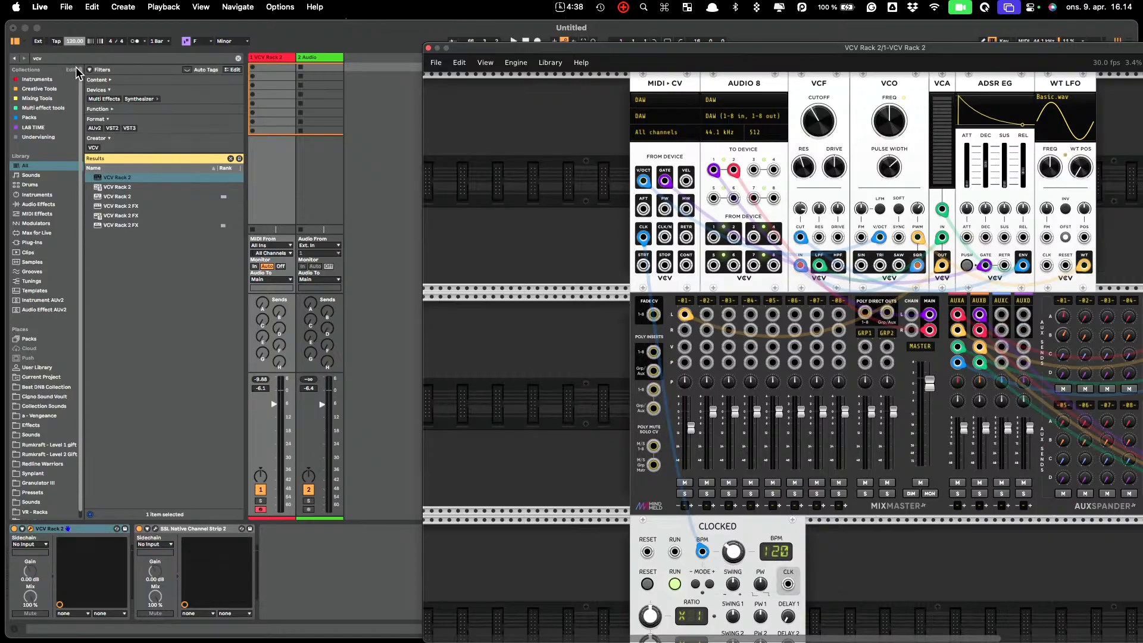
Start Live's playback so its transport drives the rack's clock
click(295, 26)
key(space)
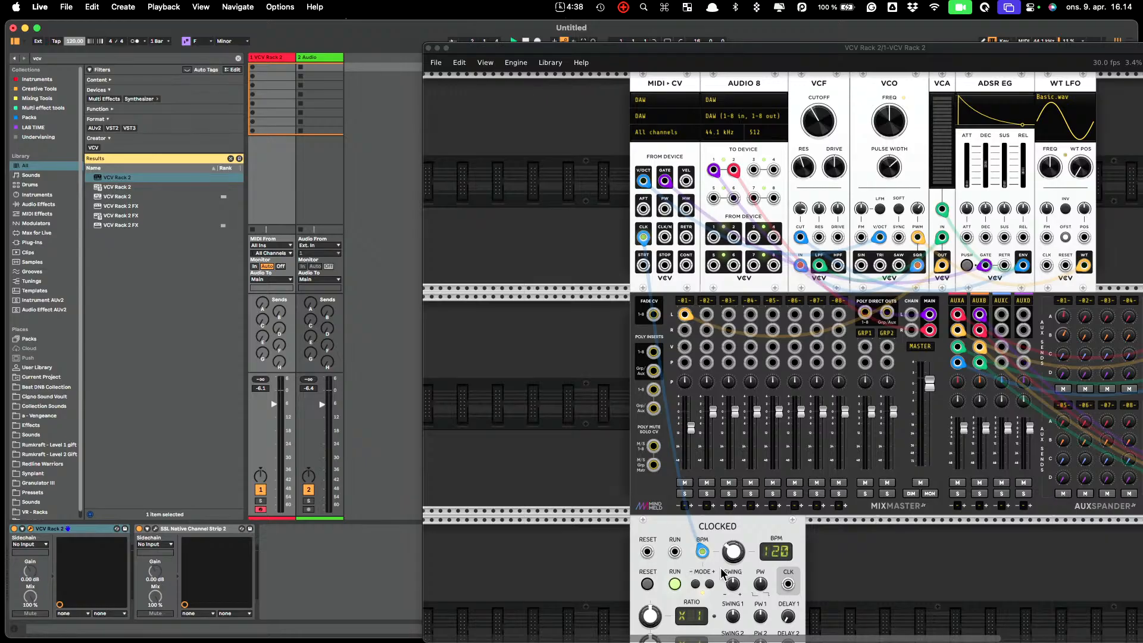
Test the clock sync by trying a Live tempo of 140 BPM and returning it to 120 BPM
click(80, 42)
text(140)
key(Return)
double_click(67, 39)
click(829, 558)
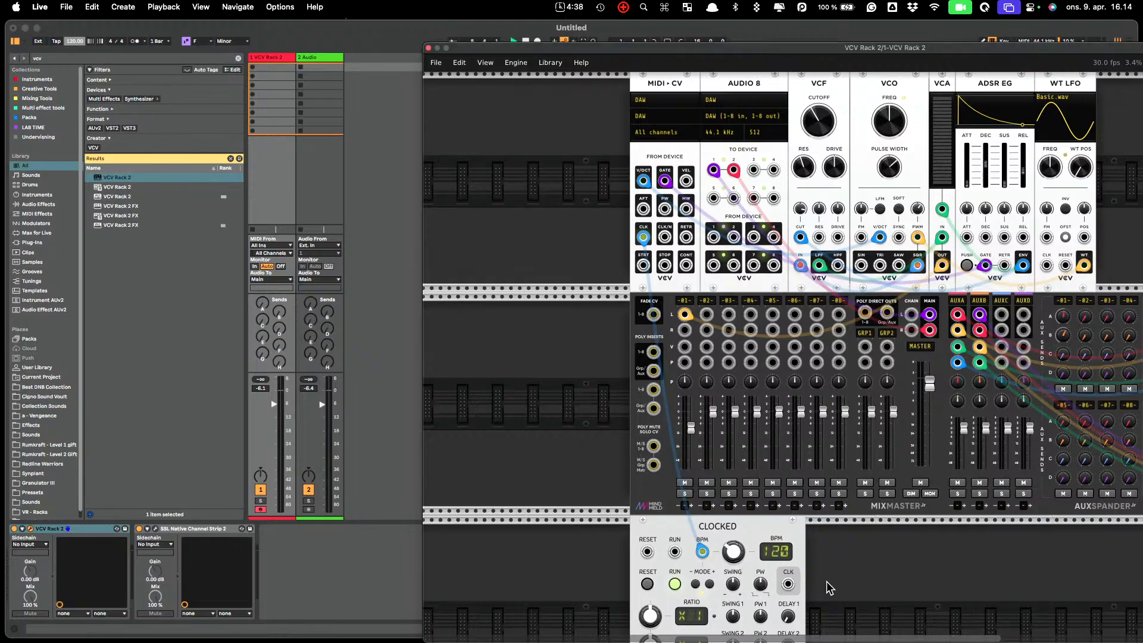
Search the module library for "se" and add the Grid Seq module directly beside Clocked
scroll(837, 521, down, 3)
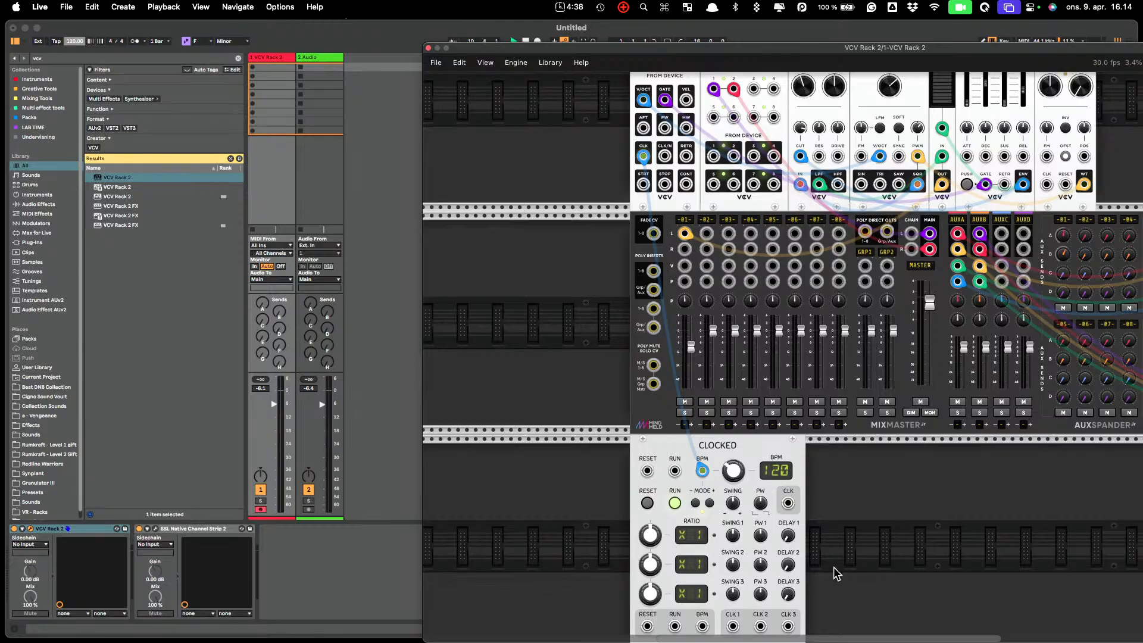
right_click(844, 530)
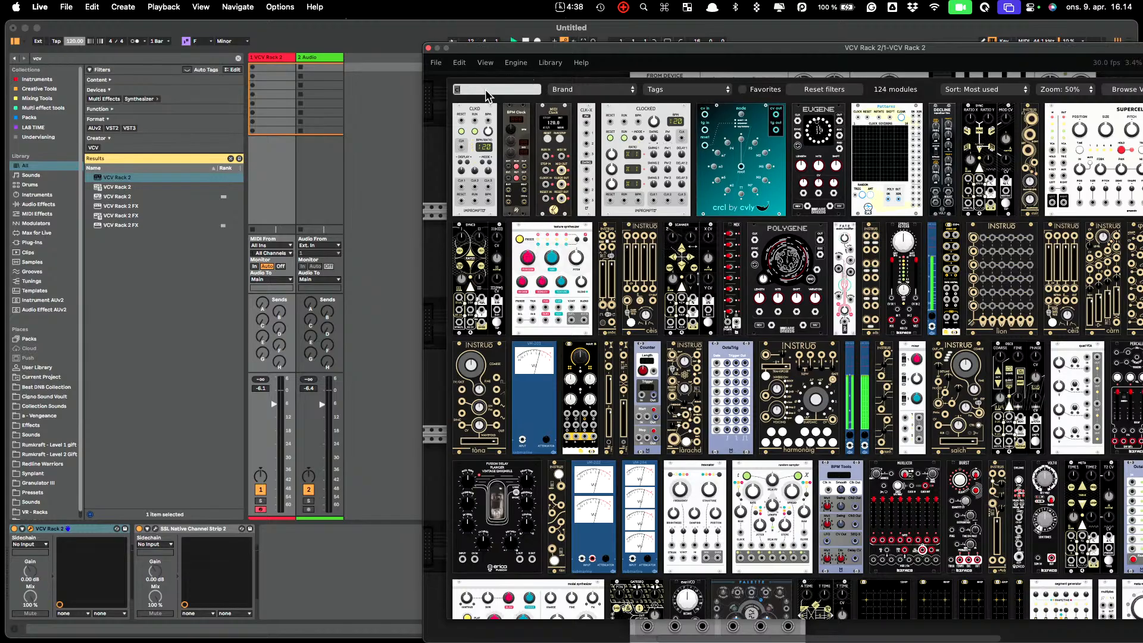
text(se)
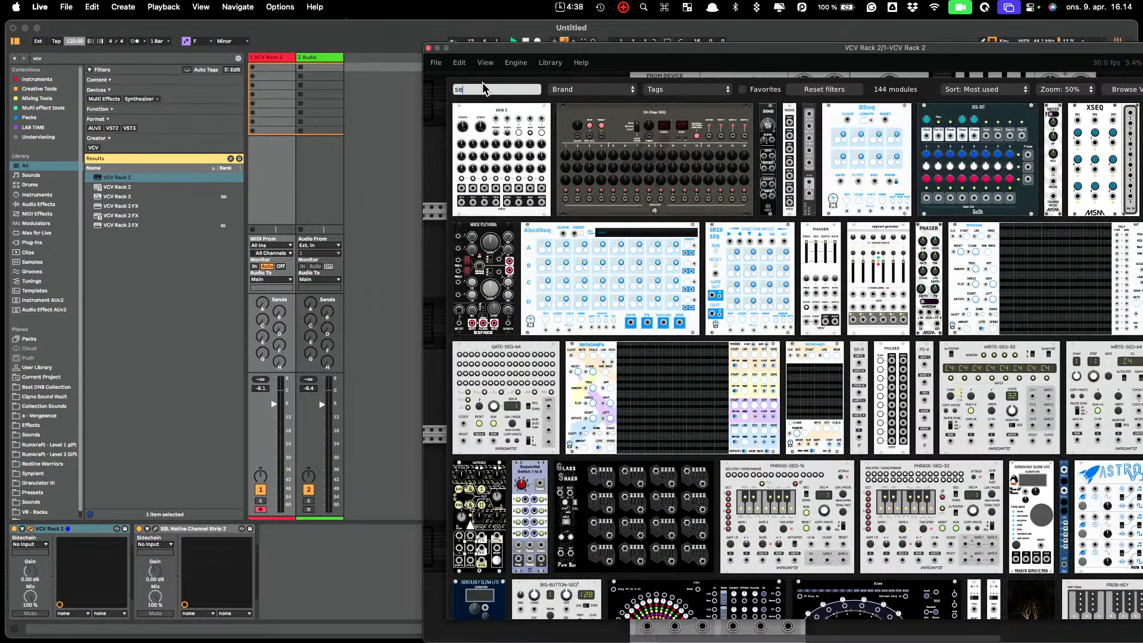
click(760, 235)
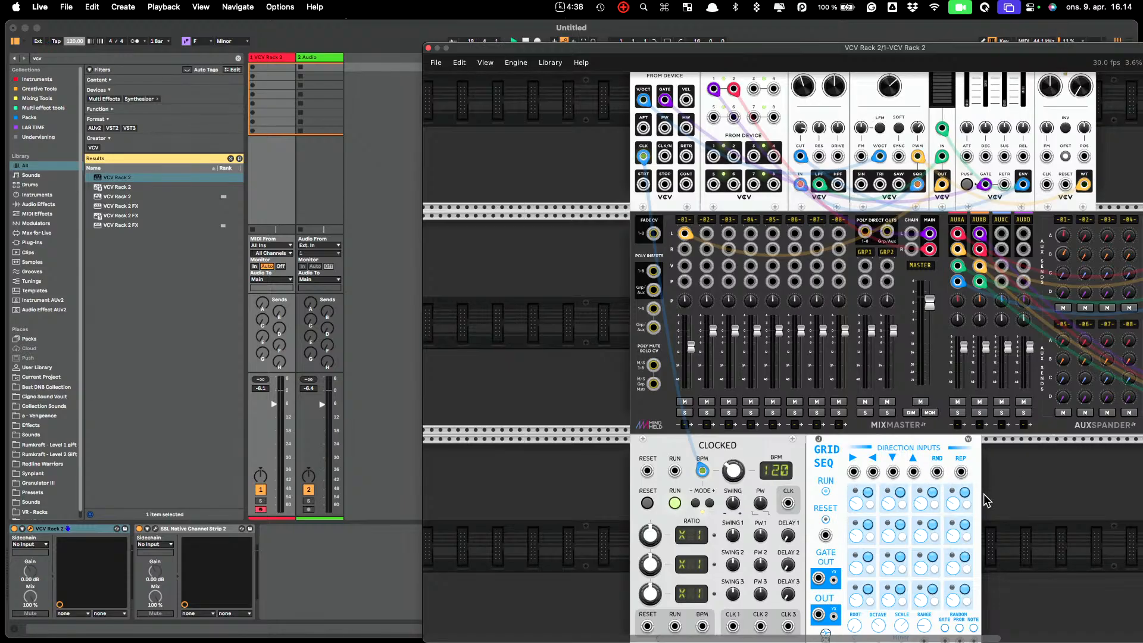
Patch Clocked's CLK 1 to Grid Seq's move-right input and CLK 2, with its ratio set to ÷4, to the move-down input
drag(732, 626, 854, 472)
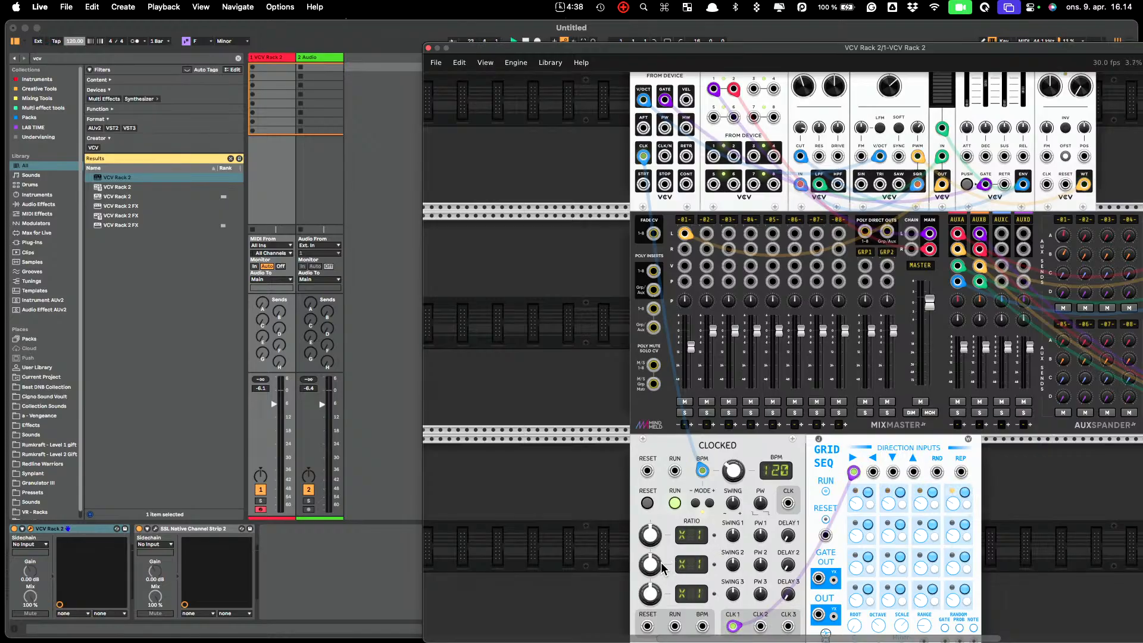
drag(662, 567, 662, 584)
drag(893, 471, 761, 626)
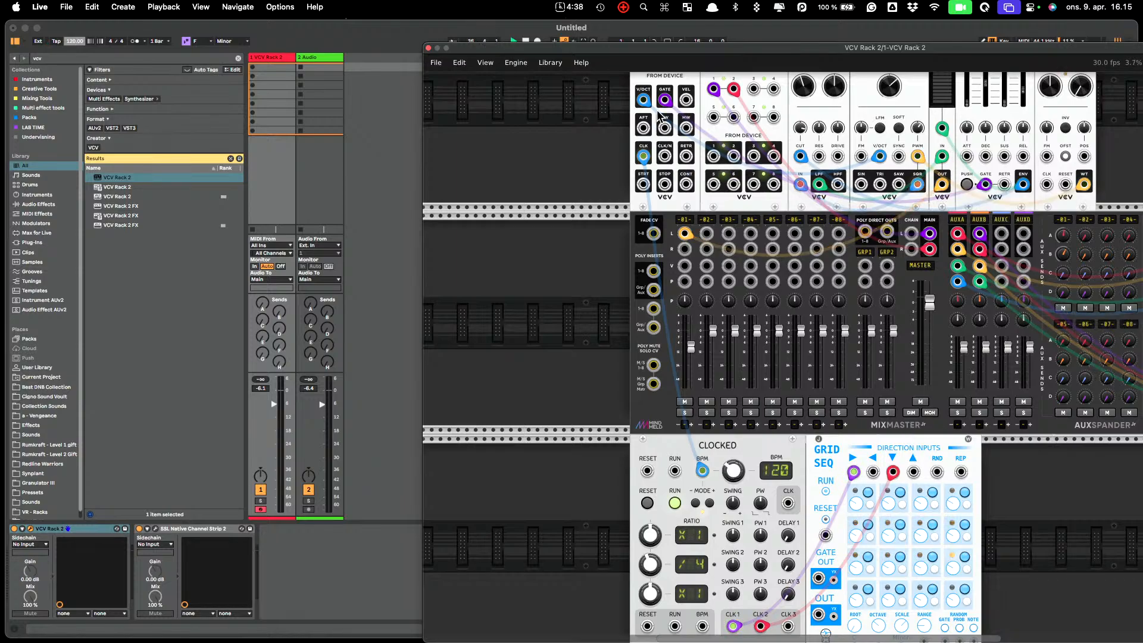
Drive the ADSR gate from Clocked's CLK 3 and the VCO's V/OCT from Grid Seq's OUT instead of MIDI-CV
drag(664, 100, 790, 627)
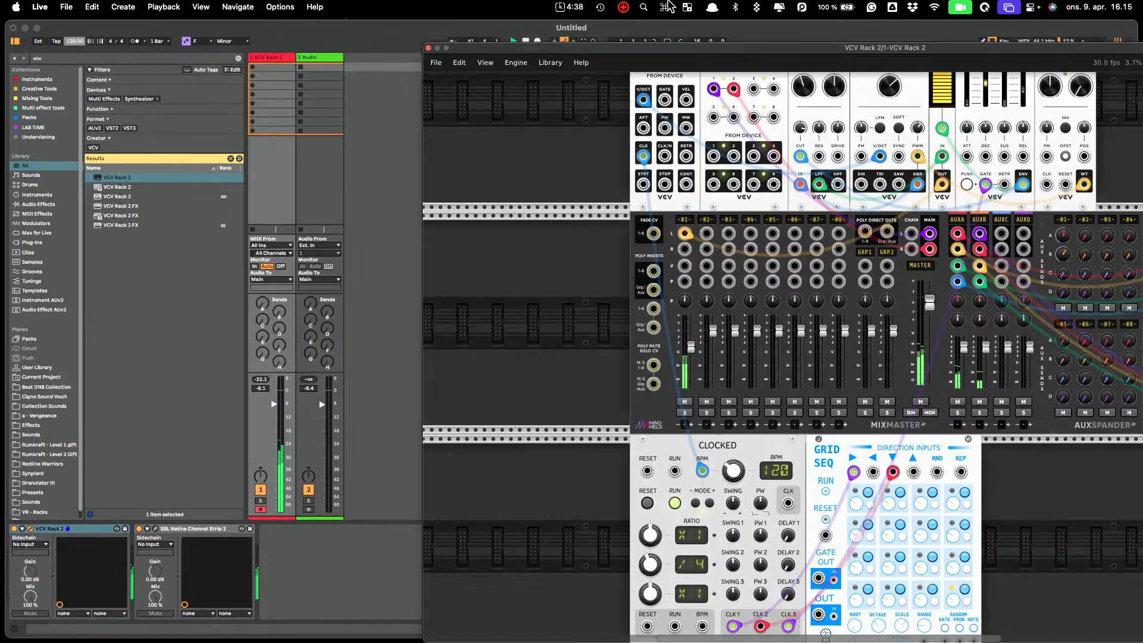
mouse_move(879, 155)
mouse_down()
mouse_move(644, 106)
mouse_move(821, 547)
mouse_move(891, 536)
mouse_move(917, 498)
mouse_move(881, 566)
mouse_move(821, 580)
mouse_move(819, 618)
mouse_up()
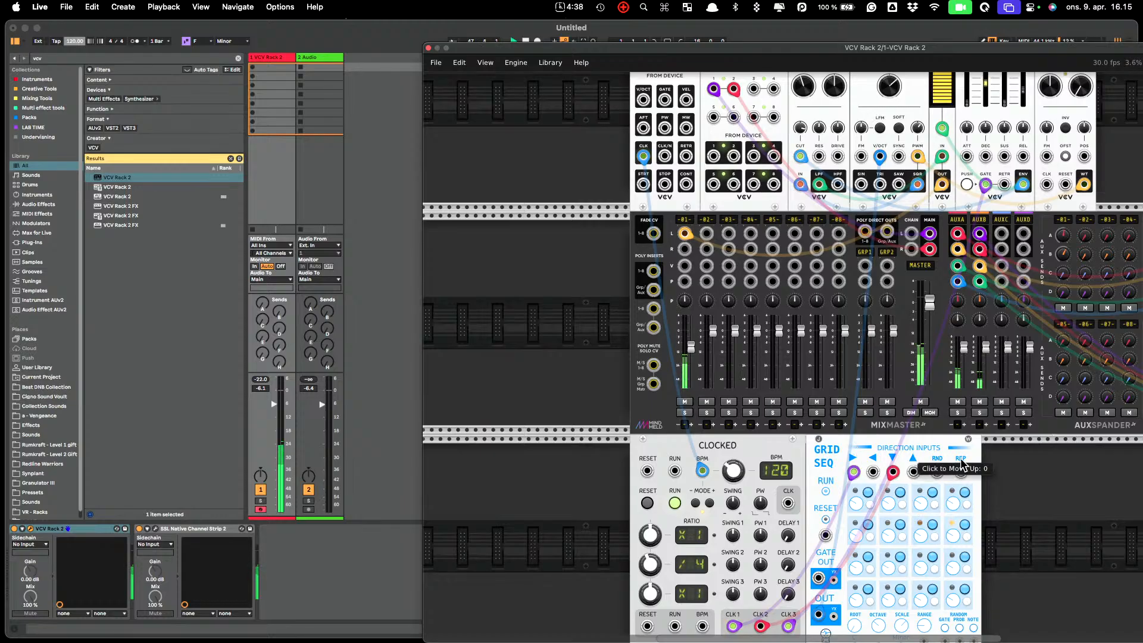
Turn down channel 1's AUX A send on the AuxSpander
scroll(977, 408, down, 3)
scroll(978, 409, down, 1)
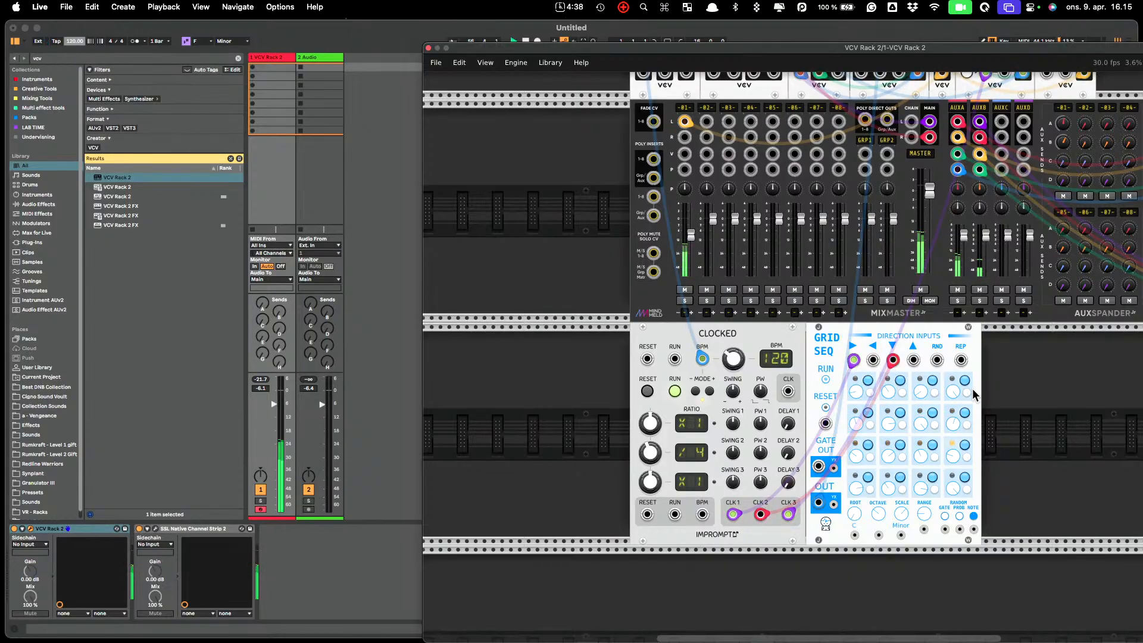
drag(1064, 125, 1069, 149)
Set Clocked's three clock ratios to ×2, ÷2 and ×2
scroll(985, 186, down, 3)
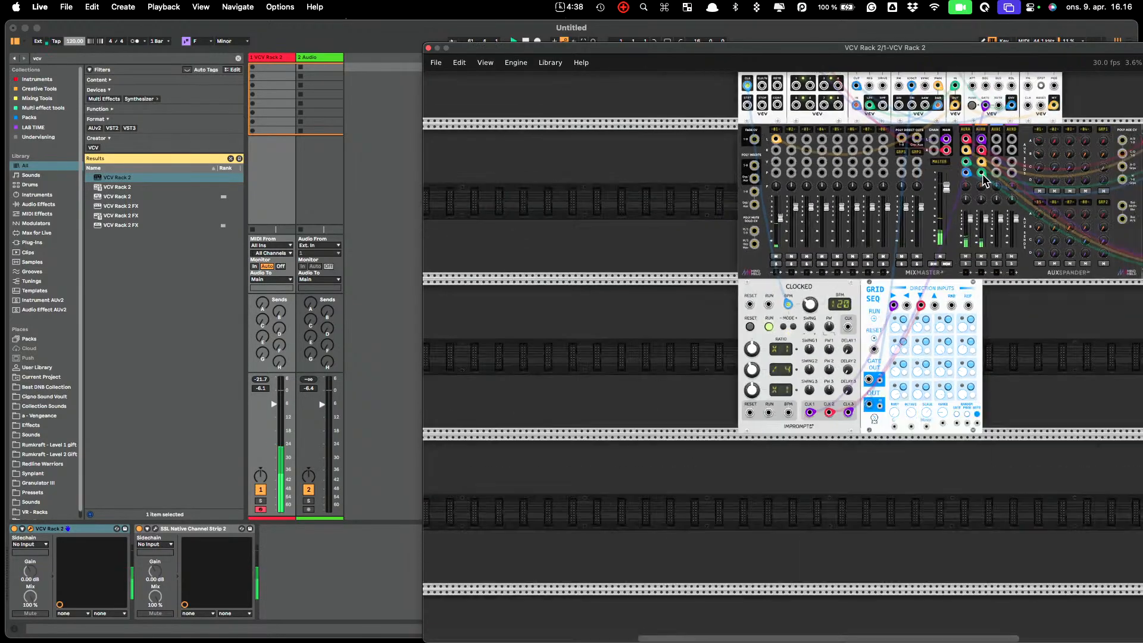
scroll(1011, 601, right, 5)
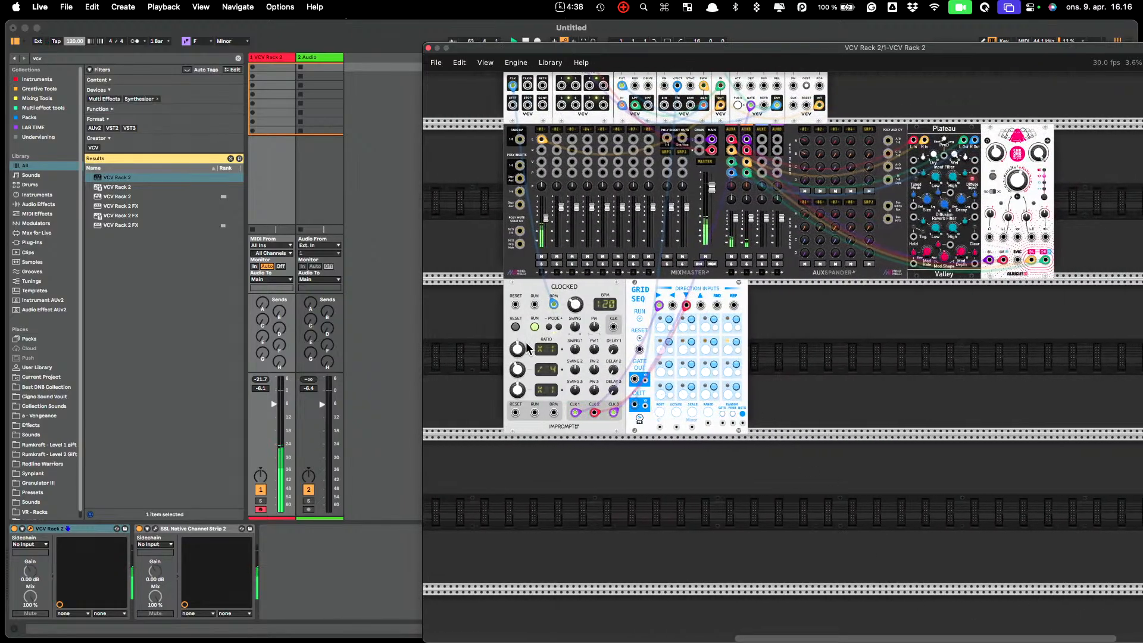
drag(516, 346, 515, 391)
Rename the MixMaster's channel 1 as "Seq"
scroll(762, 252, up, 5)
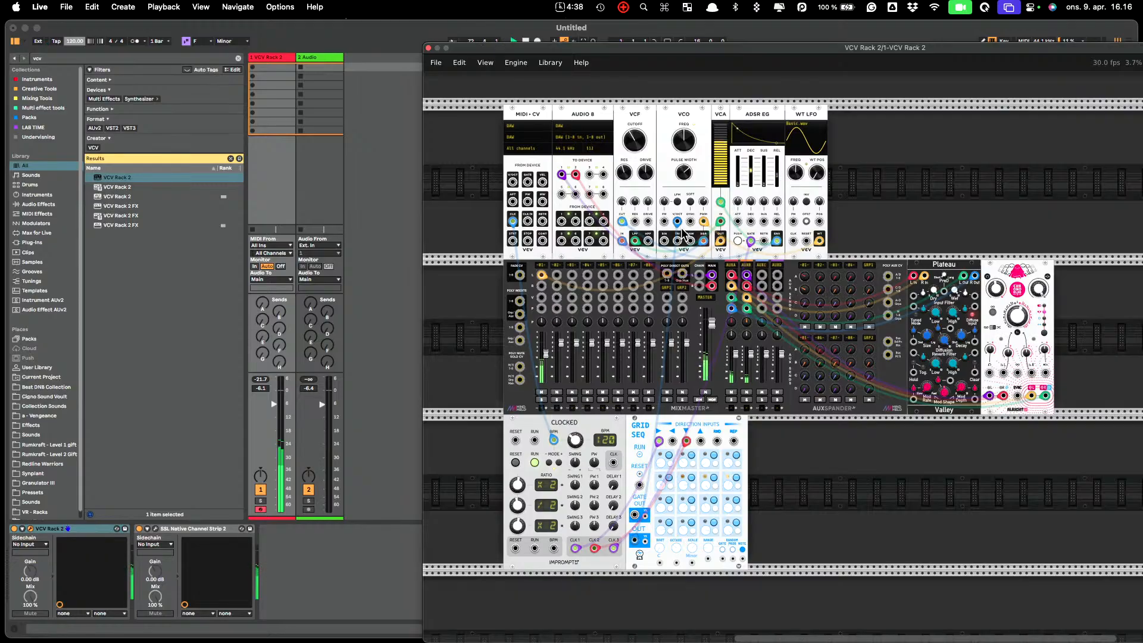
scroll(685, 232, up, 1)
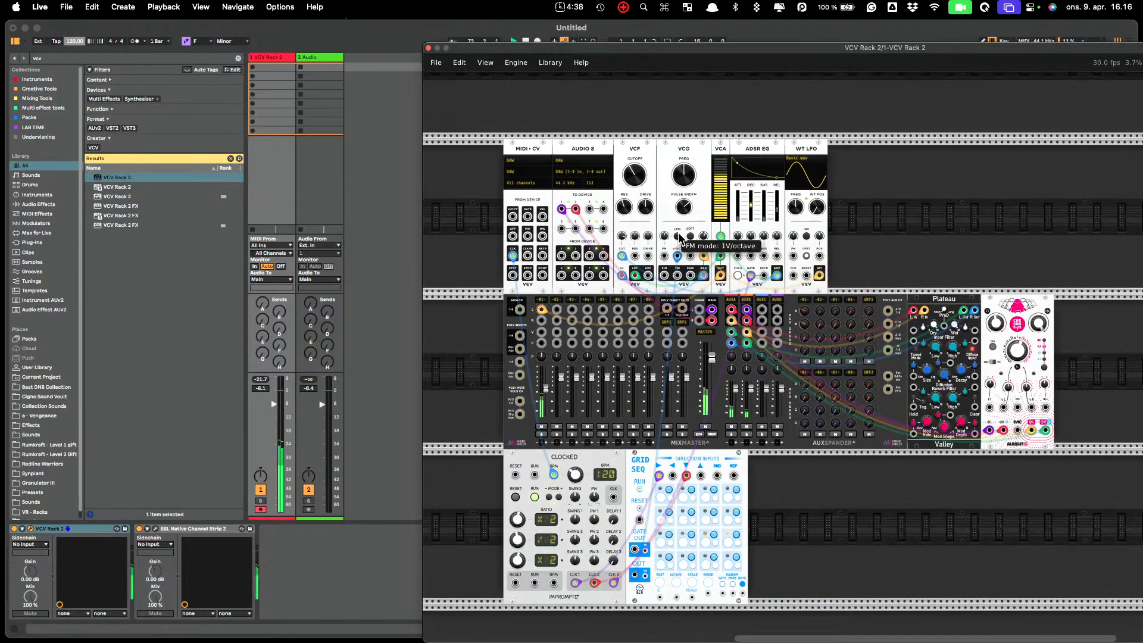
double_click(545, 299)
text(Sy)
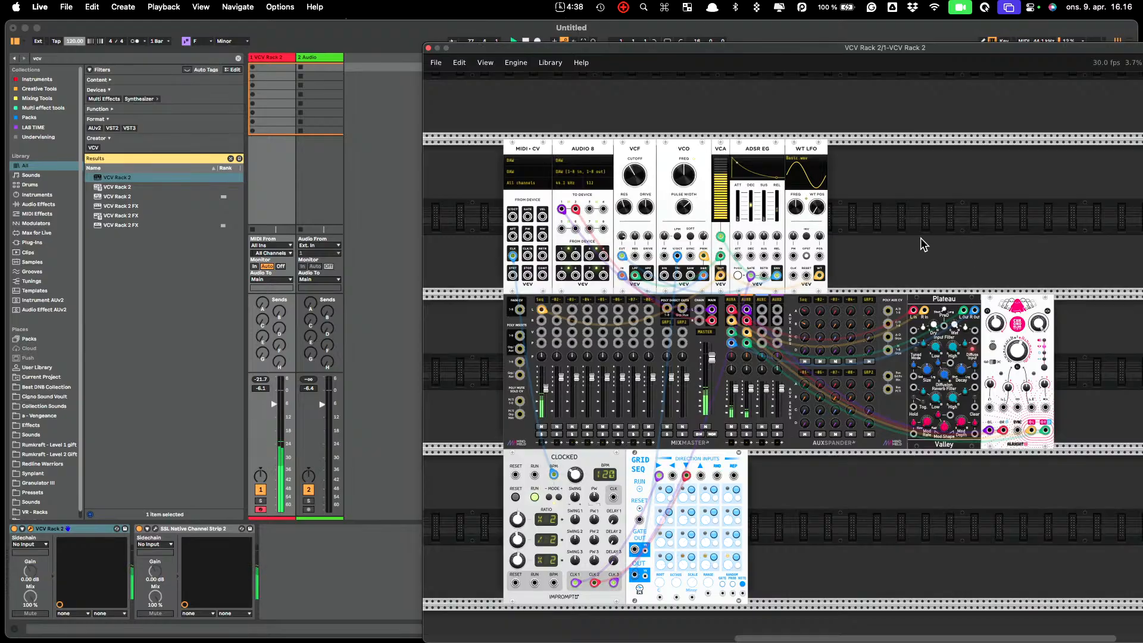
Move all modules from MIDI-CV to WT LFO together up one row, leaving an empty row above the mixer, and deselect them
scroll(899, 229, up, 3)
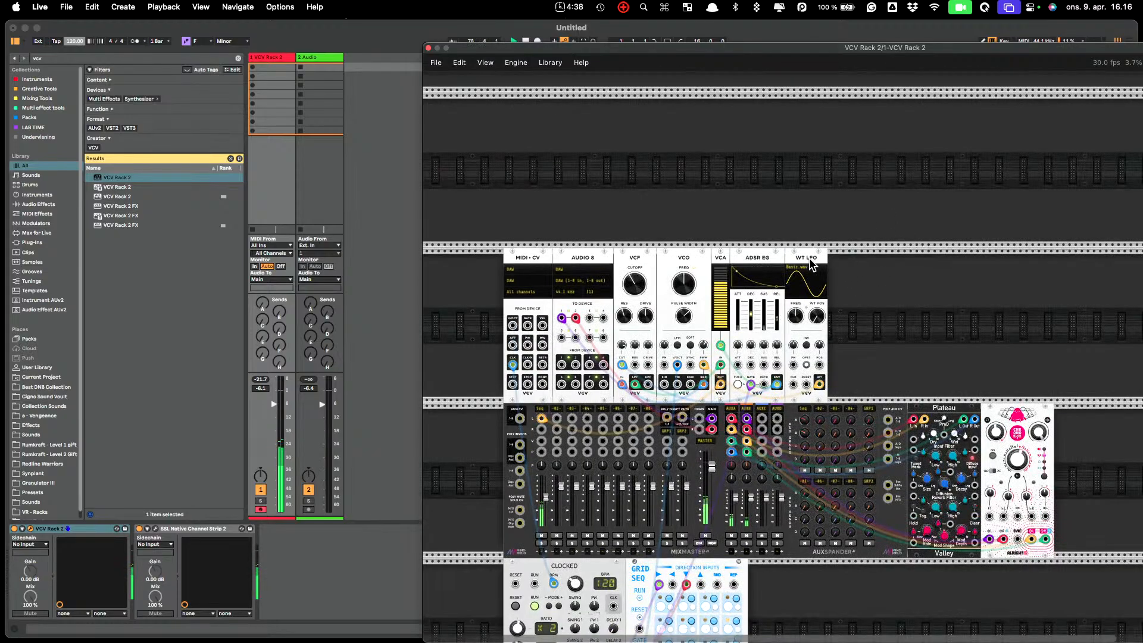
shift+click(537, 255)
drag(569, 254, 769, 262)
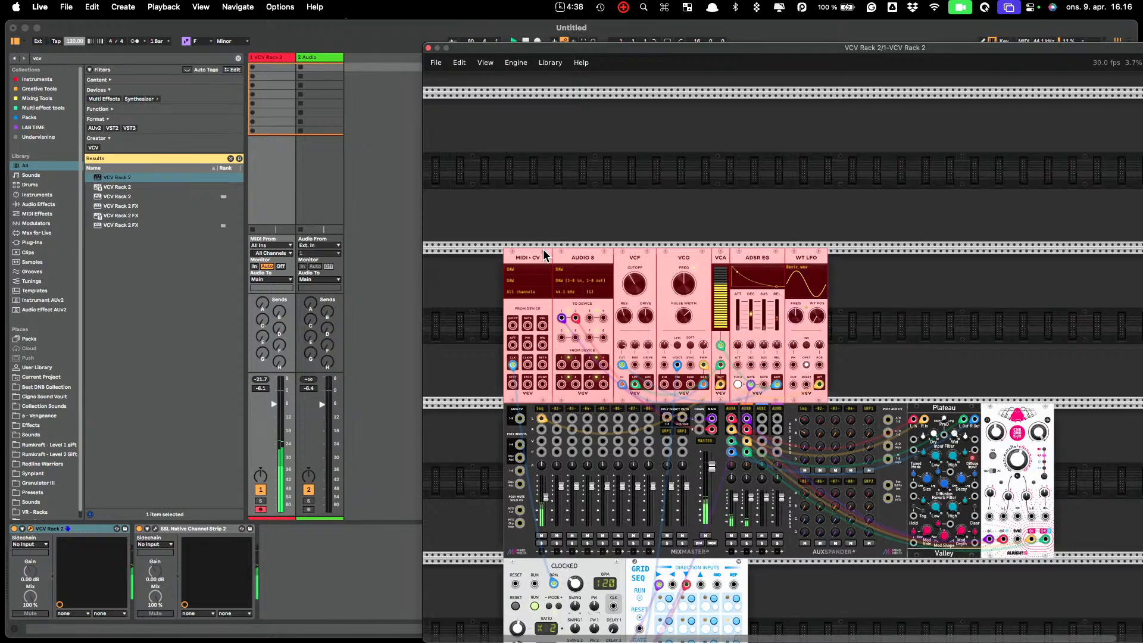
drag(543, 248, 544, 212)
click(881, 345)
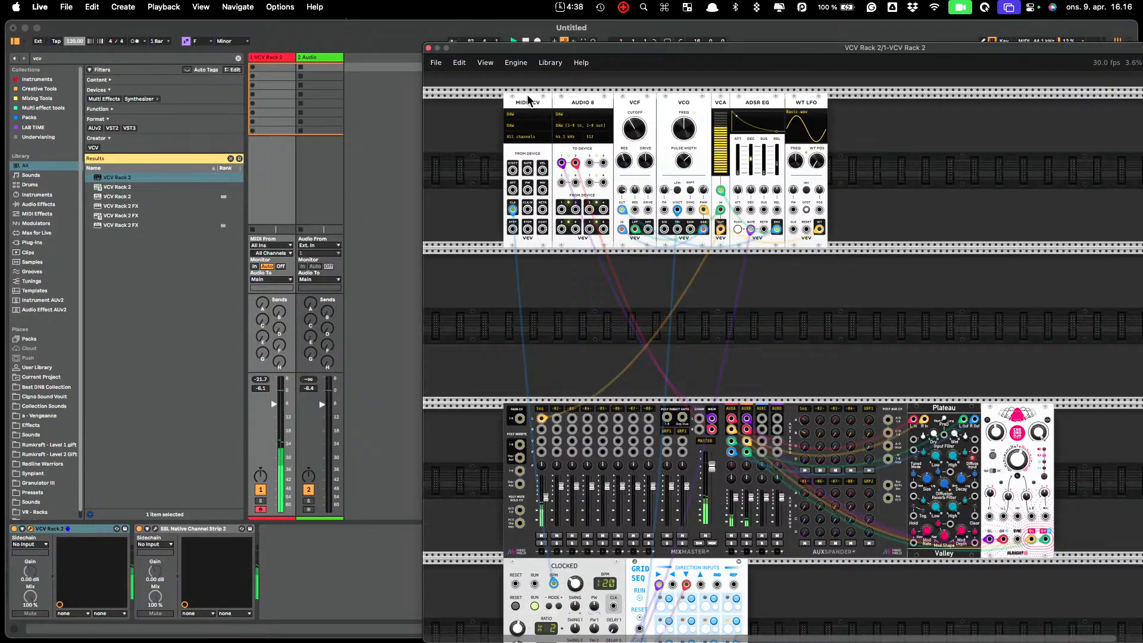
Place MIDI-CV in the mixer row ahead of the MixMaster and shift Audio 8 through WT LFO together into line with the mixer's start
drag(528, 100, 586, 494)
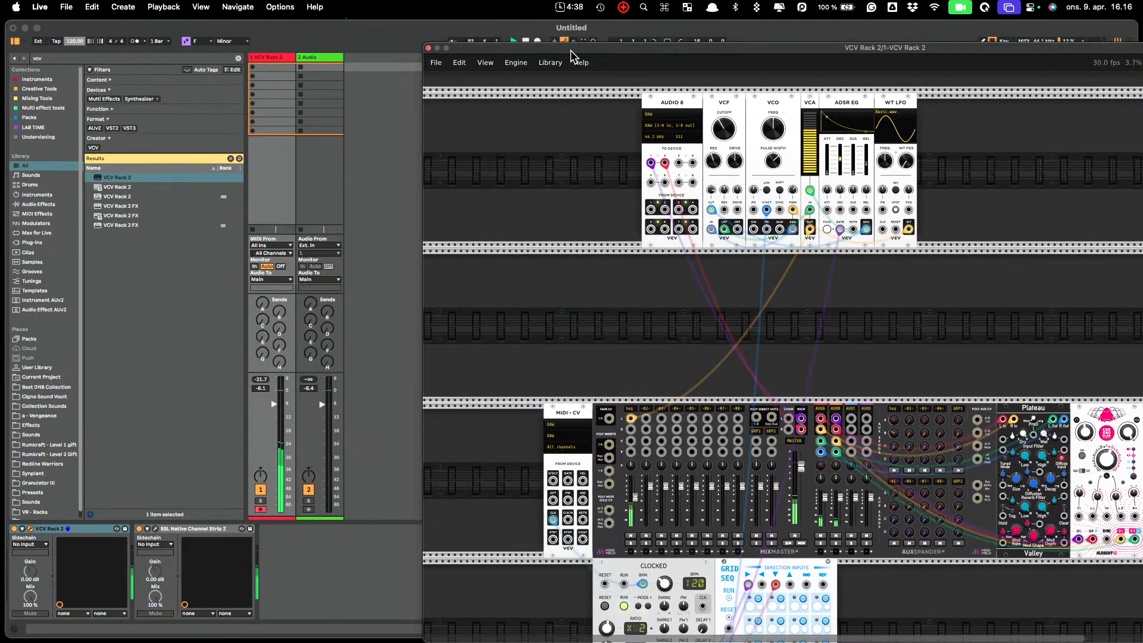
shift+click(899, 101)
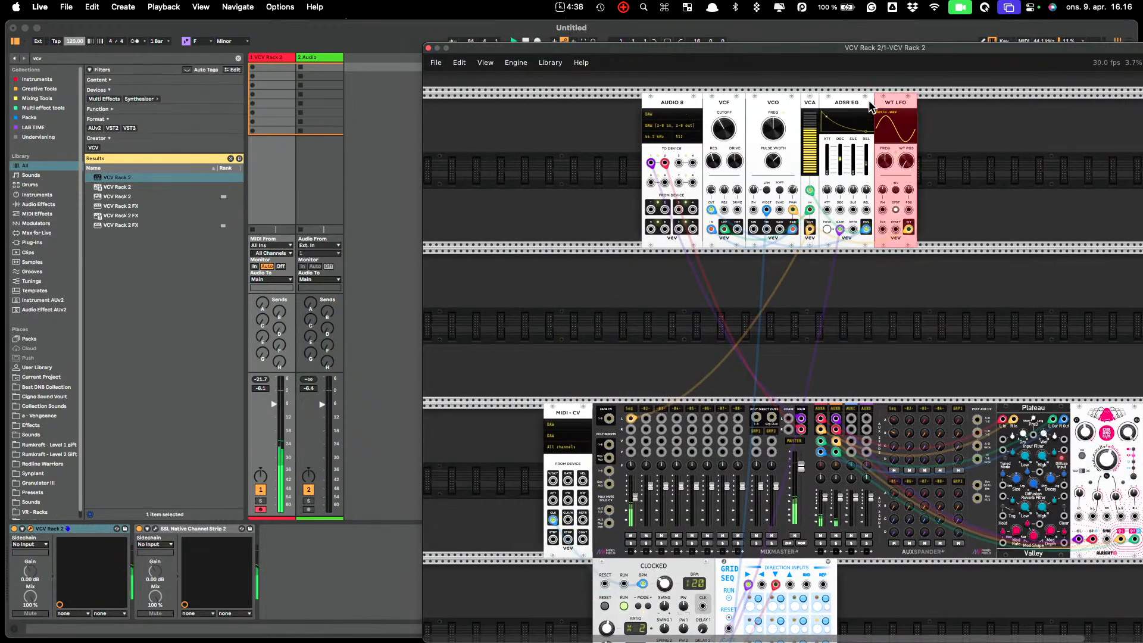
shift+click(857, 100)
shift+click(808, 100)
shift+click(765, 103)
shift+click(720, 105)
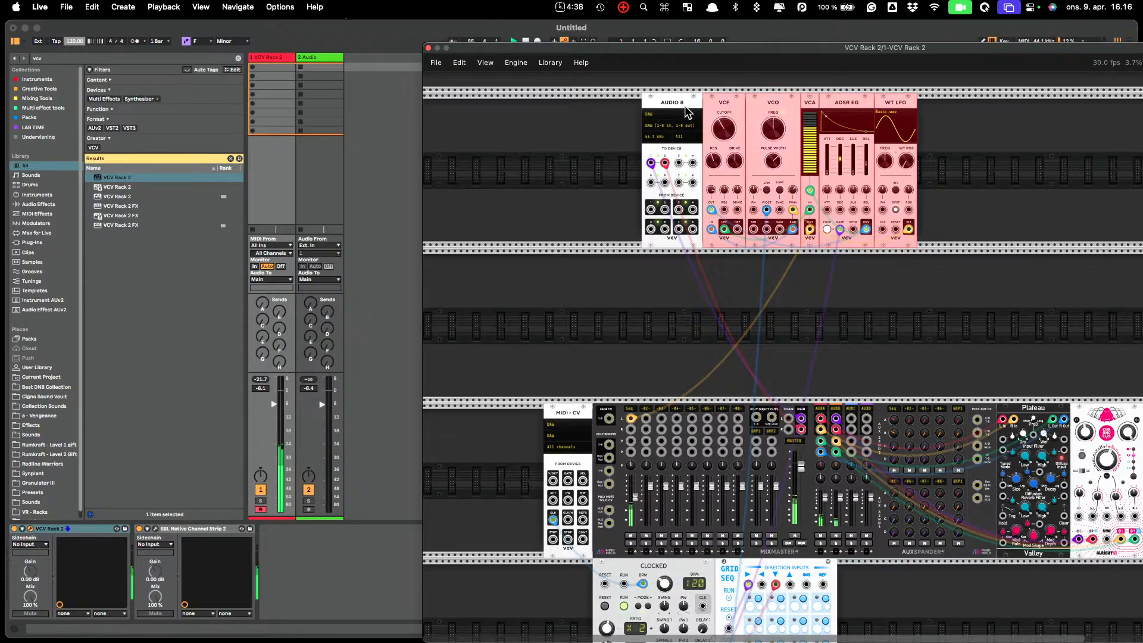
shift+click(678, 100)
drag(675, 97, 634, 106)
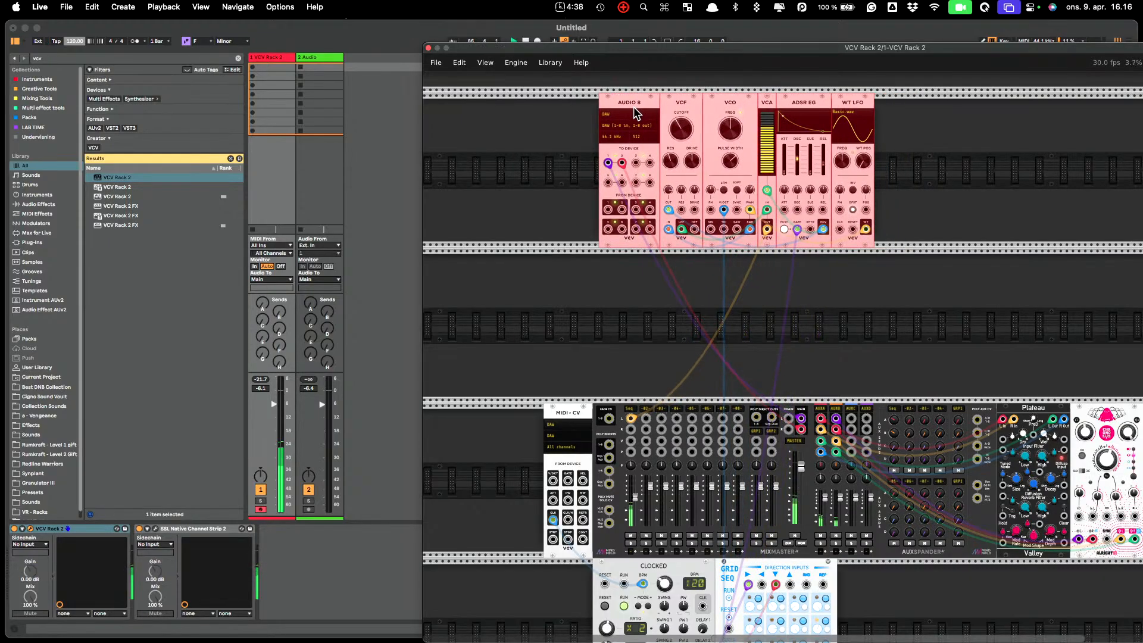
Duplicate the modules from Audio 8 to WT LFO into the empty row underneath and delete the copied Audio 8
key(super+d)
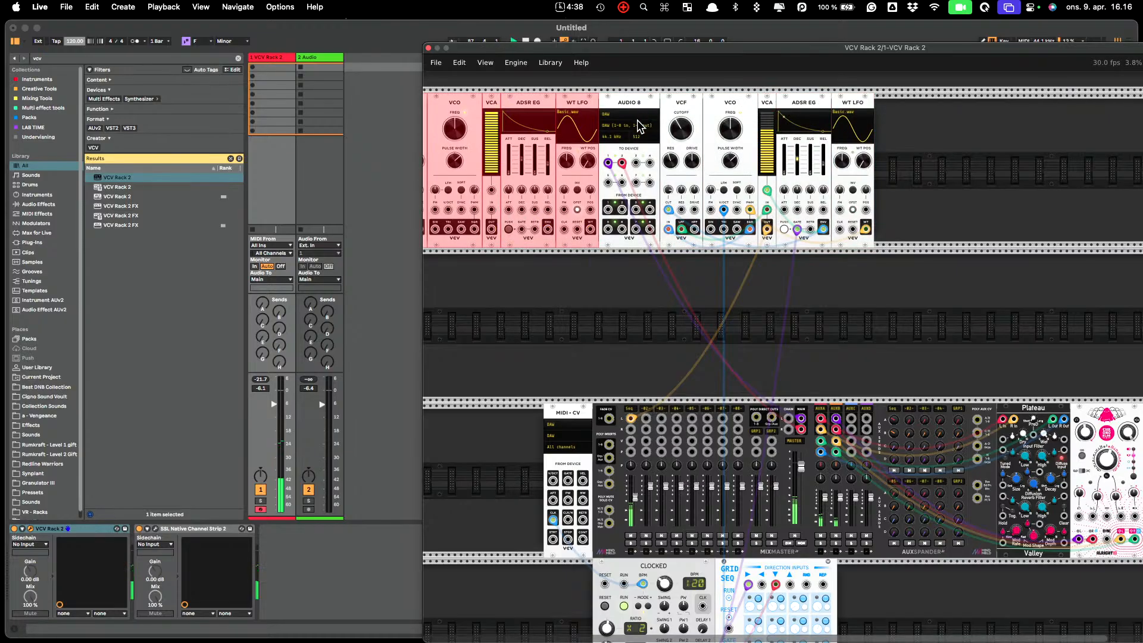
drag(461, 109, 735, 327)
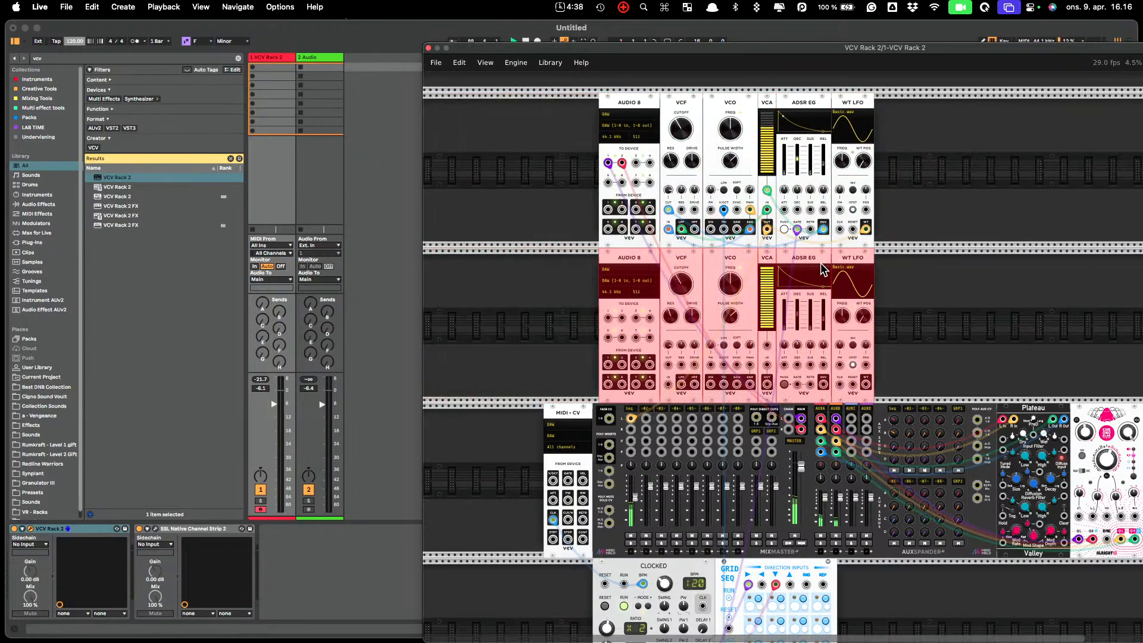
click(944, 262)
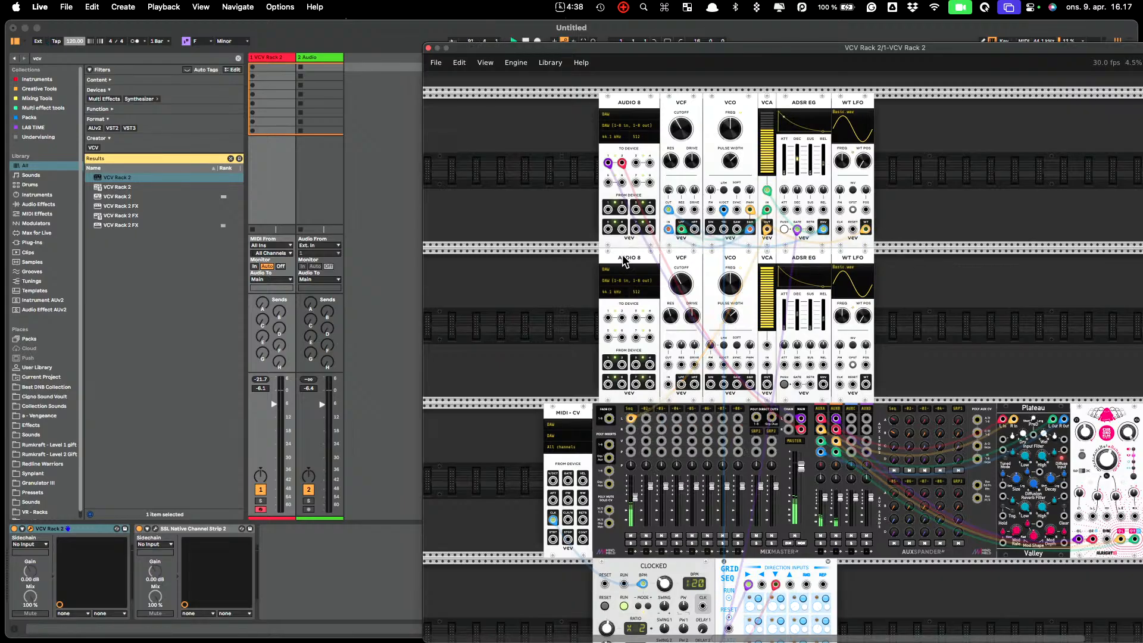
key(BackSpace)
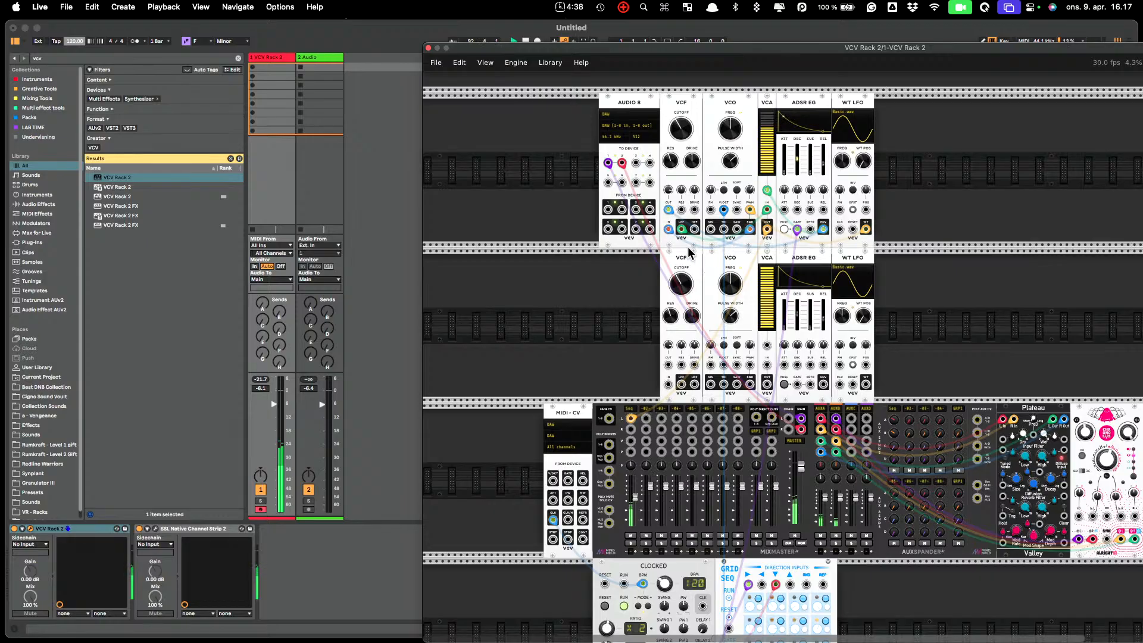
Place Audio 8 ahead of Clocked in the clock row and shift both voice rows together into line with the MixMaster's start
drag(621, 99, 554, 569)
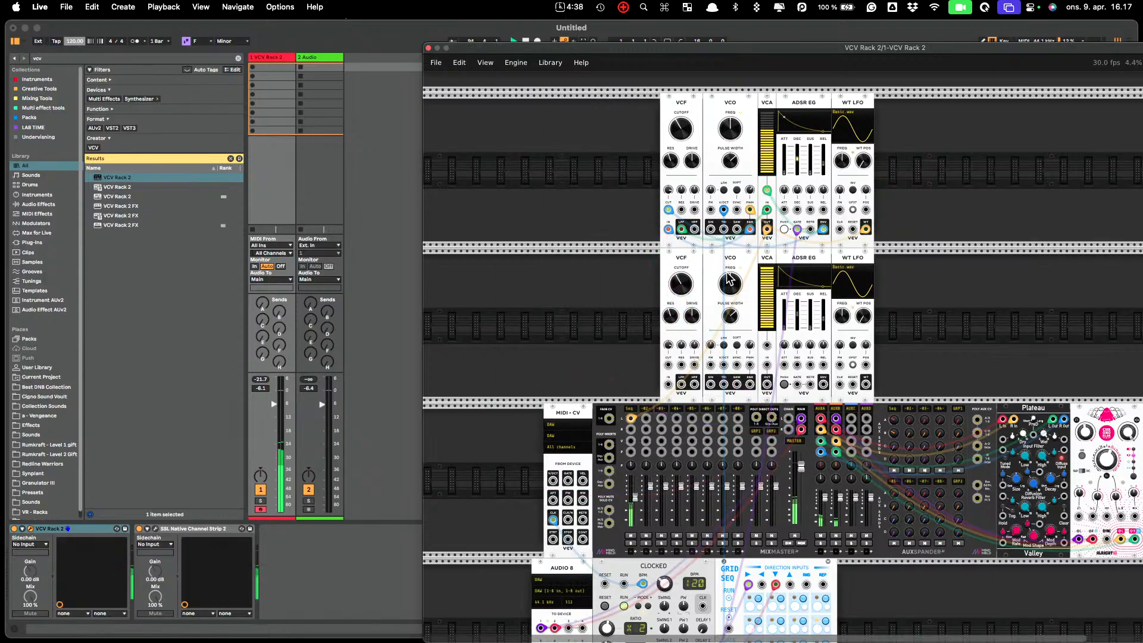
shift+click(691, 106)
shift+click(719, 105)
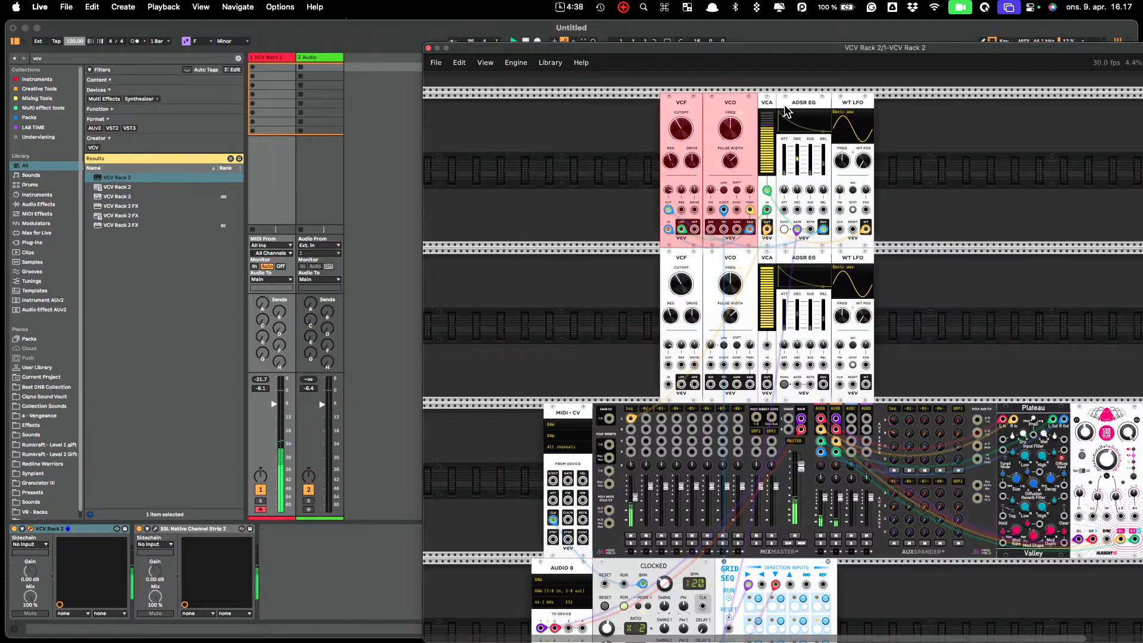
shift+click(855, 262)
shift+click(820, 258)
shift+click(769, 259)
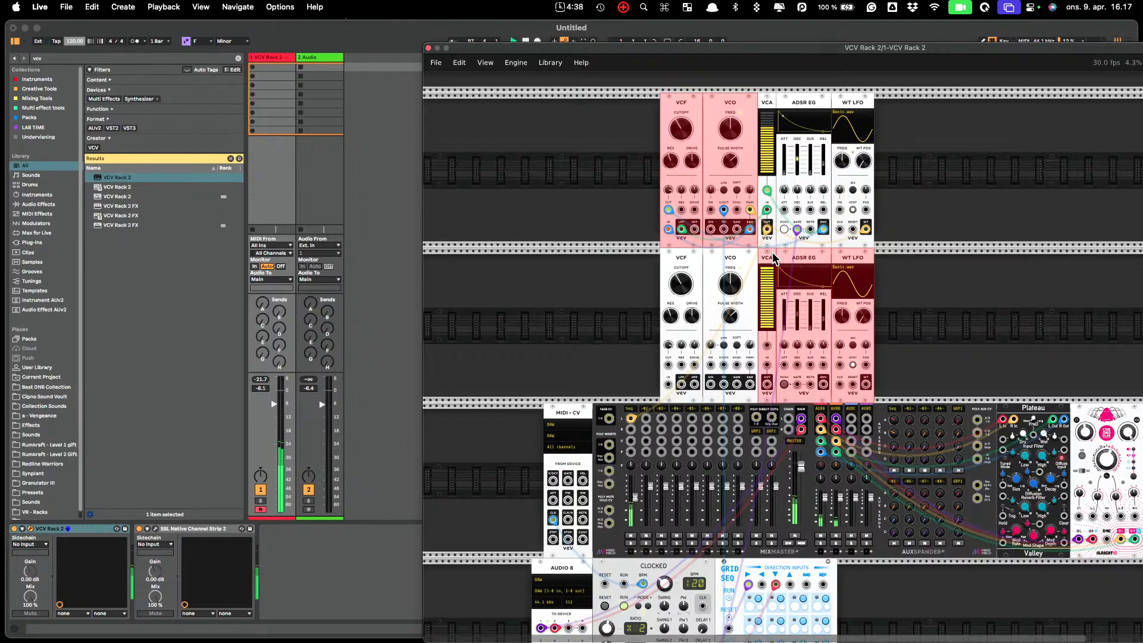
shift+click(733, 259)
shift+click(692, 263)
shift+click(769, 99)
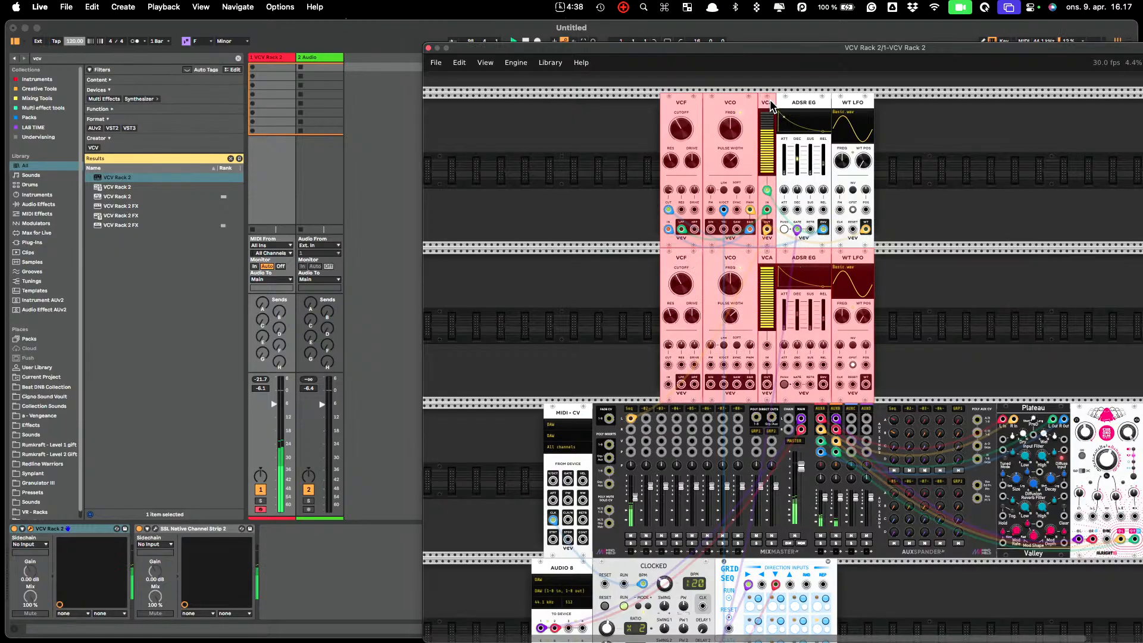
shift+click(809, 99)
shift+click(845, 99)
drag(852, 99, 790, 104)
click(849, 245)
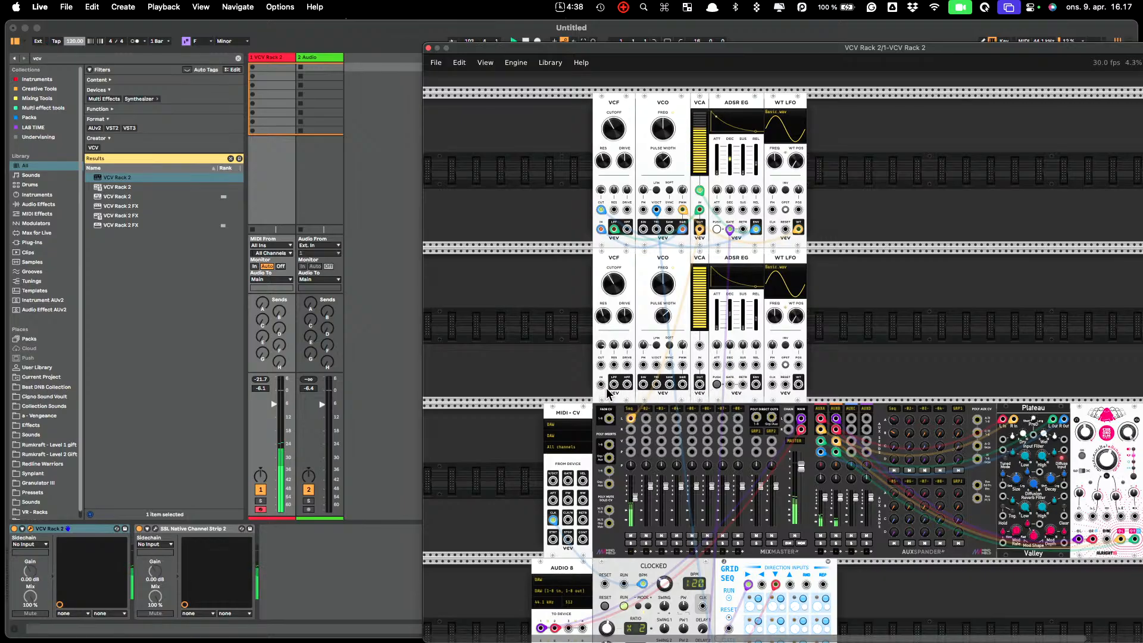
Place the first voice's VCO ahead of its VCF and shift that whole row back into line with the MixMaster's start
drag(658, 100, 581, 106)
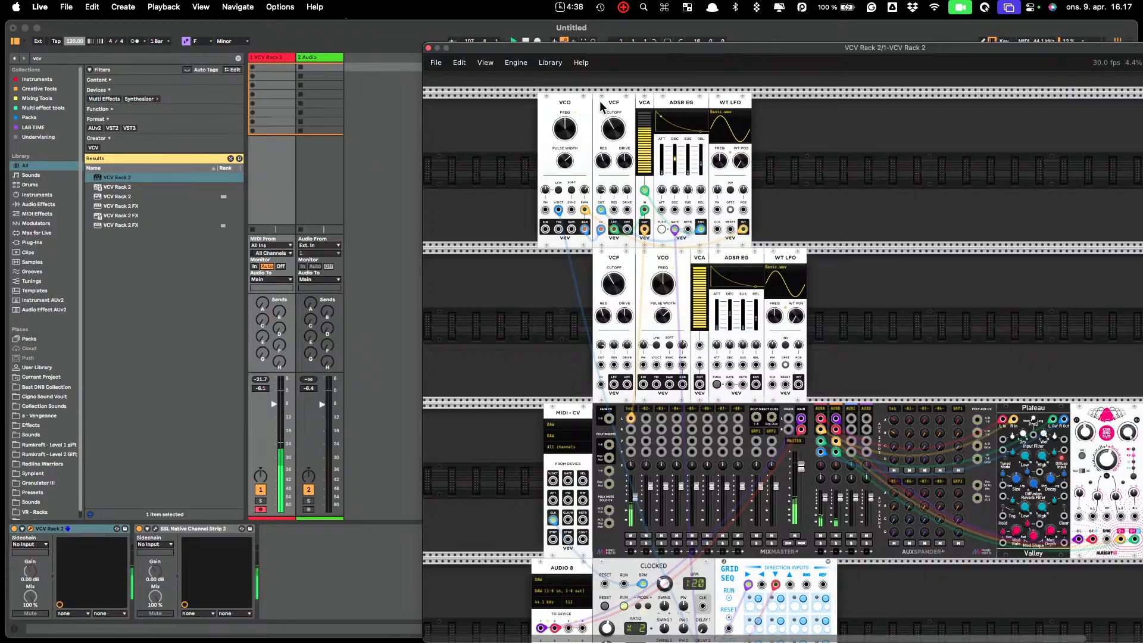
mouse_move(578, 102)
mouse_down()
mouse_move(621, 107)
mouse_move(600, 84)
mouse_move(590, 91)
mouse_up()
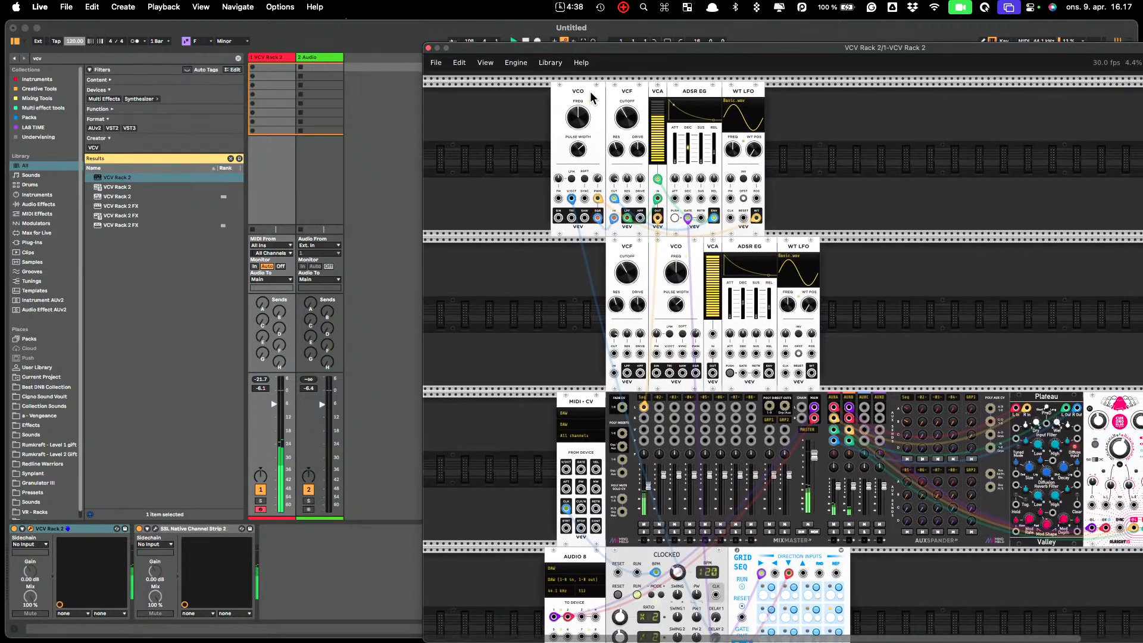
shift+click(594, 92)
shift+click(635, 91)
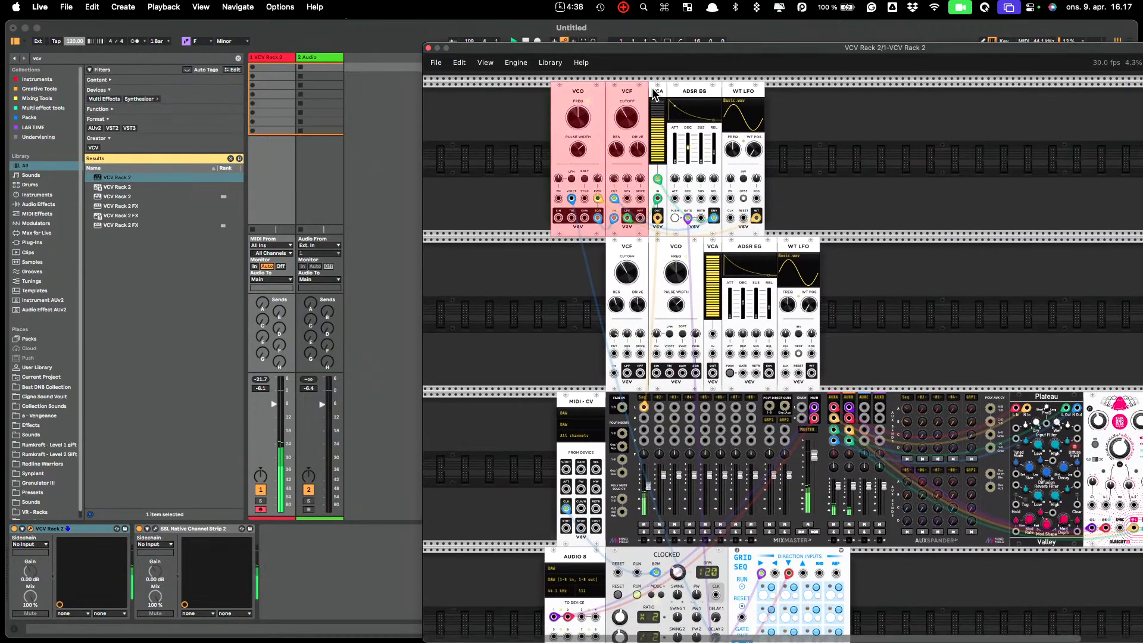
shift+click(655, 94)
shift+click(694, 92)
shift+click(740, 95)
drag(587, 94, 641, 93)
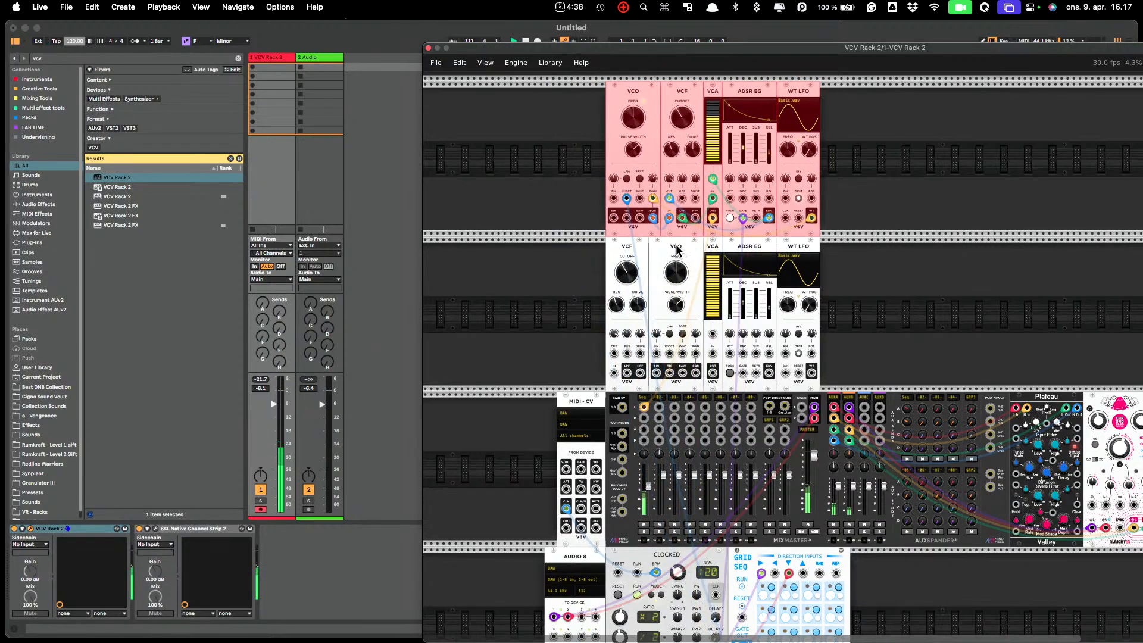
Place the second voice's VCO ahead of its VCF, shift both voice rows over by one VCO width, and deselect them
drag(677, 249, 594, 248)
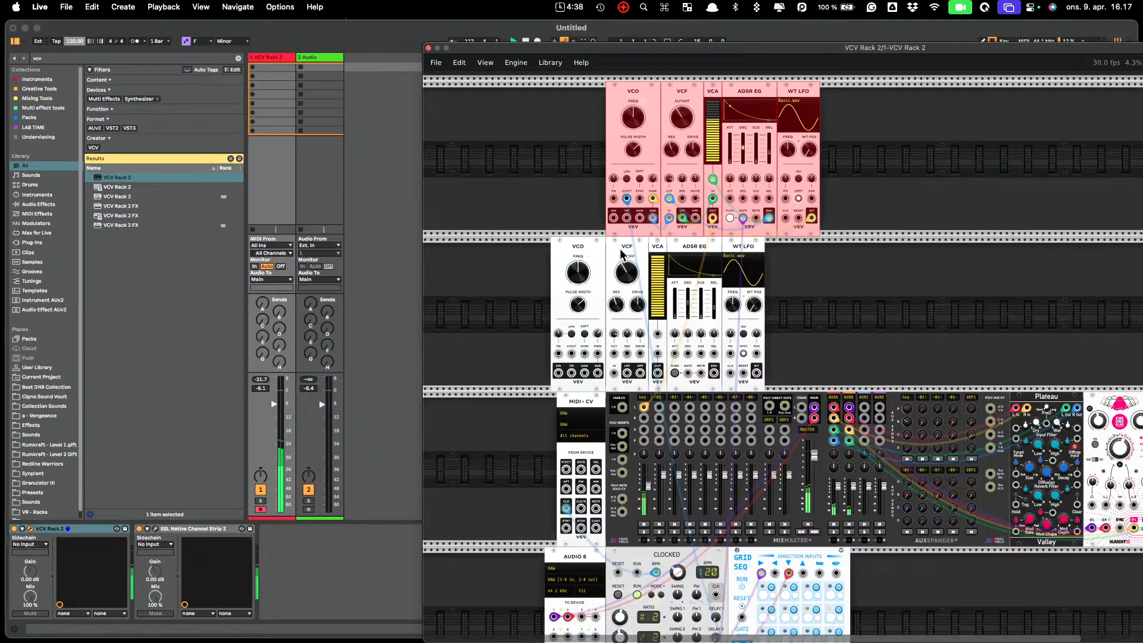
shift+click(593, 253)
shift+click(610, 253)
shift+click(661, 249)
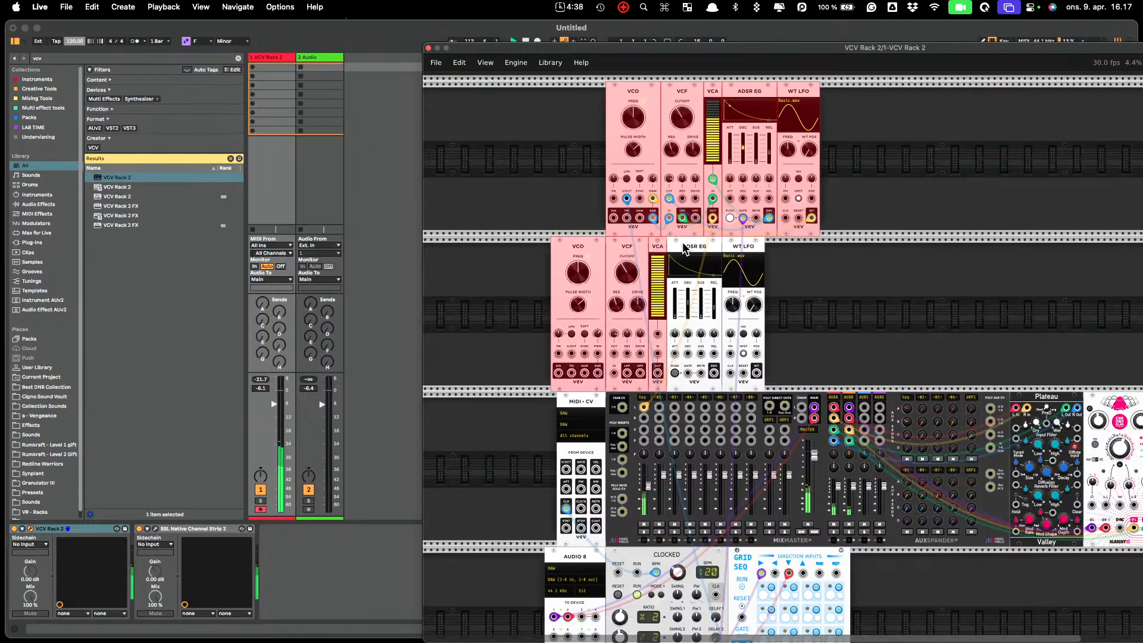
shift+click(685, 250)
shift+click(737, 251)
drag(589, 241, 645, 241)
click(571, 255)
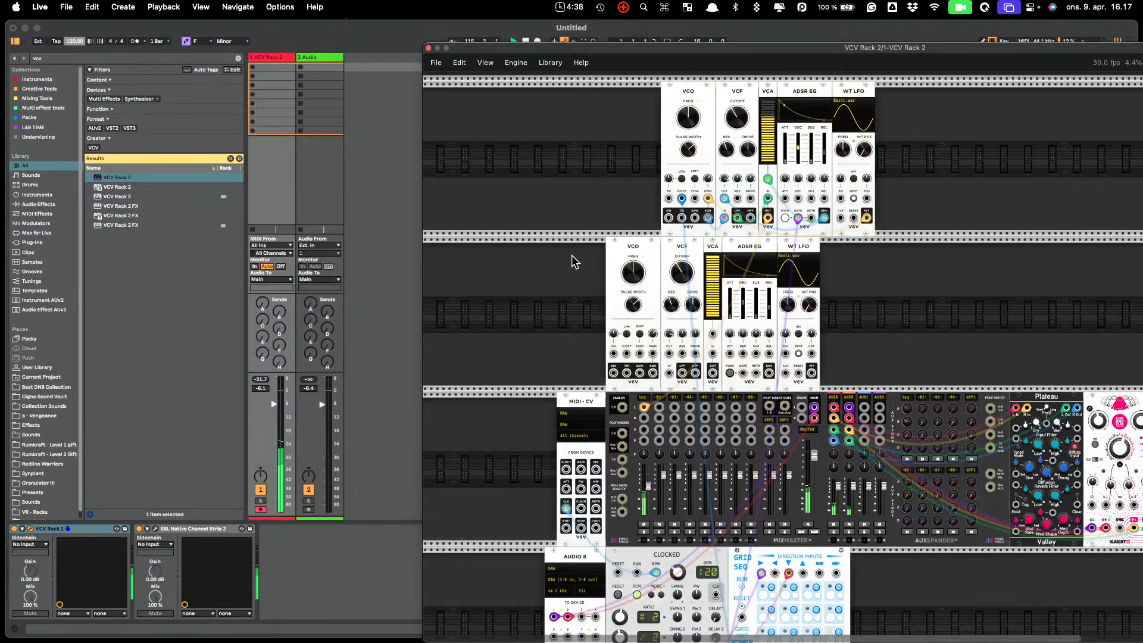
Shift the second voice's modules from VCO to WT LFO over to line up directly beneath the first voice
shift+click(640, 251)
shift+click(682, 249)
shift+click(713, 249)
shift+click(749, 247)
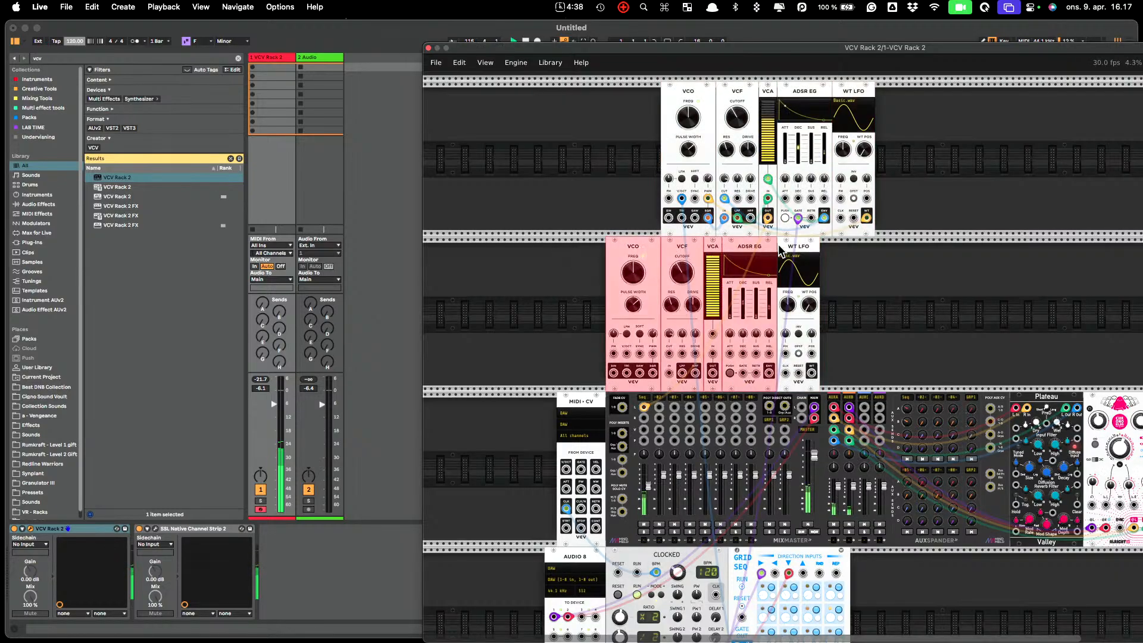
shift+click(777, 244)
drag(691, 245, 746, 245)
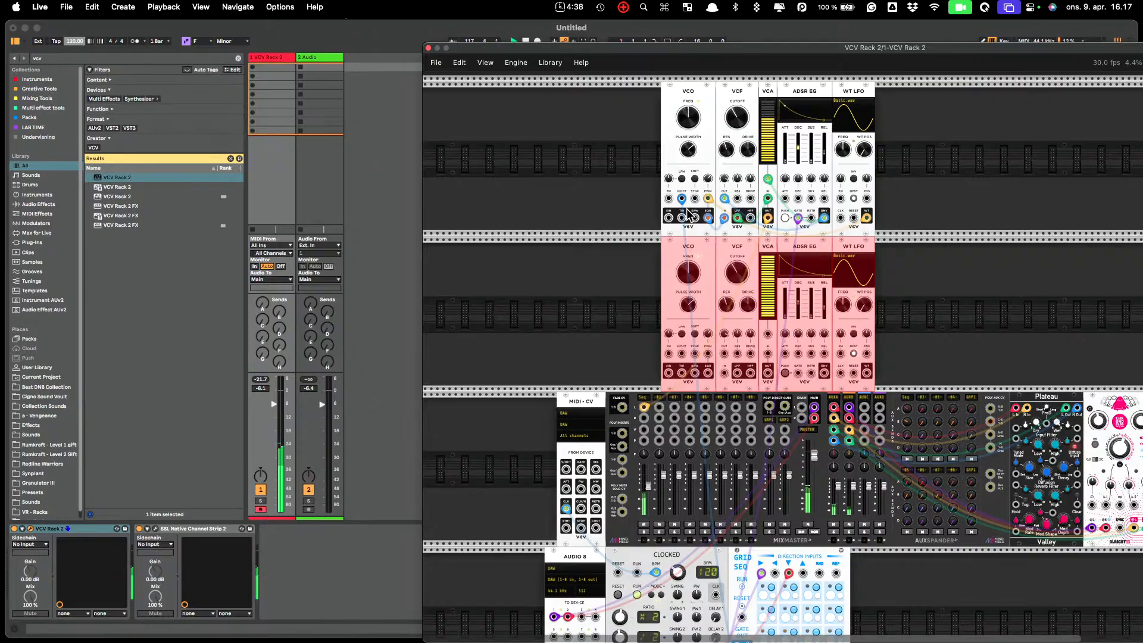
Add the first voice's modules to the selection, move both voices back into line with the MixMaster's start, and deselect them
shift+click(671, 139)
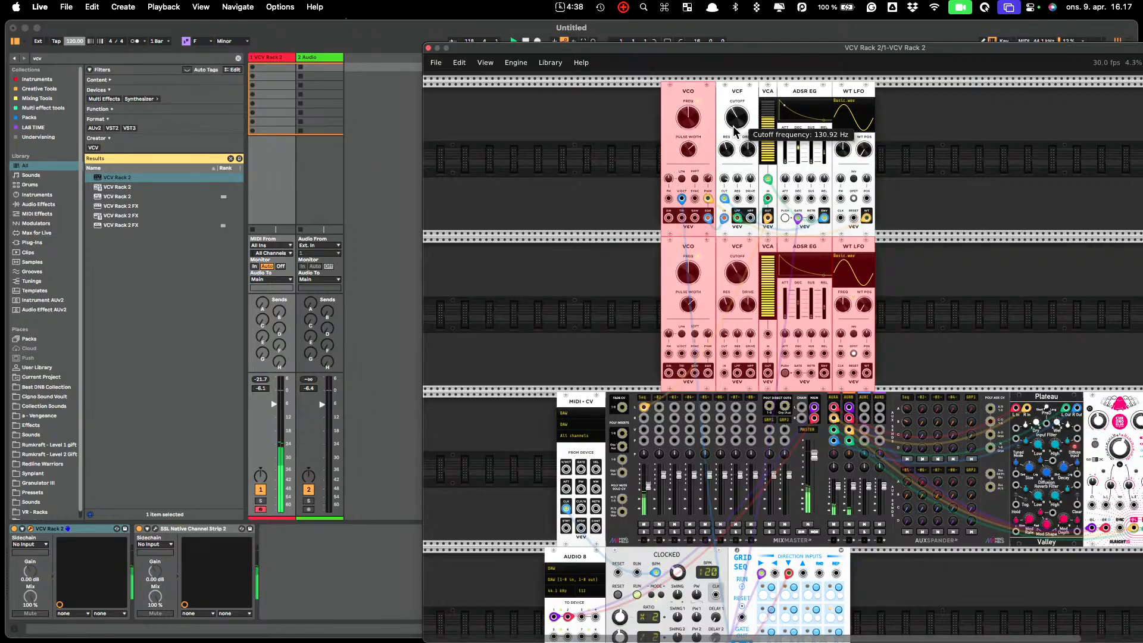
shift+click(752, 92)
shift+click(768, 91)
shift+click(805, 89)
shift+click(849, 94)
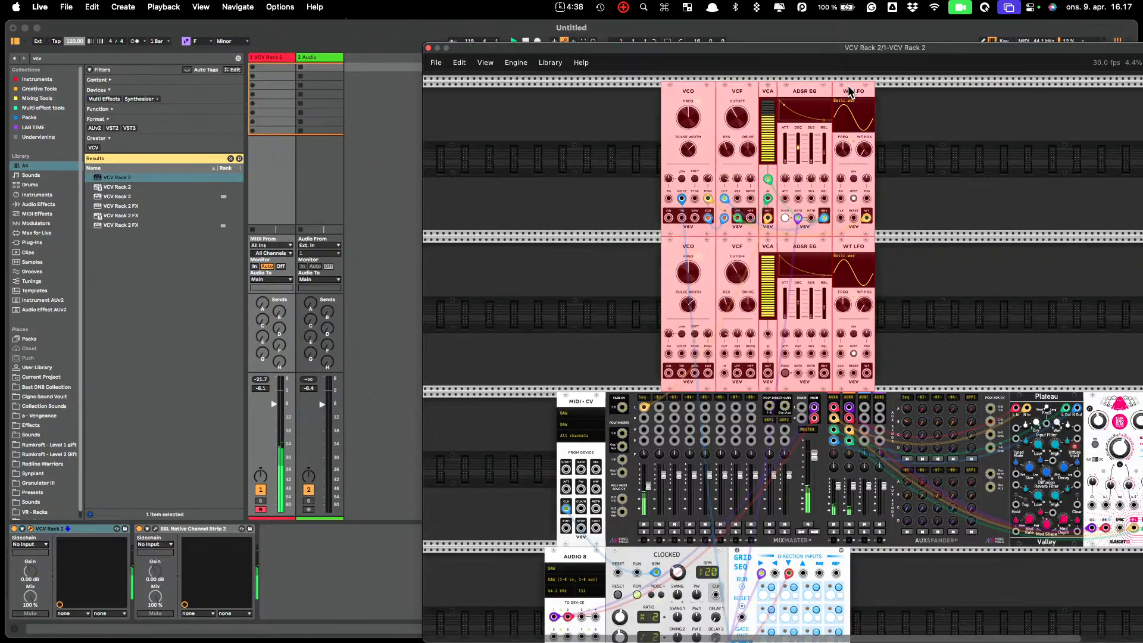
drag(848, 94, 793, 93)
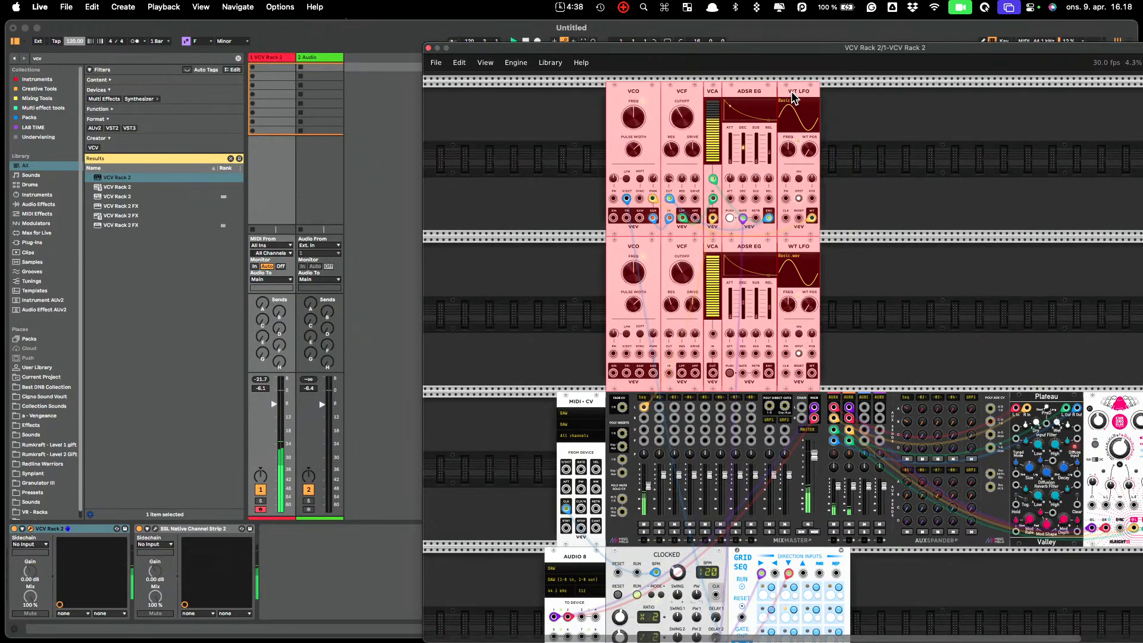
click(891, 250)
Duplicate the Clocked module and patch the original's Reset, Run and BPM outputs to the copy's matching inputs
scroll(833, 369, down, 3)
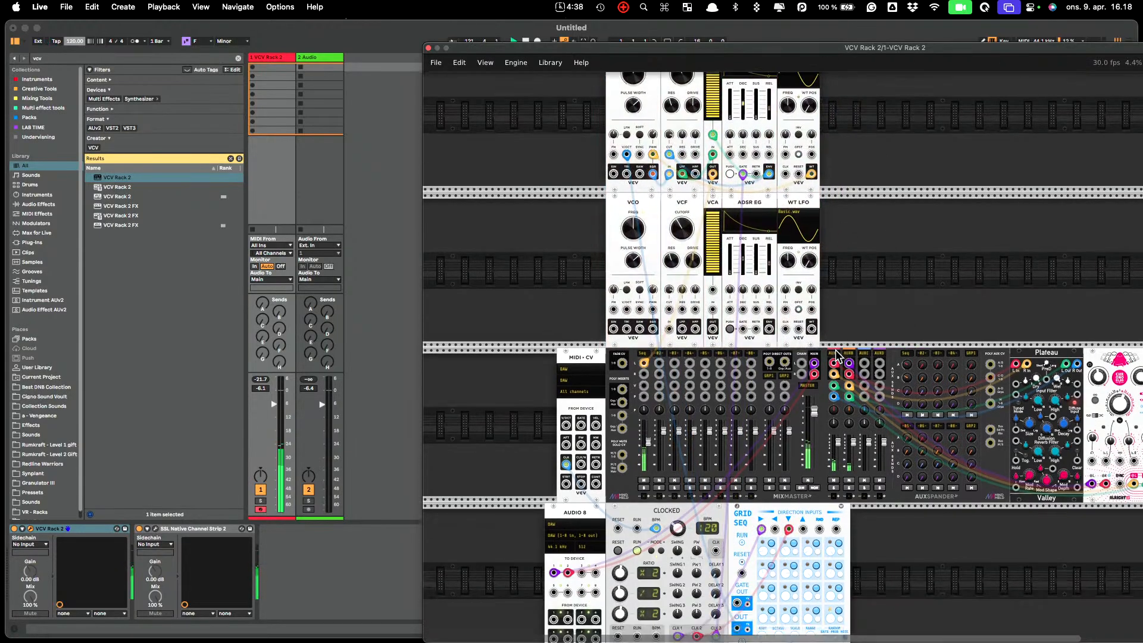
scroll(841, 368, up, 5)
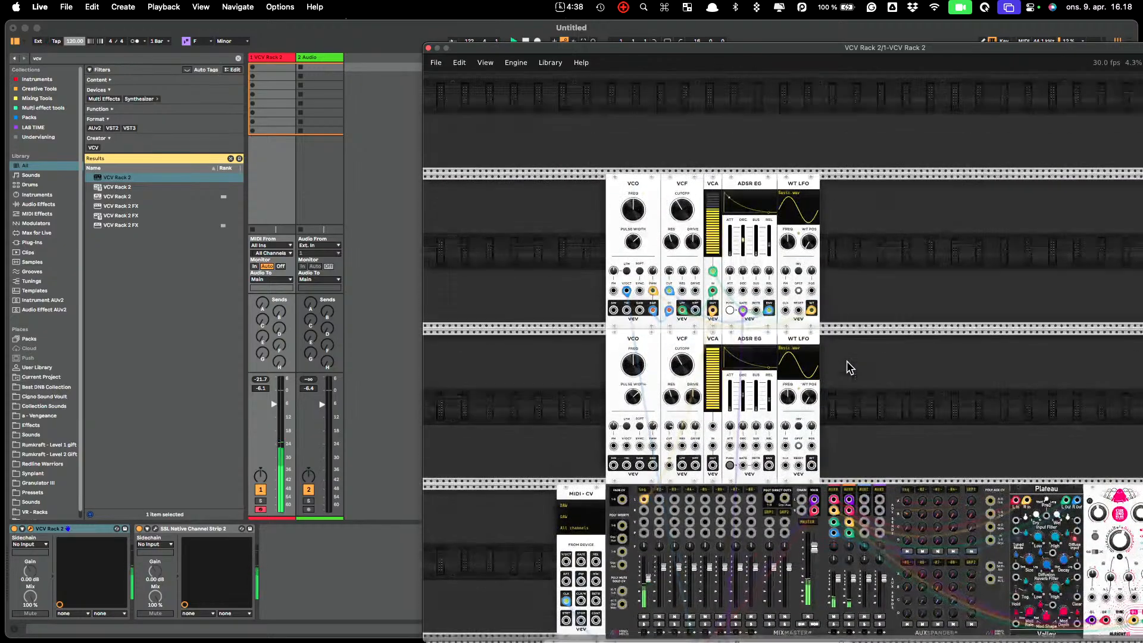
scroll(847, 365, up, 1)
scroll(844, 361, down, 5)
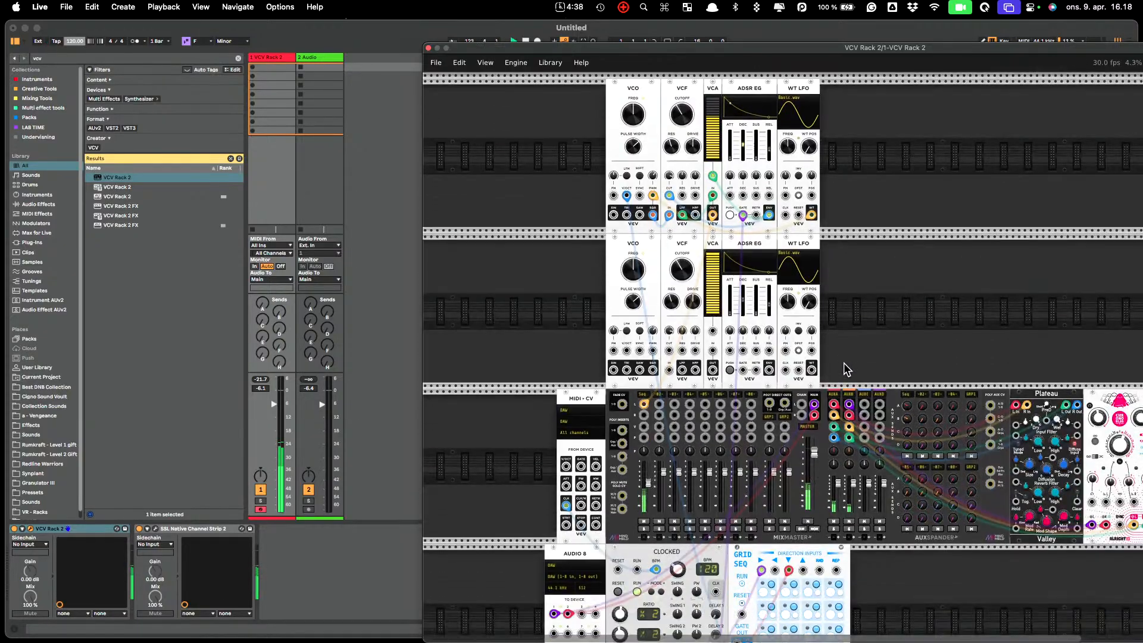
scroll(837, 355, down, 5)
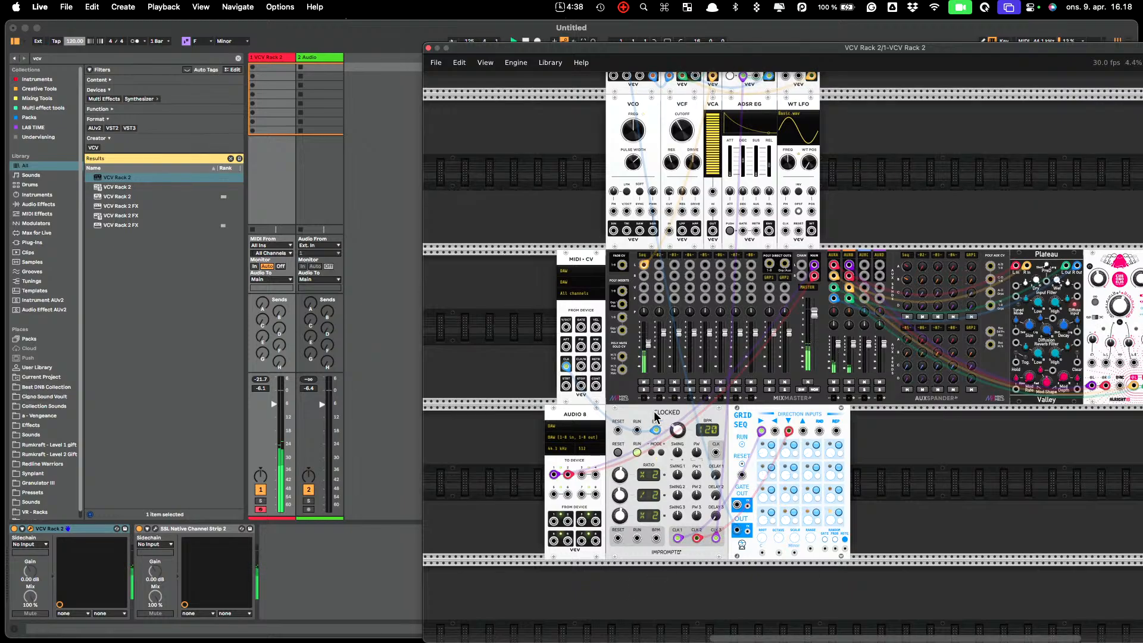
key(super+d)
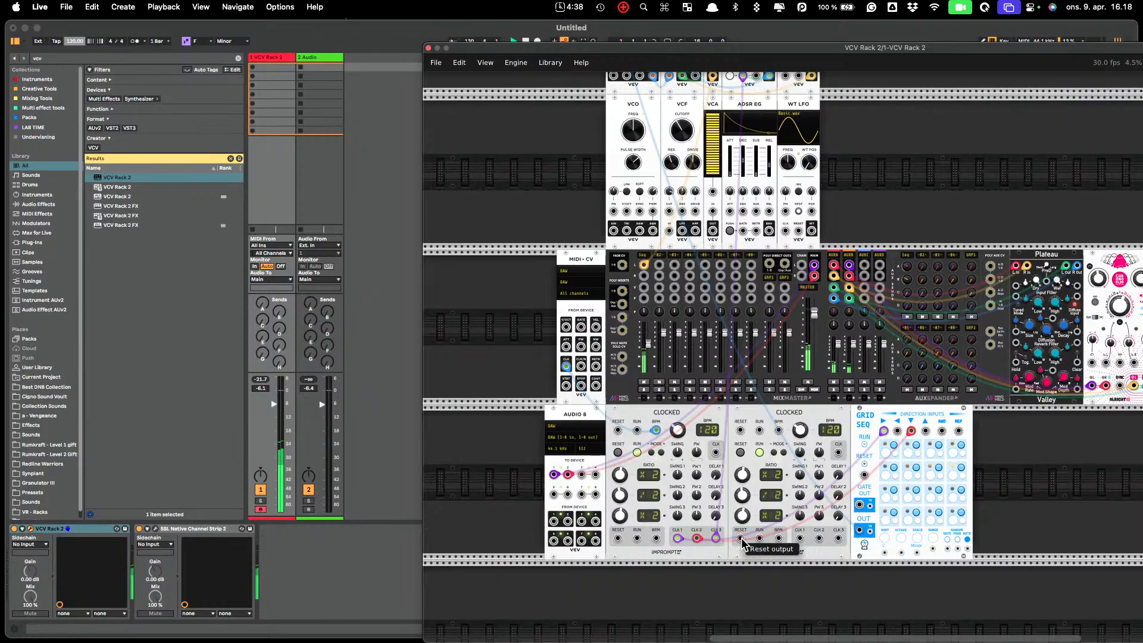
drag(617, 538, 739, 428)
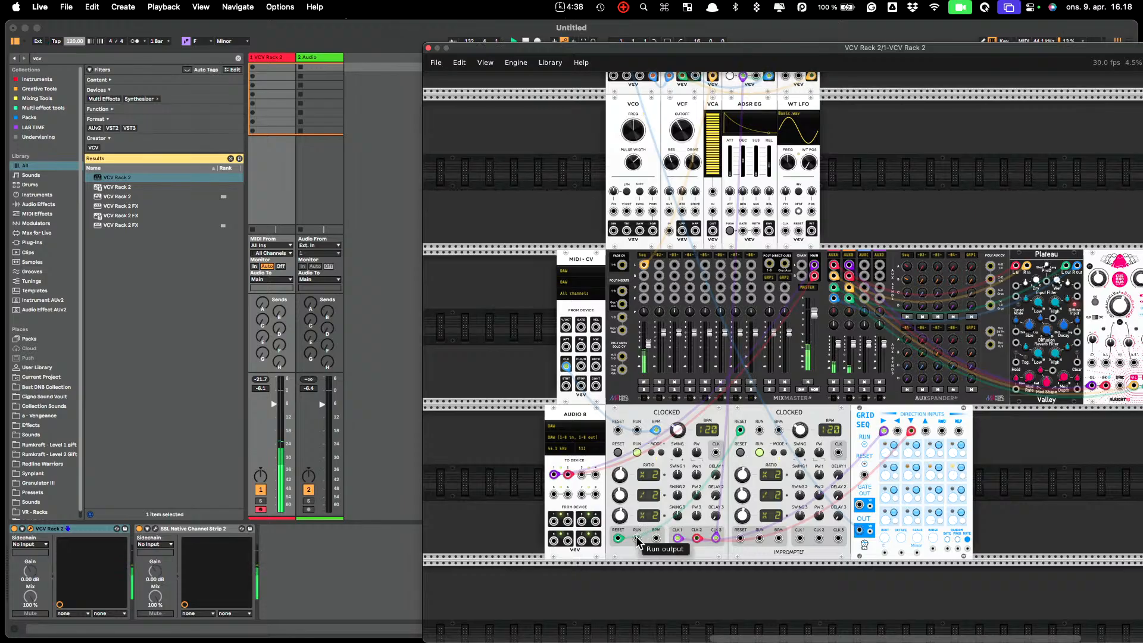
drag(637, 538, 759, 430)
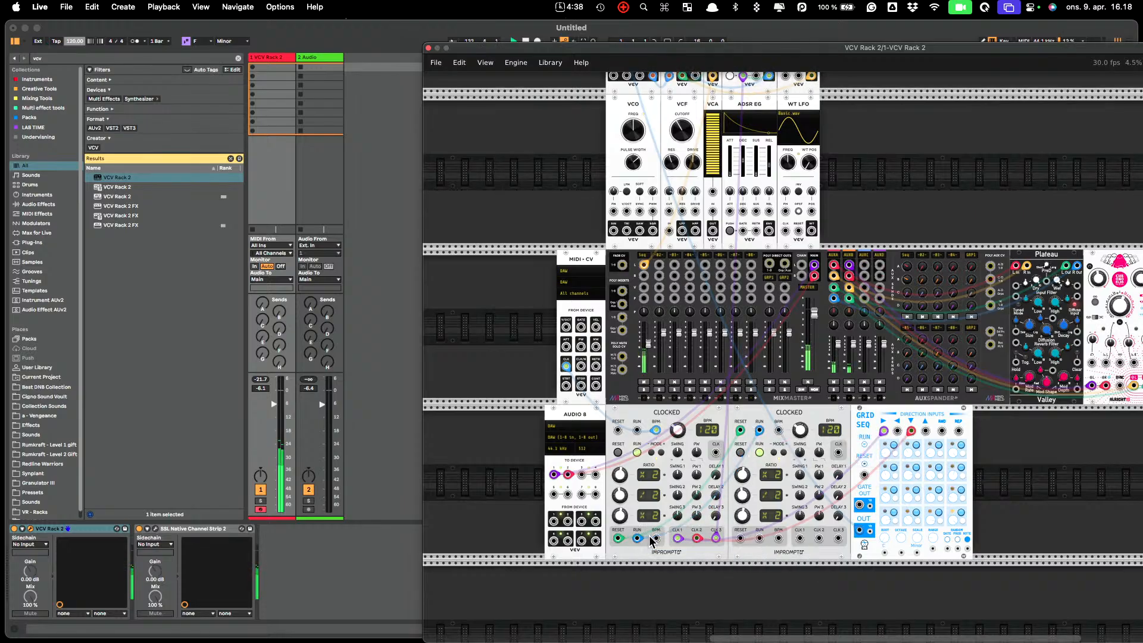
drag(654, 538, 778, 429)
Toggle playback in Live to check that both Clocked modules stop and run together
click(637, 451)
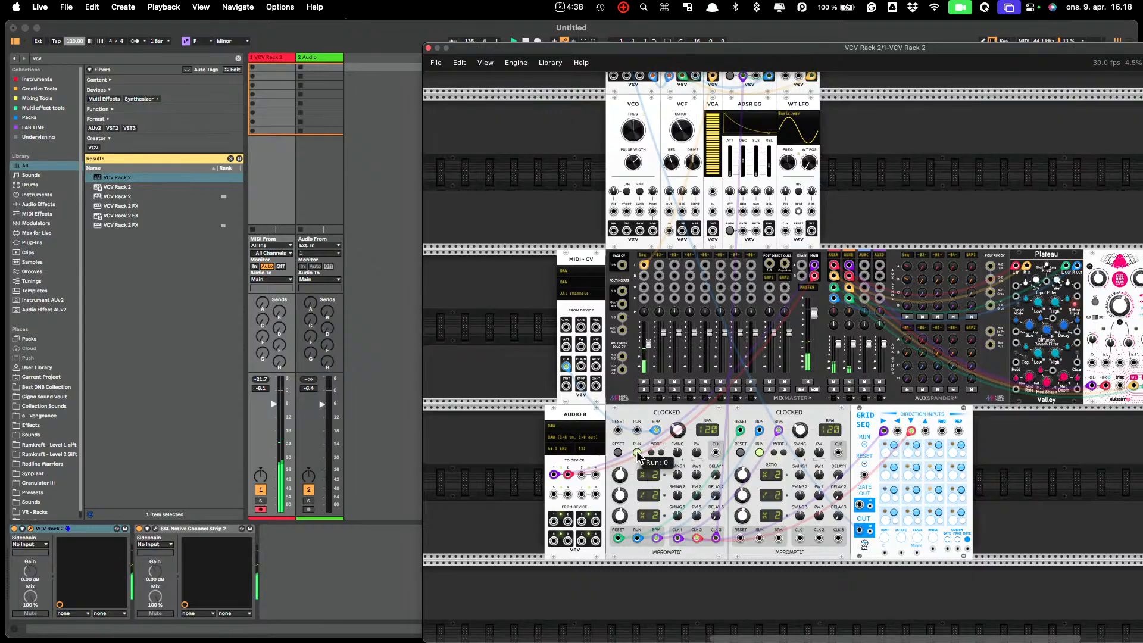
click(758, 451)
click(348, 33)
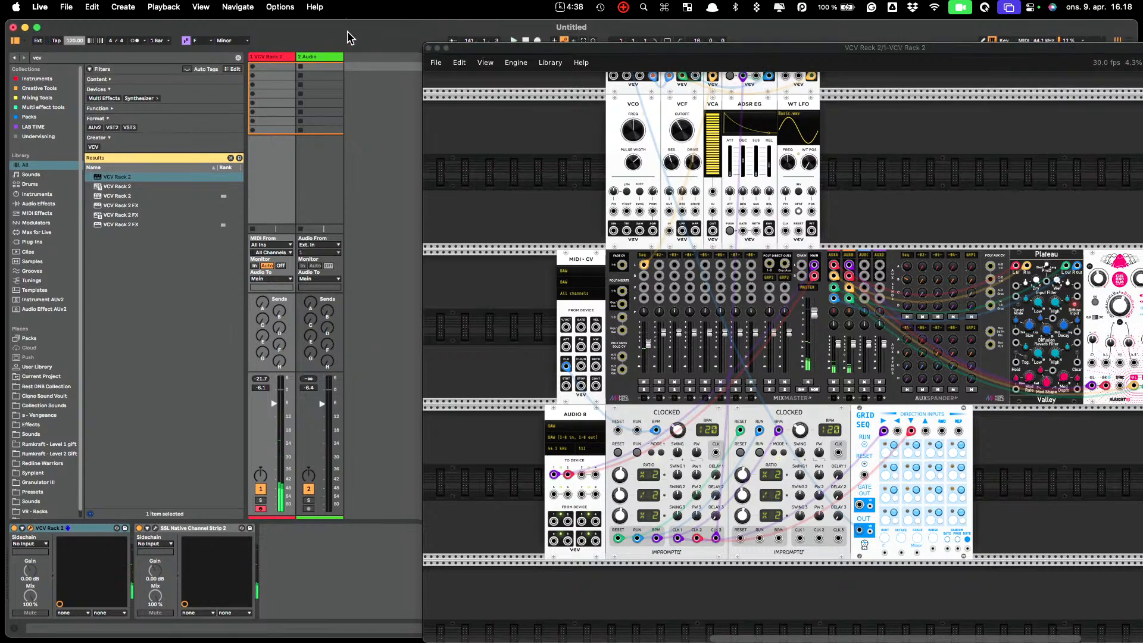
key(space)
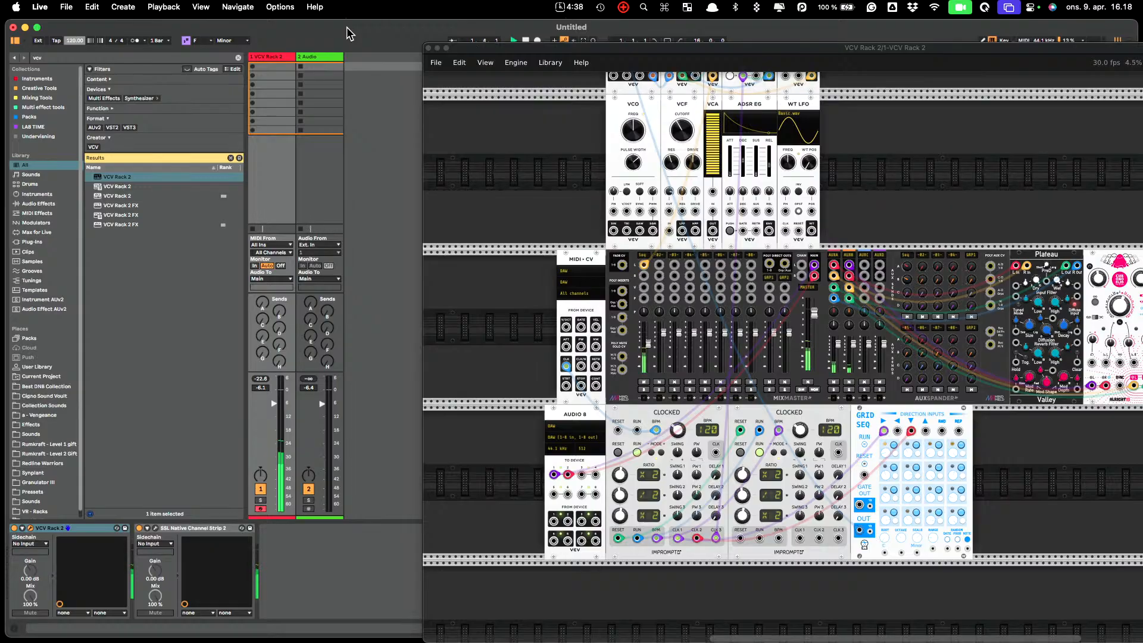
Set the second Clocked's Clk 1 ratio to /4 and patch its Clock 1 output to the second voice's ADSR EG Gate input
scroll(601, 194, up, 2)
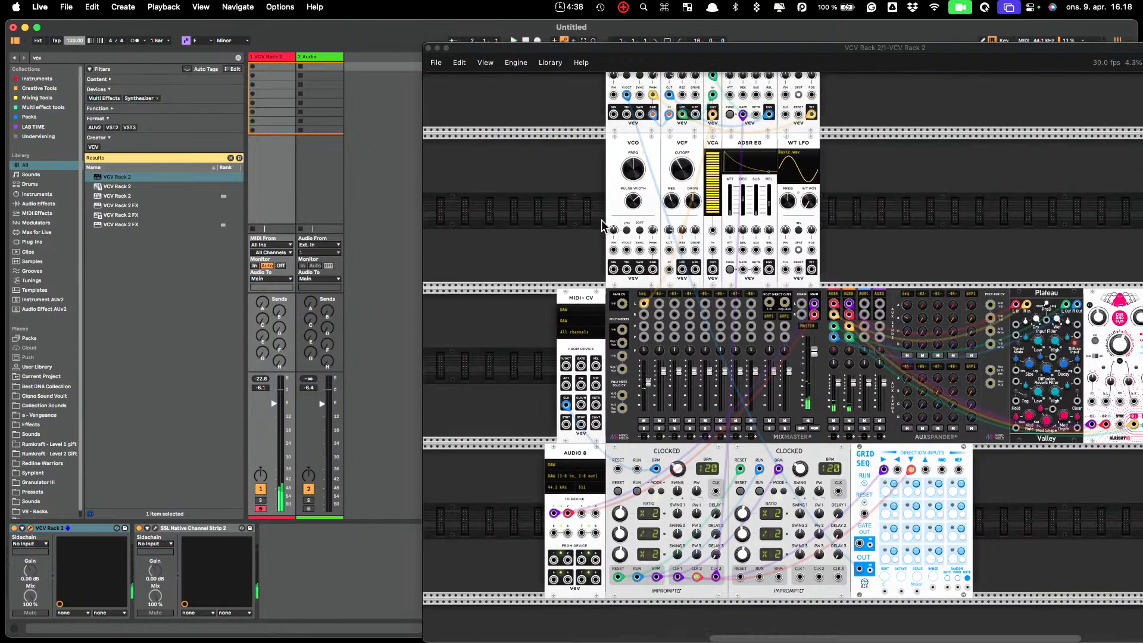
scroll(791, 242, up, 3)
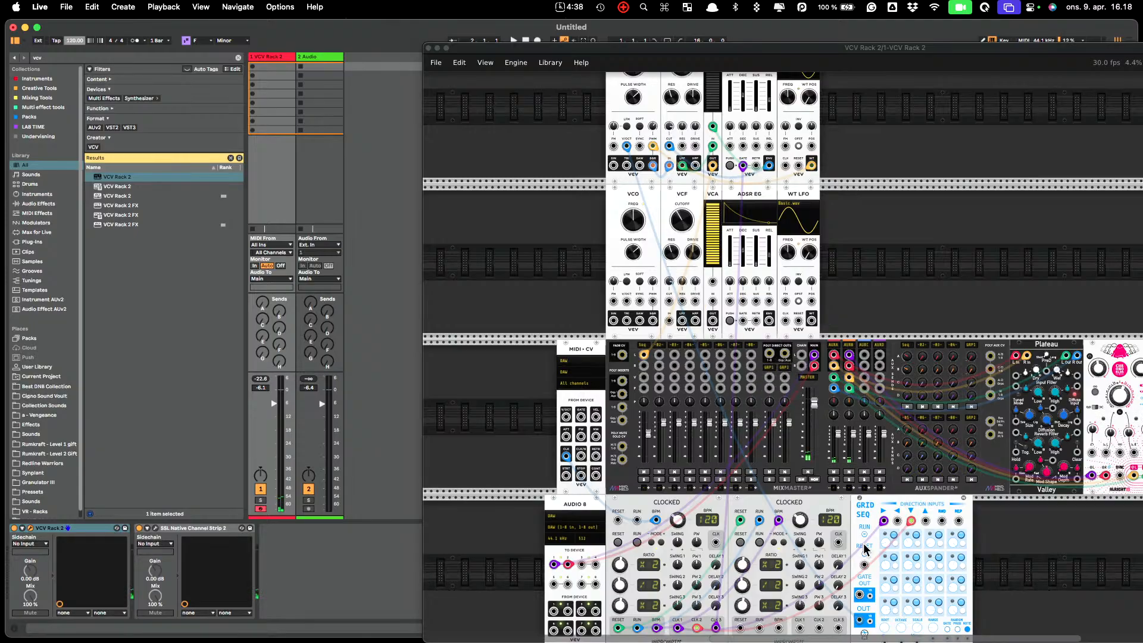
scroll(822, 553, down, 1)
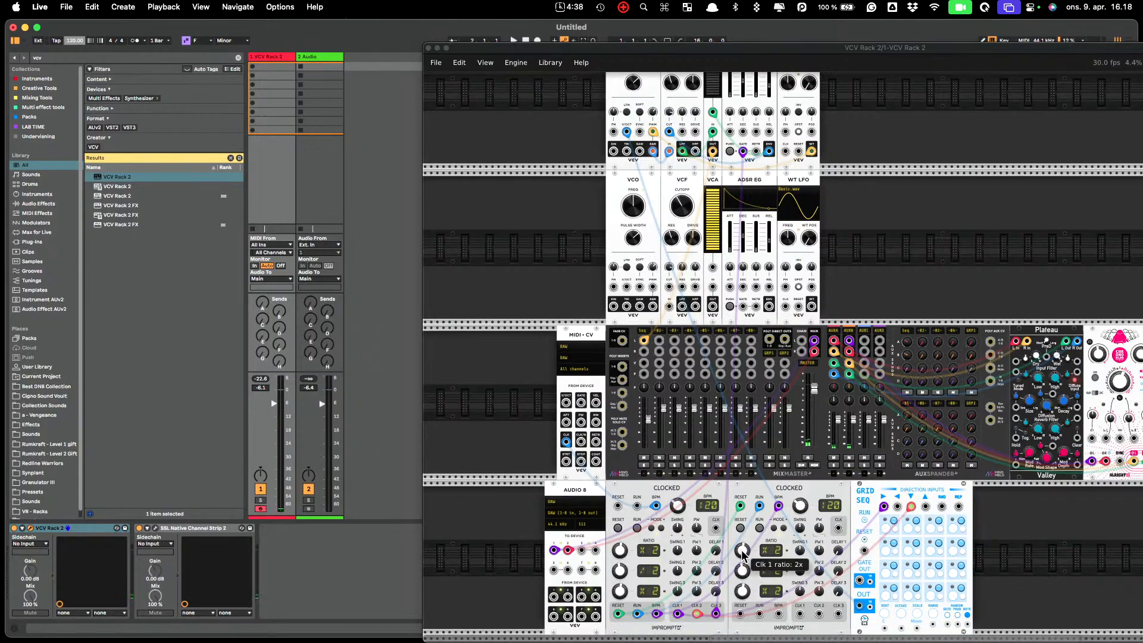
drag(743, 550, 742, 559)
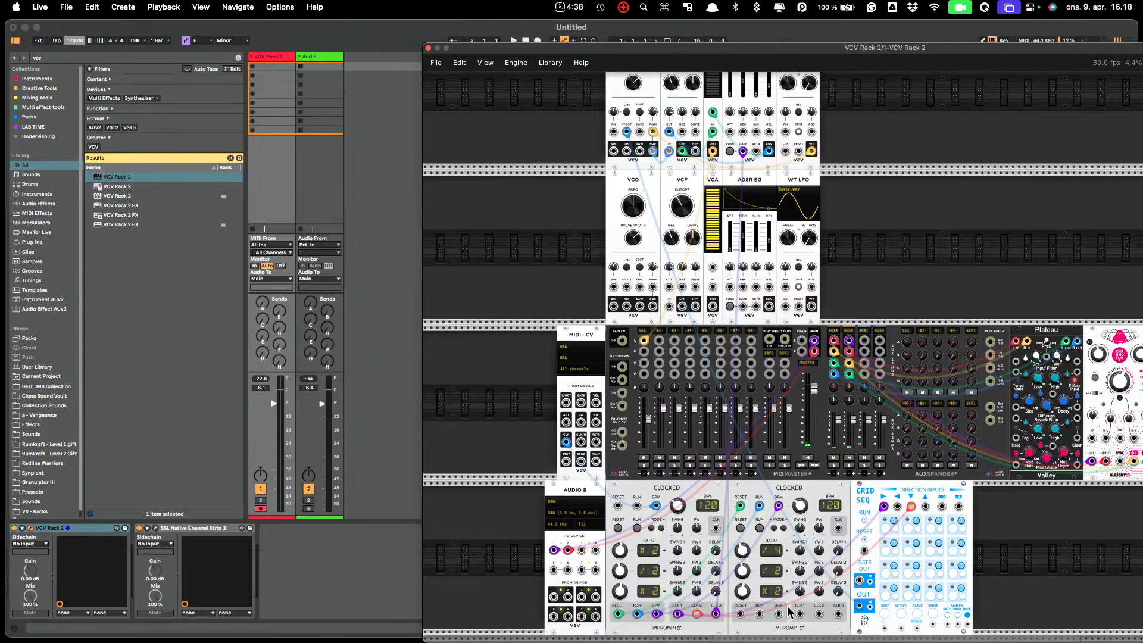
drag(800, 613, 747, 309)
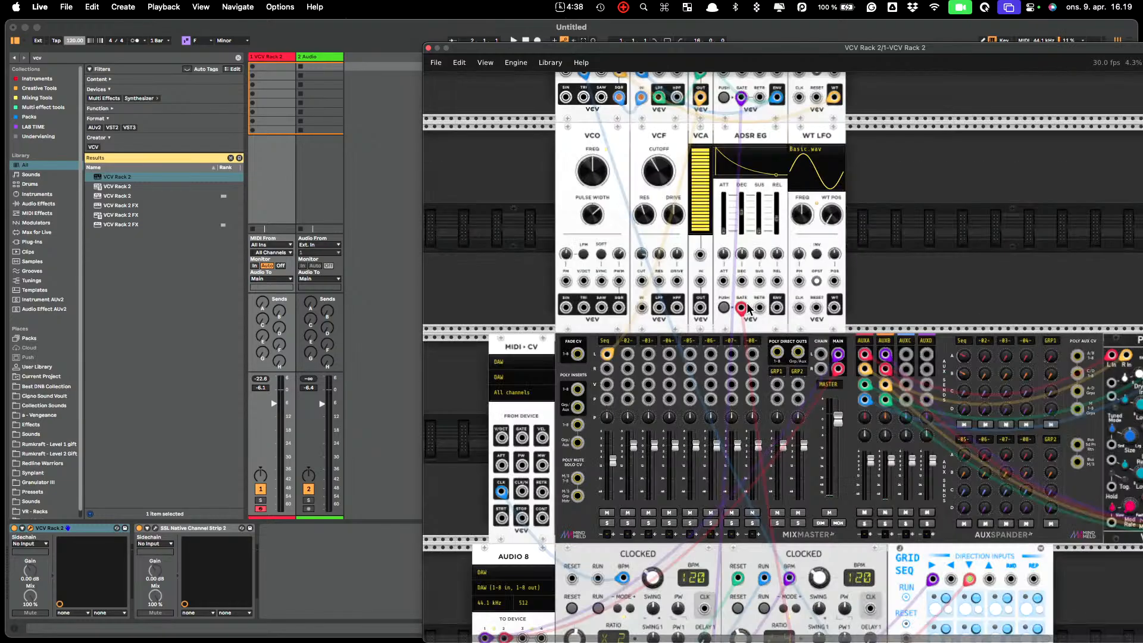
Bring the second voice into close view and start playback in Live to check its ADSR EG triggering
scroll(748, 309, up, 5)
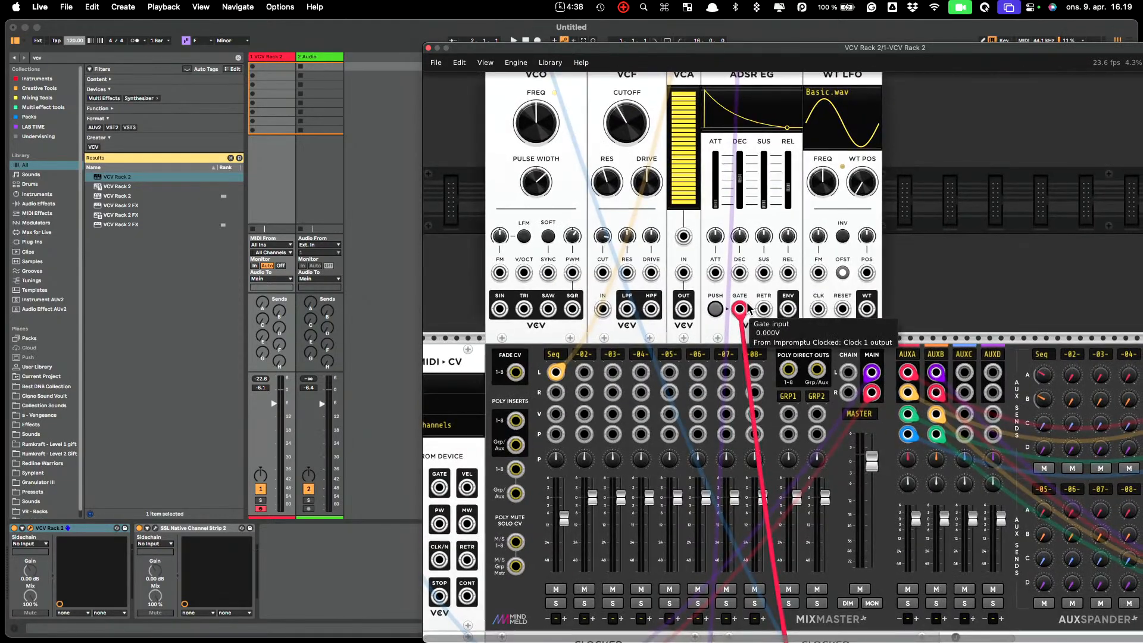
scroll(765, 164, down, 2)
scroll(765, 166, up, 2)
scroll(766, 165, up, 3)
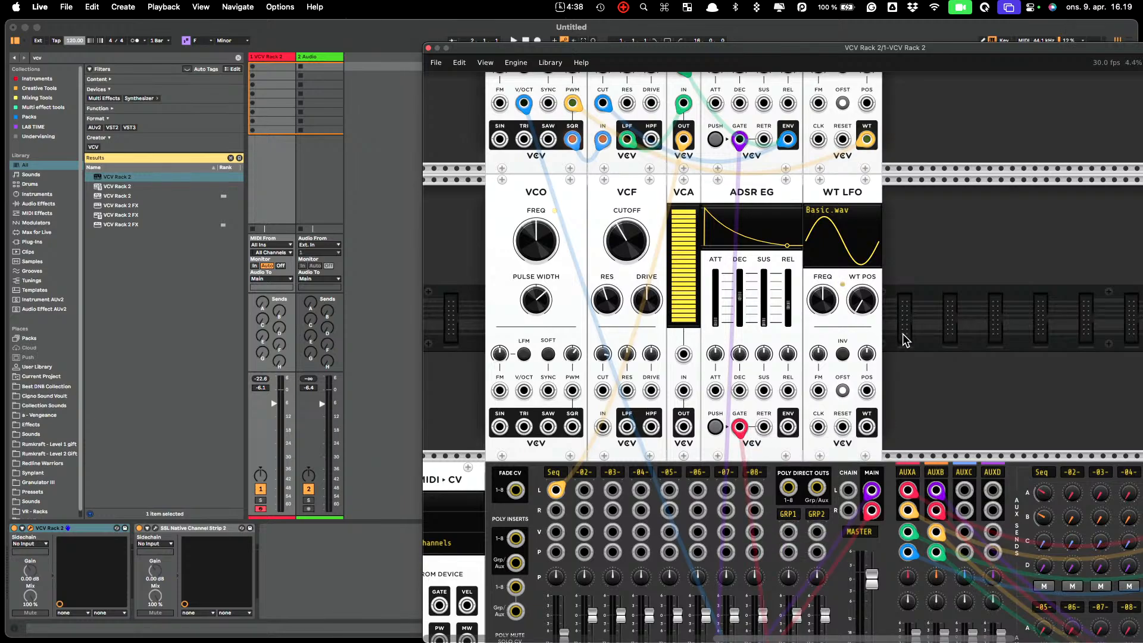
click(327, 32)
key(space)
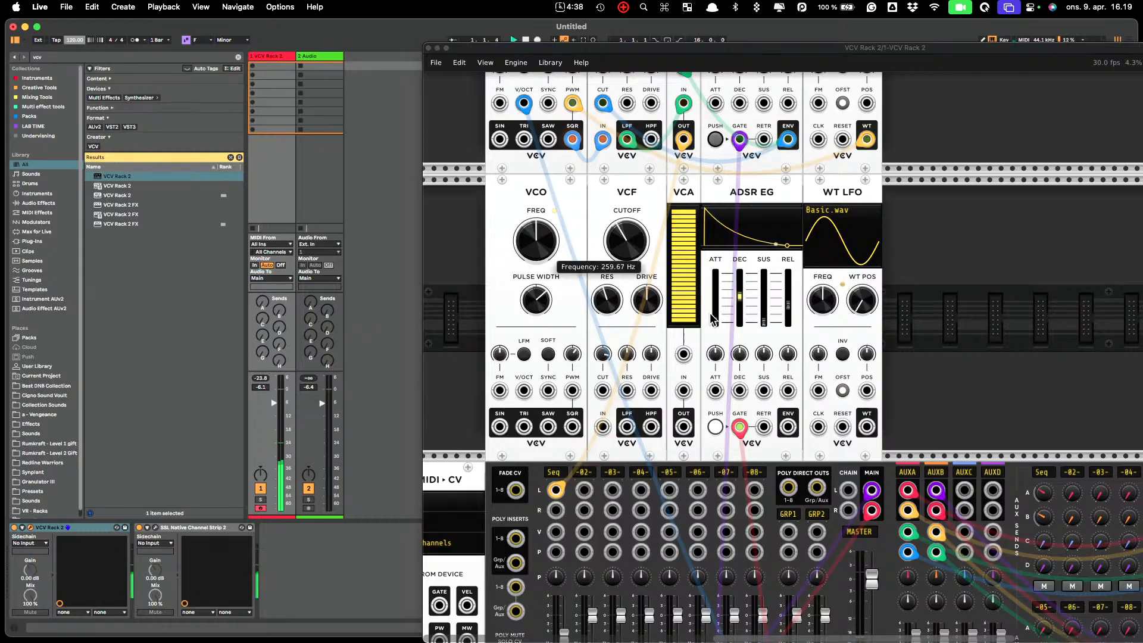
Shape the second voice's ADSR EG with minimum decay, full sustain and a short release
drag(766, 335, 739, 322)
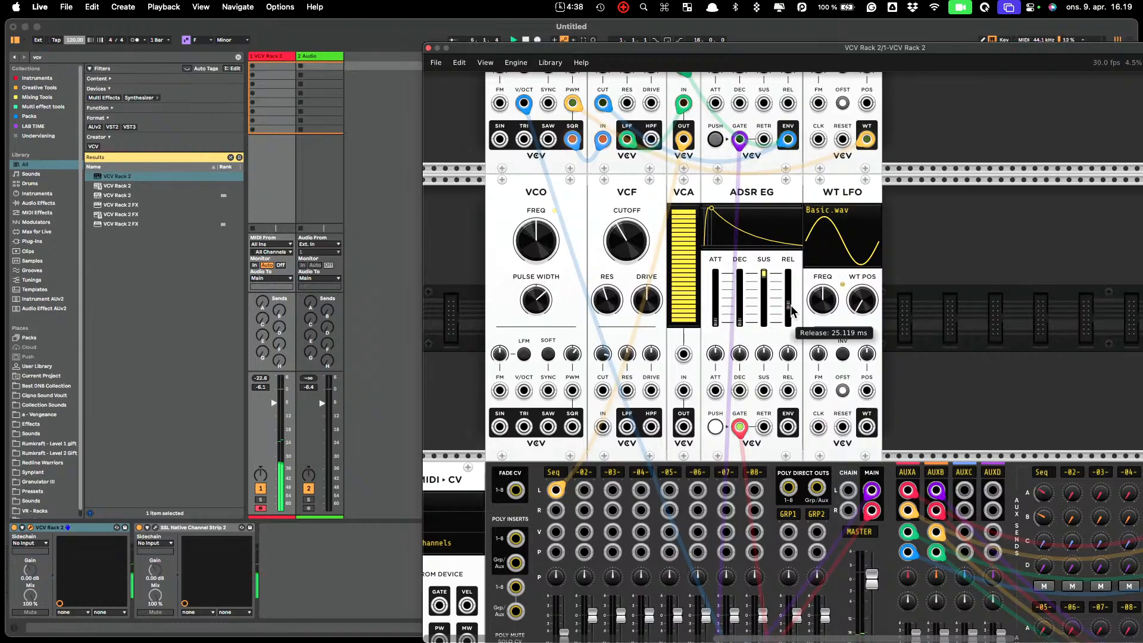
drag(788, 305, 788, 298)
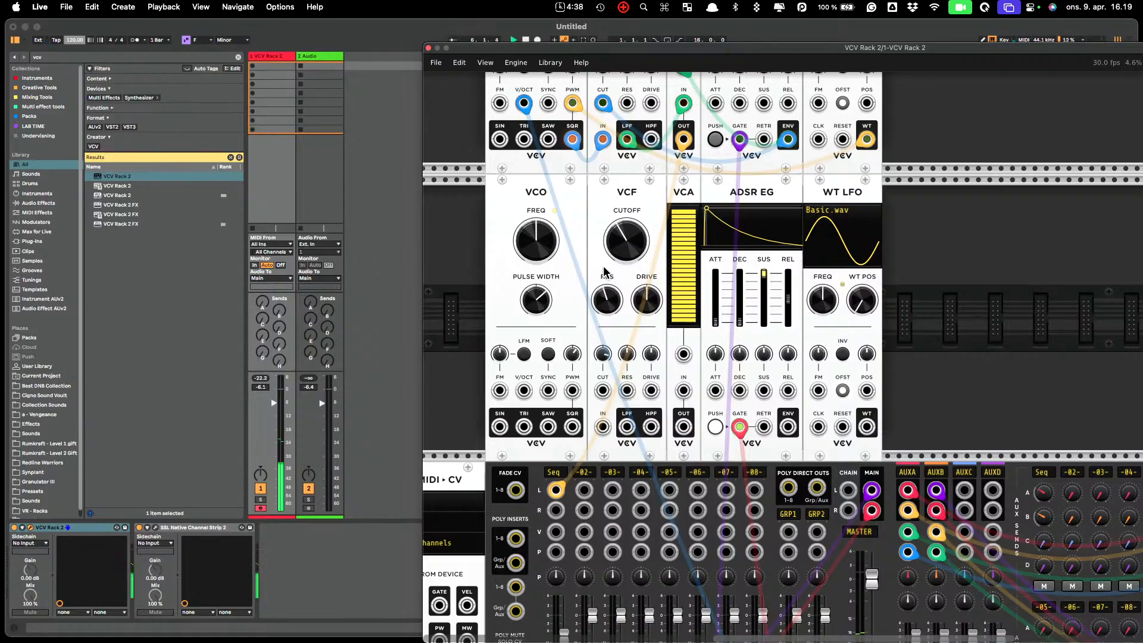
Patch the second voice's VCO sine output through the VCF low-pass and VCA into mixer channel 2's left input
drag(500, 428, 681, 393)
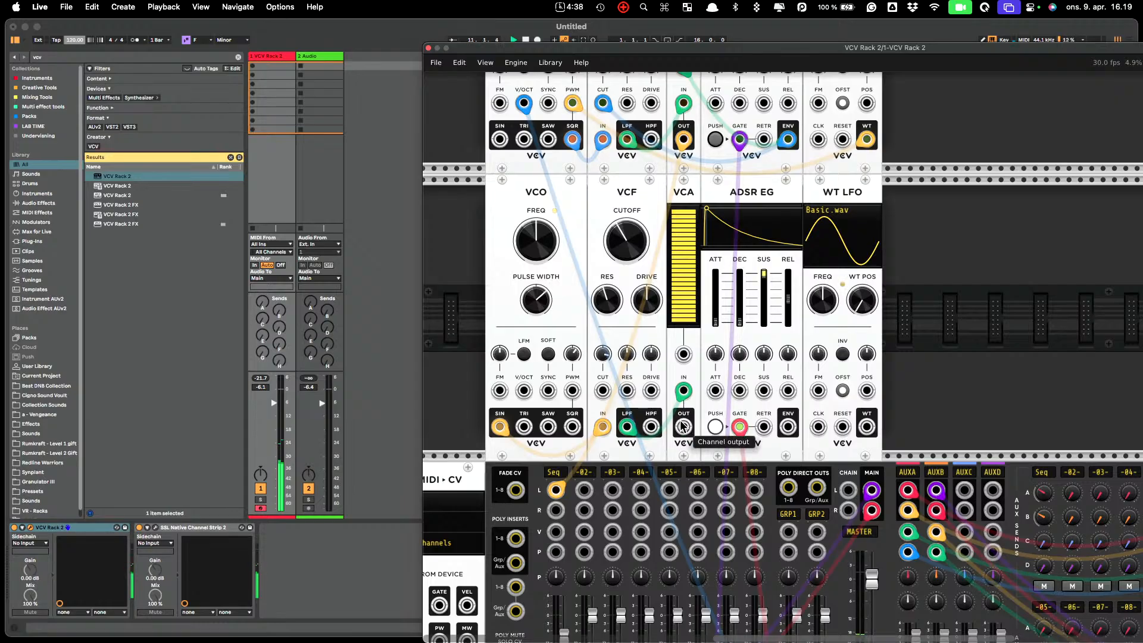
drag(681, 426, 584, 490)
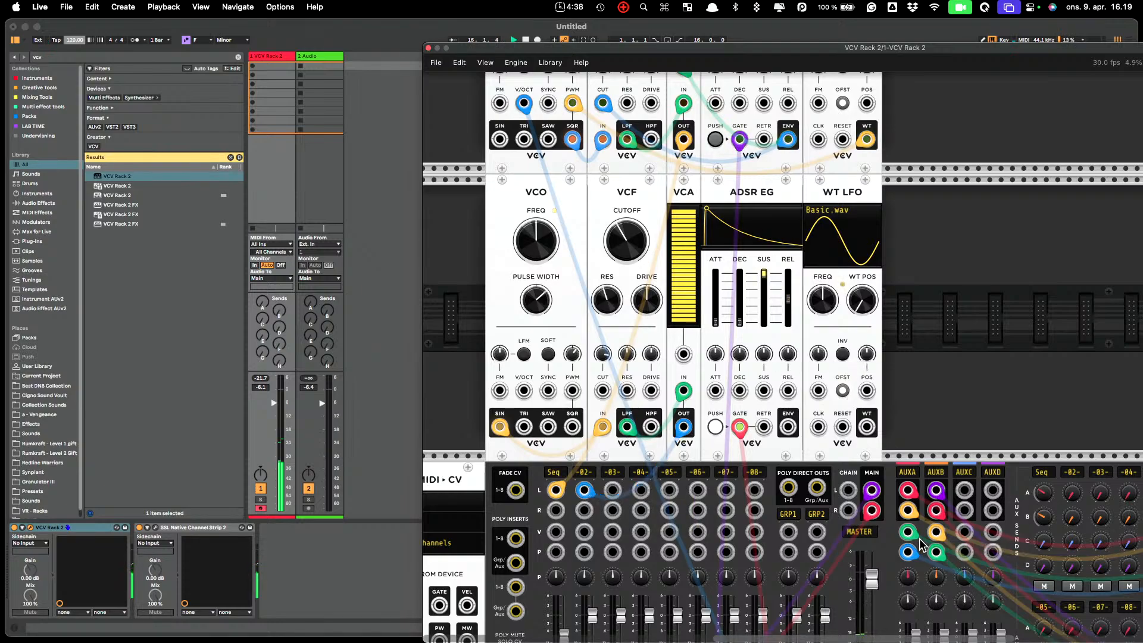
scroll(911, 488, down, 5)
scroll(910, 488, down, 5)
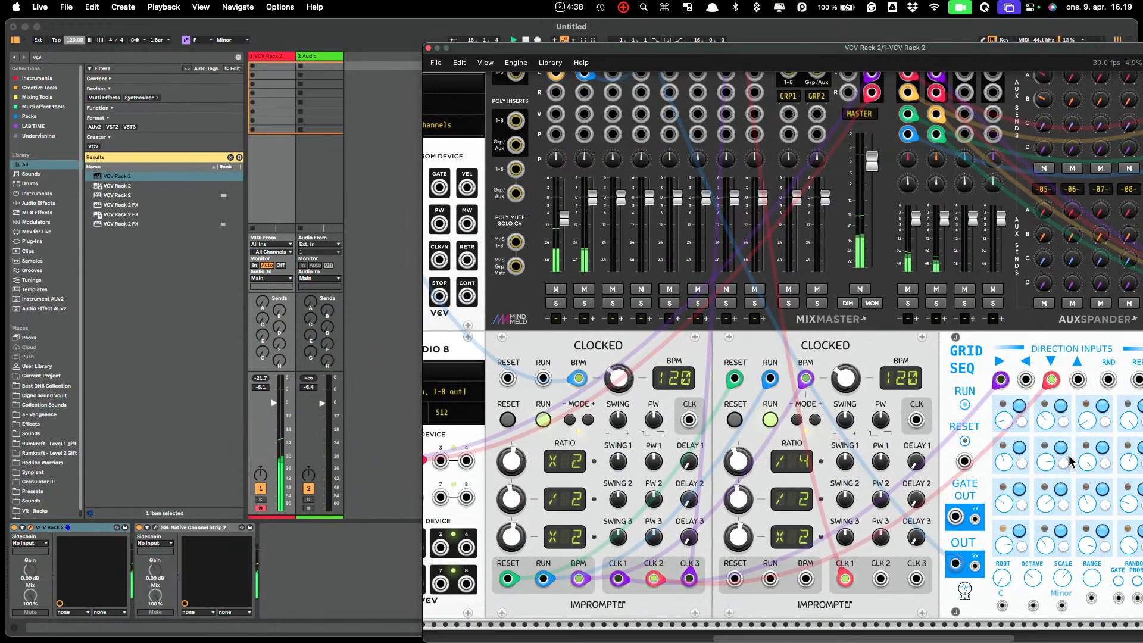
scroll(962, 452, up, 2)
scroll(962, 452, up, 10)
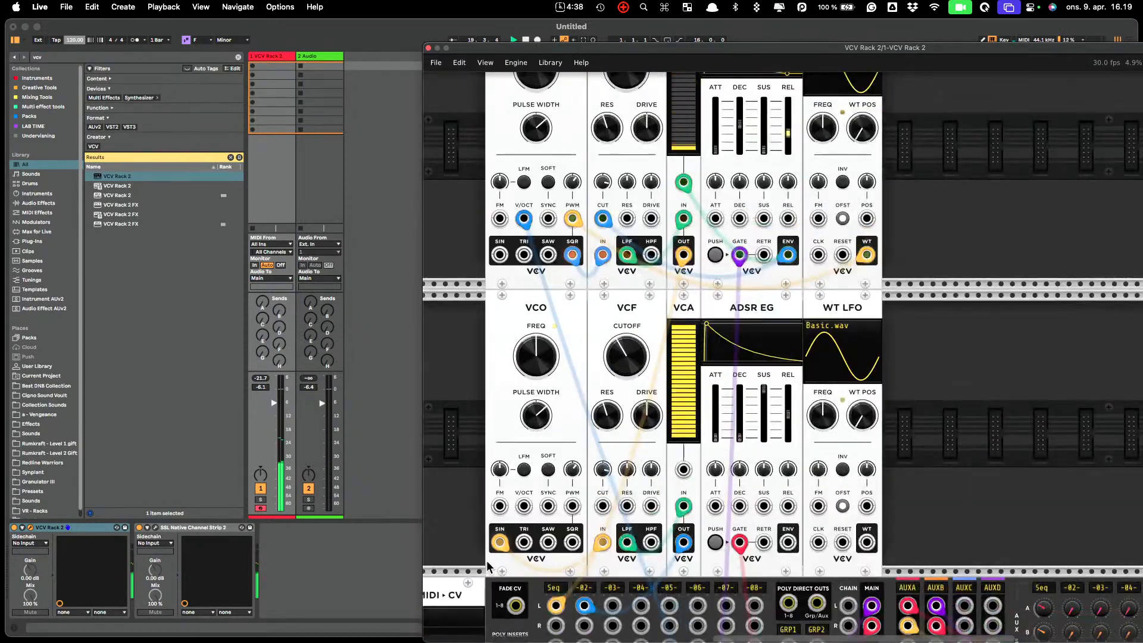
Replace the second voice's VCO with Befaco's EvenVCO, patch its sine output to the VCF input and check the VCA's mixer cable
mouse_move(546, 367)
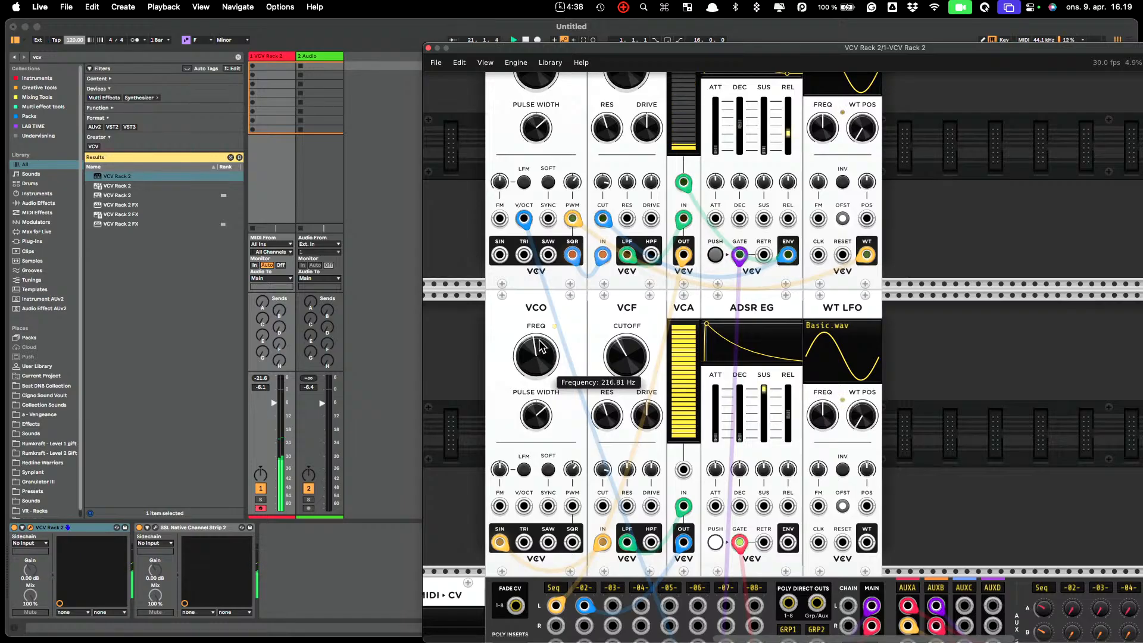
key(Return)
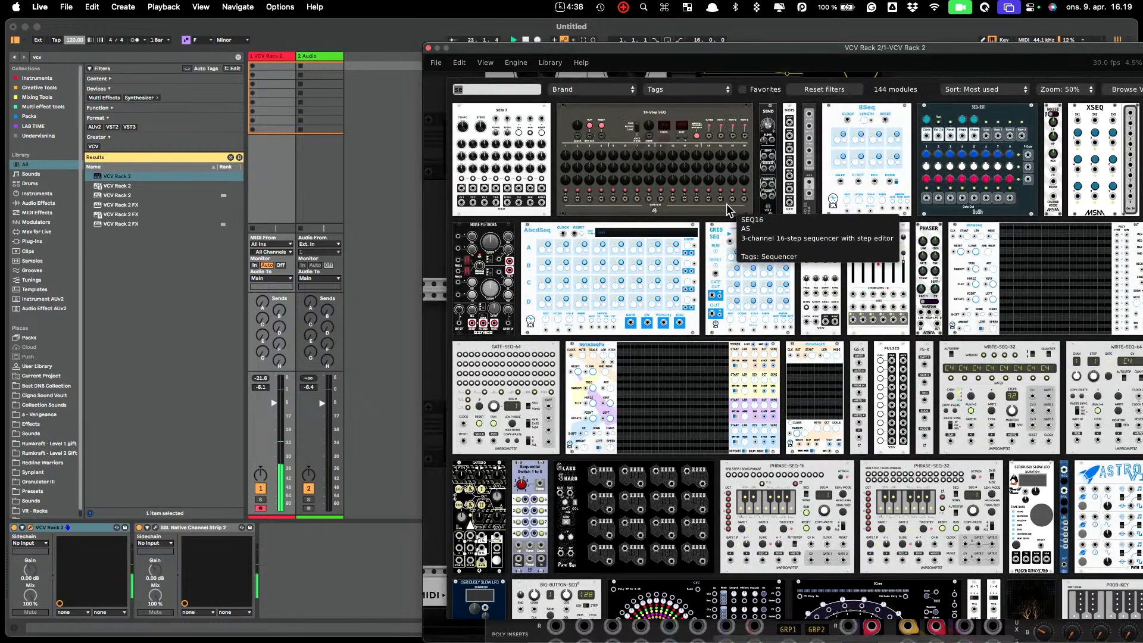
text(vco)
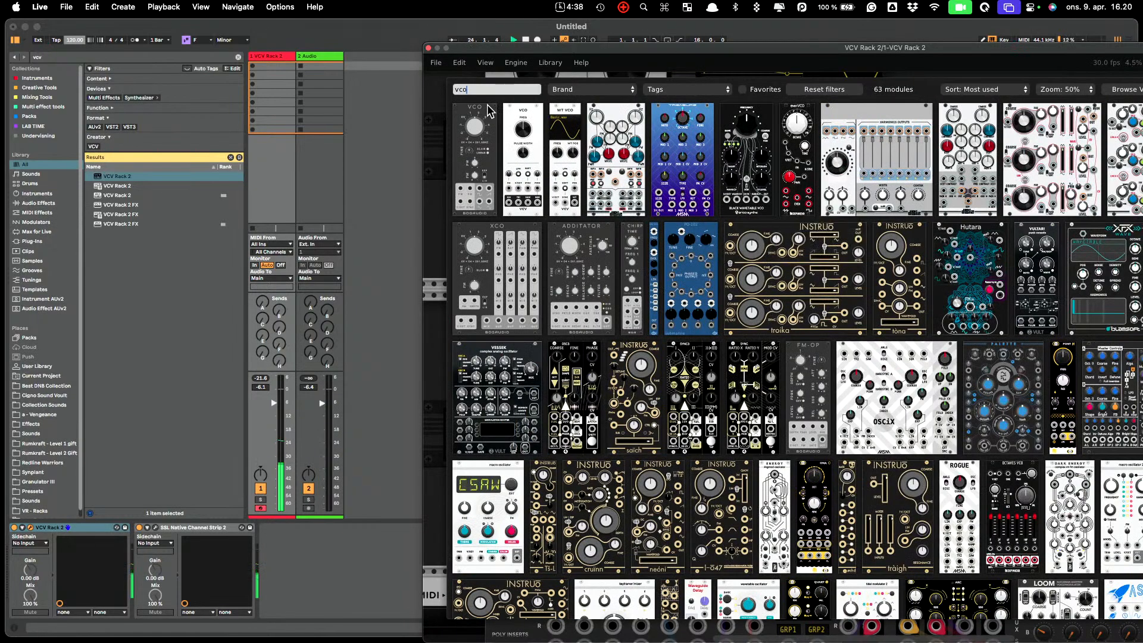
click(792, 110)
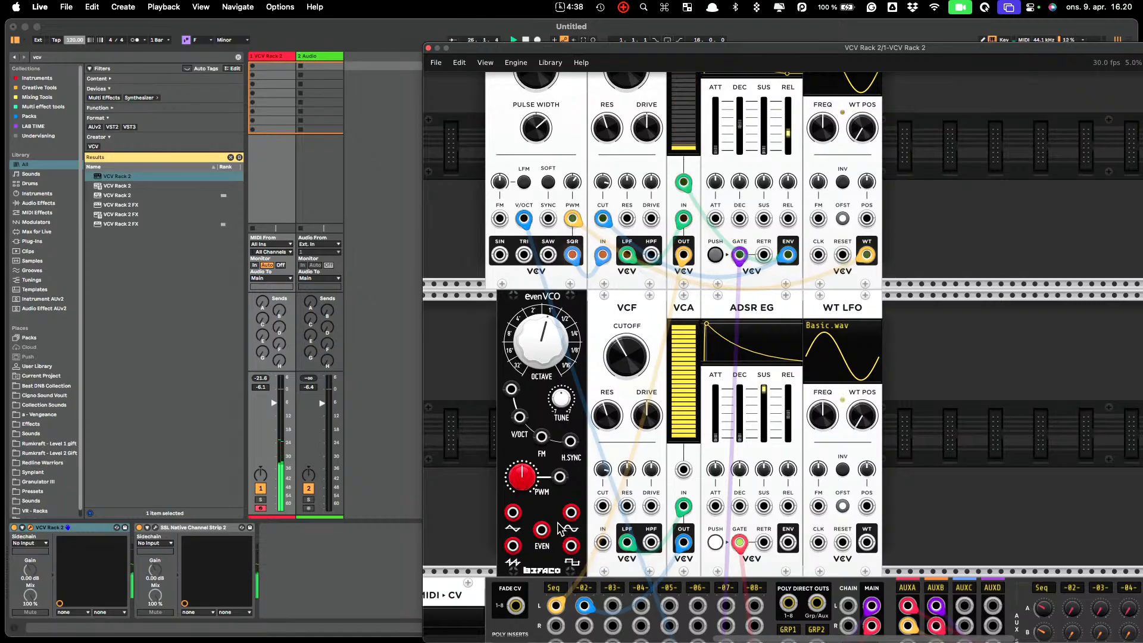
drag(570, 512, 602, 544)
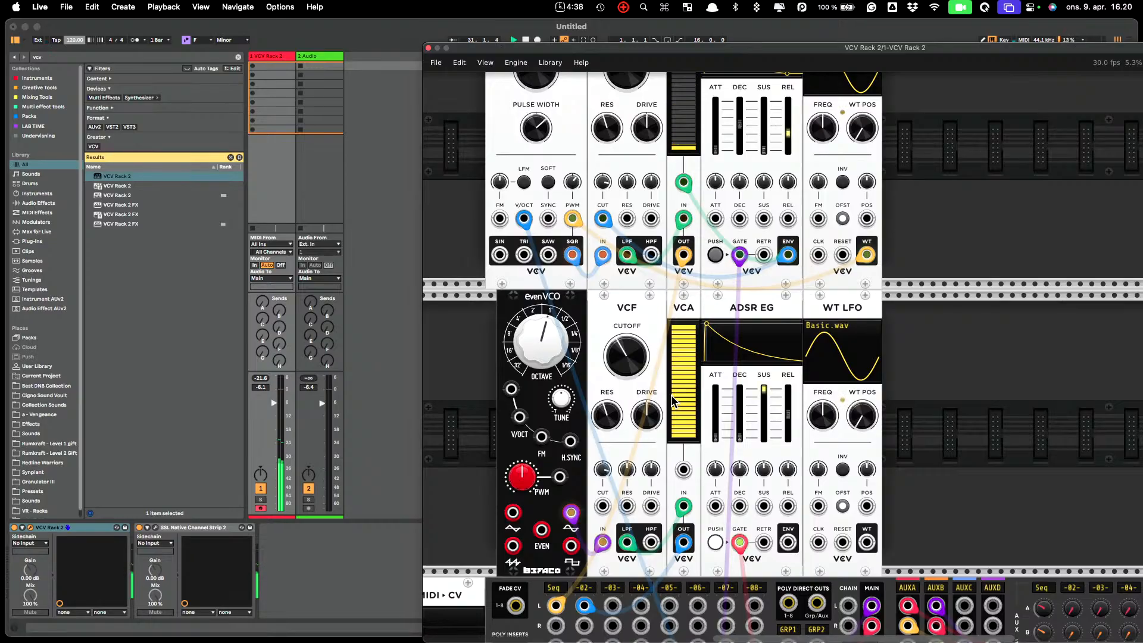
drag(683, 542, 583, 607)
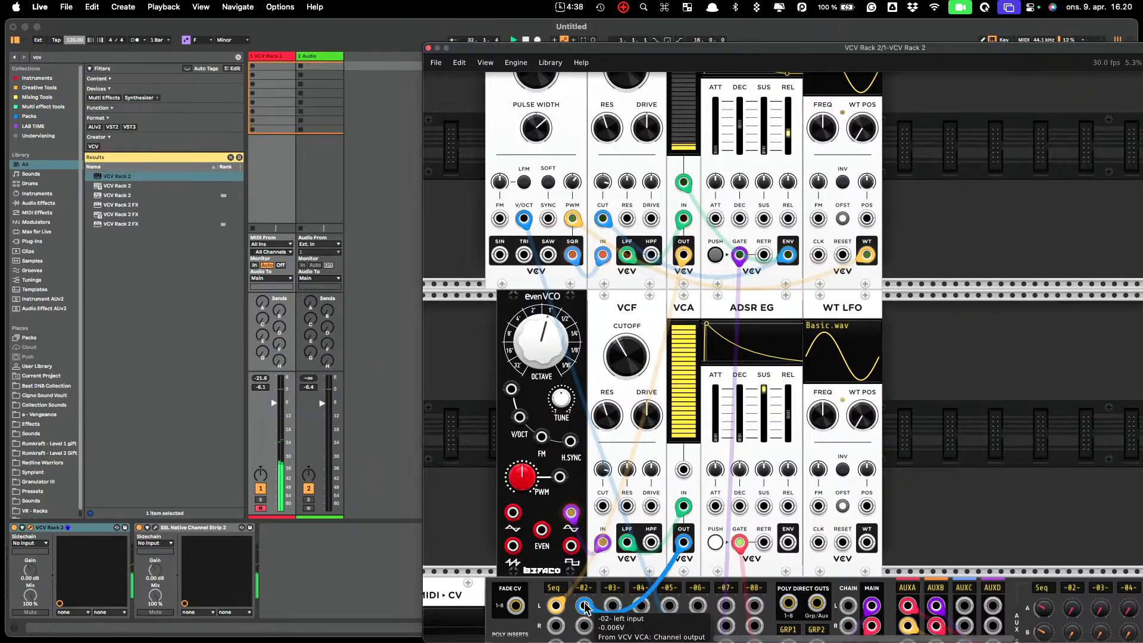
Open the second voice's VCF cutoff to 8000 Hz and set the EvenVCO octave to 8'
scroll(776, 564, down, 1)
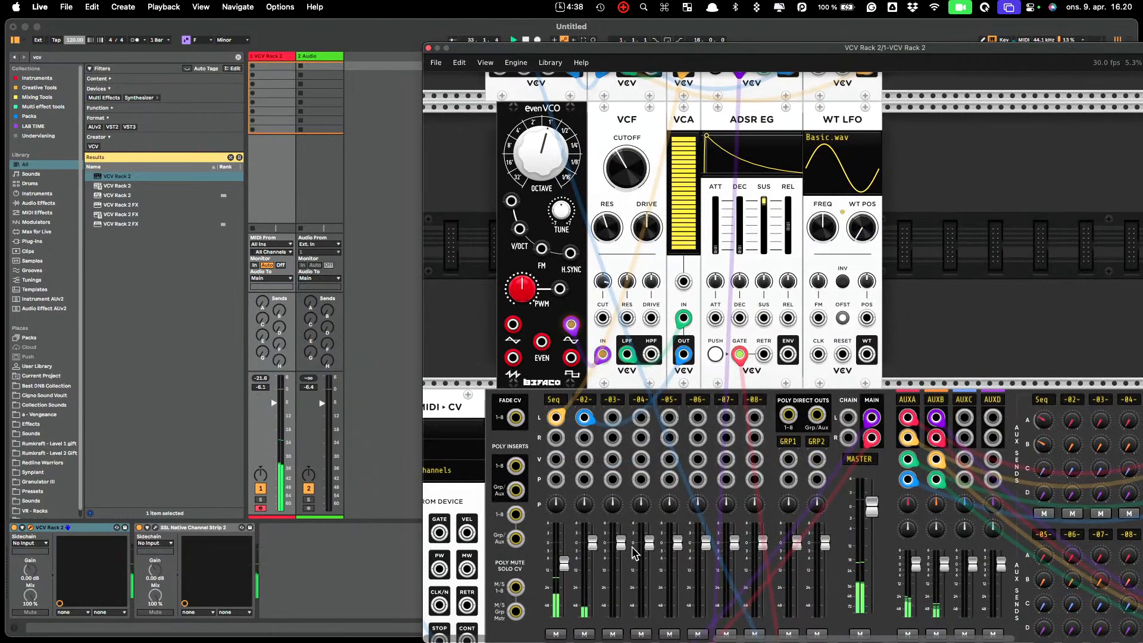
scroll(586, 553, up, 5)
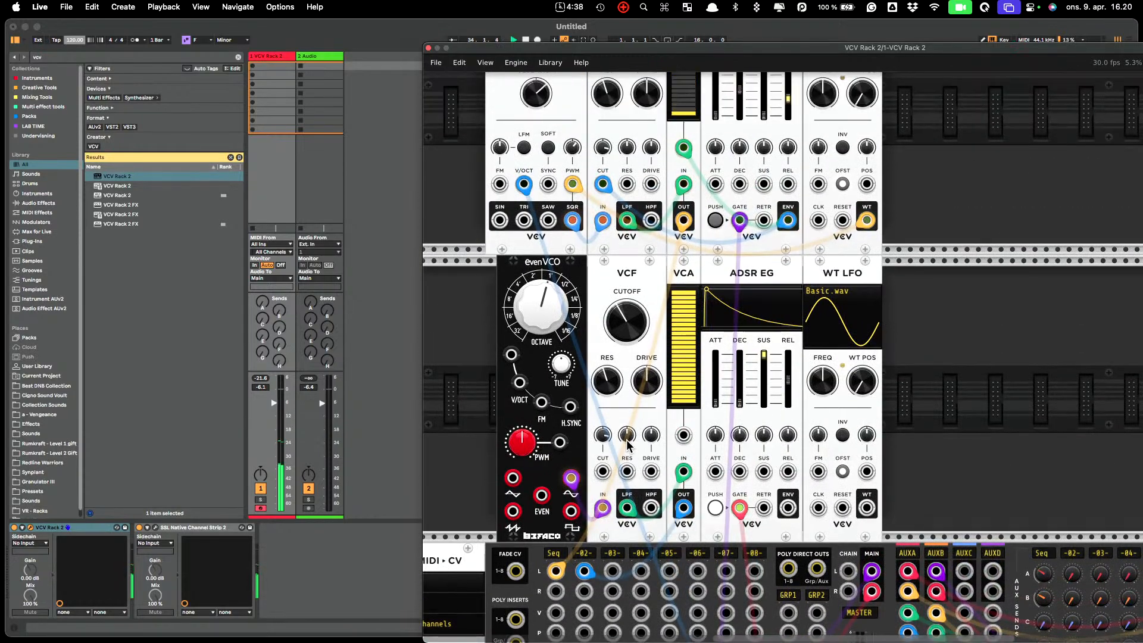
mouse_move(617, 337)
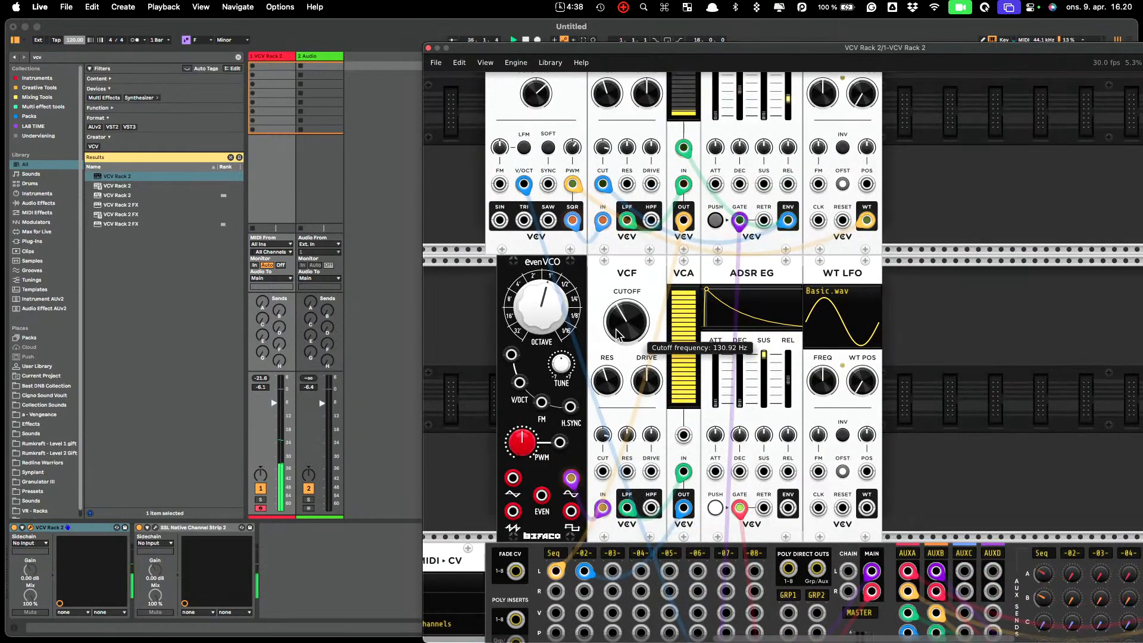
drag(623, 332, 622, 232)
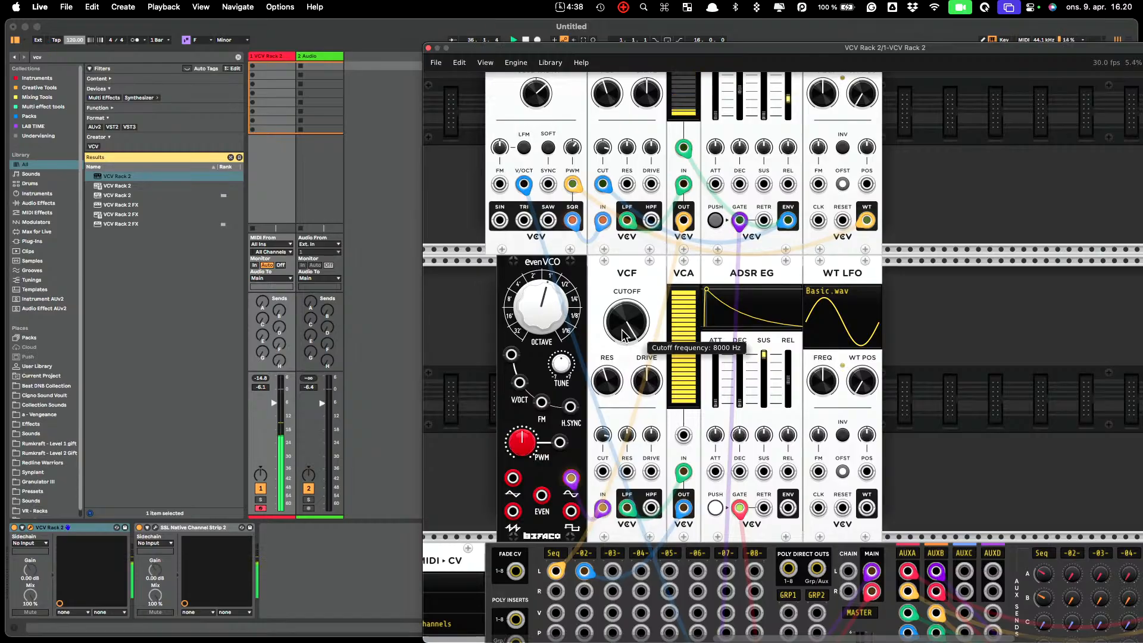
drag(562, 285, 562, 315)
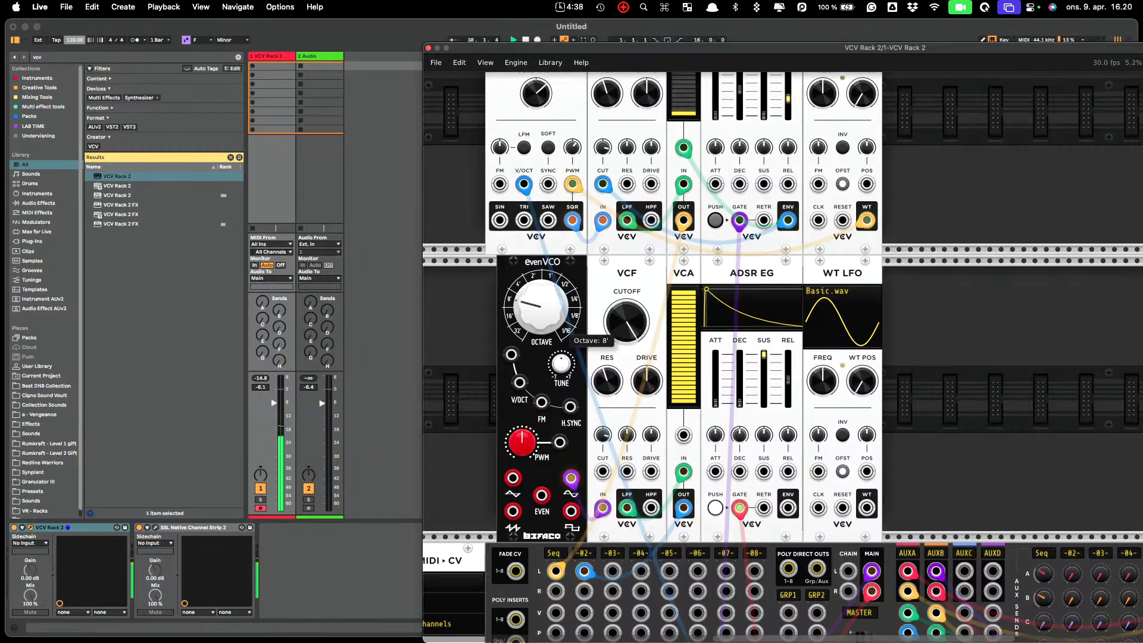
Patch the second Clocked's Clock 1 output to the second Grid Seq's right-direction input, and that sequencer's Out to the EvenVCO's V/Oct input
scroll(981, 478, down, 2)
scroll(981, 478, down, 15)
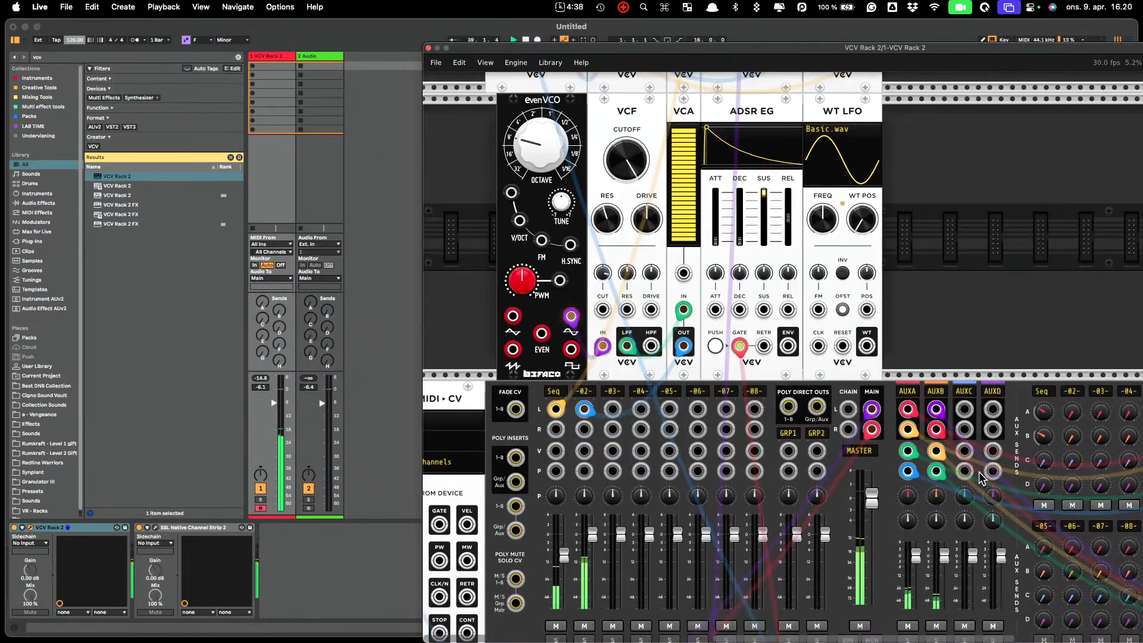
scroll(981, 478, down, 1)
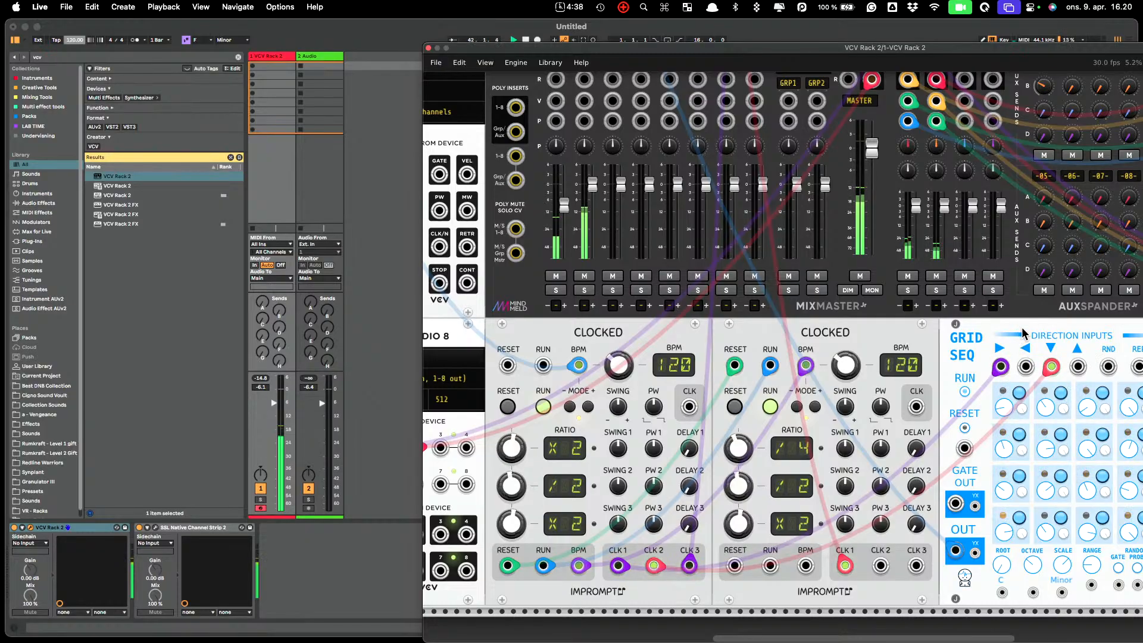
mouse_move(1045, 413)
scroll(1046, 417, down, 5)
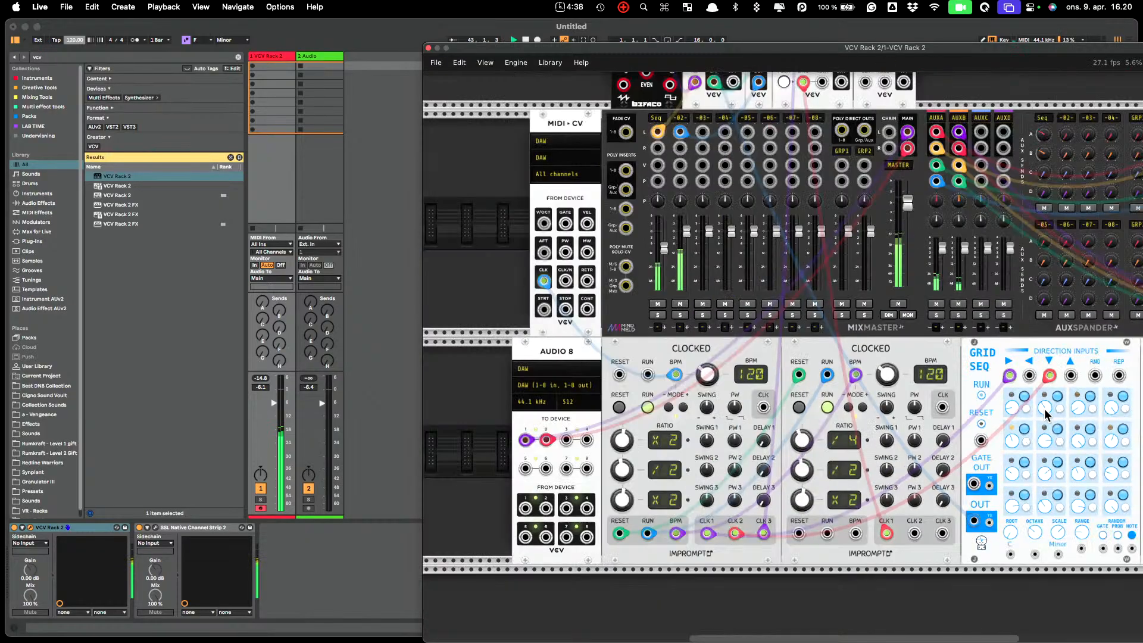
scroll(1051, 425, up, 2)
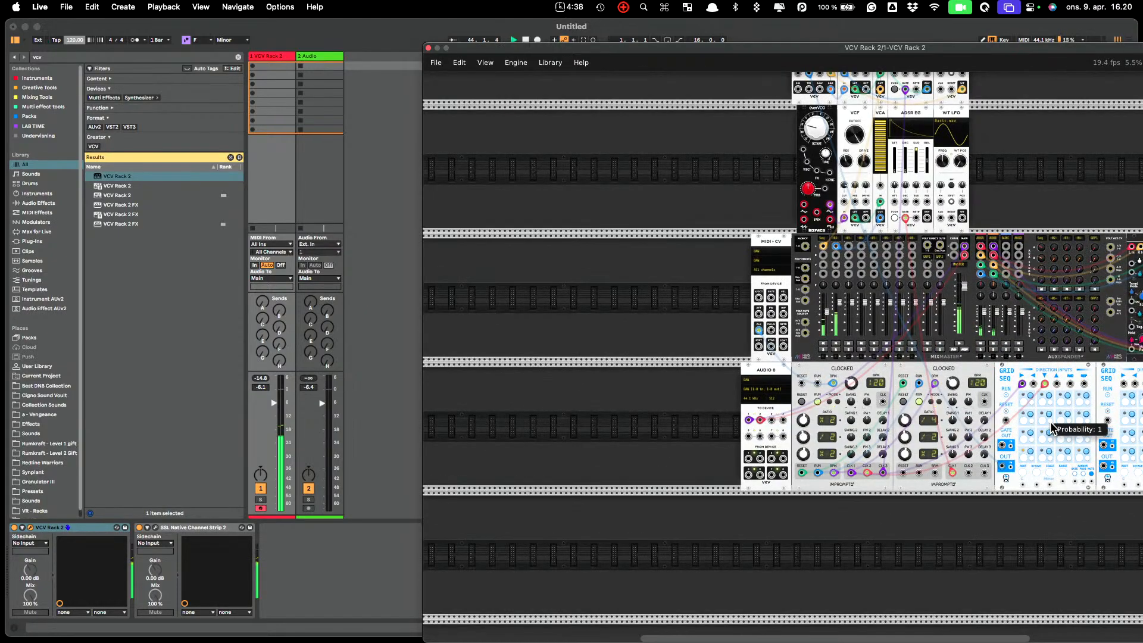
scroll(1051, 426, right, 5)
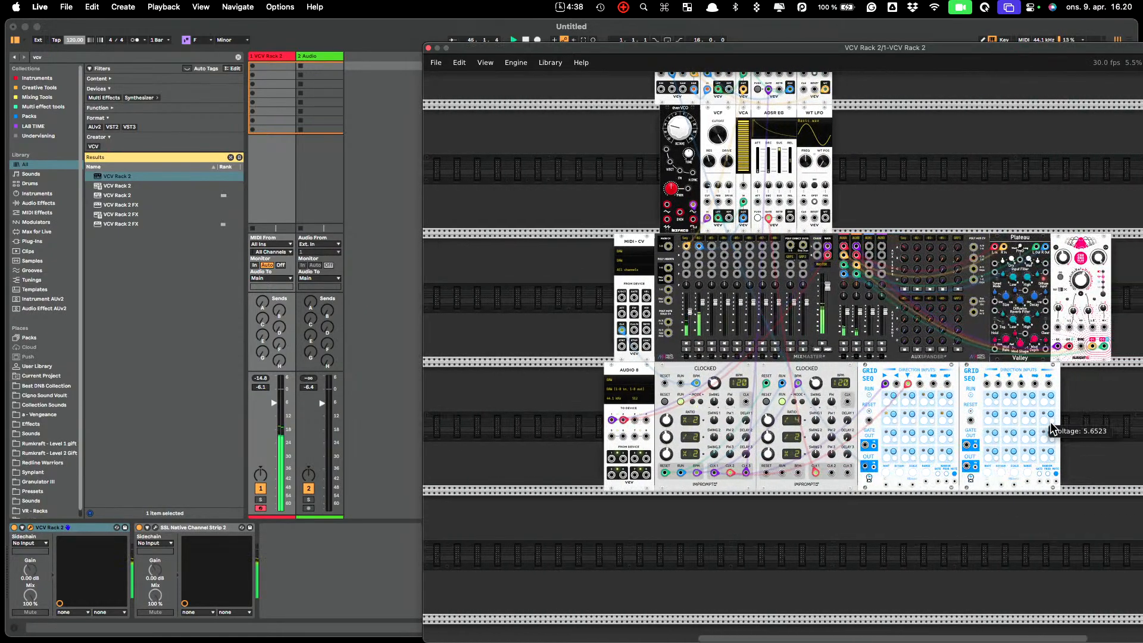
scroll(1051, 426, right, 4)
scroll(947, 454, up, 4)
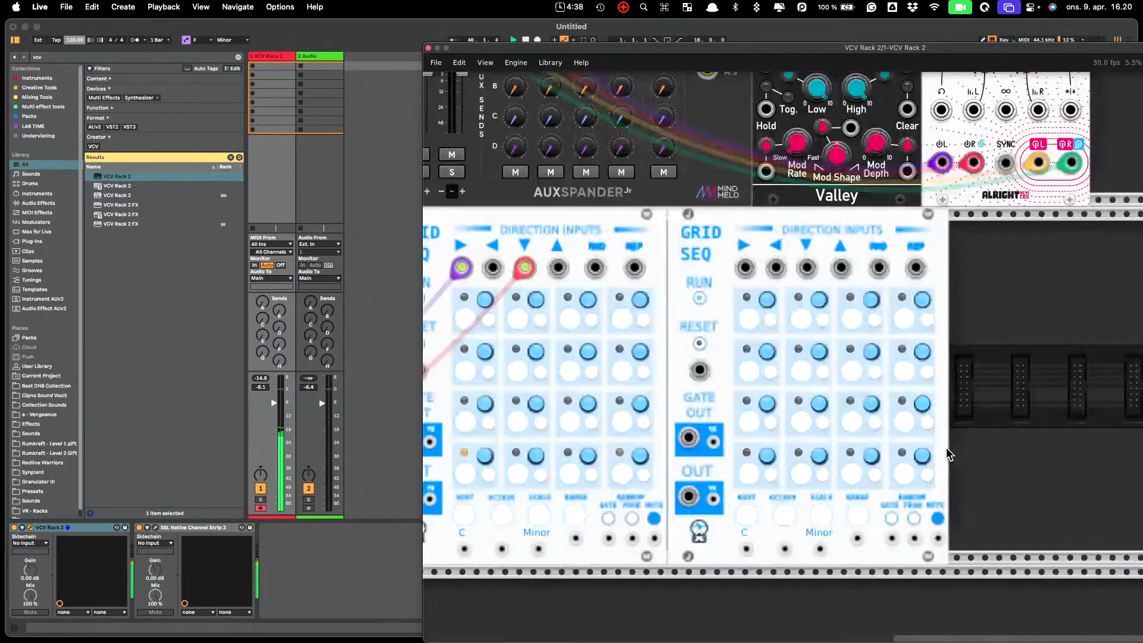
scroll(948, 454, down, 2)
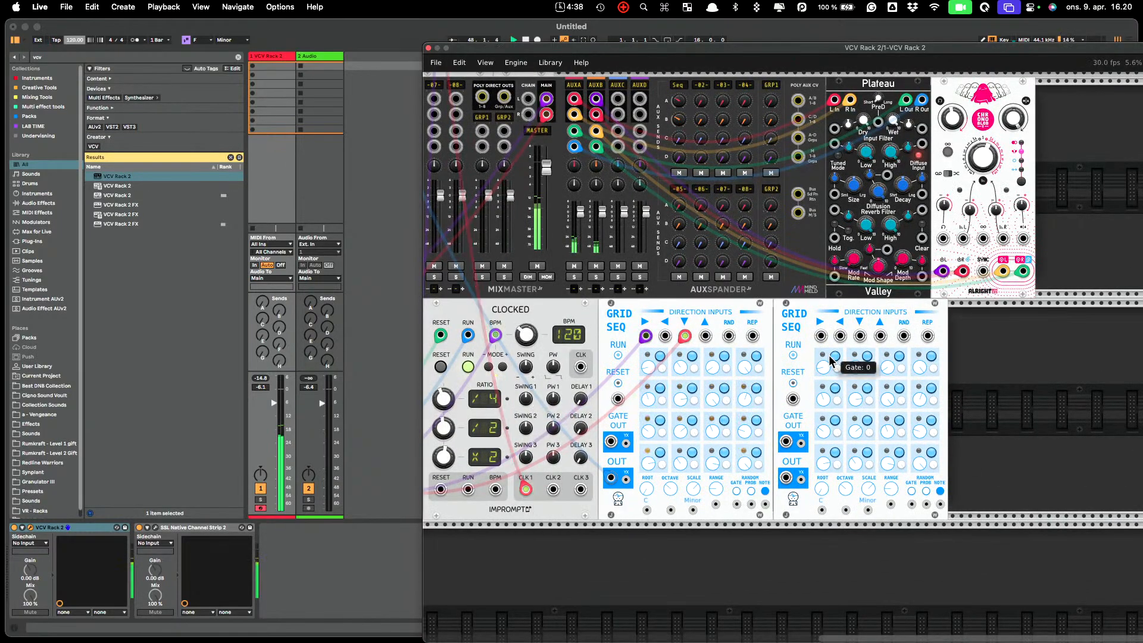
drag(821, 335, 526, 489)
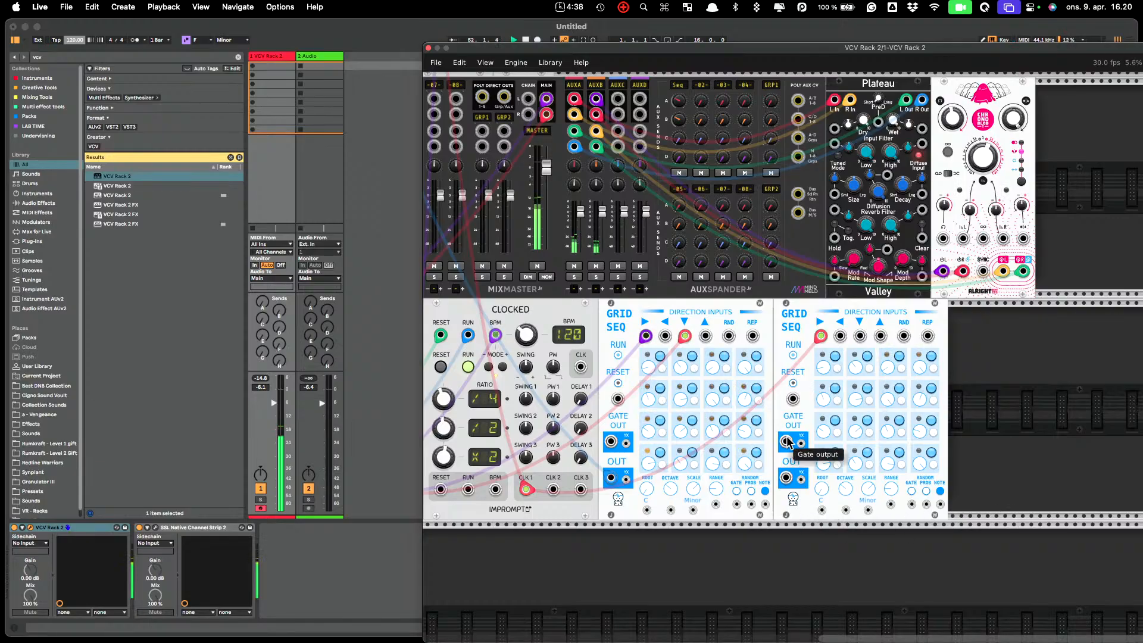
drag(790, 488, 546, 138)
drag(395, 126, 543, 142)
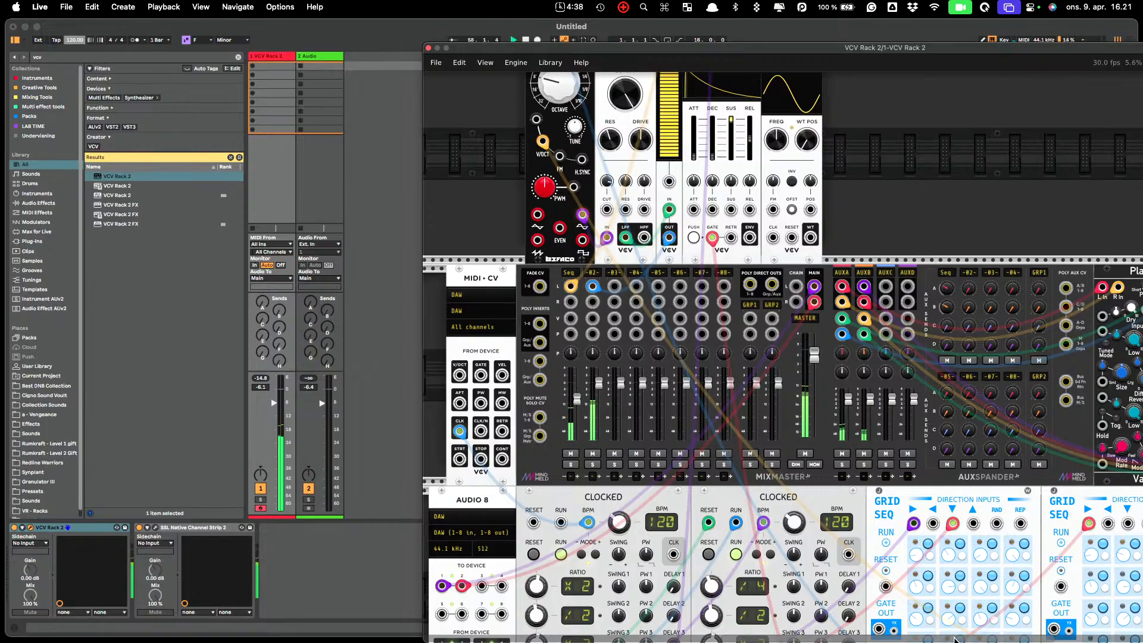
Label the second voice's MixMaster channel SUB
scroll(1008, 595, down, 1)
scroll(1007, 593, down, 1)
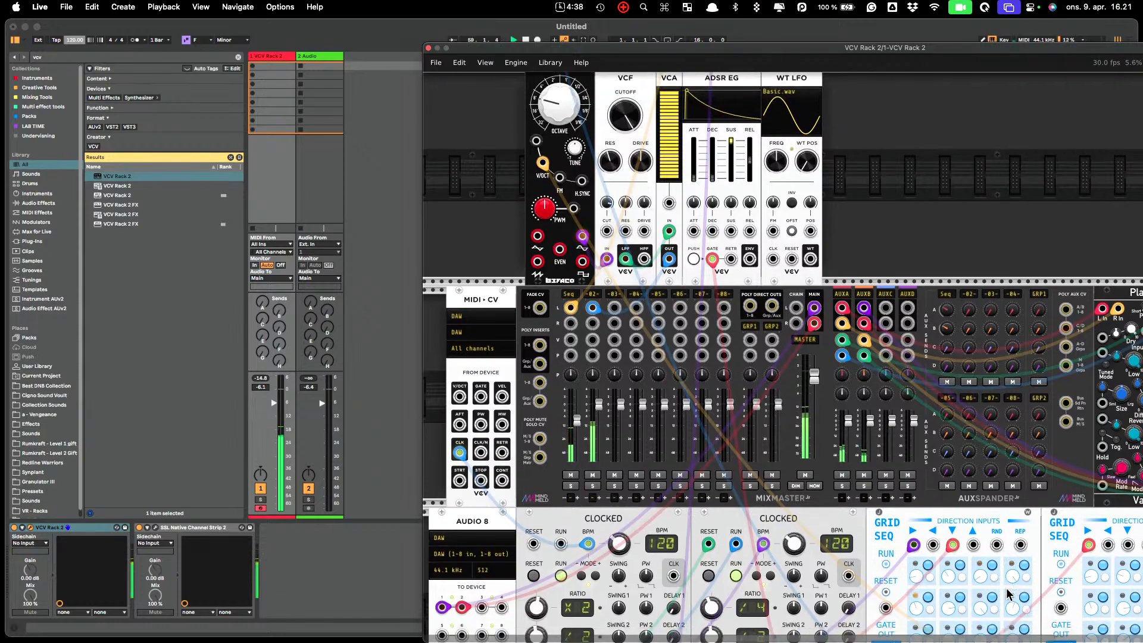
scroll(1008, 594, right, 5)
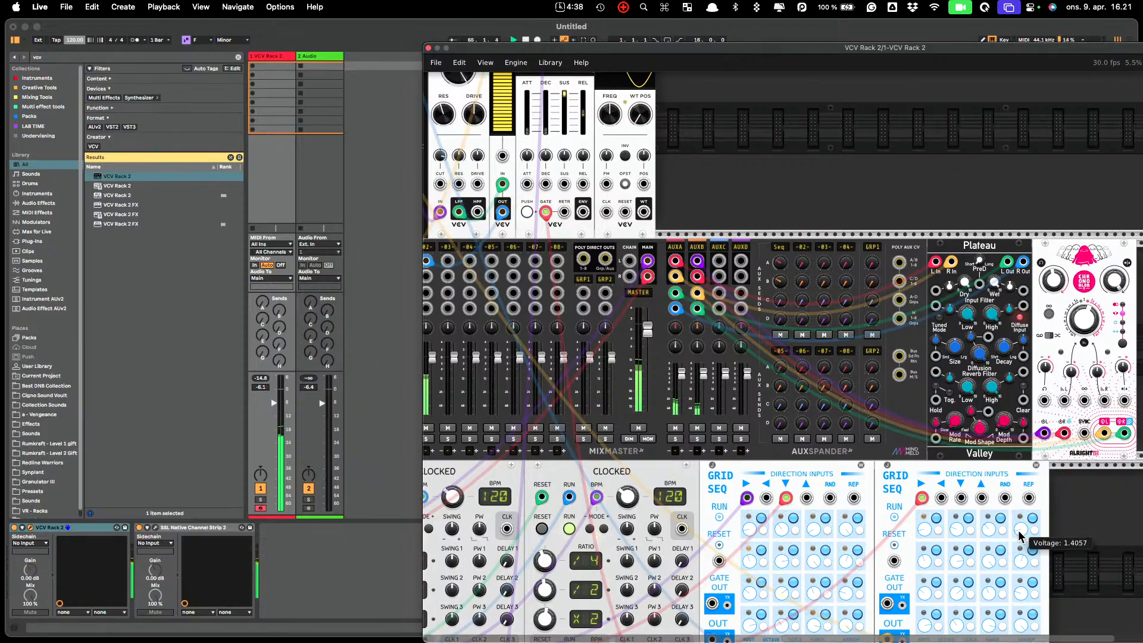
scroll(608, 128, up, 3)
scroll(609, 128, up, 2)
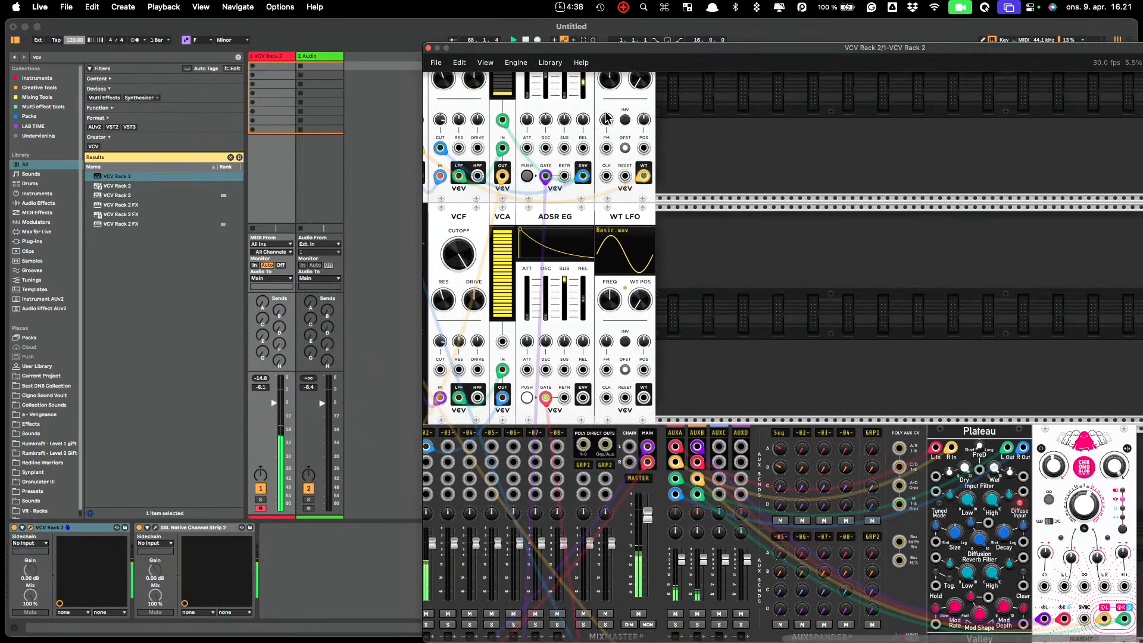
scroll(833, 120, up, 4)
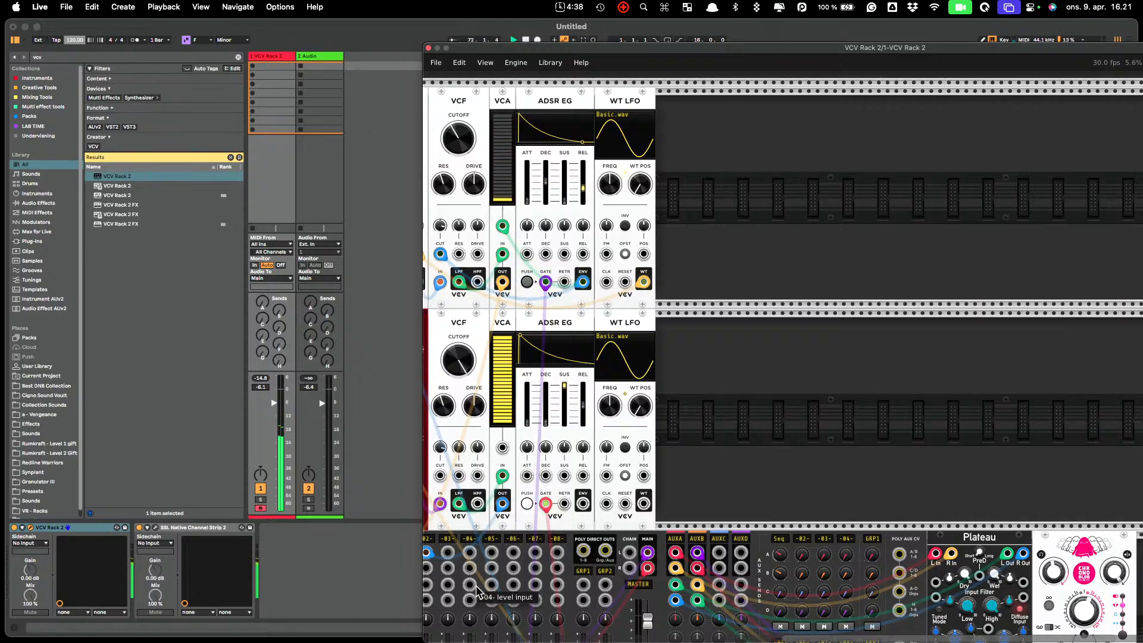
scroll(882, 537, down, 5)
scroll(880, 535, left, 6)
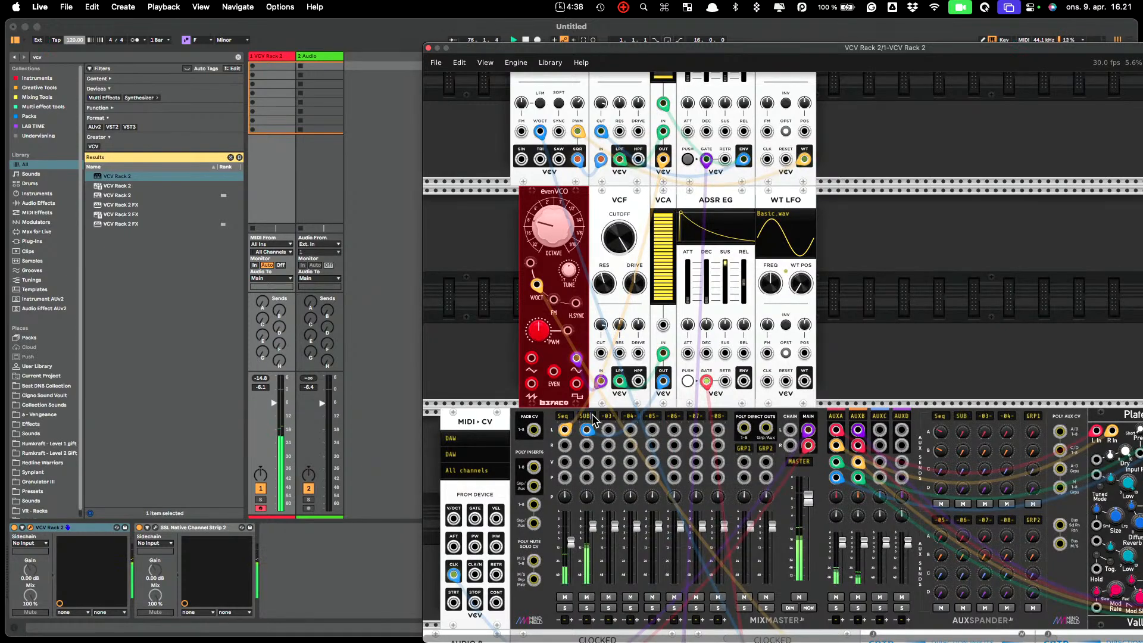
Duplicate the second voice's EvenVCO, VCF, VCA and ADSR EG without cables, placing the copies beside its WT LFO
click(869, 274)
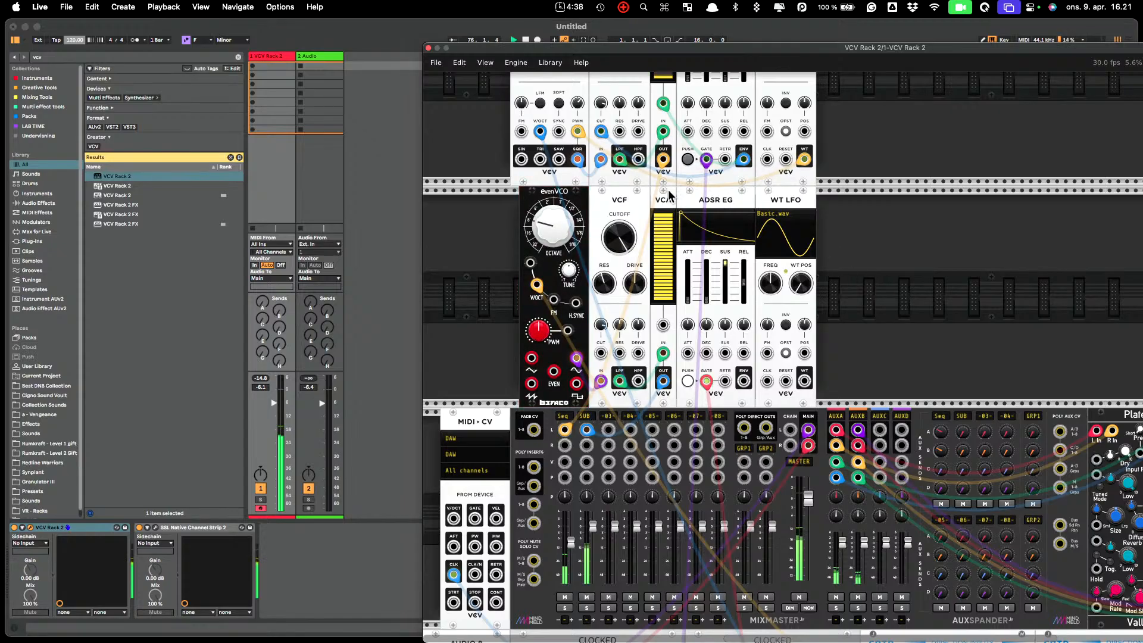
drag(585, 202, 714, 200)
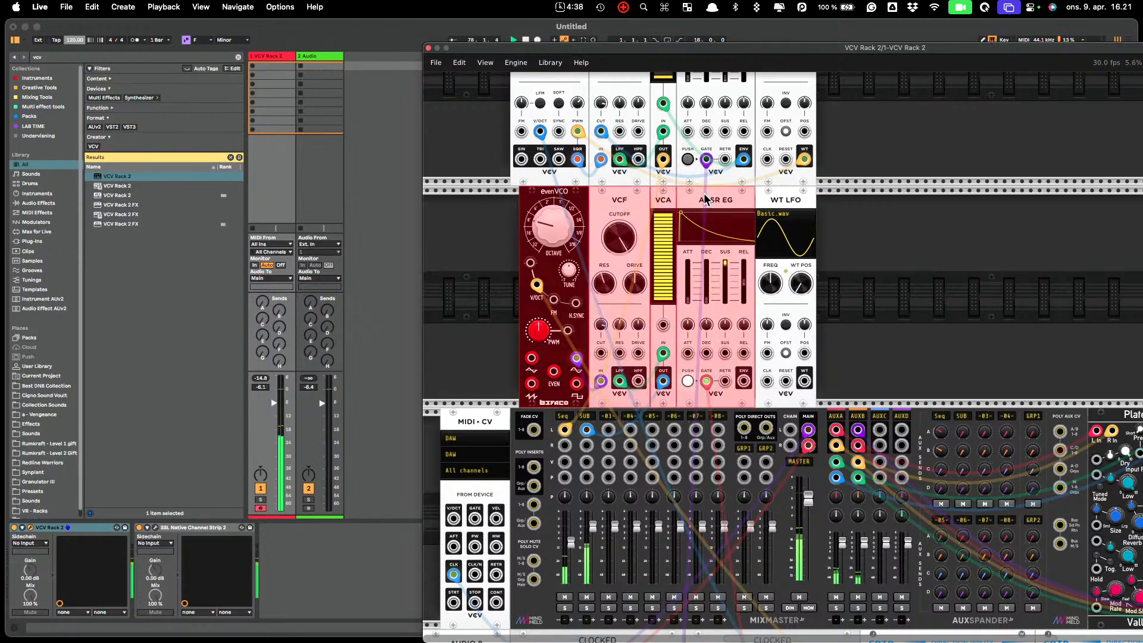
key(super+d)
click(1131, 243)
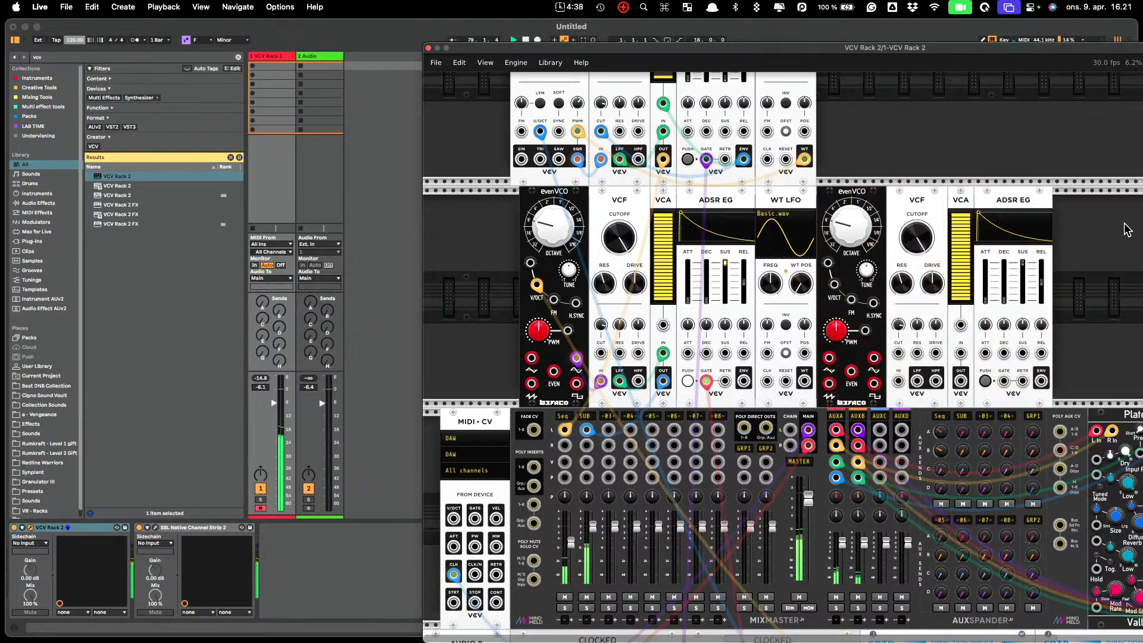
mouse_move(957, 243)
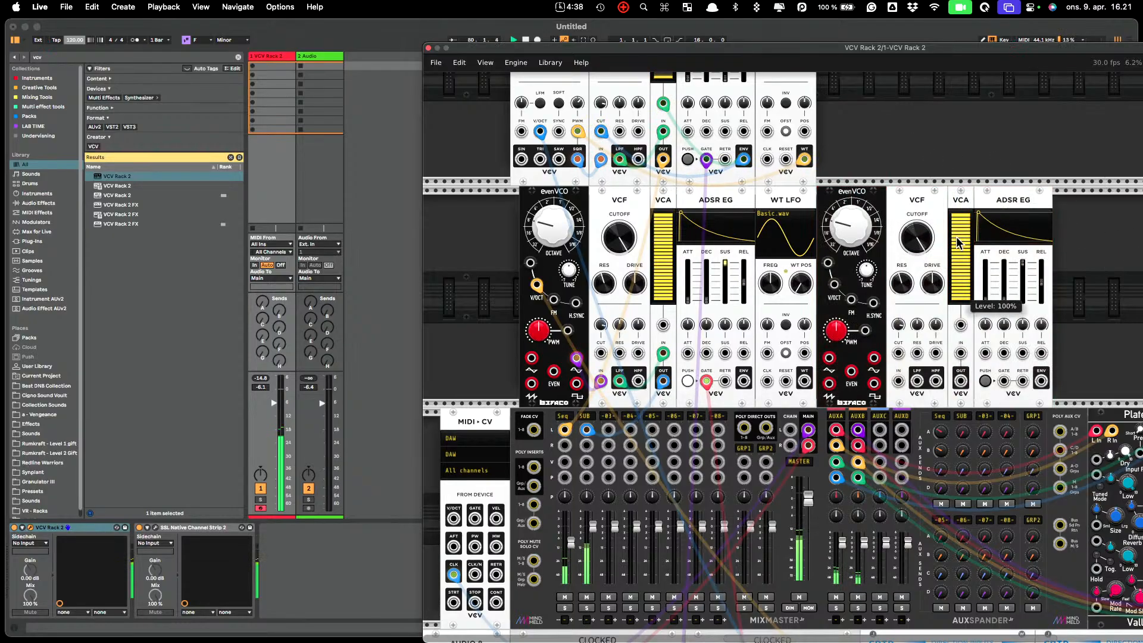
Patch the third voice from EvenVCO sawtooth through the VCF's low-pass output and VCA into MixMaster channel 3's left input
mouse_move(937, 326)
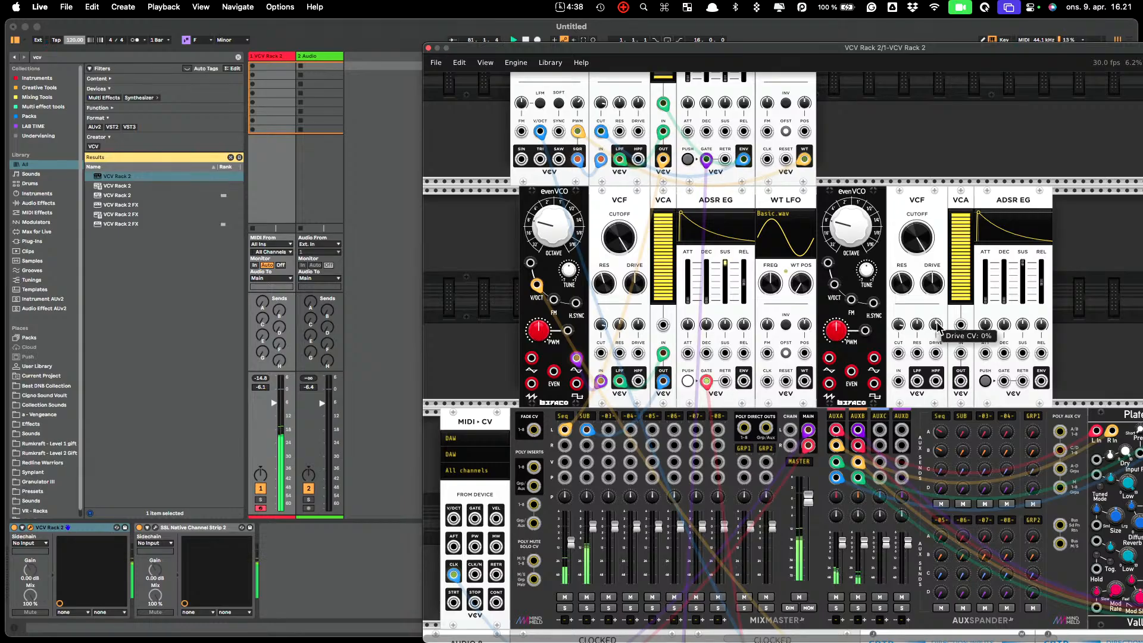
scroll(1089, 311, down, 2)
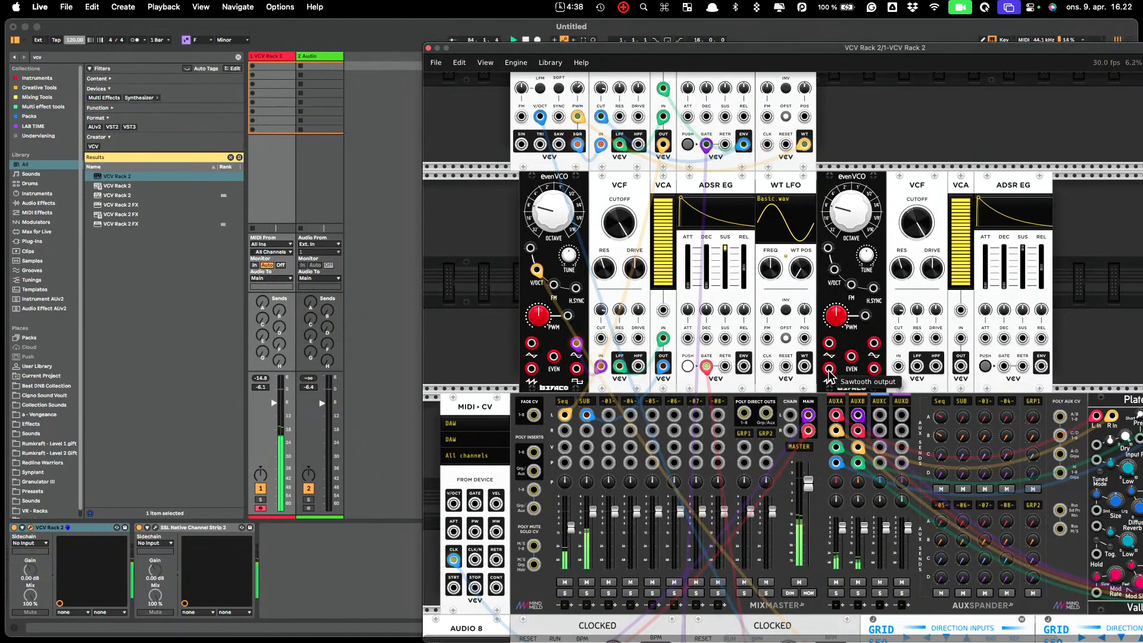
drag(828, 369, 960, 338)
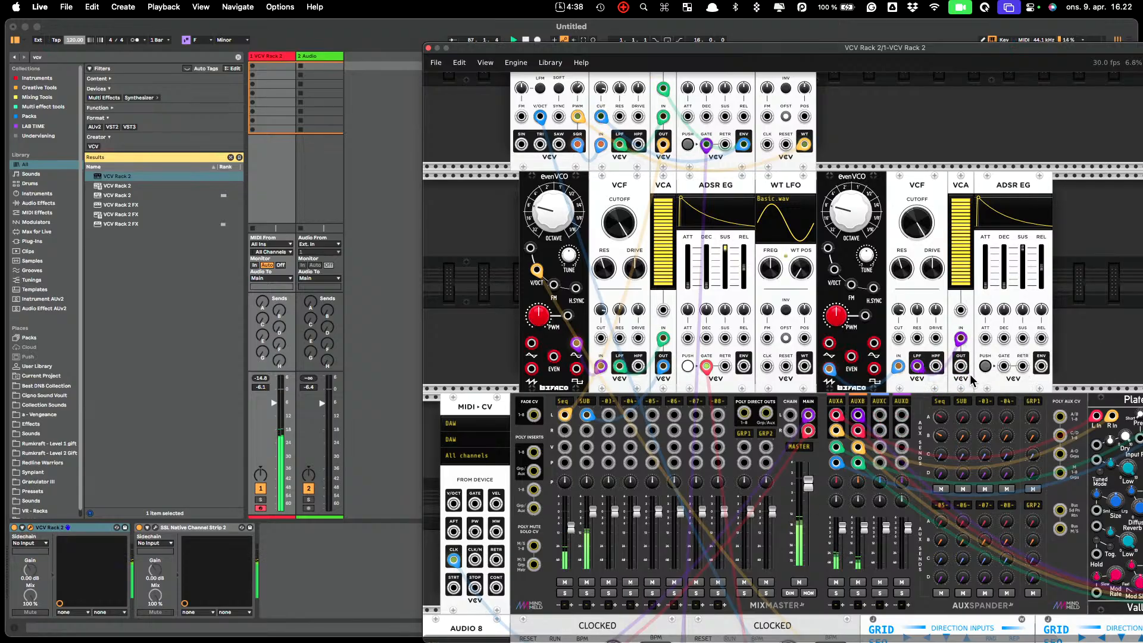
drag(960, 366, 609, 414)
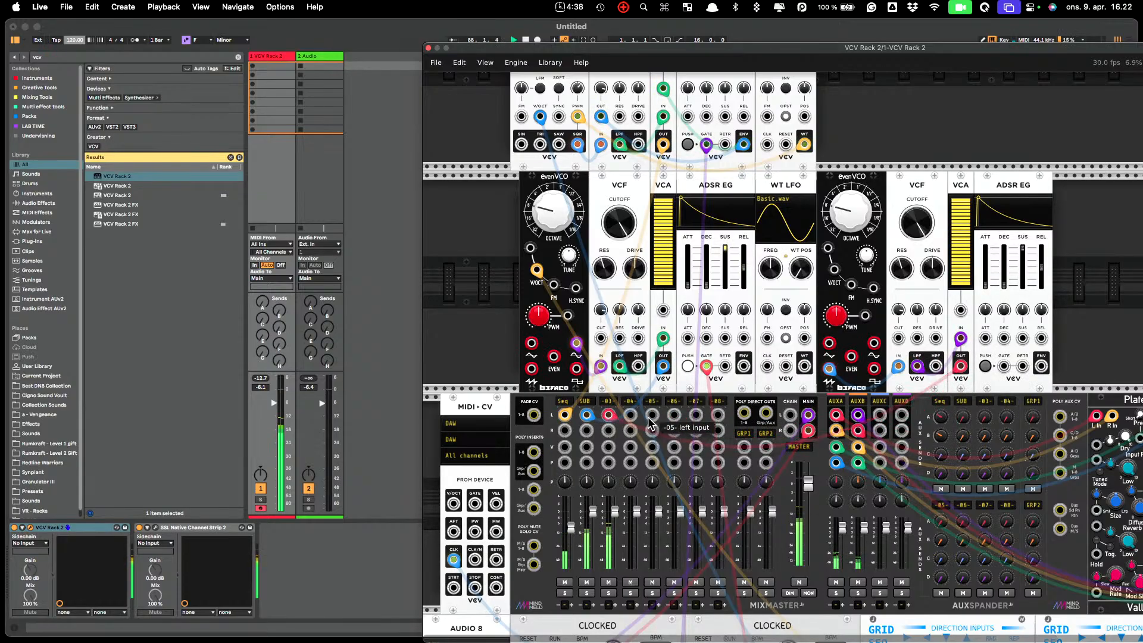
Raise the third voice's EvenVCO octave and turn up its aux send on MixMaster channel 3
drag(860, 221, 860, 203)
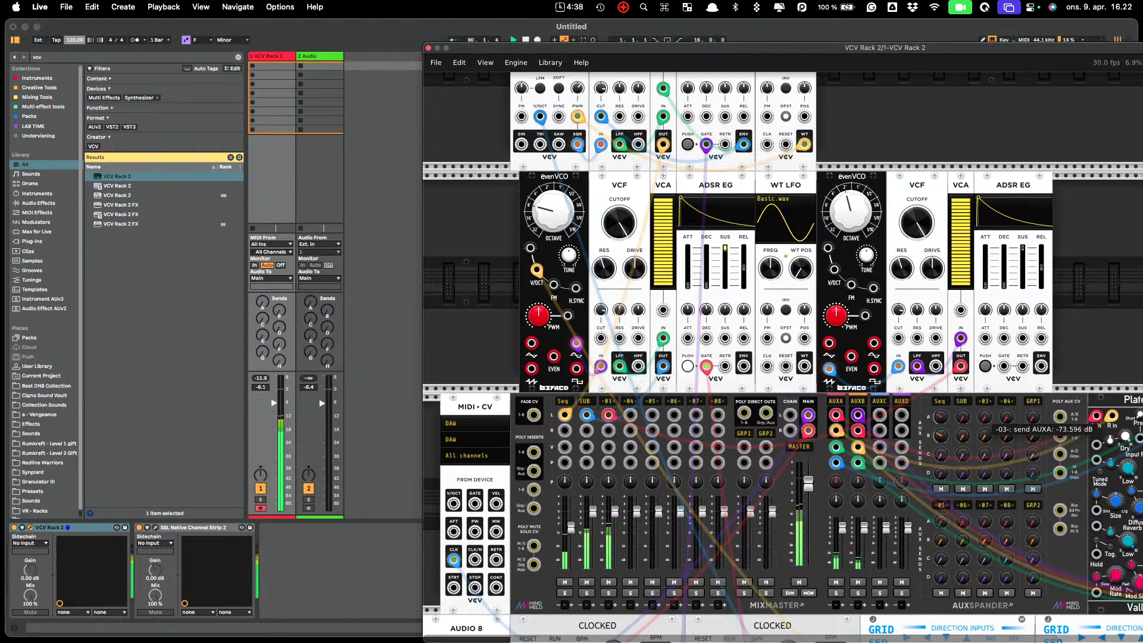
mouse_move(986, 419)
mouse_down()
mouse_move(986, 405)
mouse_move(985, 429)
mouse_up()
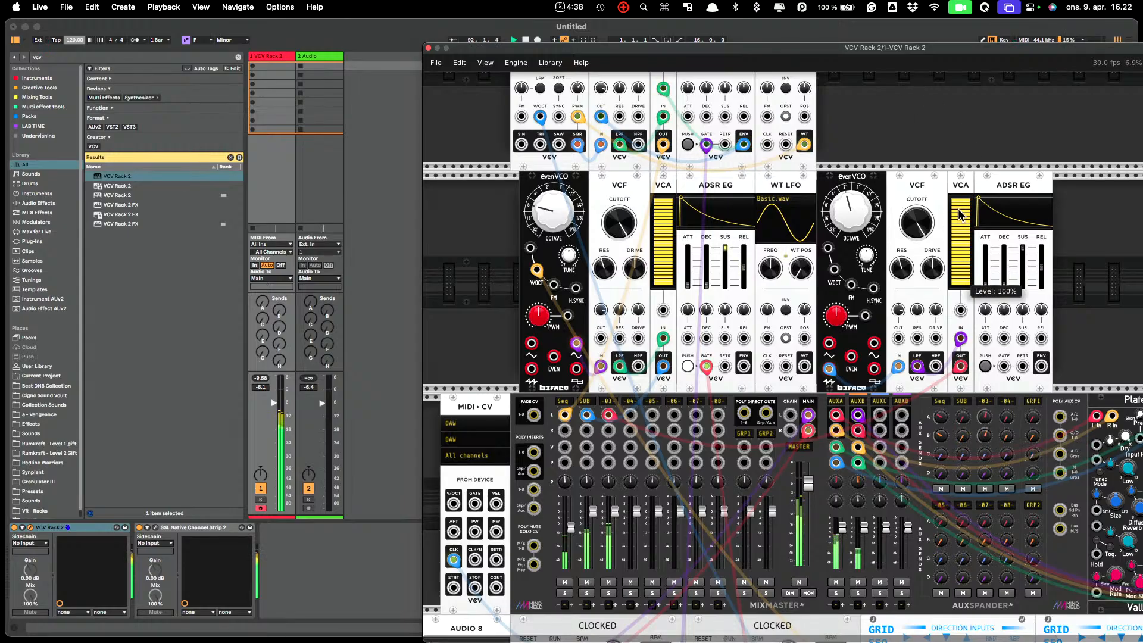
Lower the third voice's VCA level to about a third and its VCF cutoff to 1143.9 Hz
drag(959, 210, 959, 270)
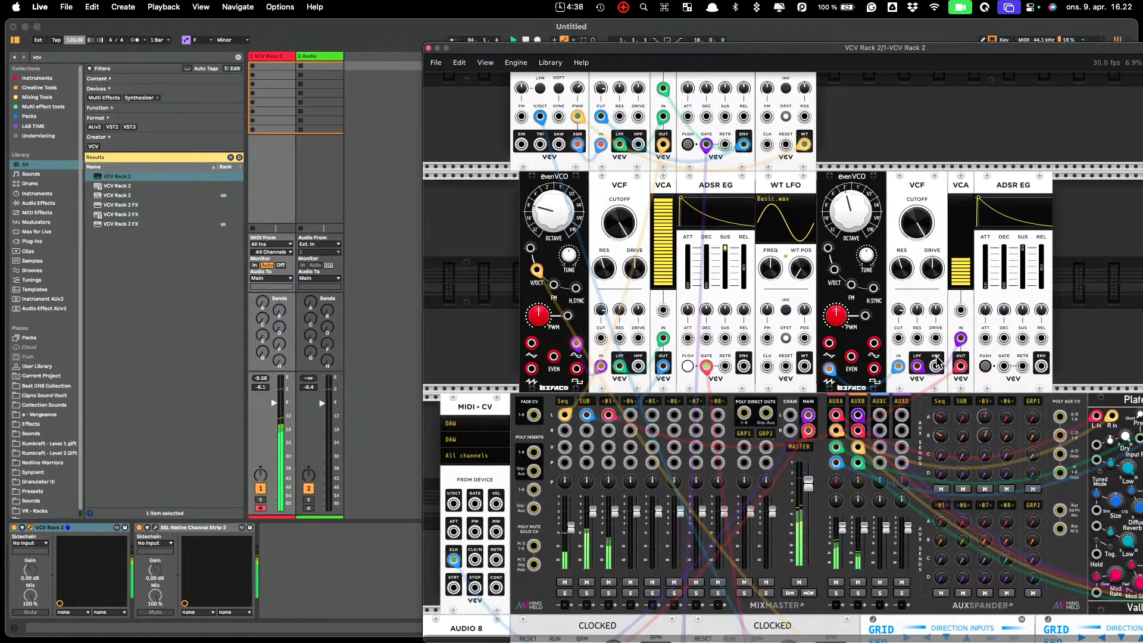
drag(917, 222, 917, 252)
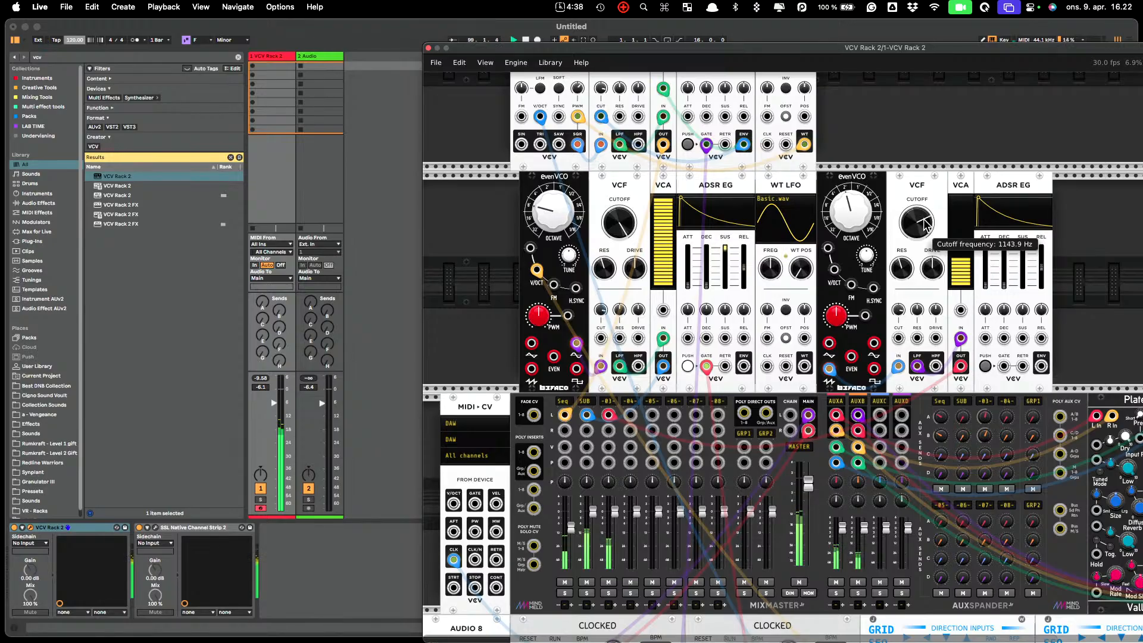
Stop playback in Ableton Live and search VCV Rack's module browser for lfo
click(388, 154)
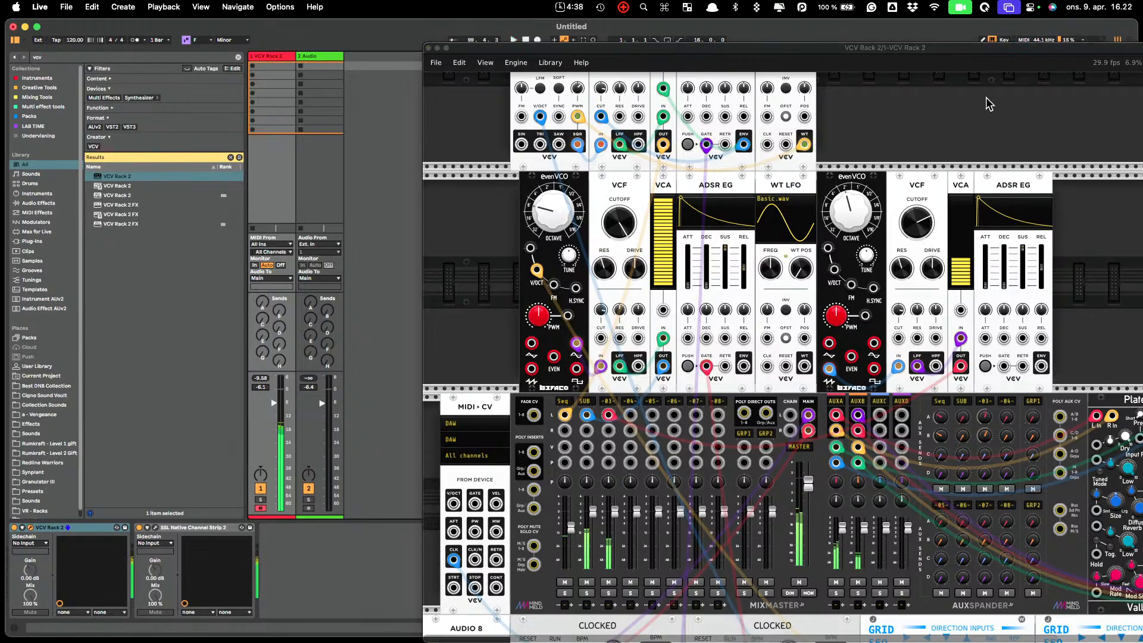
right_click(992, 117)
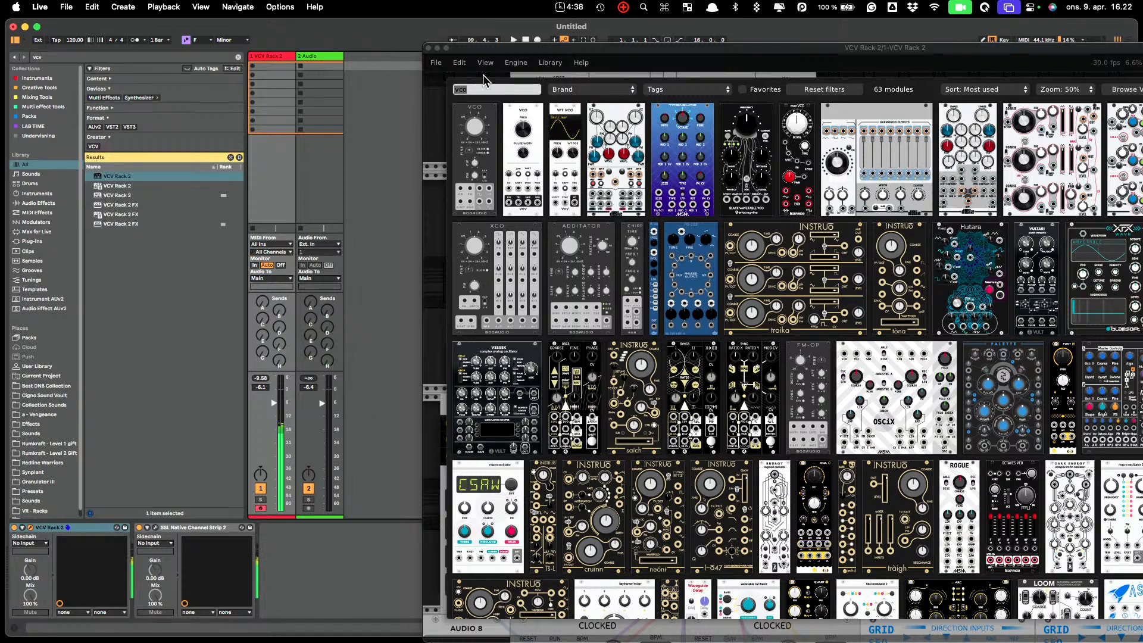
click(492, 92)
key(BackSpace)
key(BackSpace)
key(BackSpace)
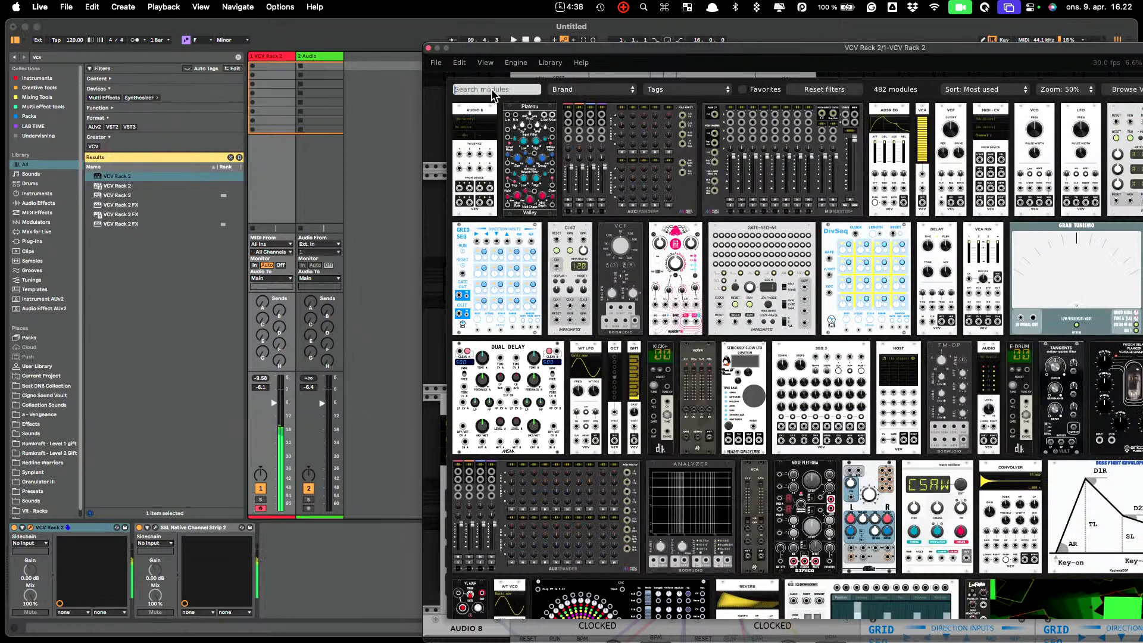
text(lfo)
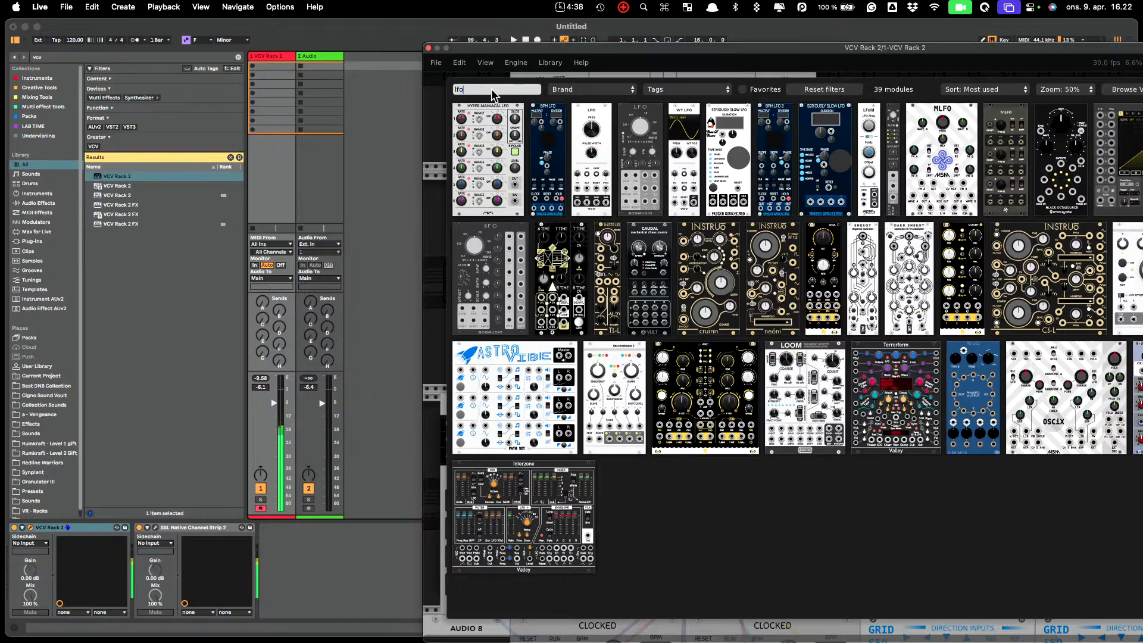
Add the ShapeMaster module from the search results and place it directly beside the third voice's ADSR EG
drag(535, 49, 219, 25)
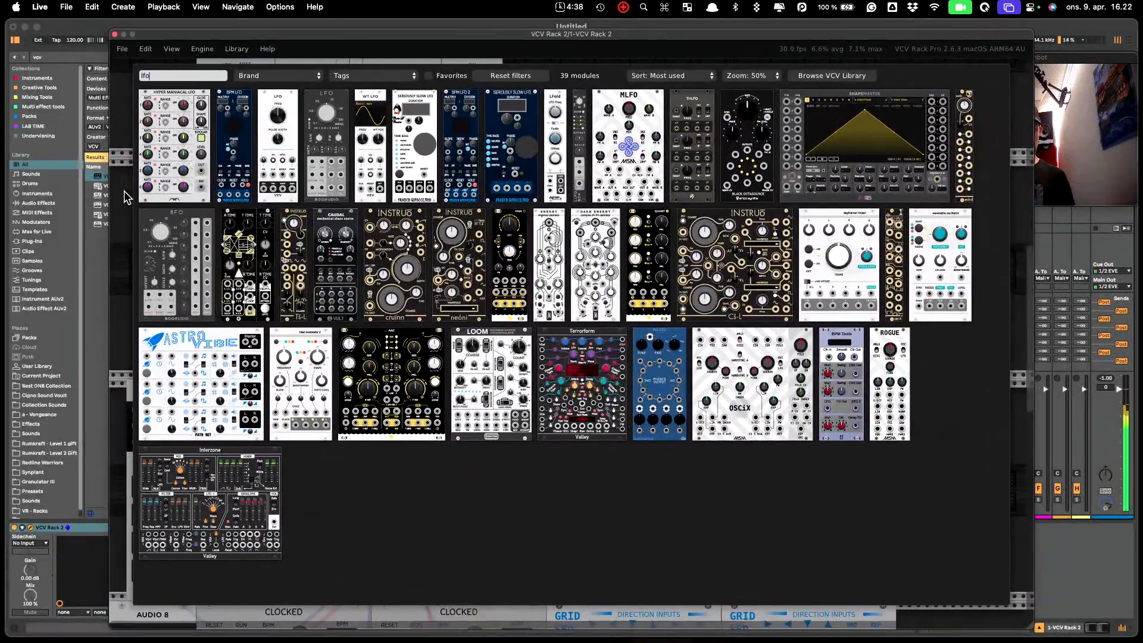
drag(299, 32, 206, 25)
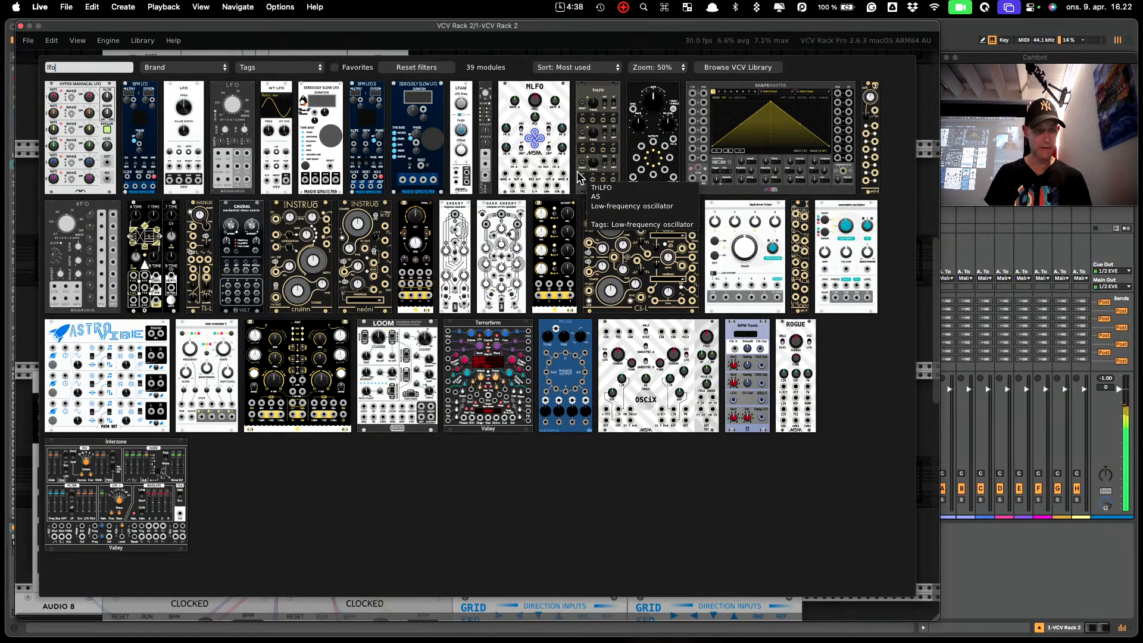
click(742, 141)
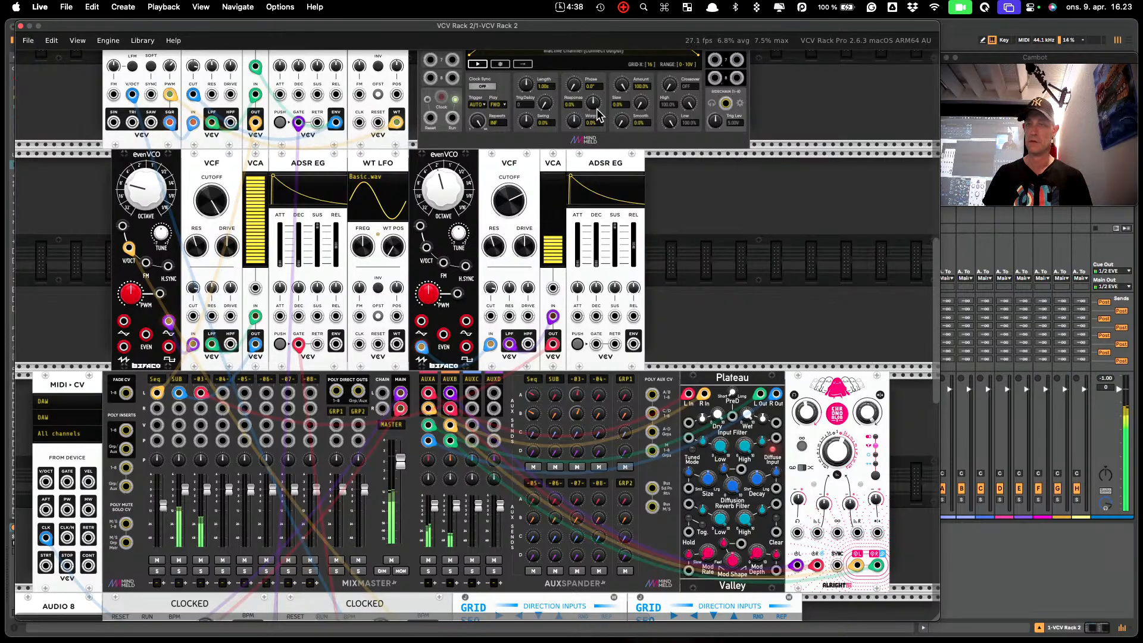
scroll(667, 125, up, 5)
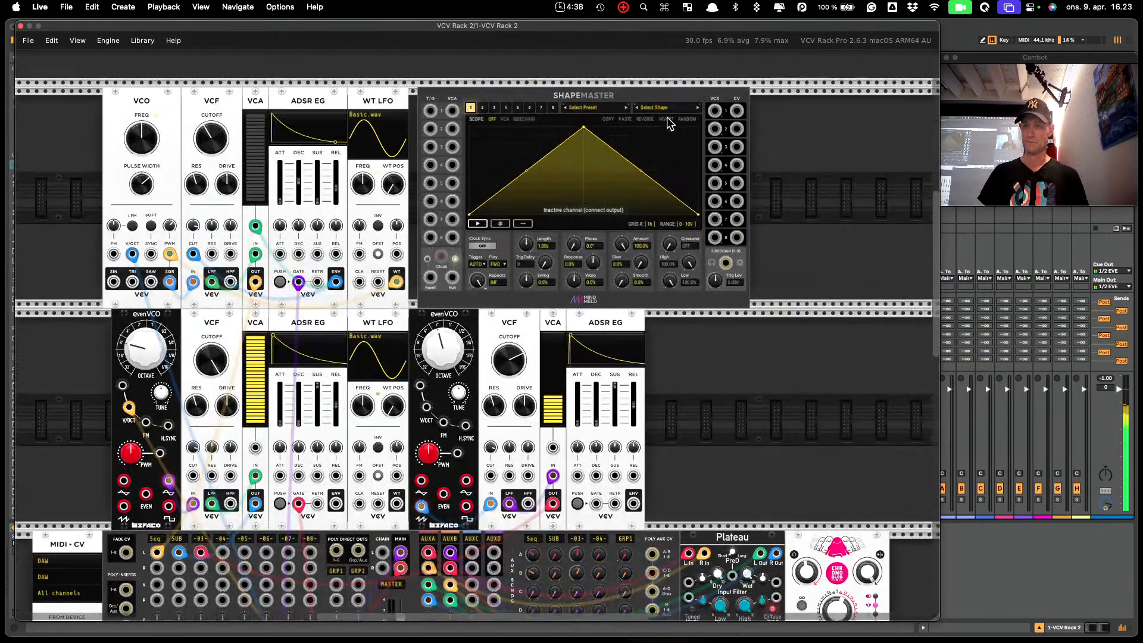
drag(582, 97, 810, 318)
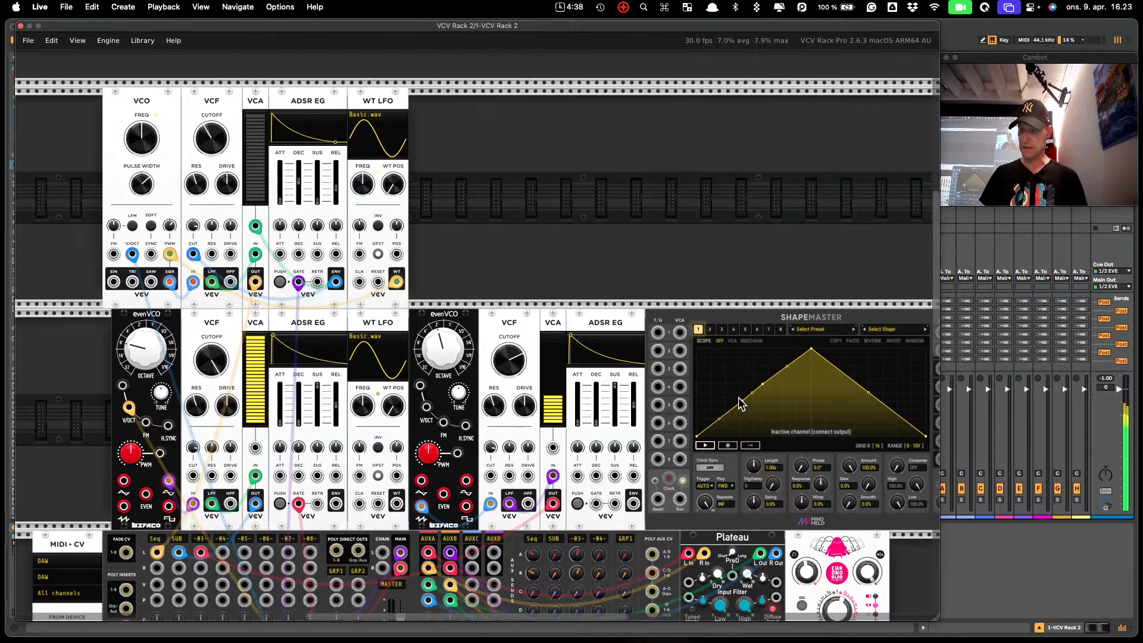
Reshape ShapeMaster channel 1's triangle into a curve with three peaks separated by two valleys
drag(740, 403, 708, 364)
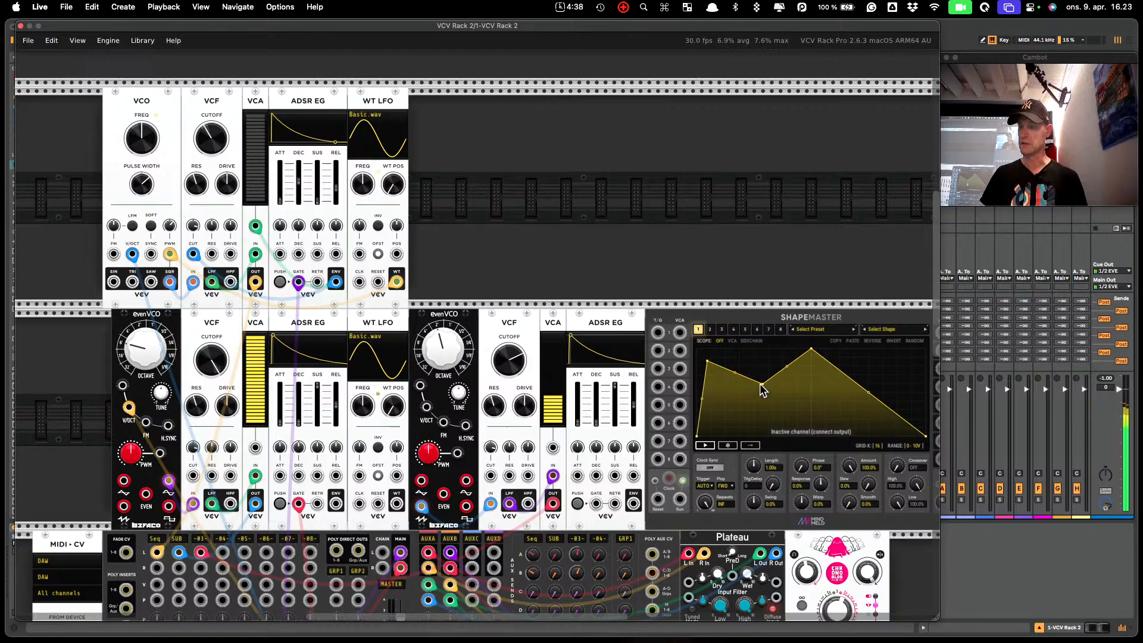
drag(764, 390, 760, 433)
mouse_move(875, 398)
mouse_down()
mouse_move(896, 369)
mouse_move(858, 413)
mouse_up()
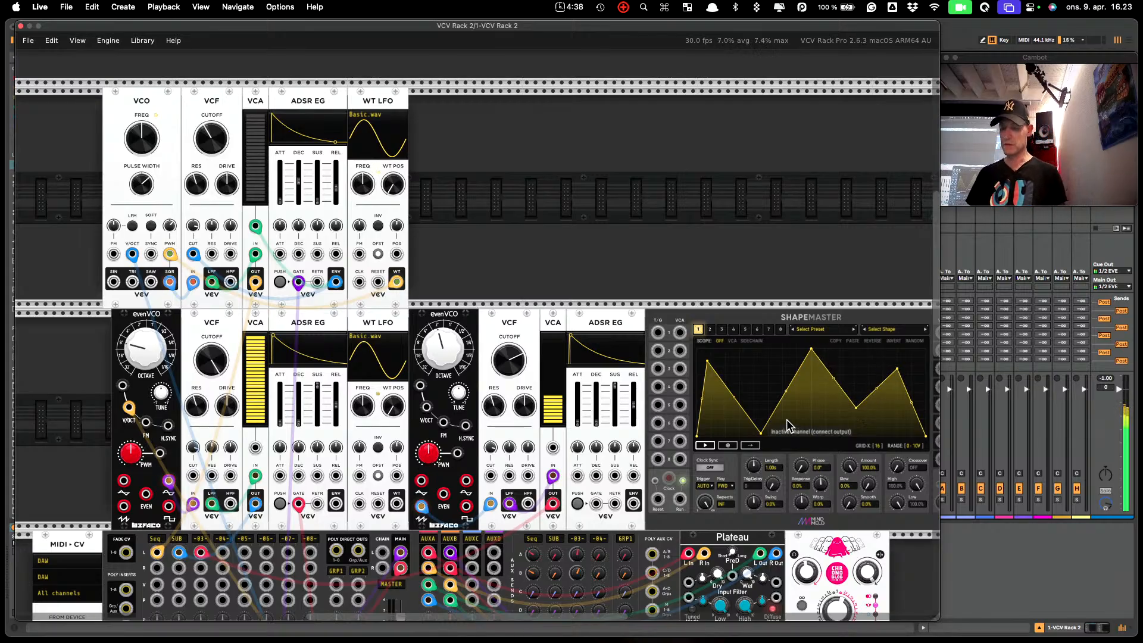
Patch the second Clocked's Clock 1 output to ShapeMaster's channel 1 trigger input
scroll(656, 452, down, 2)
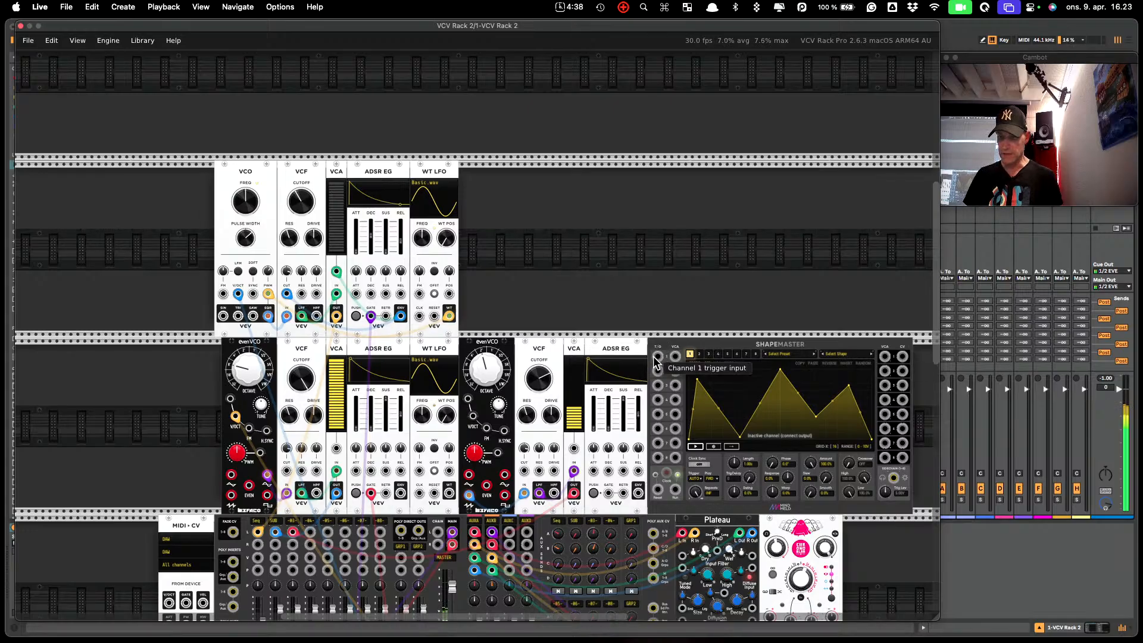
scroll(658, 359, down, 5)
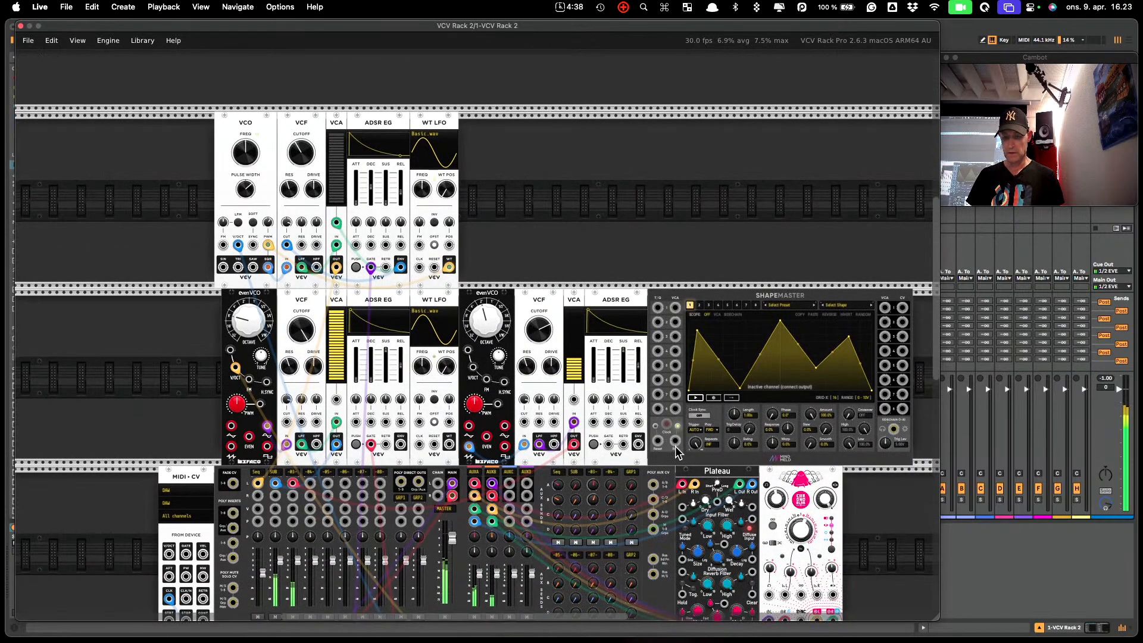
scroll(677, 452, down, 4)
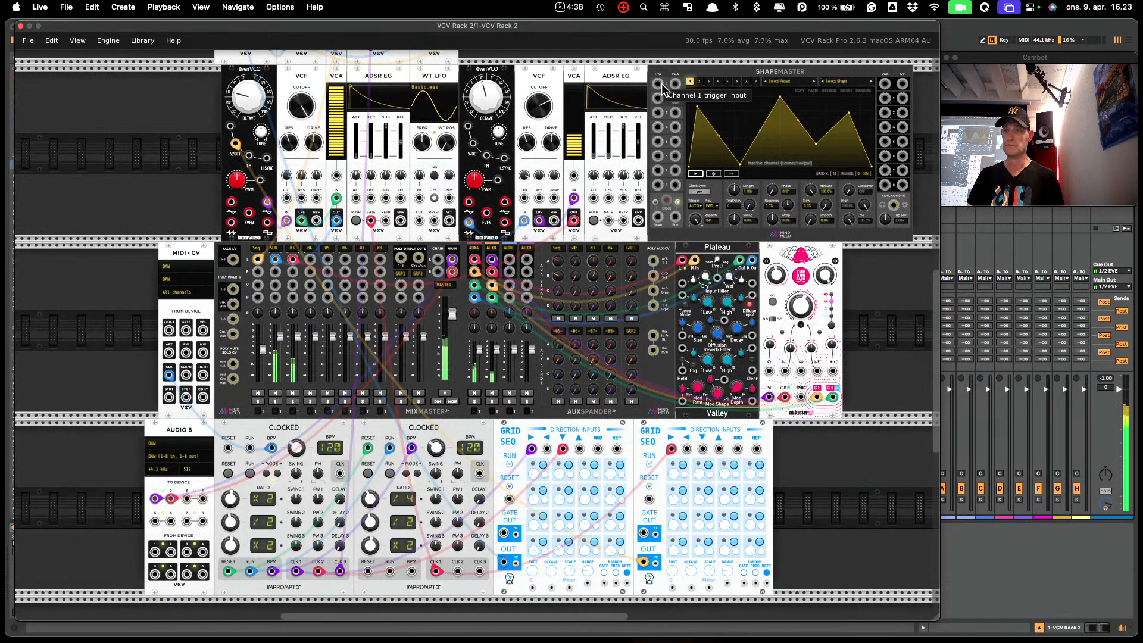
drag(658, 84, 590, 267)
drag(466, 483, 436, 572)
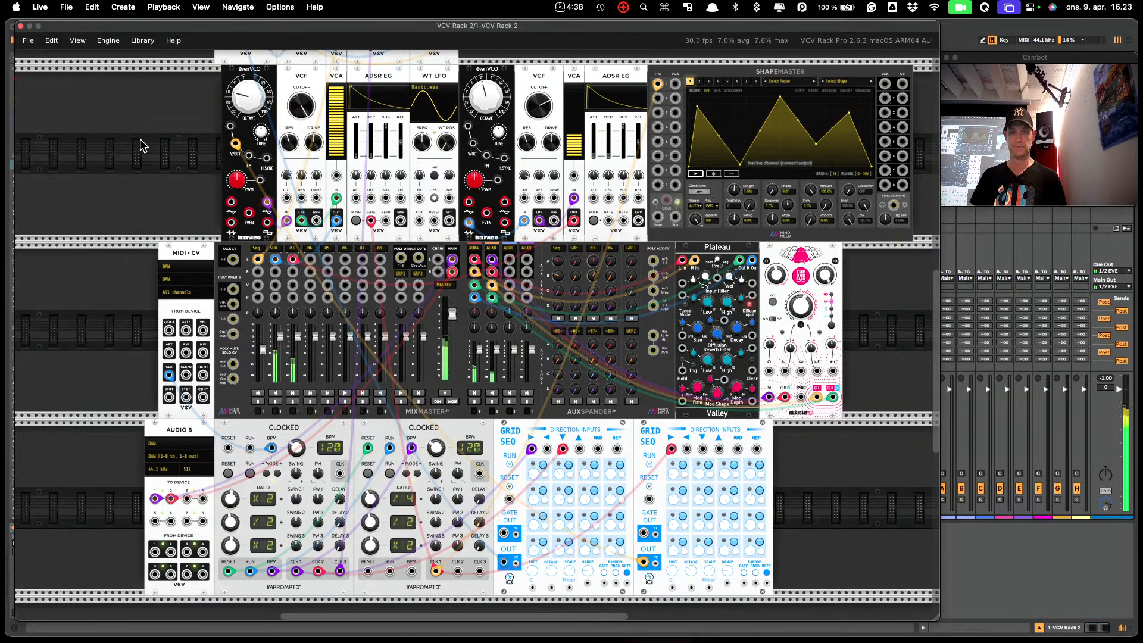
Mute the Seq and SUB channels on MixMaster and restart playback in Ableton Live
click(258, 393)
click(275, 393)
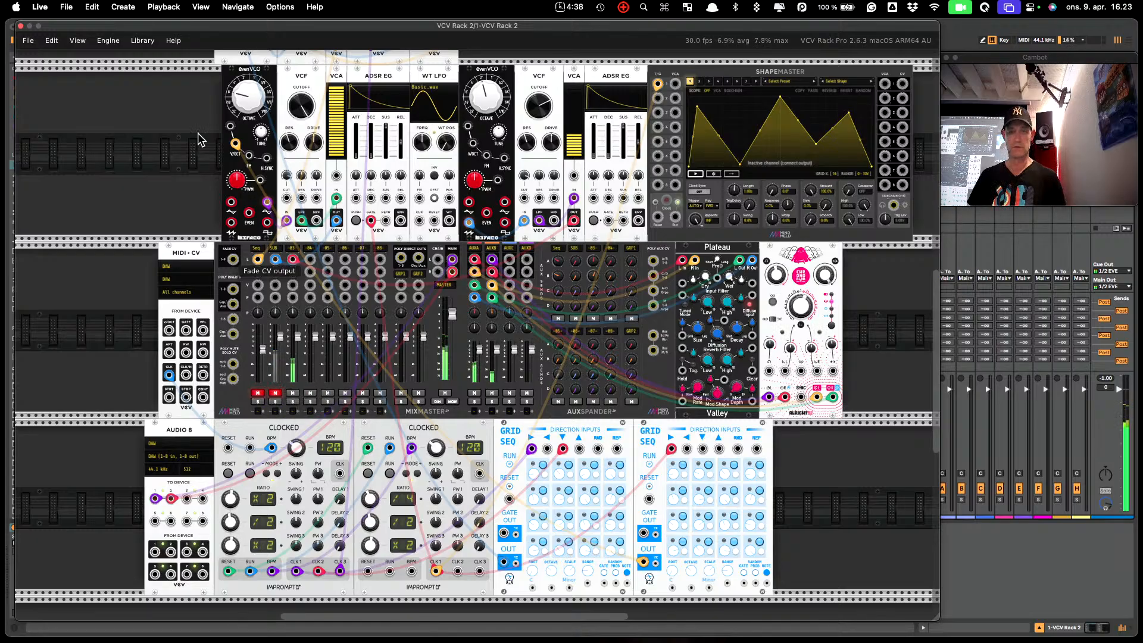
click(1038, 265)
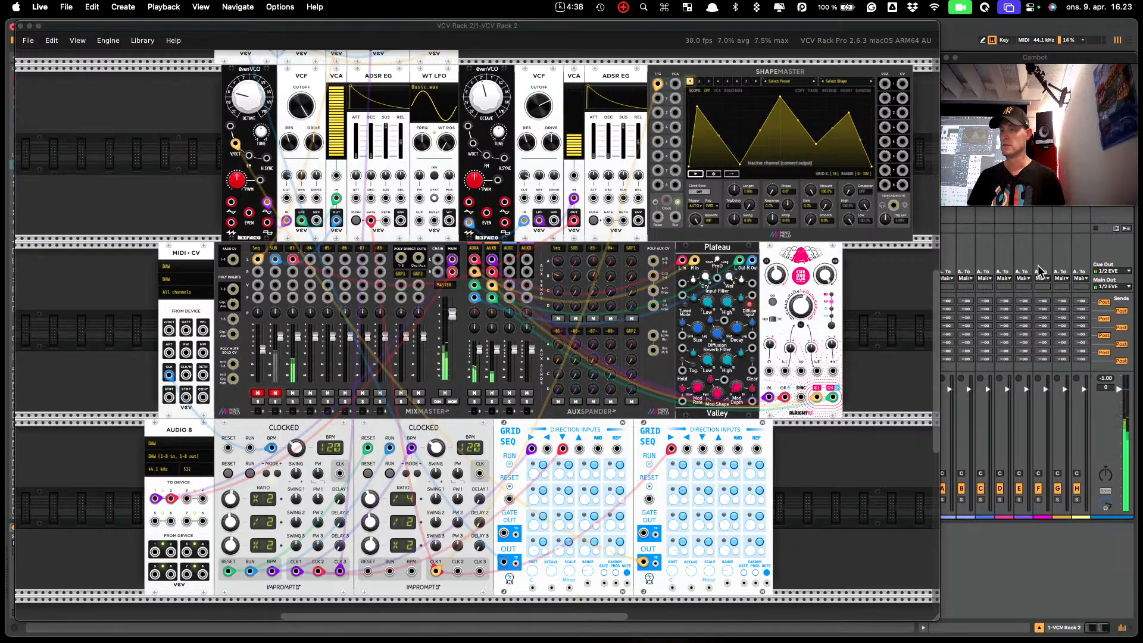
key(space)
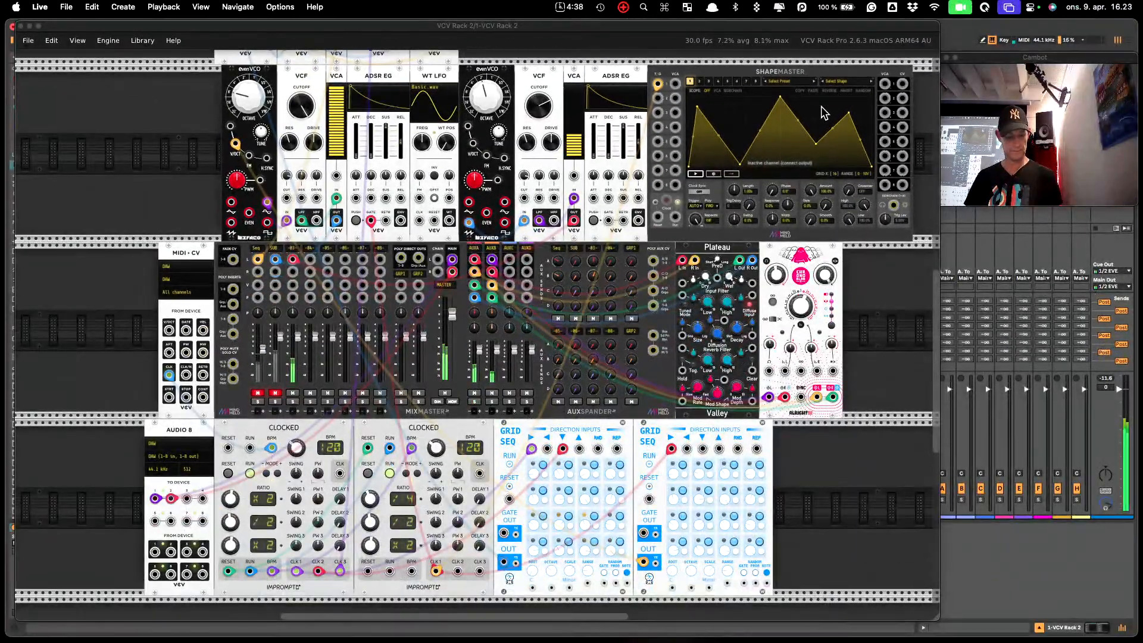
Load the MindMeld drum preset Hats & Snares - 2 bar into ShapeMaster channel 1
scroll(823, 138, up, 2)
scroll(821, 122, up, 5)
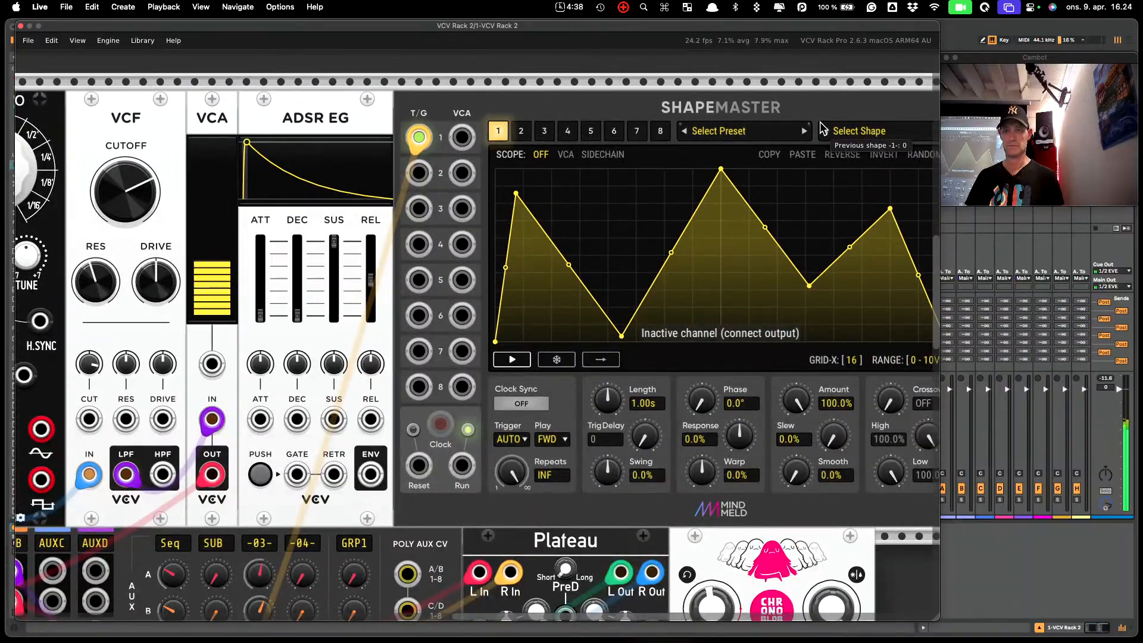
click(782, 136)
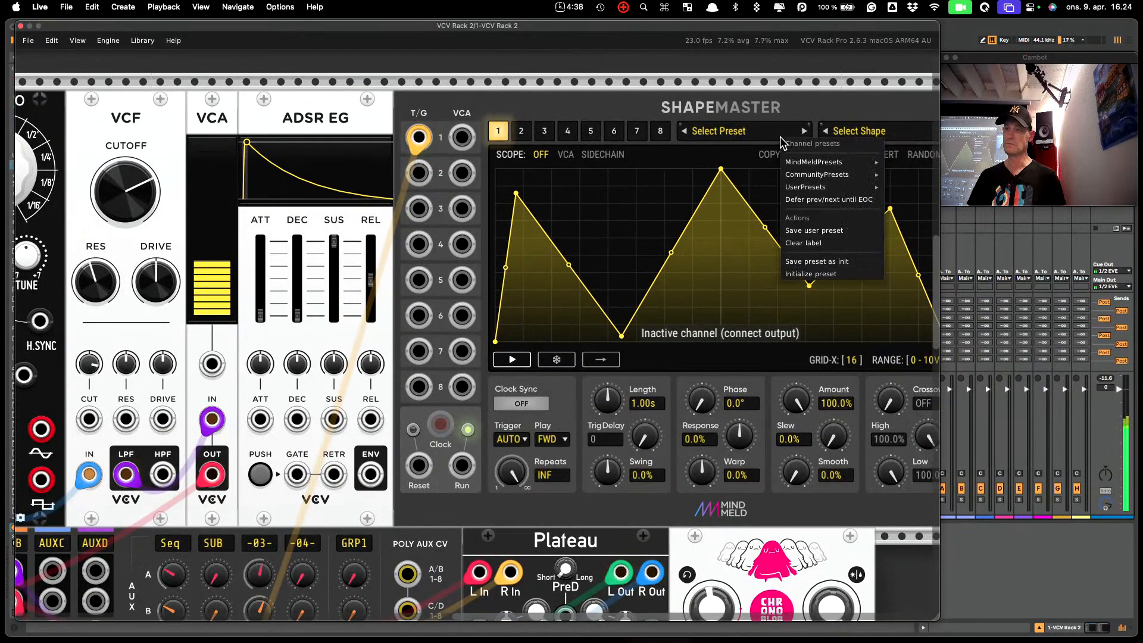
mouse_move(825, 167)
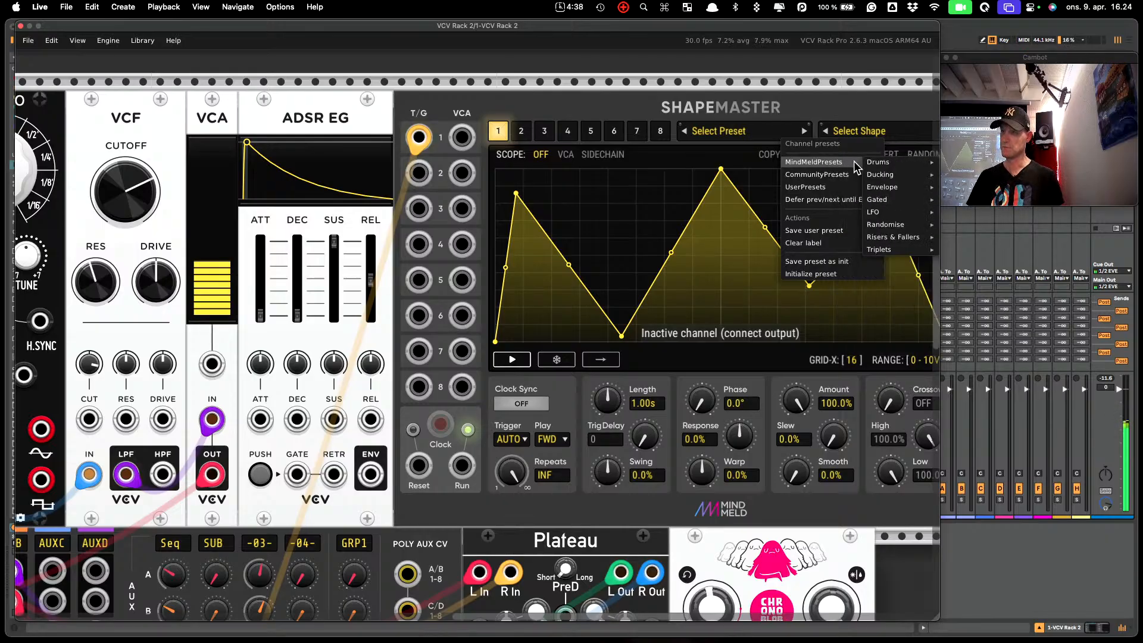
mouse_move(875, 161)
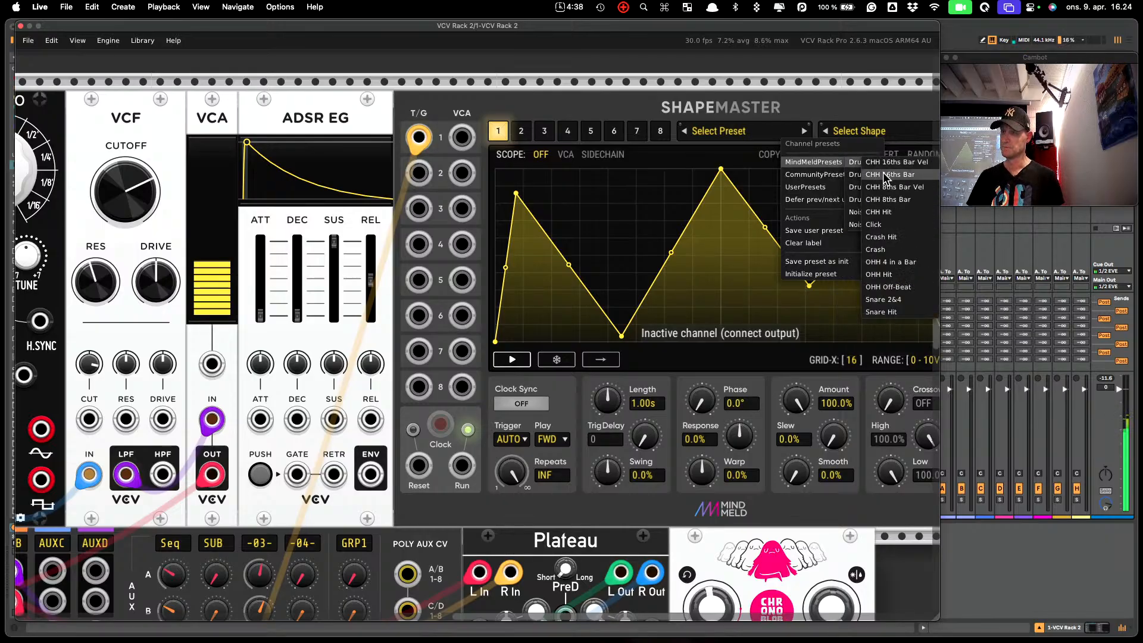
click(861, 213)
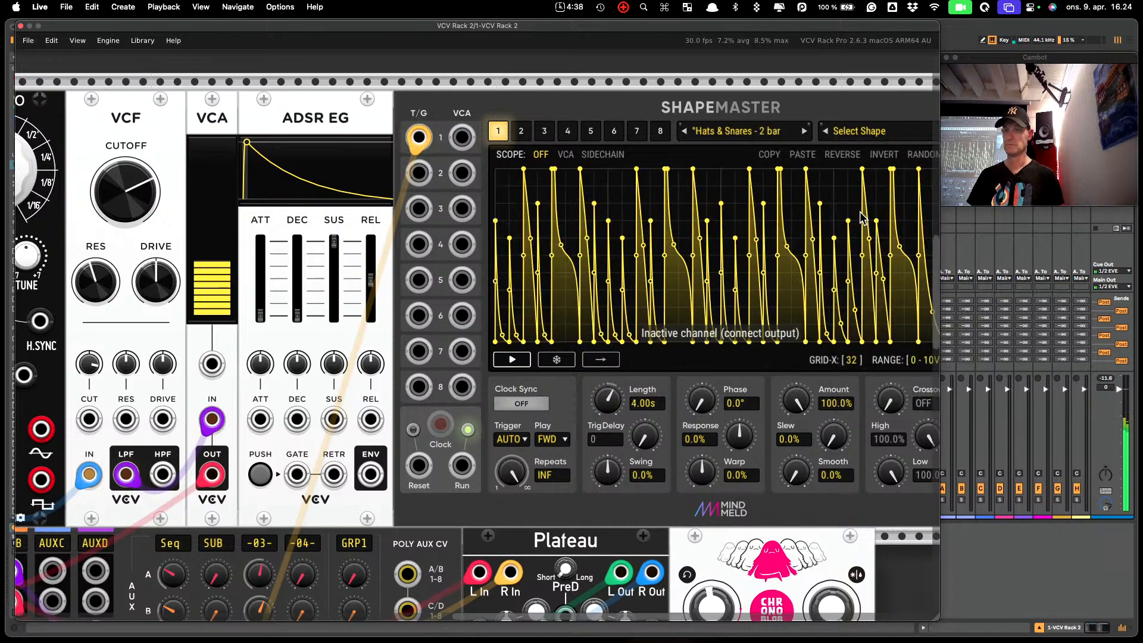
click(773, 142)
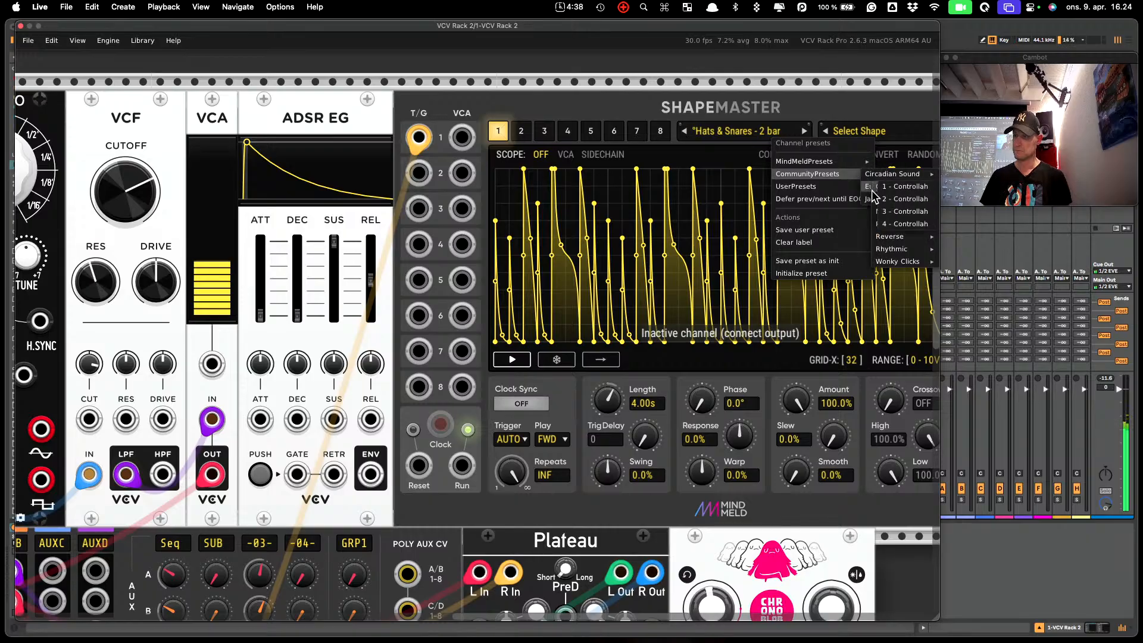
mouse_move(844, 170)
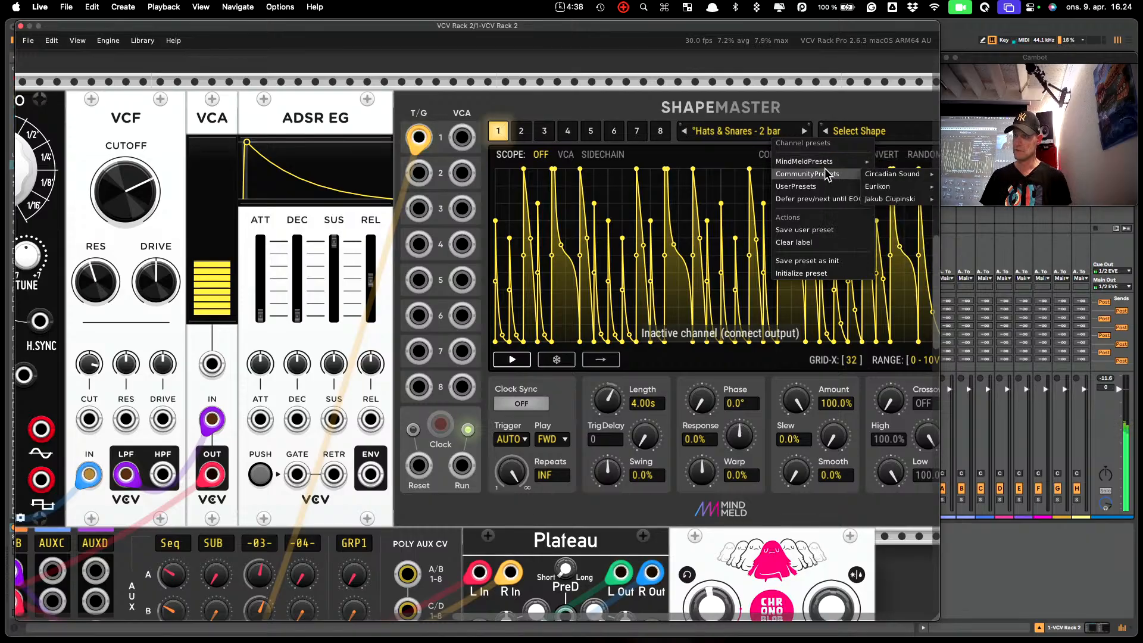
click(939, 623)
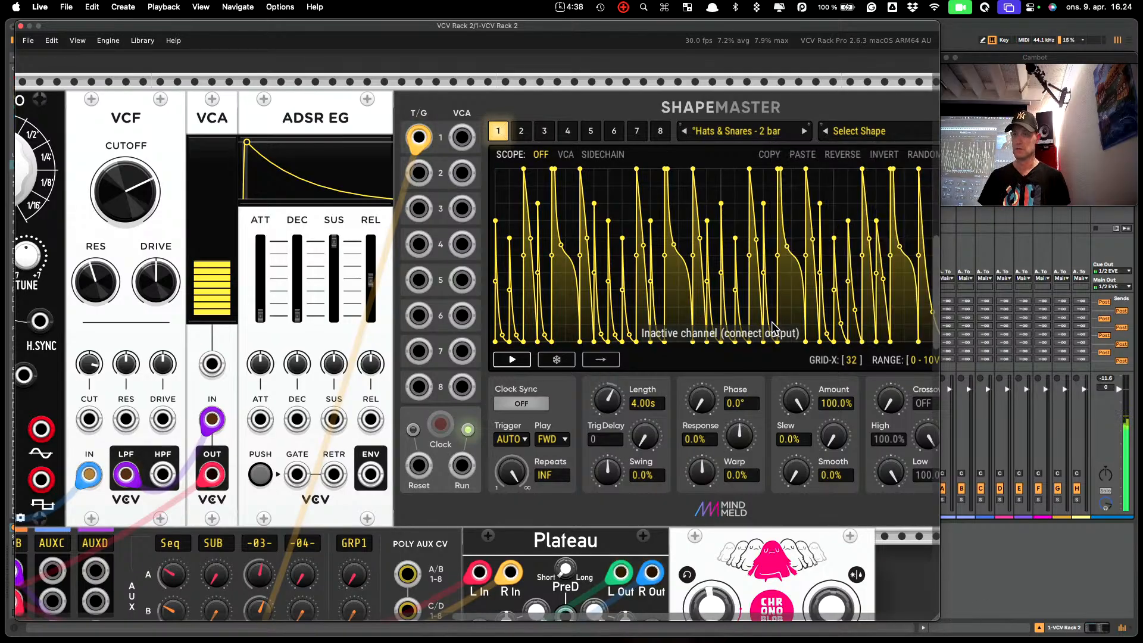
scroll(639, 225, left, 4)
scroll(638, 226, right, 8)
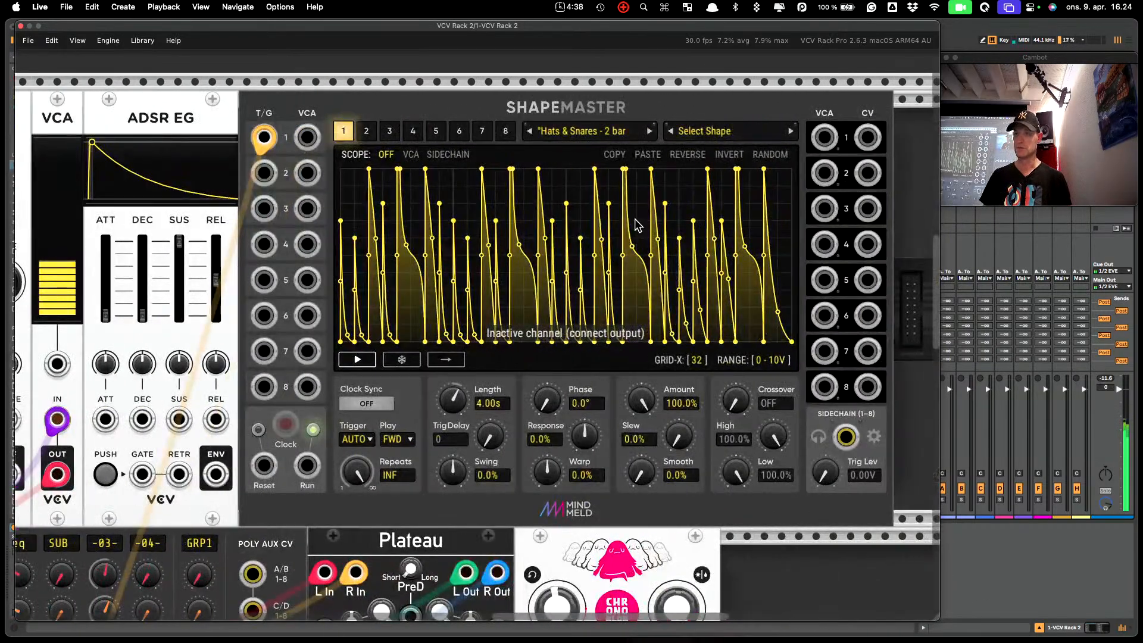
Load the MindMeld 16-step scale sequencer preset 16S Locrian into ShapeMaster channel 1
click(650, 131)
click(625, 135)
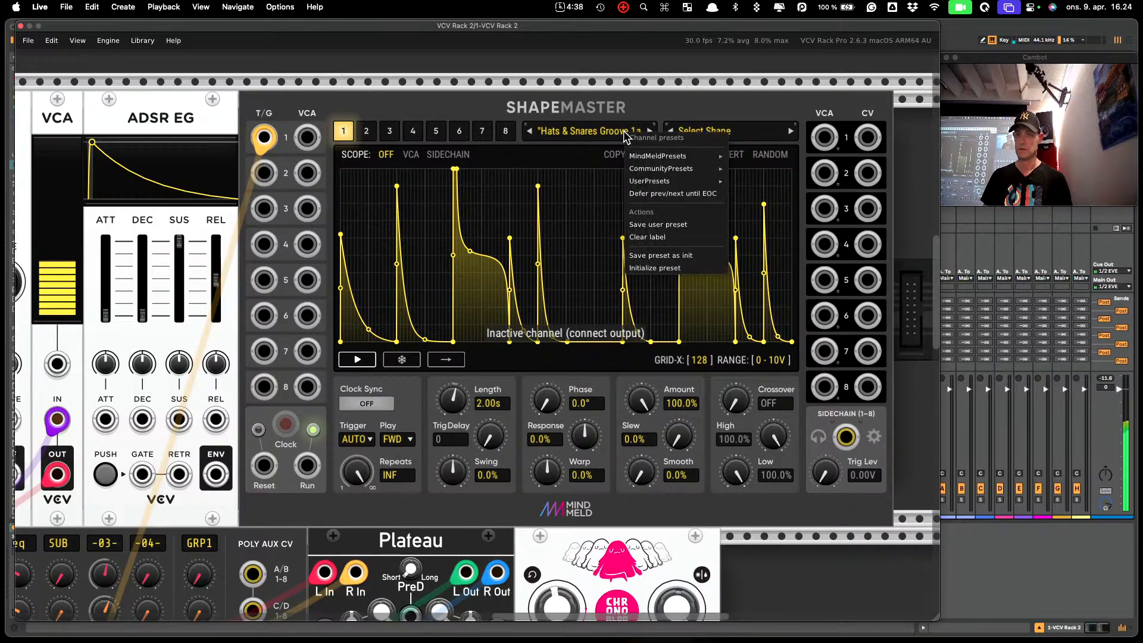
mouse_move(661, 168)
mouse_move(741, 182)
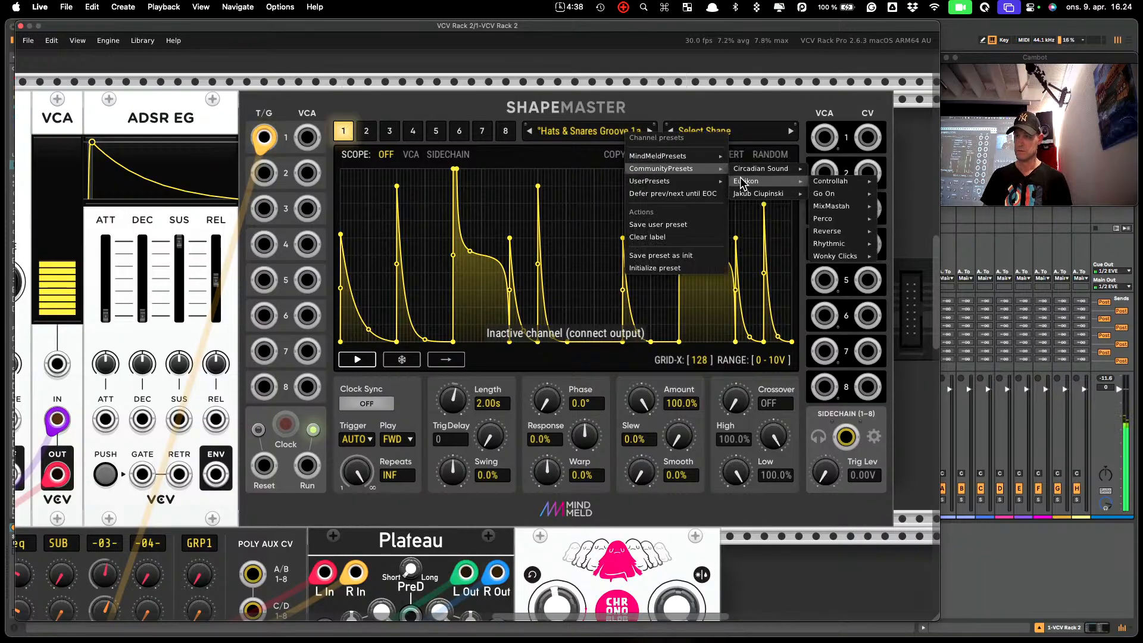
mouse_move(702, 156)
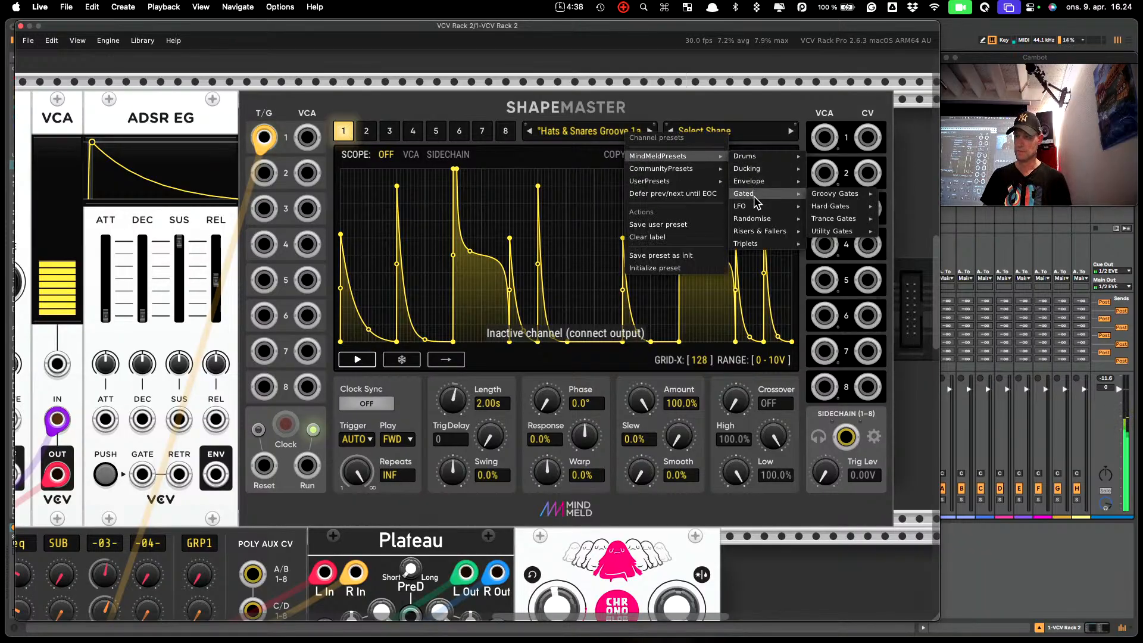
mouse_move(753, 219)
mouse_move(829, 234)
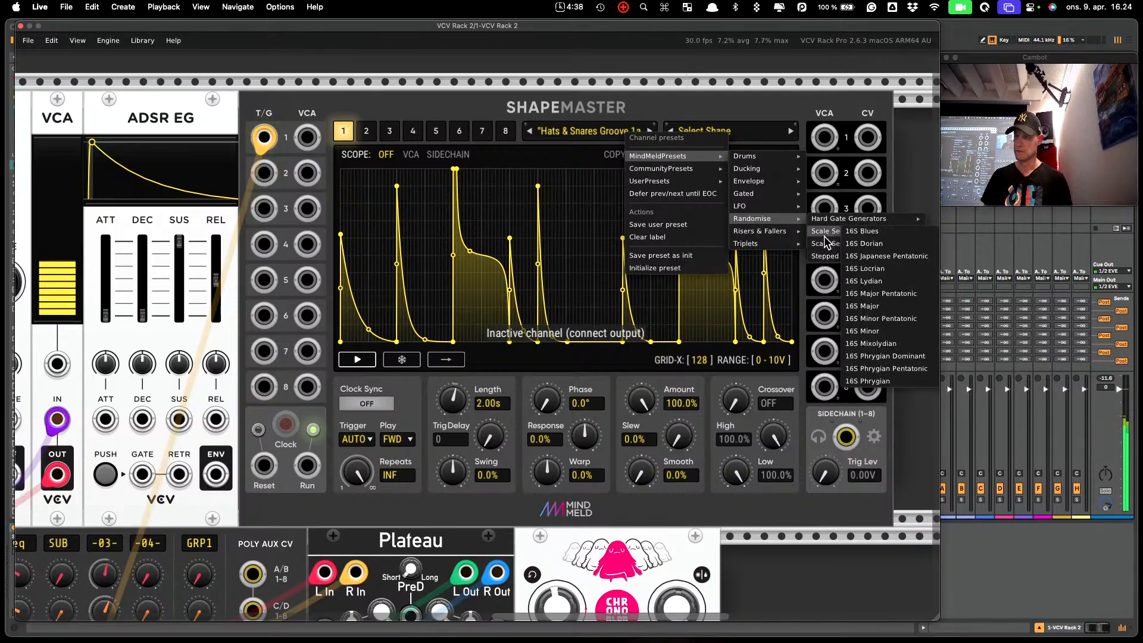
click(912, 269)
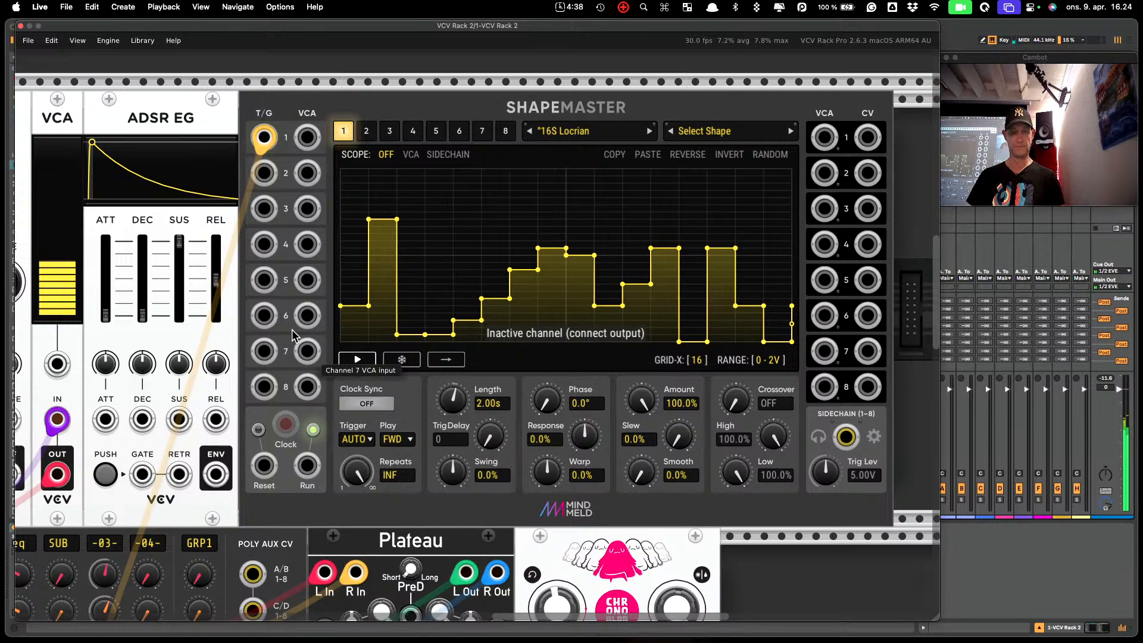
Move the clock cable from ShapeMaster's channel 1 trigger to its Run input, and source it from the second Clocked's Clock 2 output
drag(263, 138, 301, 469)
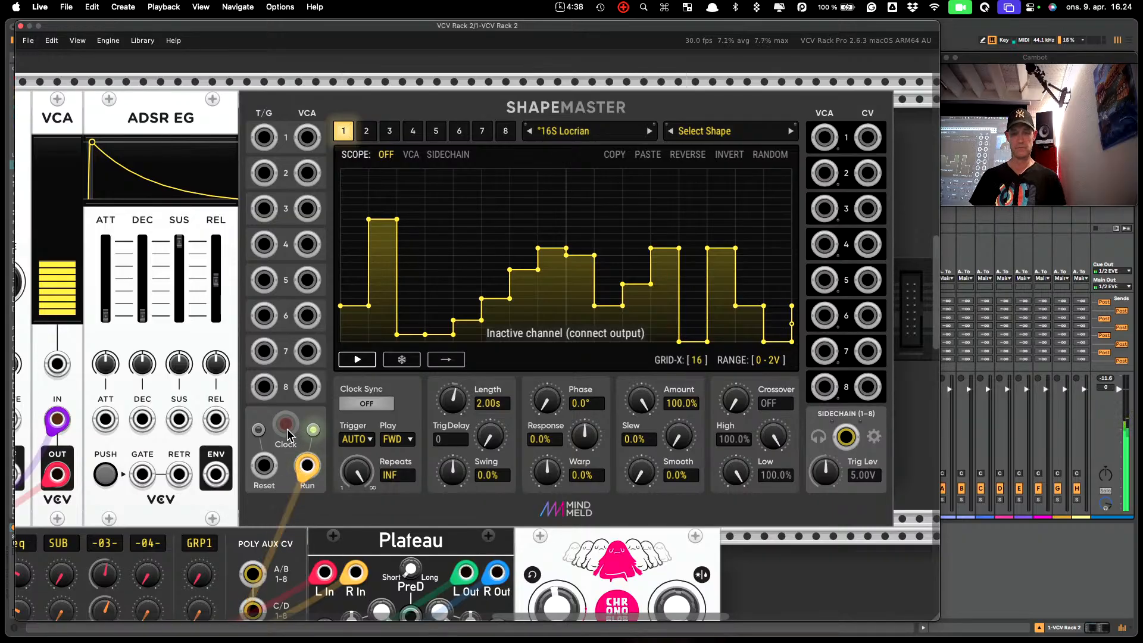
scroll(314, 456, down, 5)
scroll(314, 456, down, 15)
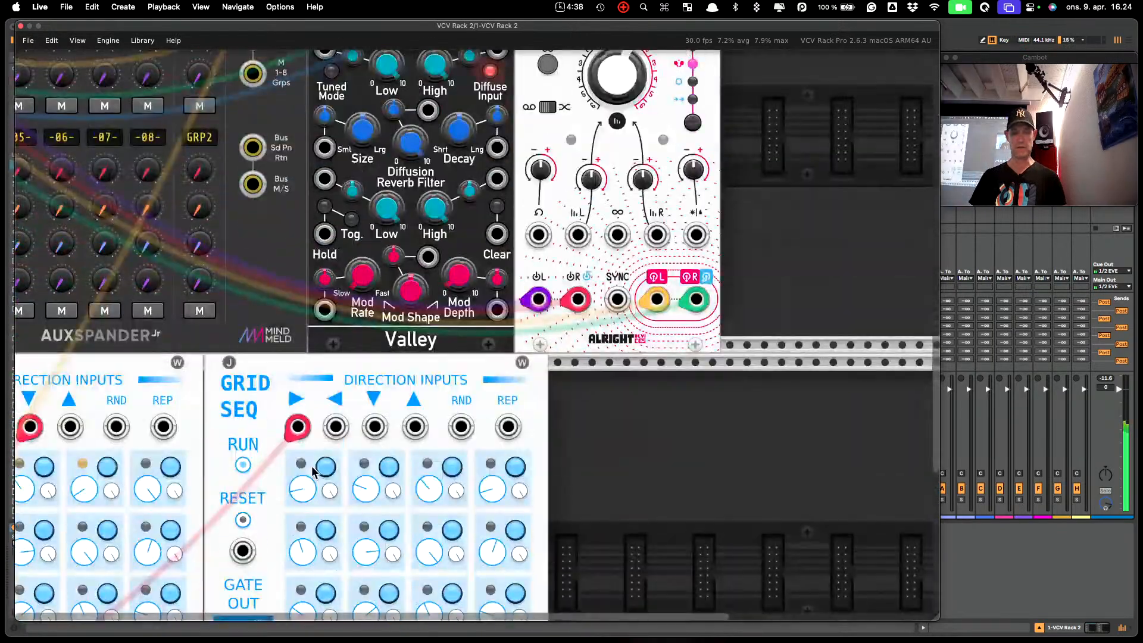
scroll(314, 473, down, 10)
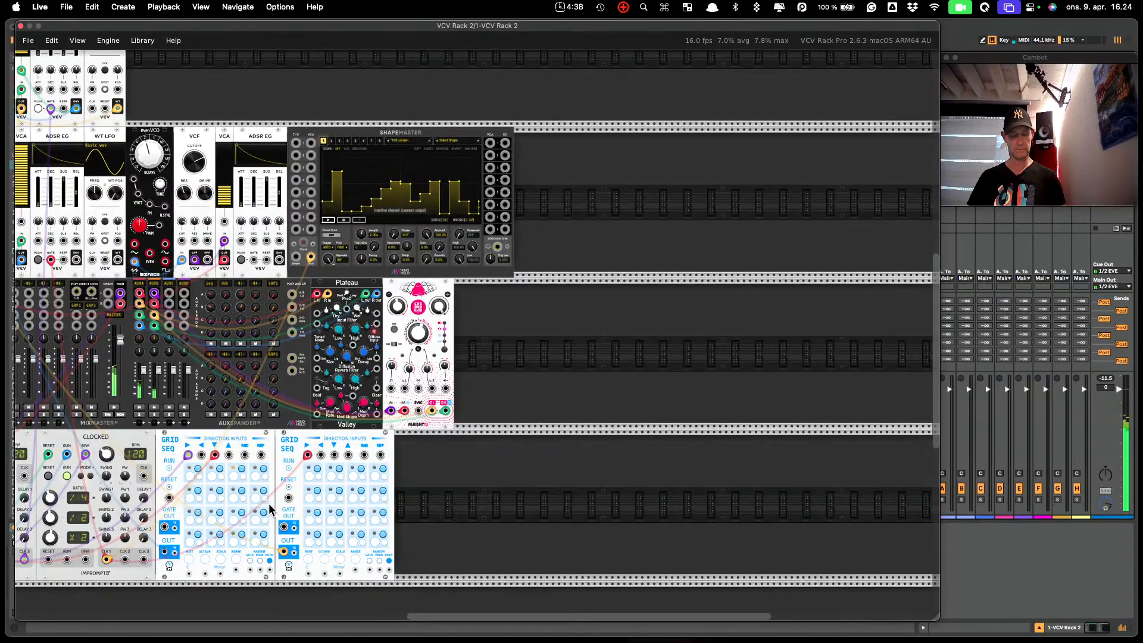
scroll(270, 502, left, 6)
scroll(270, 503, left, 2)
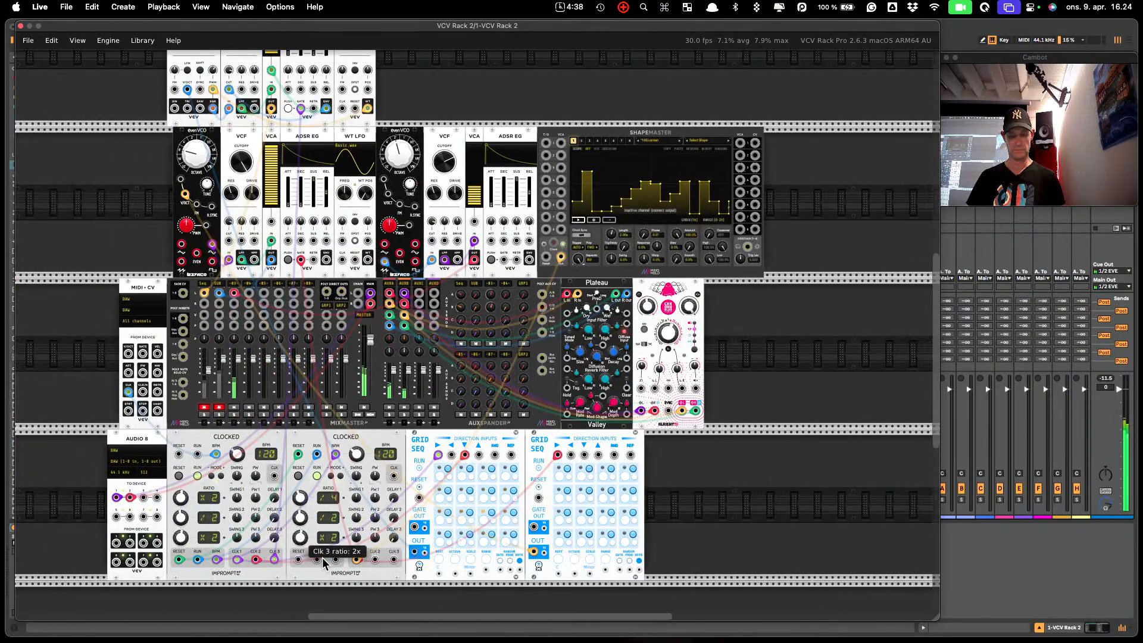
drag(365, 568, 376, 559)
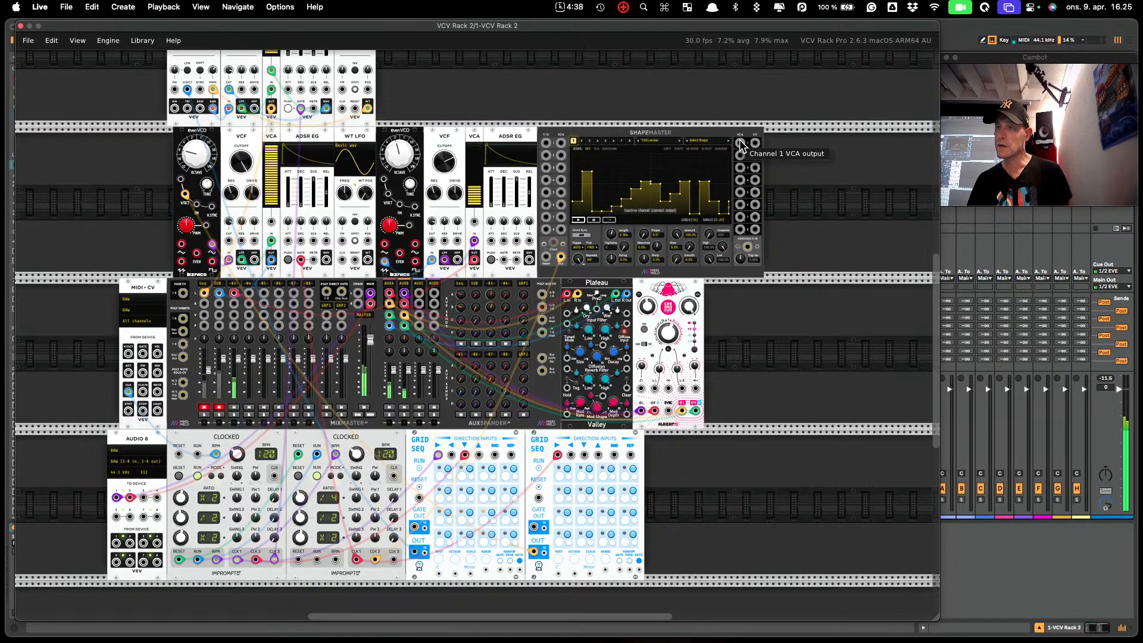
Patch ShapeMaster's channel 1 CV output to the third voice's VCA CV input and set the VCA level to 100%
drag(740, 146, 475, 221)
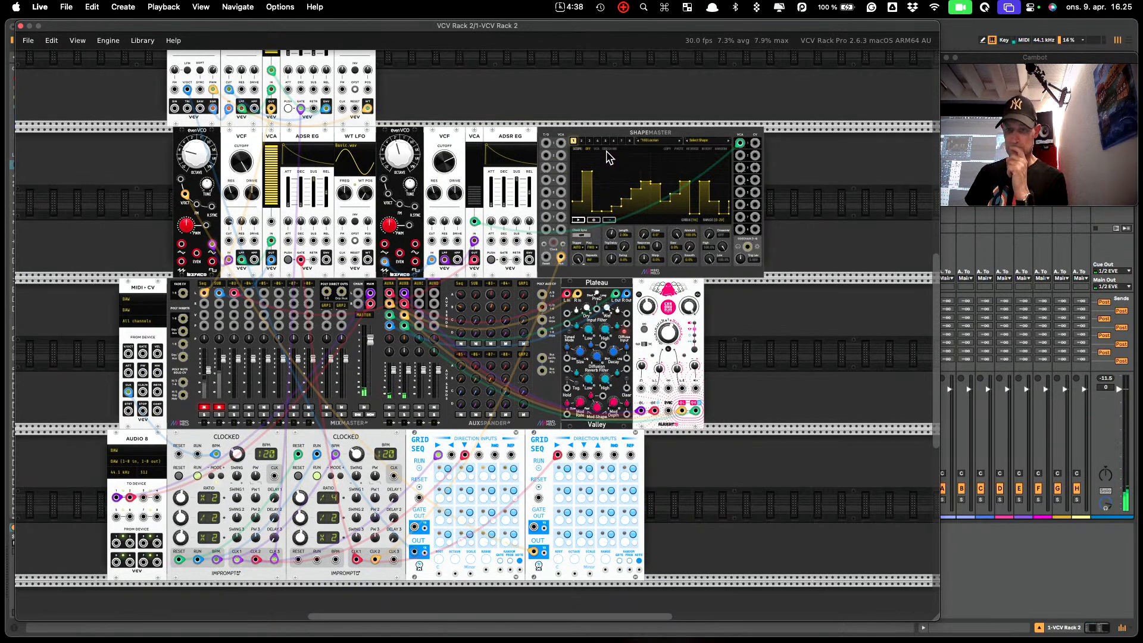
drag(479, 186, 479, 145)
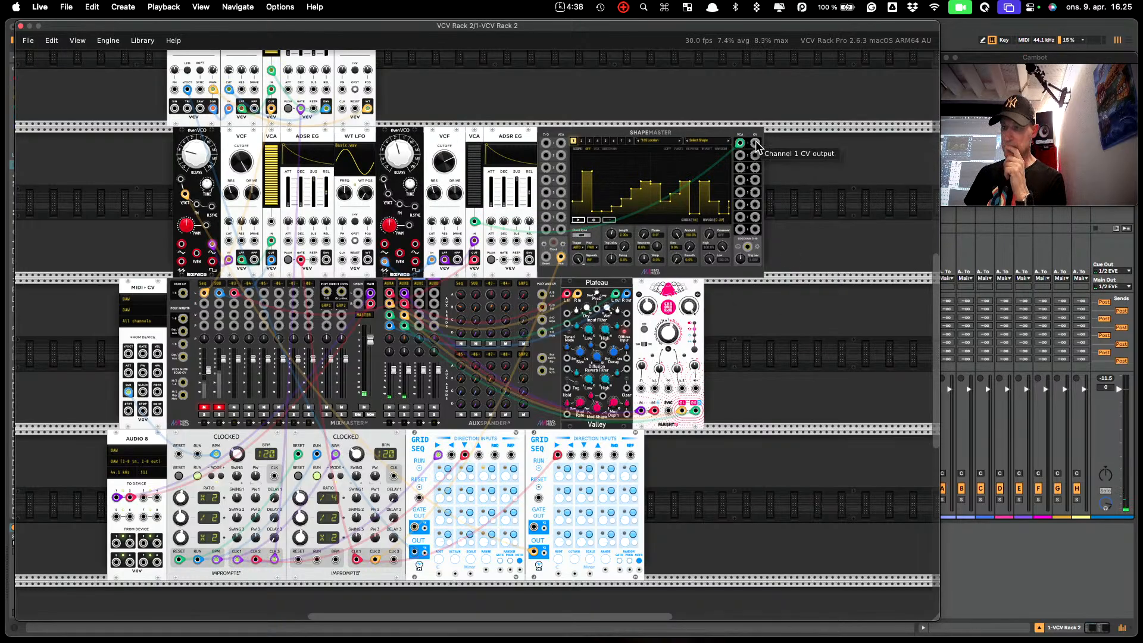
drag(740, 143, 755, 144)
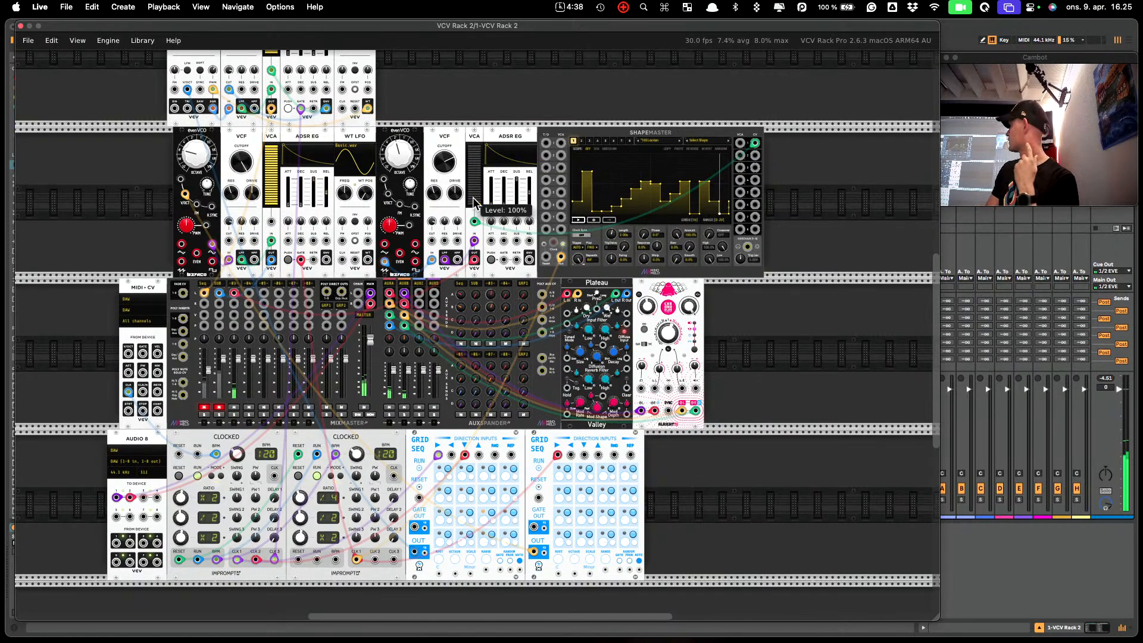
Switch ShapeMaster channel 1 to the next 16-step scale preset and adjust the third voice's VCF cutoff frequency
click(680, 141)
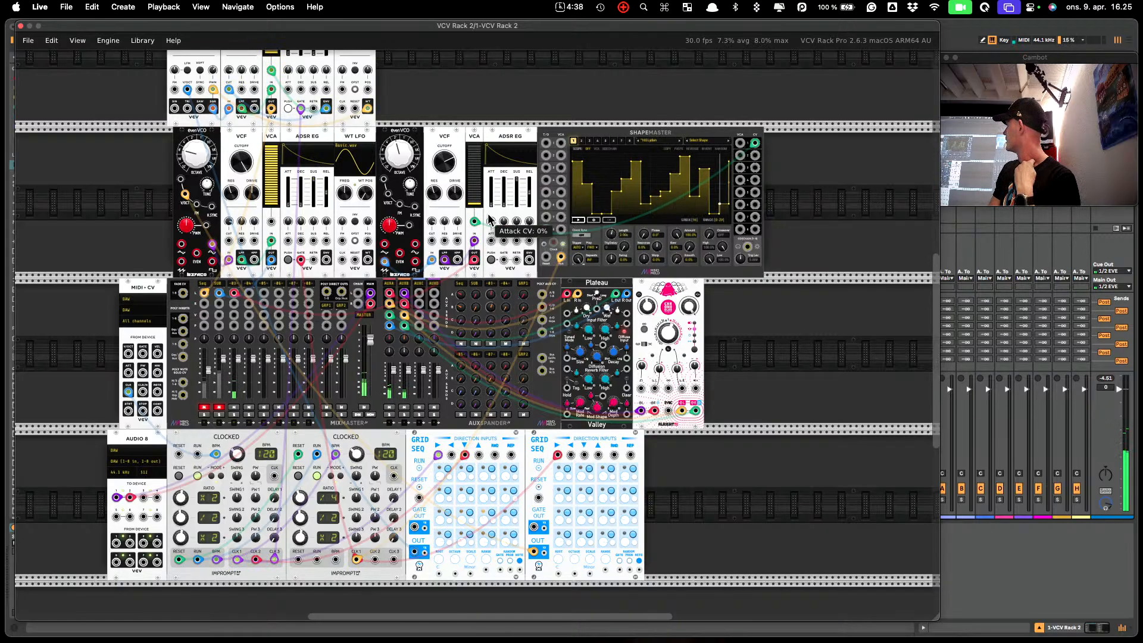
drag(448, 163, 448, 218)
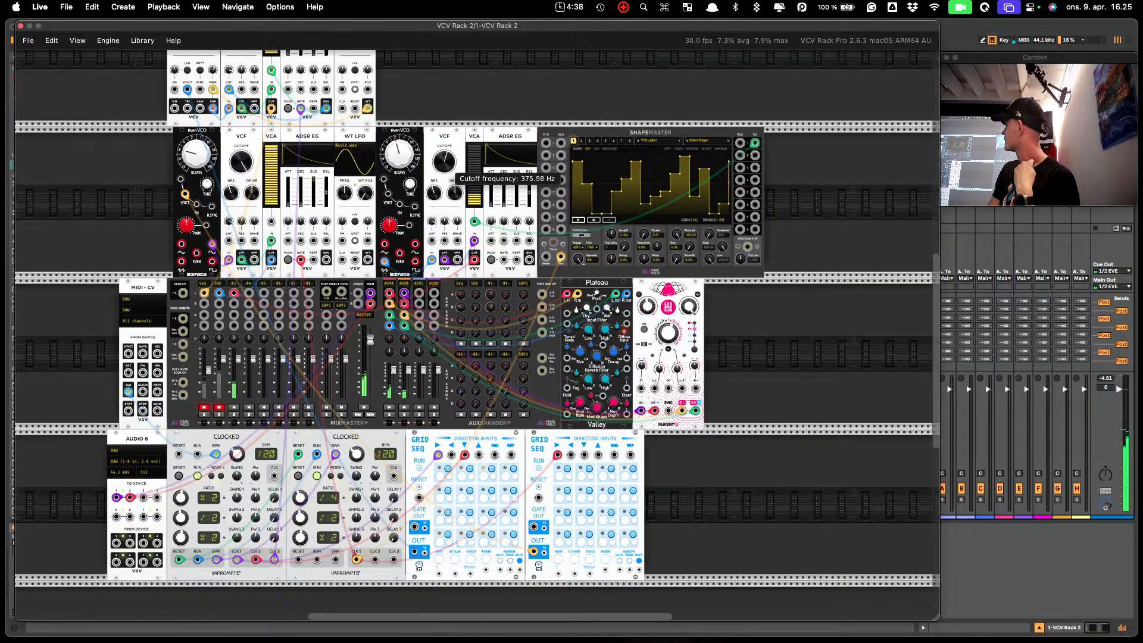
drag(450, 170, 450, 202)
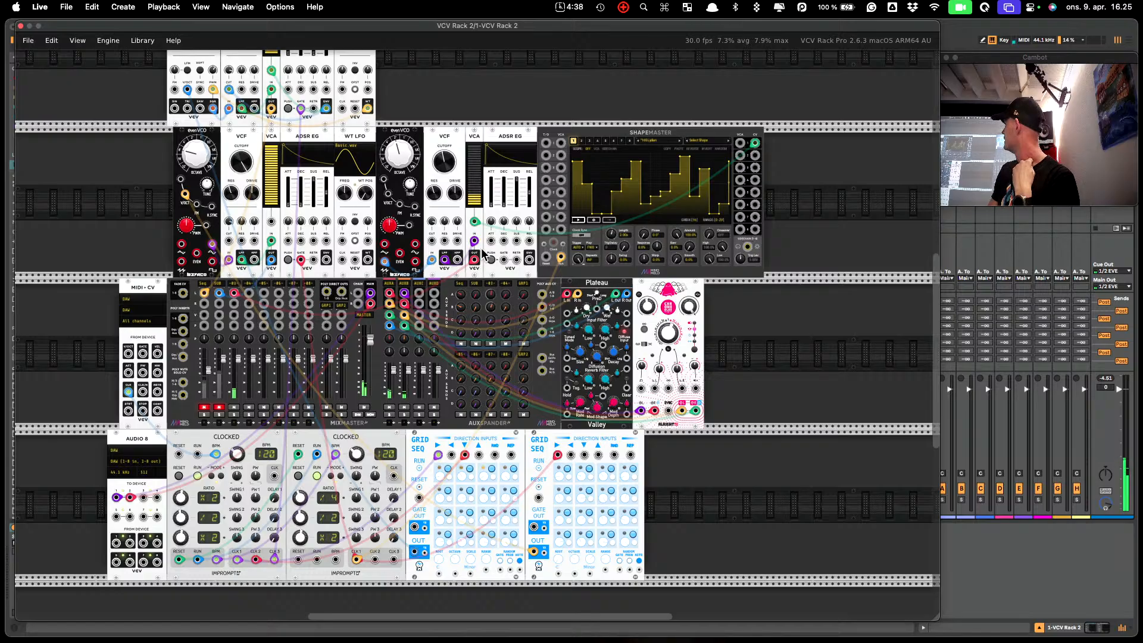
Load the MindMeld hard gate generator preset Grid16_Segs8-32_Gates into ShapeMaster channel 2
click(581, 141)
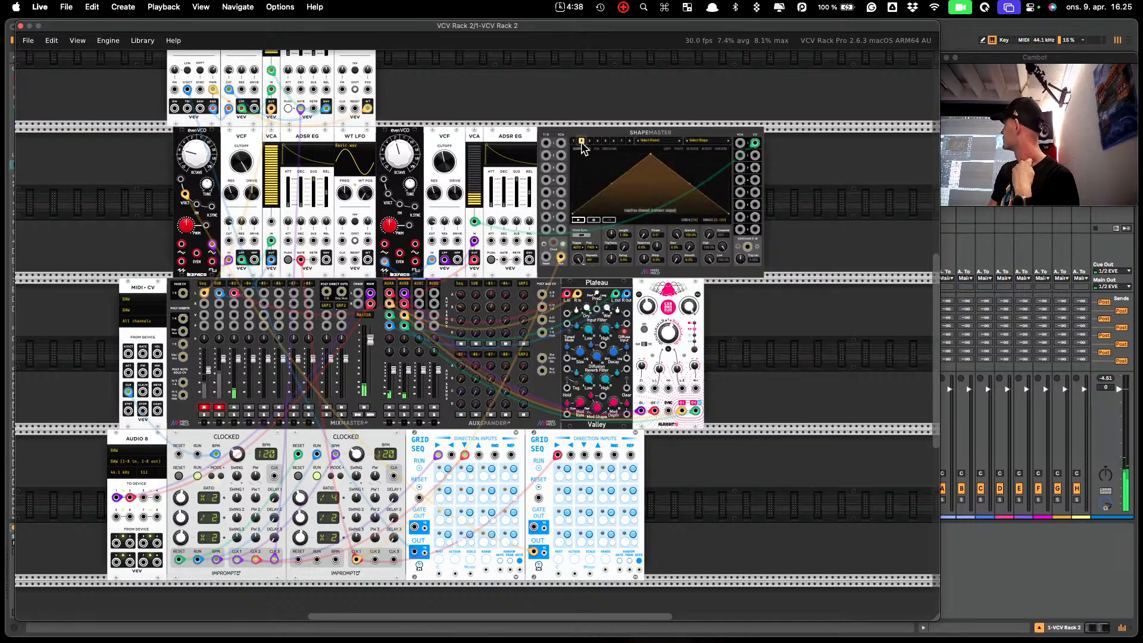
click(666, 139)
mouse_move(697, 168)
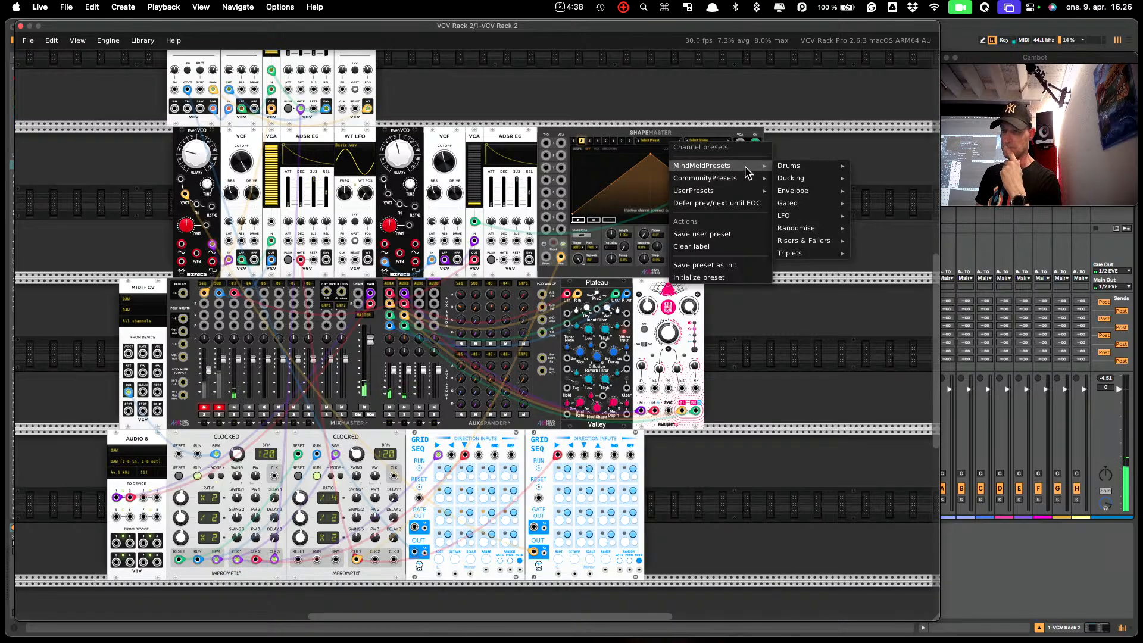
mouse_move(807, 230)
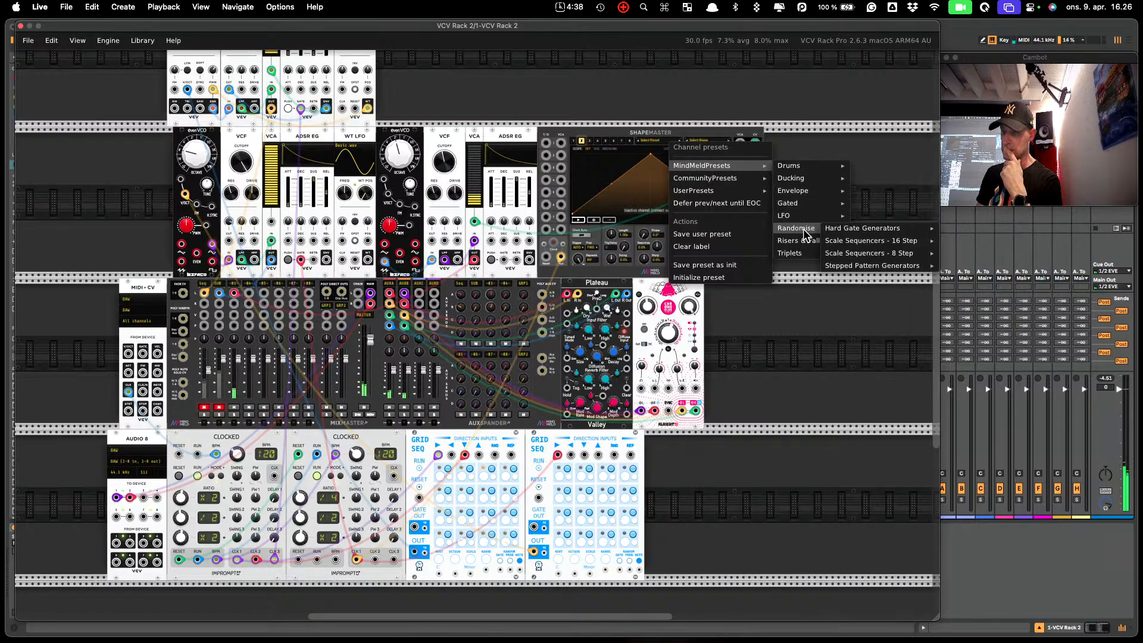
mouse_move(838, 259)
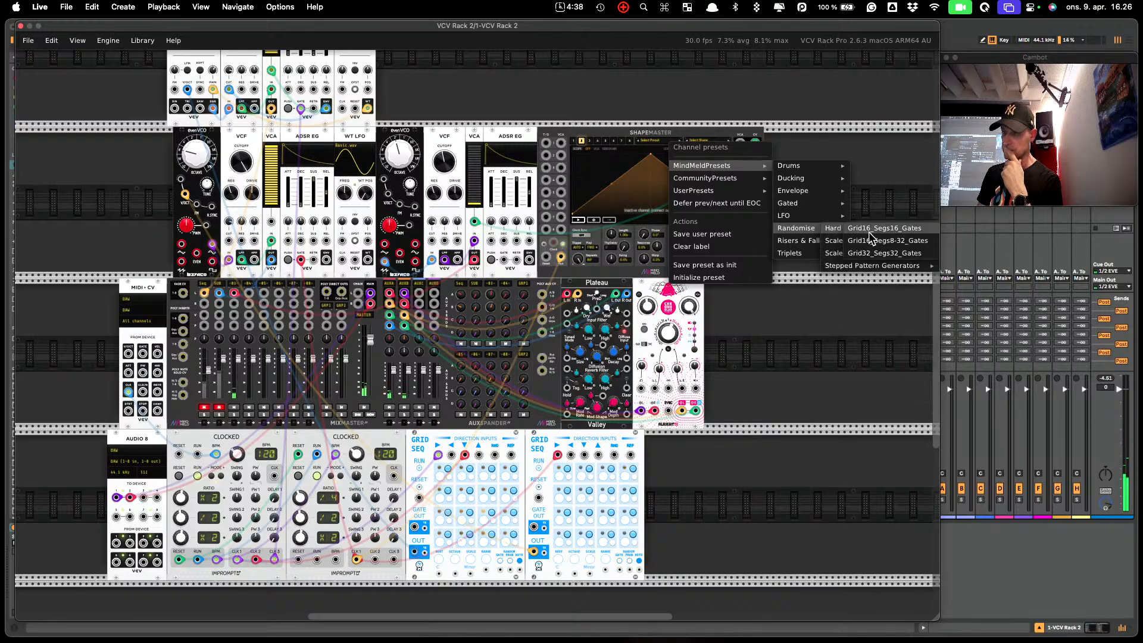
click(886, 241)
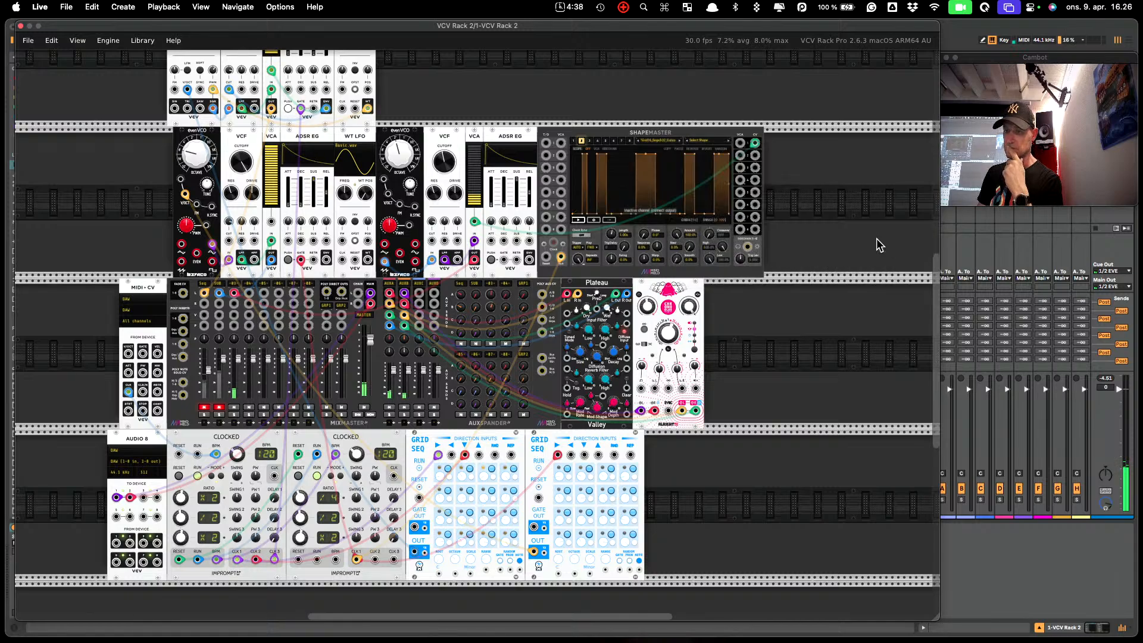
Patch ShapeMaster's channel 2 CV output to the third voice's VCF cutoff input and adjust the filter cutoff
drag(755, 156, 432, 241)
drag(450, 166, 449, 154)
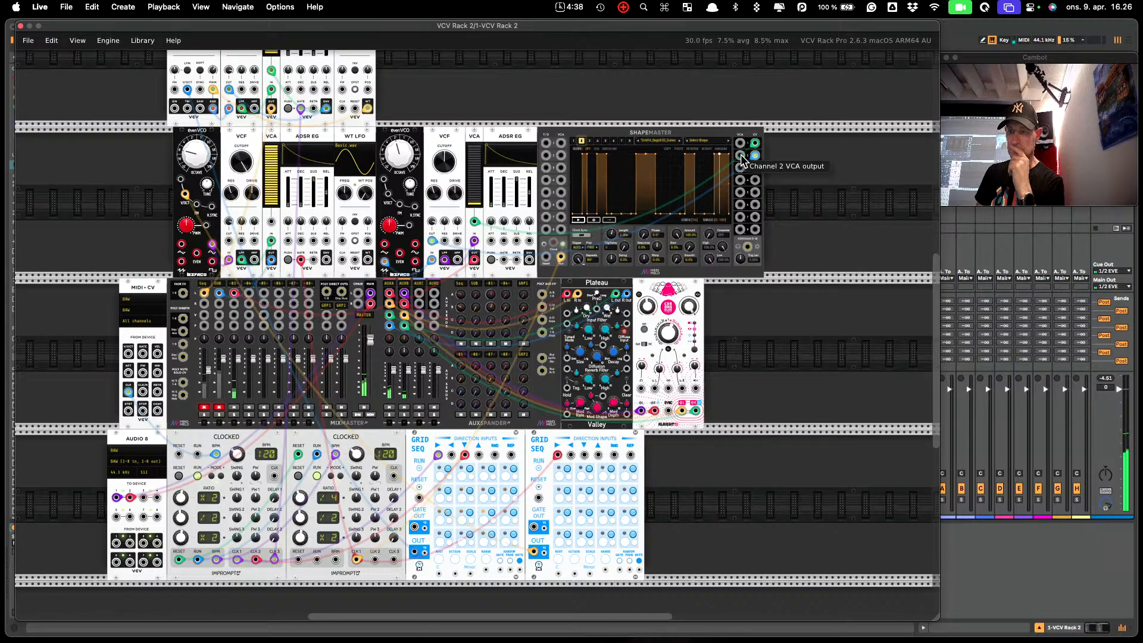
Replace ShapeMaster channel 2's preset with the Circadian Sound community preset Groove - Warped - 2
click(677, 142)
click(660, 141)
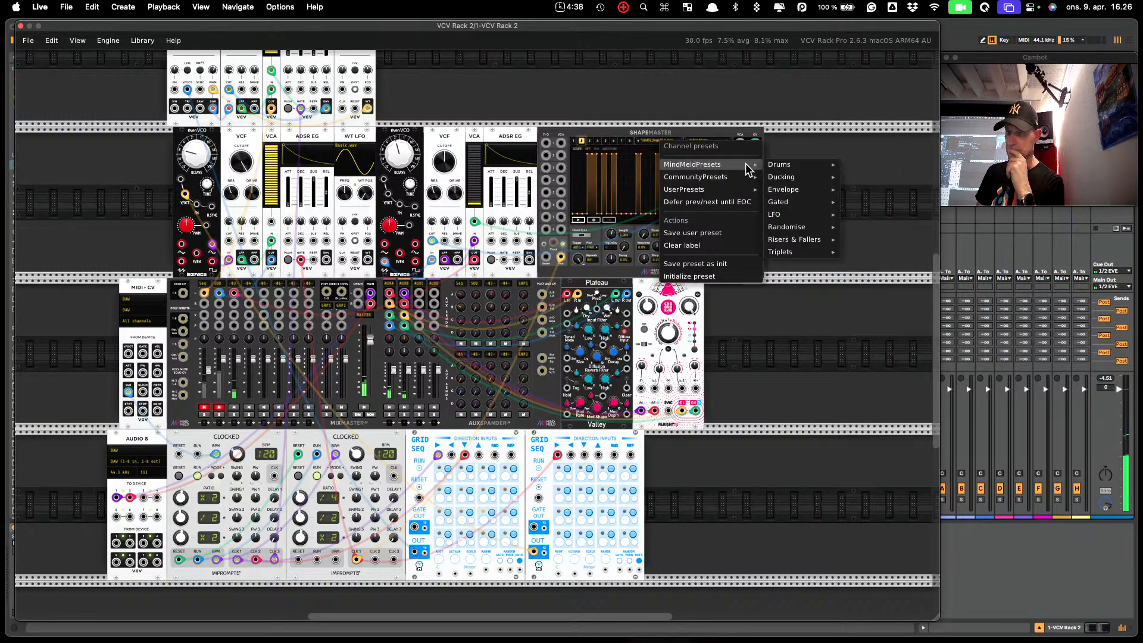
mouse_move(750, 177)
mouse_move(797, 177)
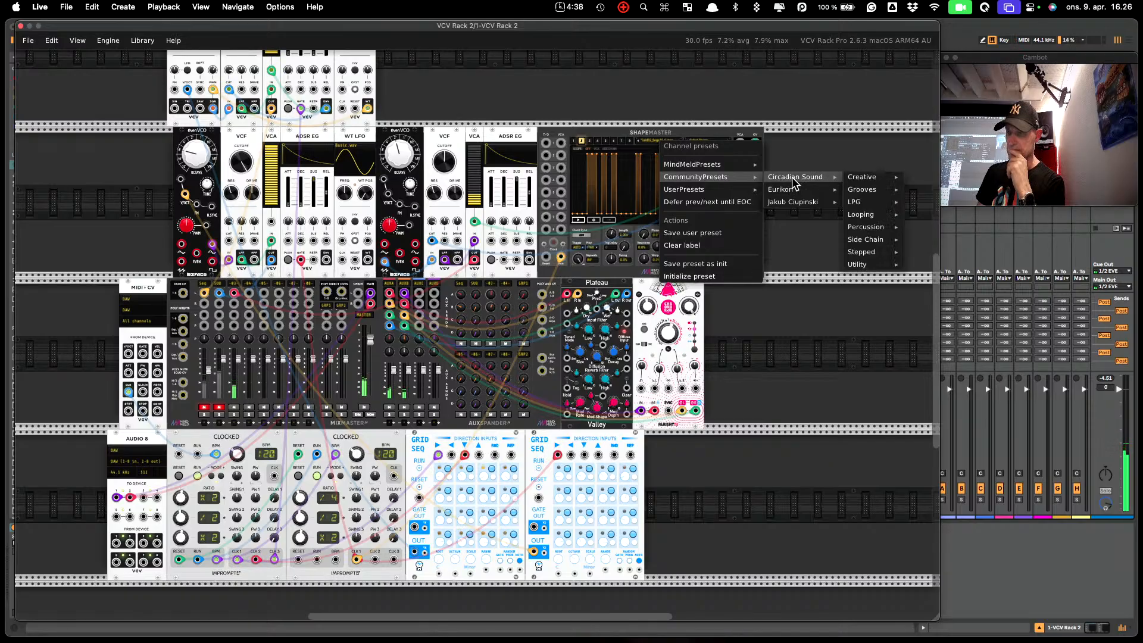
click(869, 178)
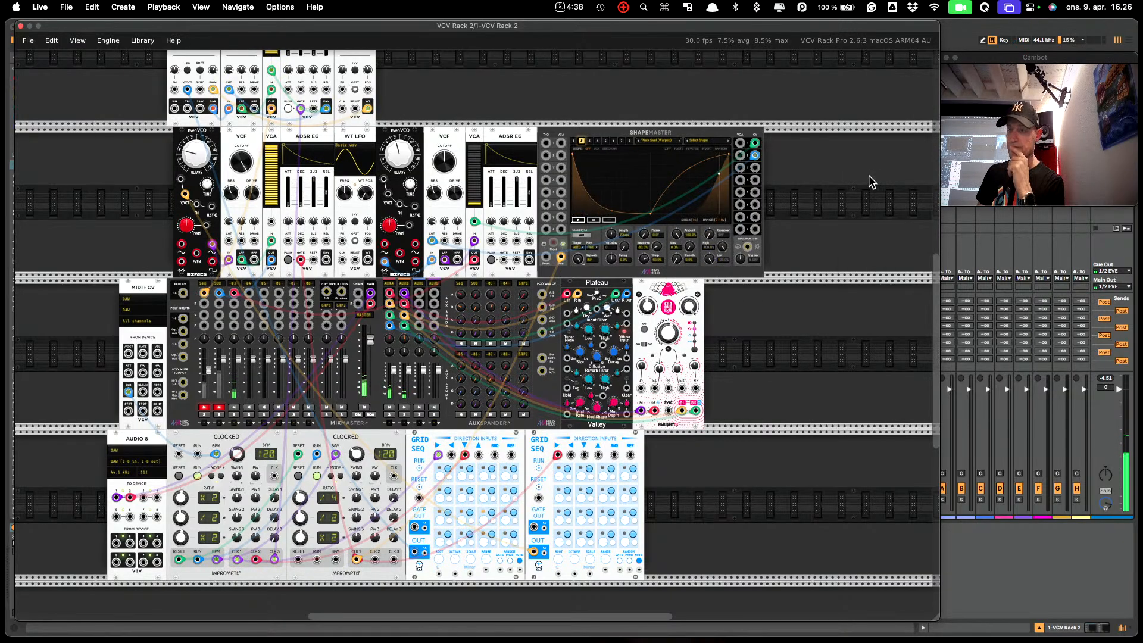
click(678, 141)
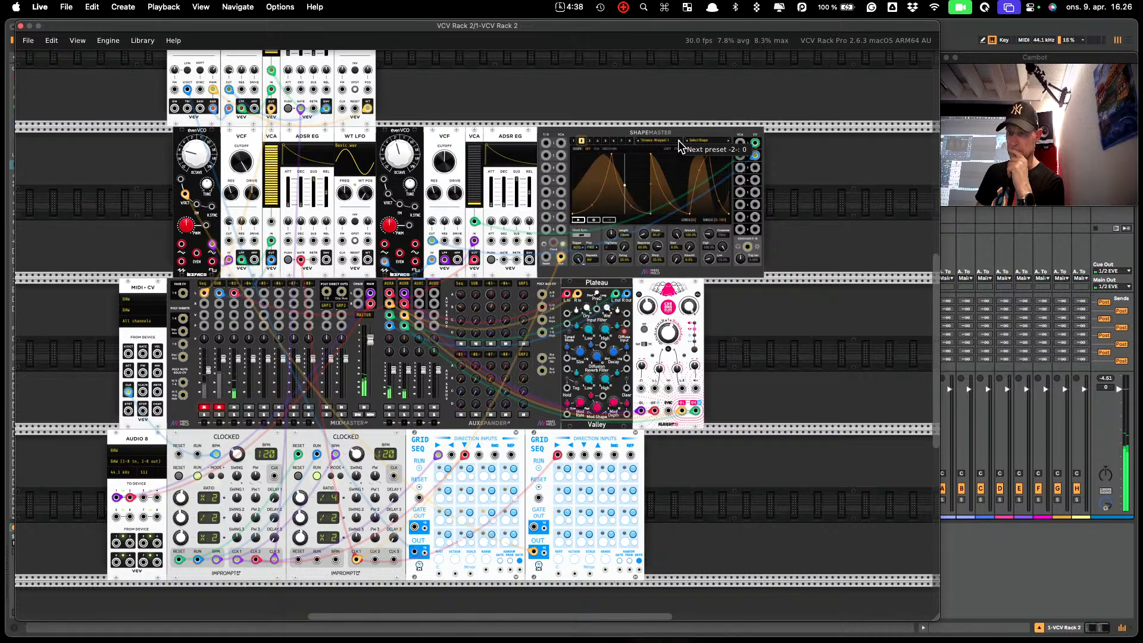
click(679, 141)
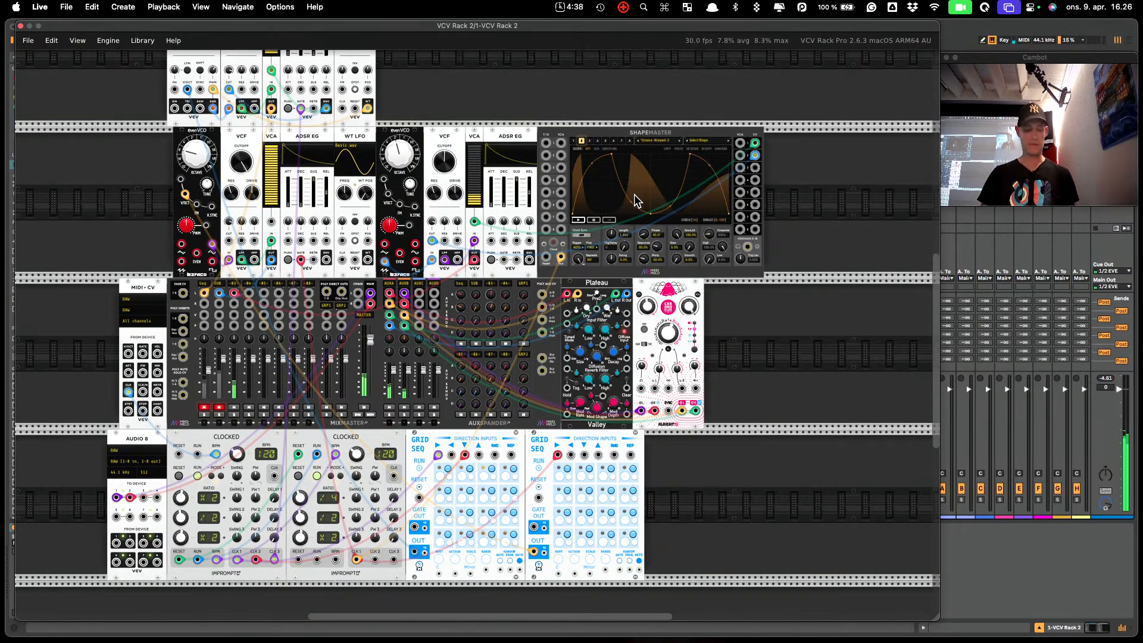
Unmute the SUB and Seq channels on MixMaster and fine-tune the Seq channel's level
scroll(634, 199, up, 5)
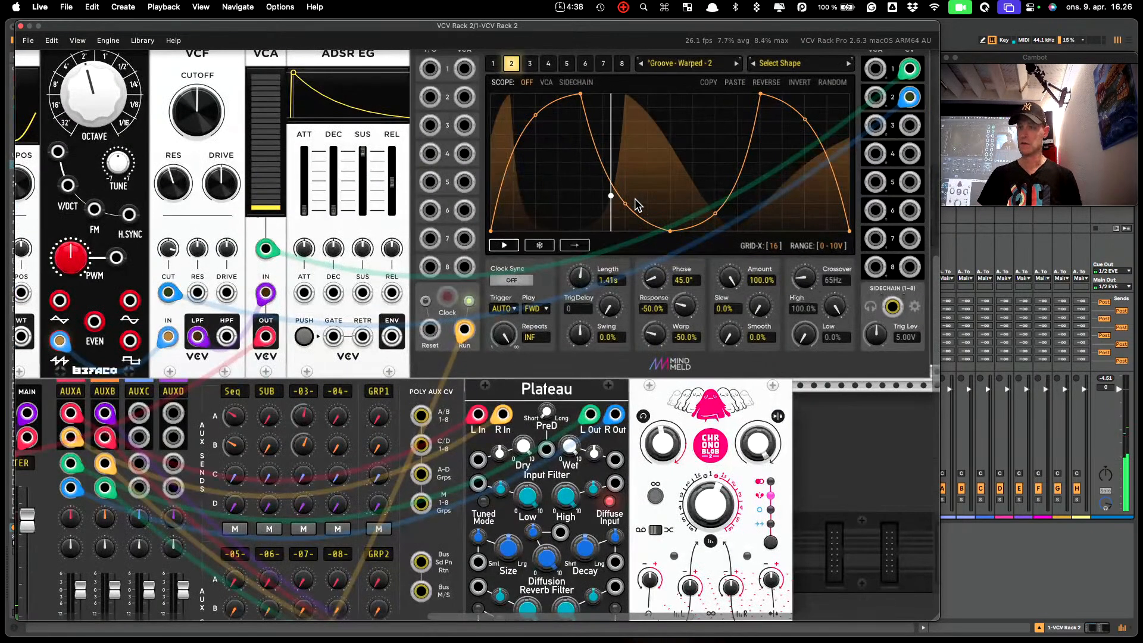
scroll(775, 224, up, 2)
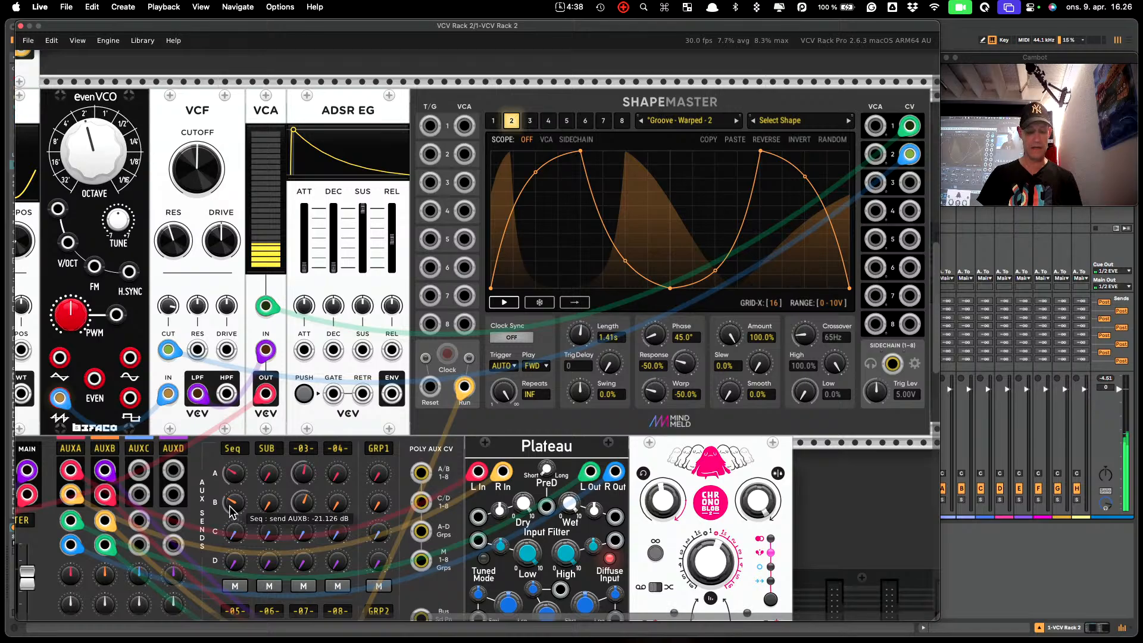
scroll(229, 511, left, 15)
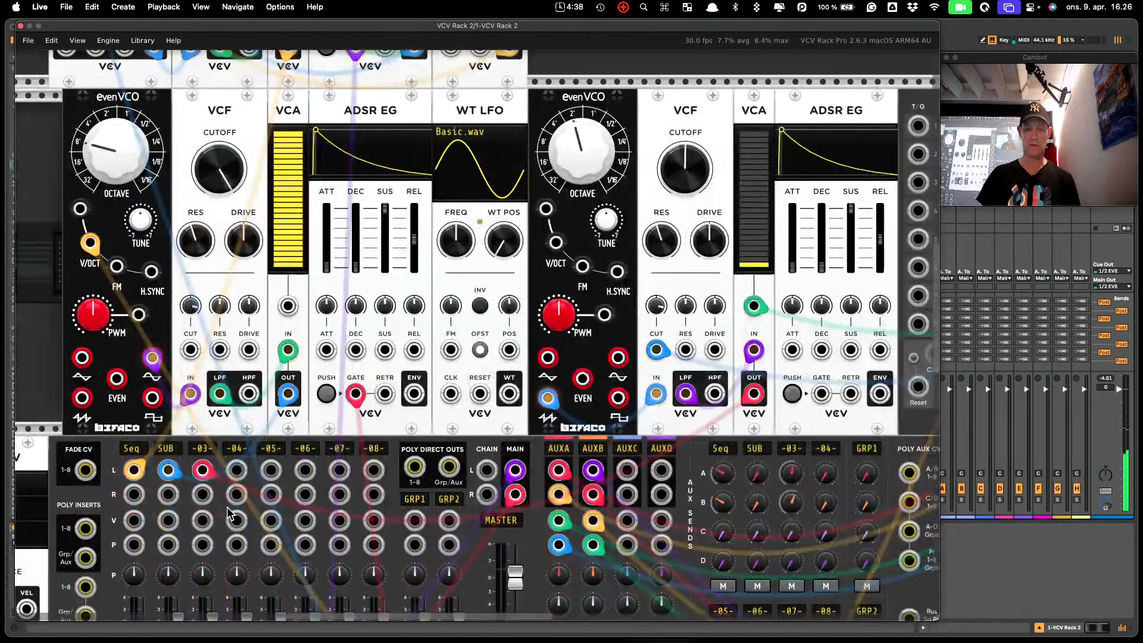
scroll(227, 506, down, 4)
click(180, 609)
click(146, 608)
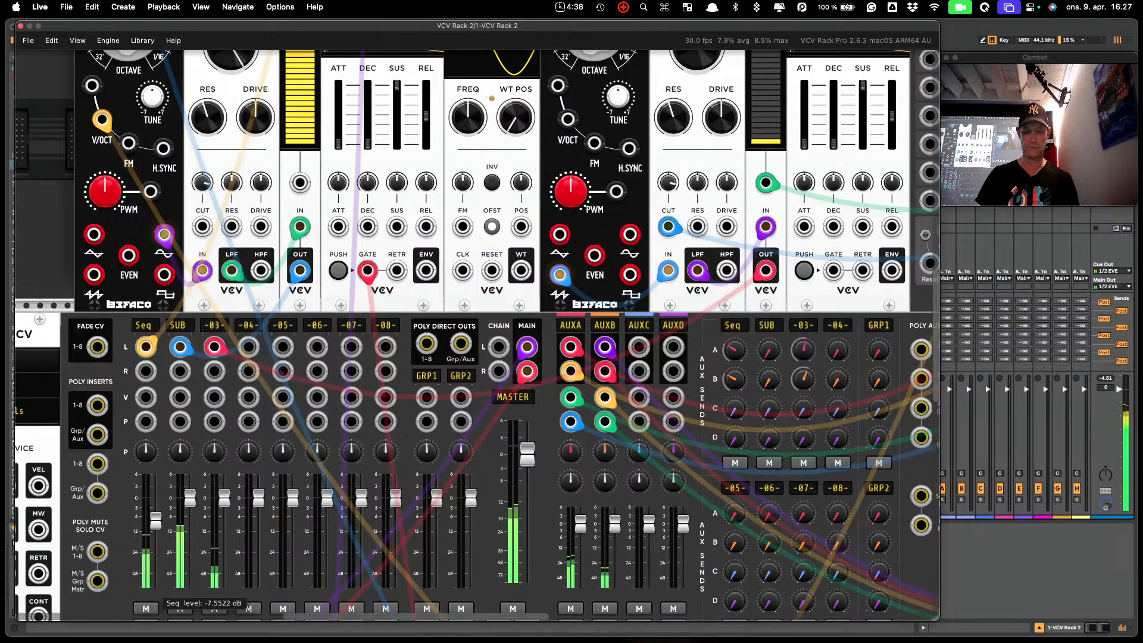
drag(155, 520, 156, 522)
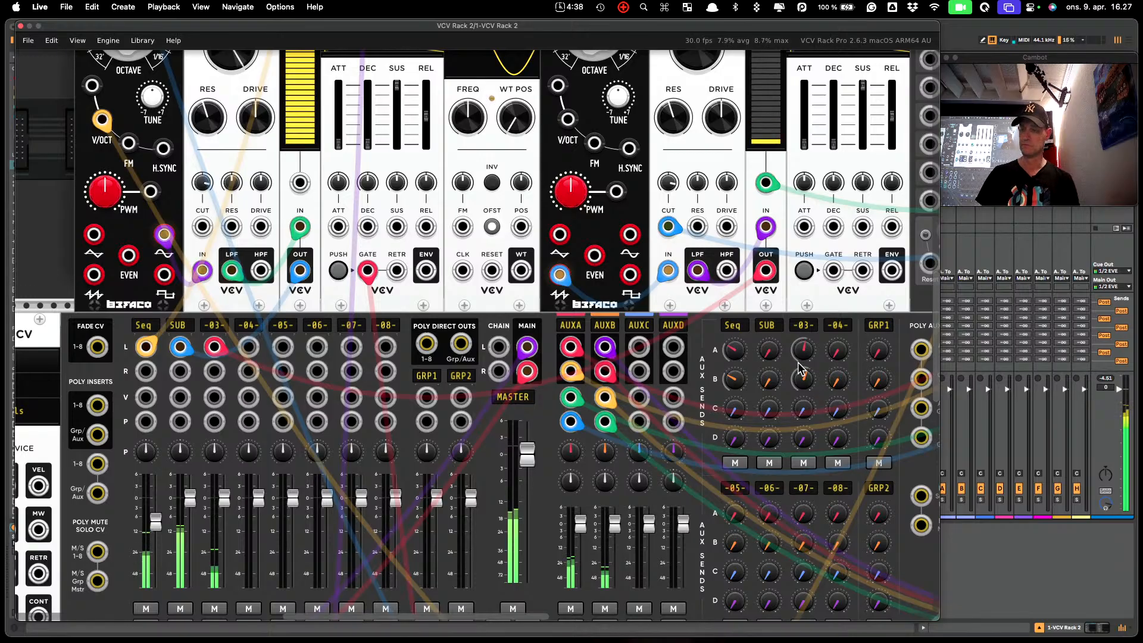
Rename MixMaster channel 3 as Pad
click(222, 329)
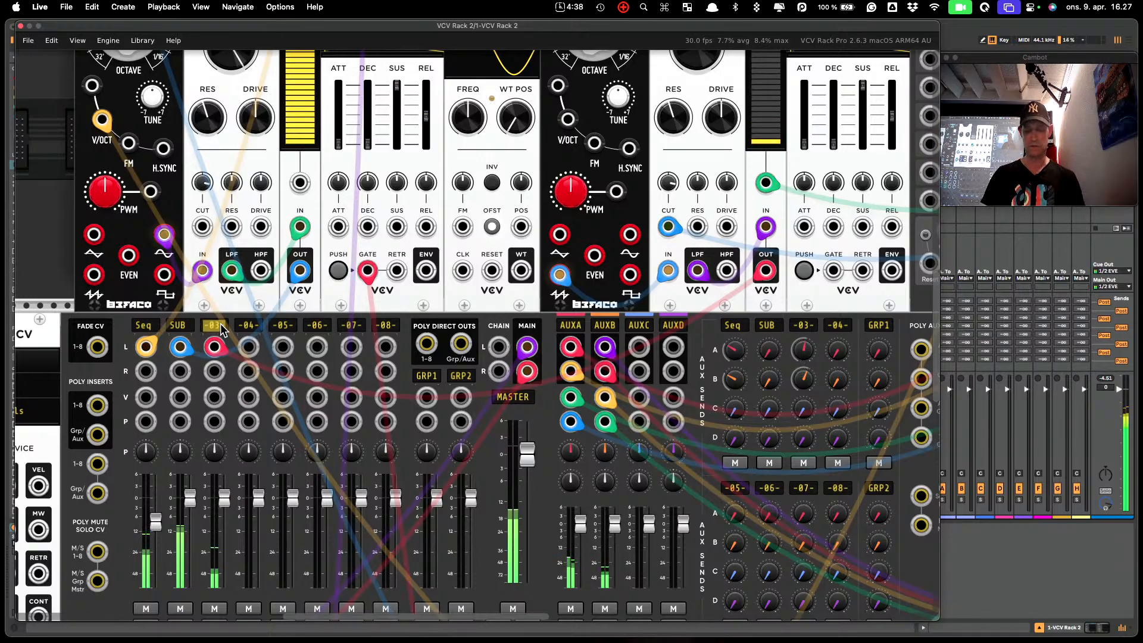
text(Pad)
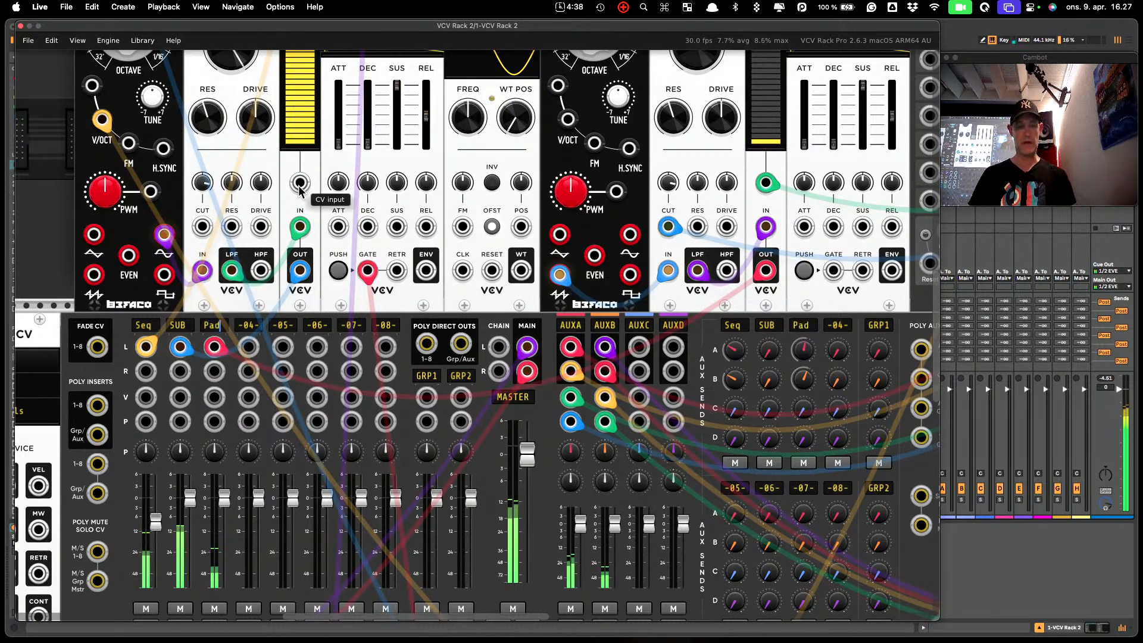
scroll(304, 223, down, 8)
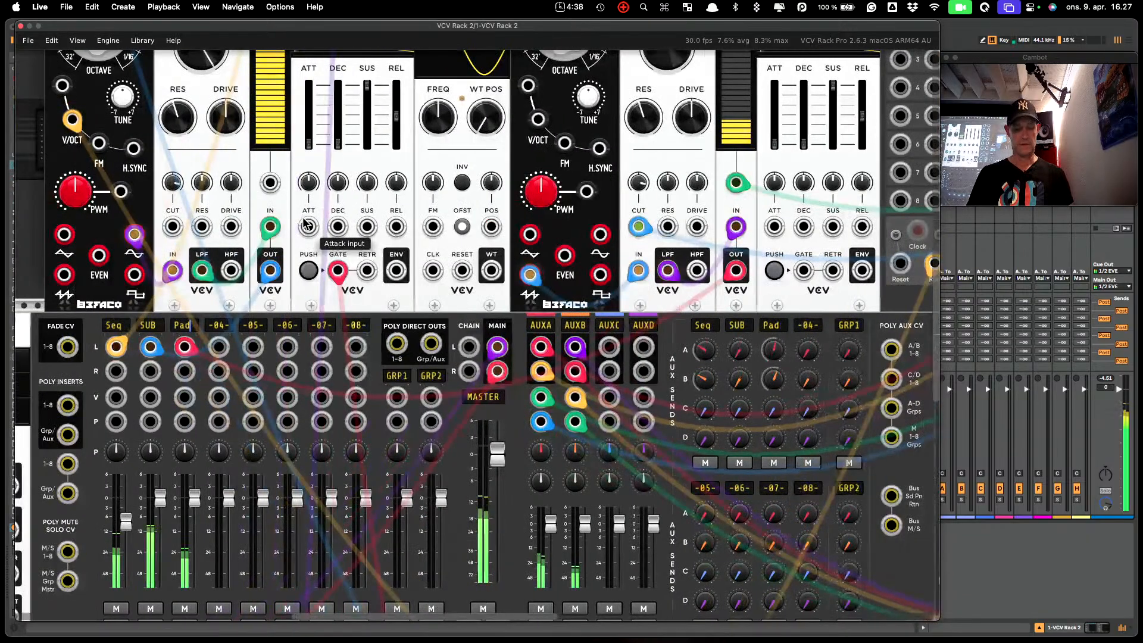
scroll(302, 223, up, 4)
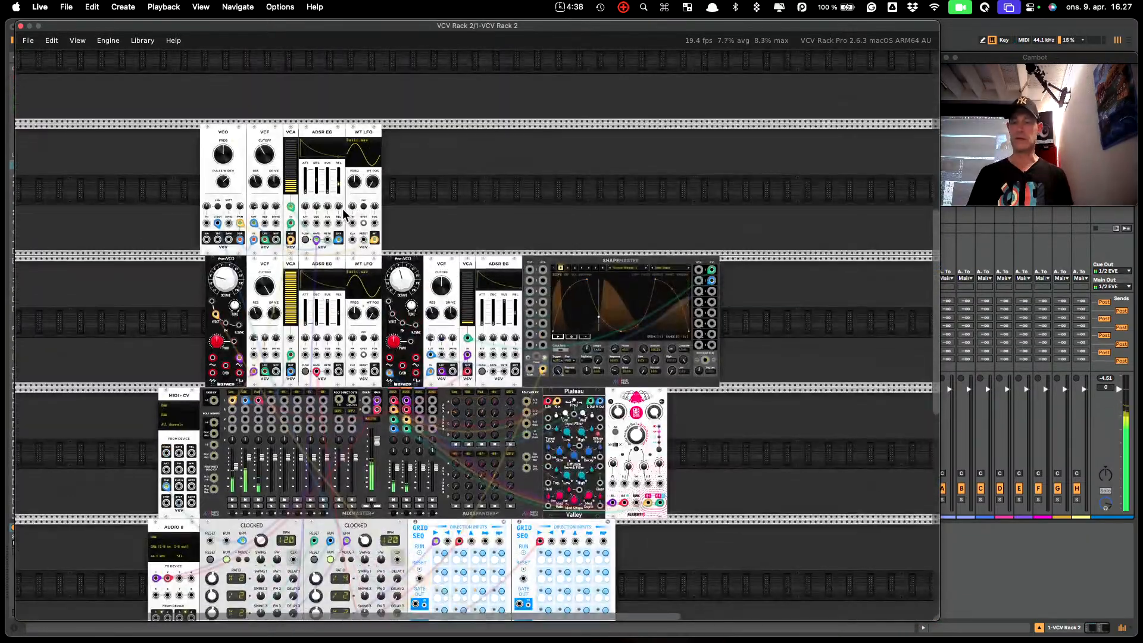
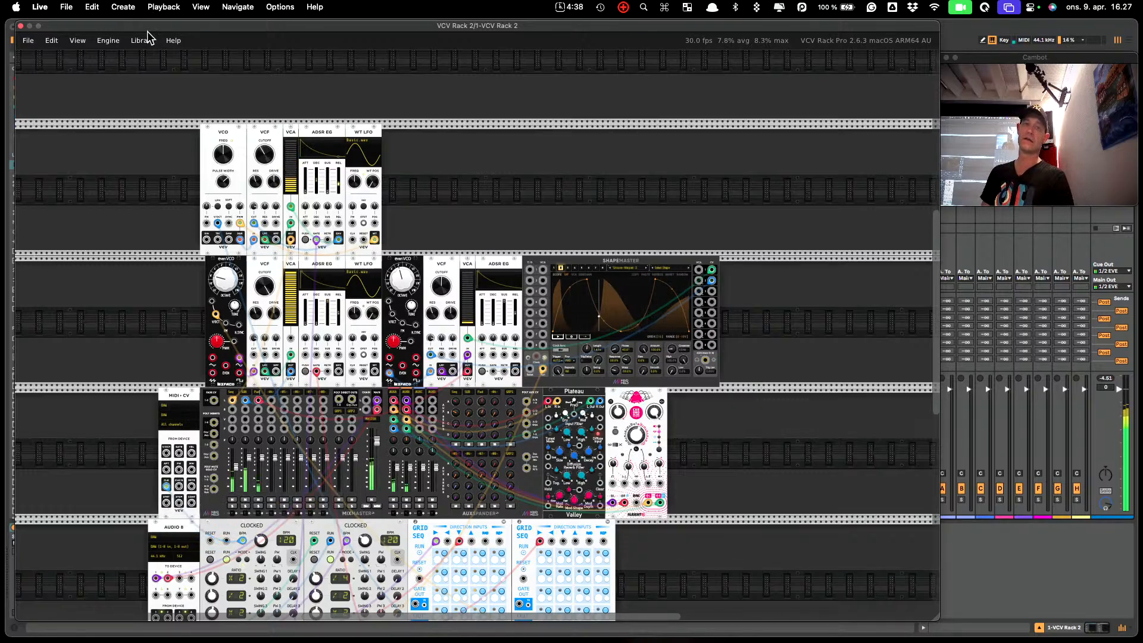
drag(147, 21, 446, 51)
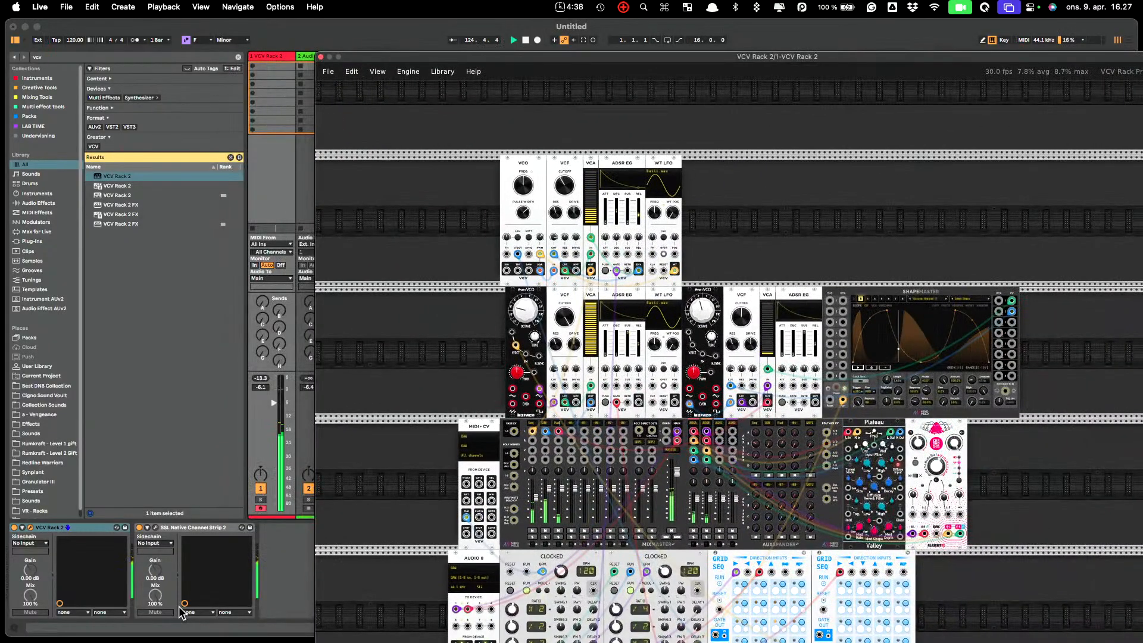
click(205, 528)
key(Delete)
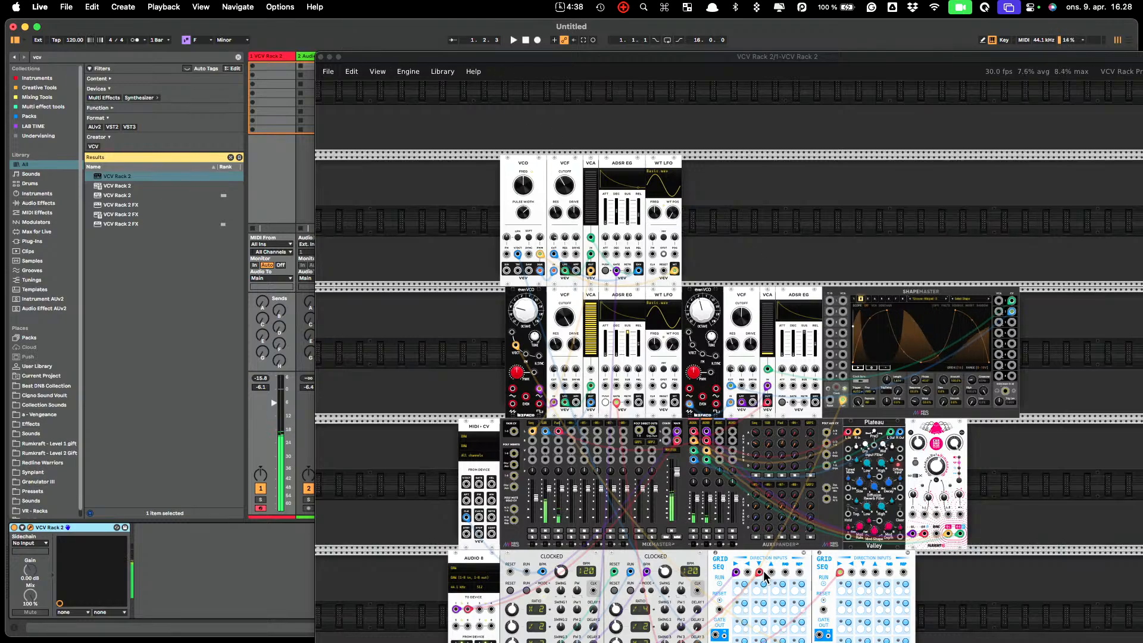
Move the second Clocked module's cable from clock output 1 to clock output 2 and set its second clock ratio to 16
scroll(725, 588, down, 3)
drag(665, 596, 683, 597)
drag(615, 560, 616, 518)
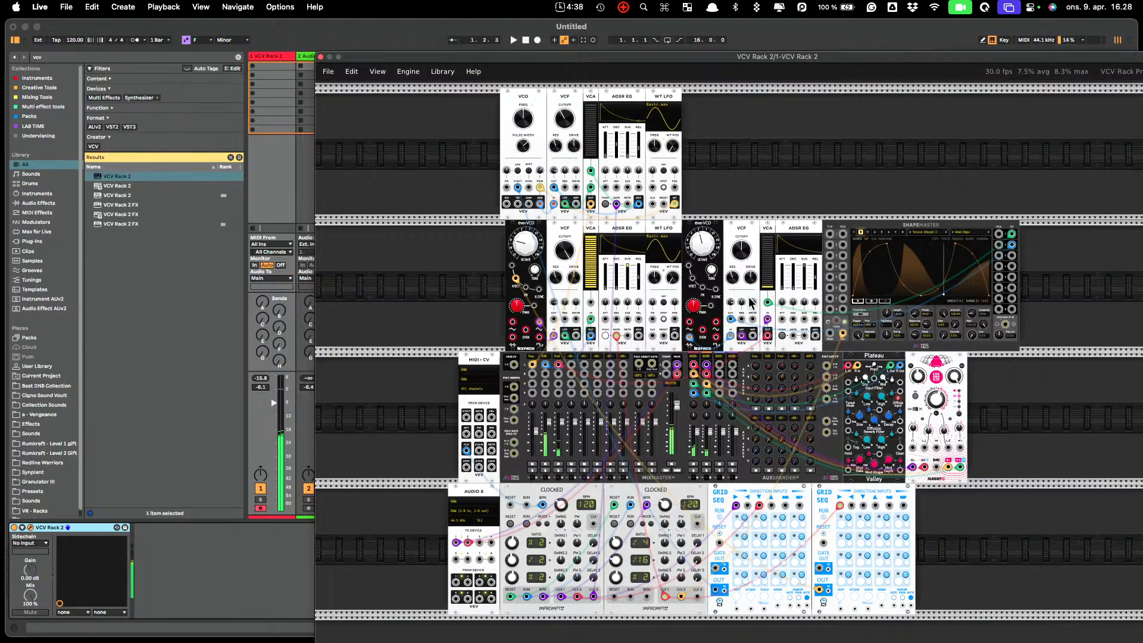
Start Live's playback, raise the Pad channel's fader on MixMaster slightly and adjust the third voice's oscillator tuning
click(286, 130)
key(space)
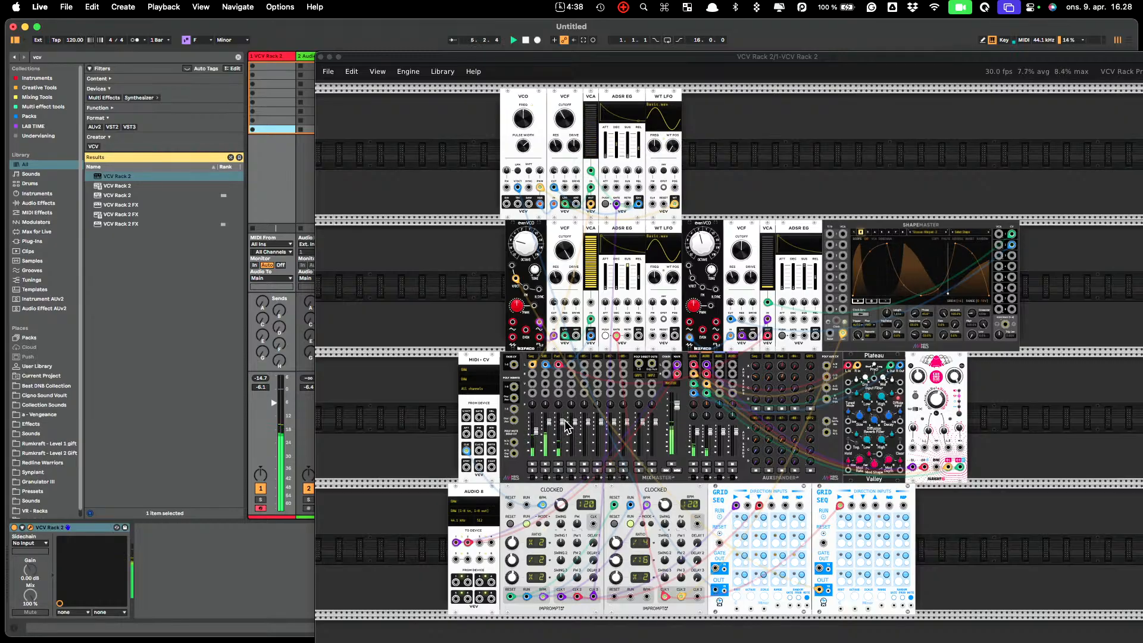
drag(565, 427, 566, 418)
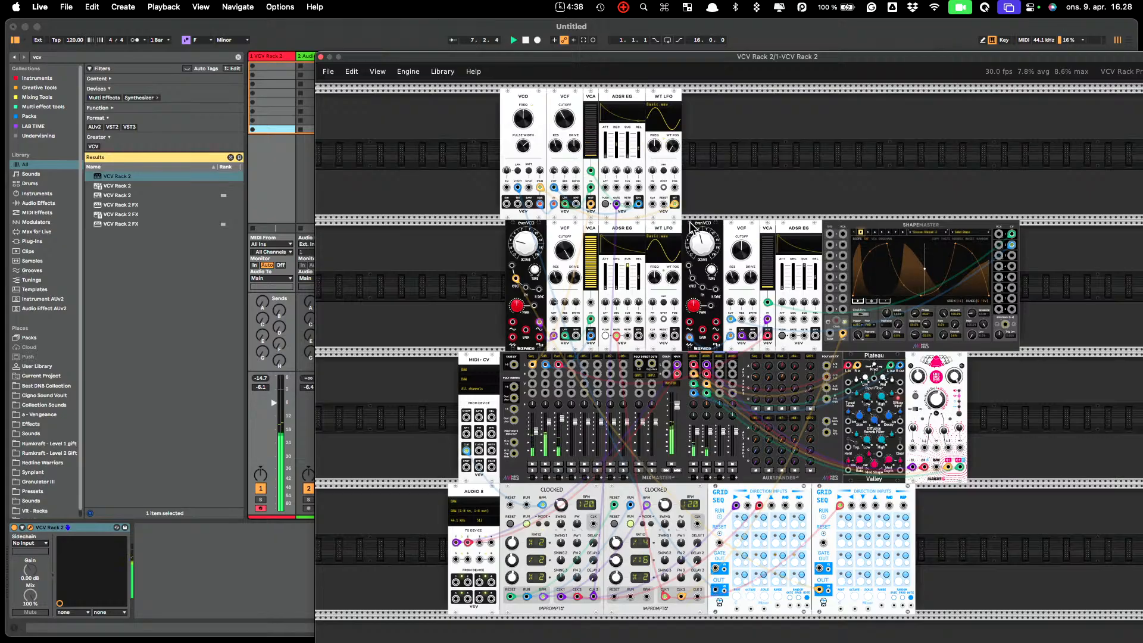
drag(703, 244, 704, 237)
mouse_move(607, 141)
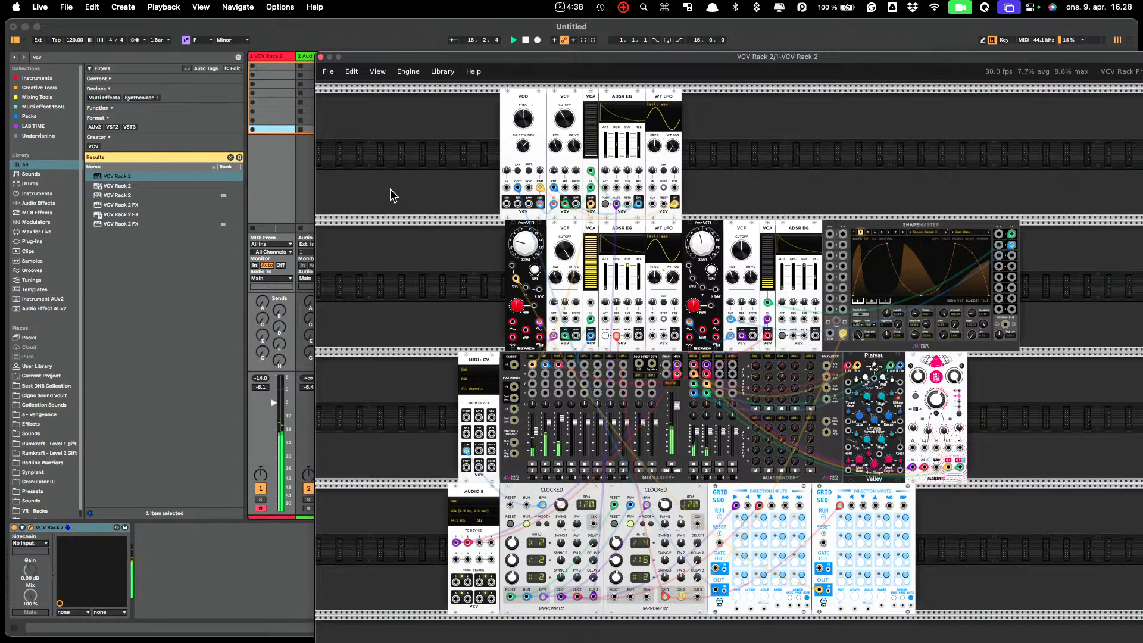
Stop Live's playback and mute the SUB and Pad channels on MixMaster
click(262, 153)
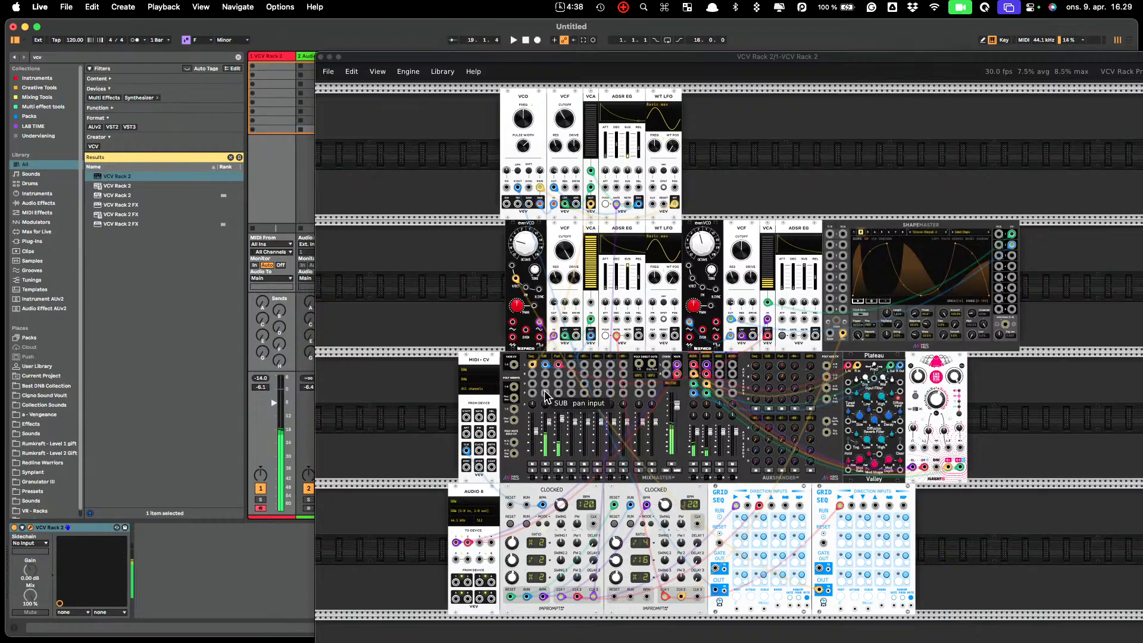
click(546, 464)
click(557, 464)
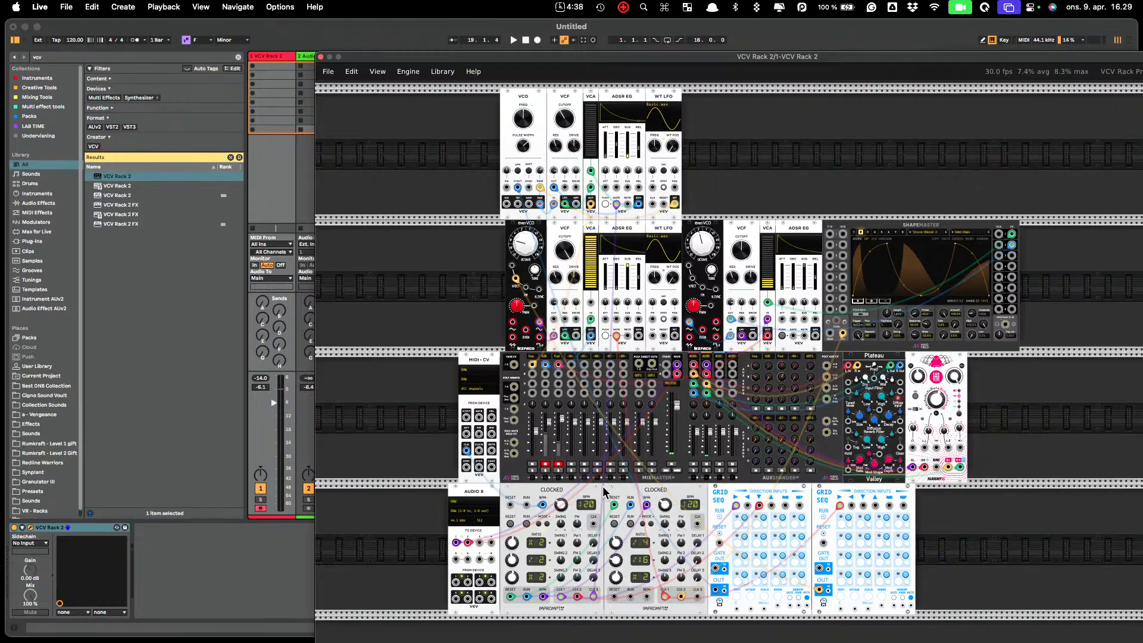
Close the plugin's VCV Rack window and launch the standalone VCV Rack 2 Pro, starting with a cleared patch
click(321, 57)
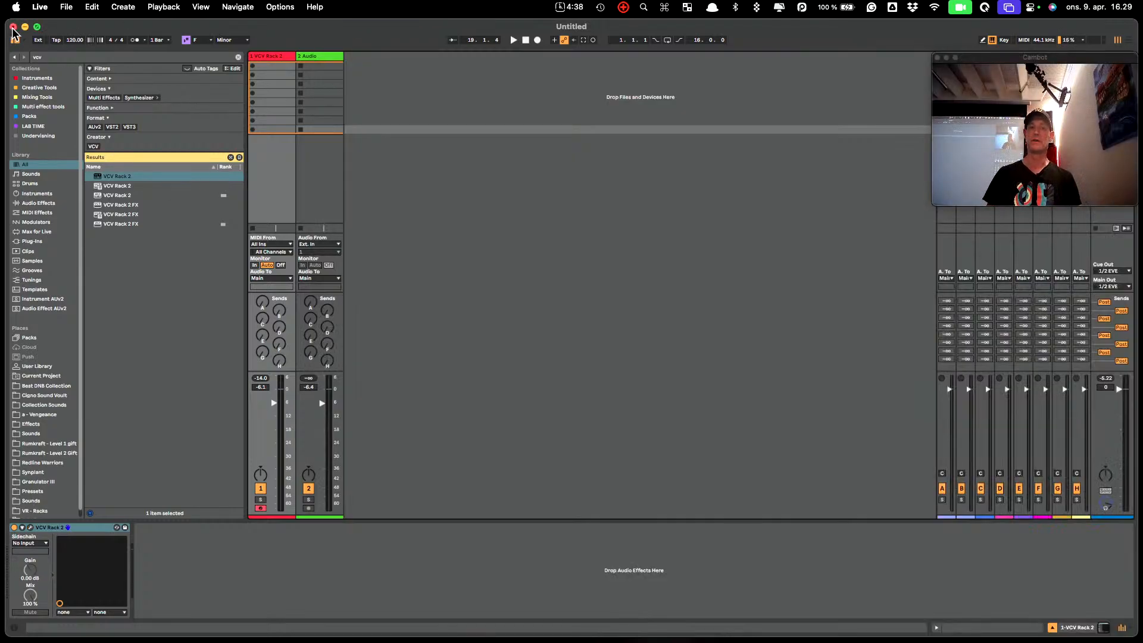
mouse_move(505, 640)
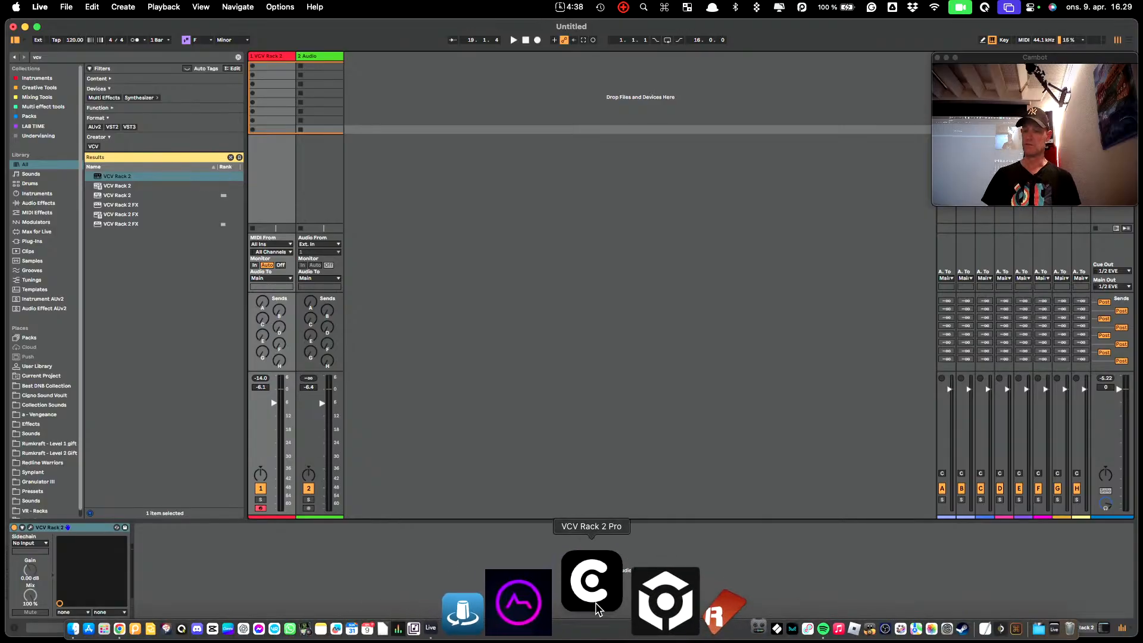
click(596, 607)
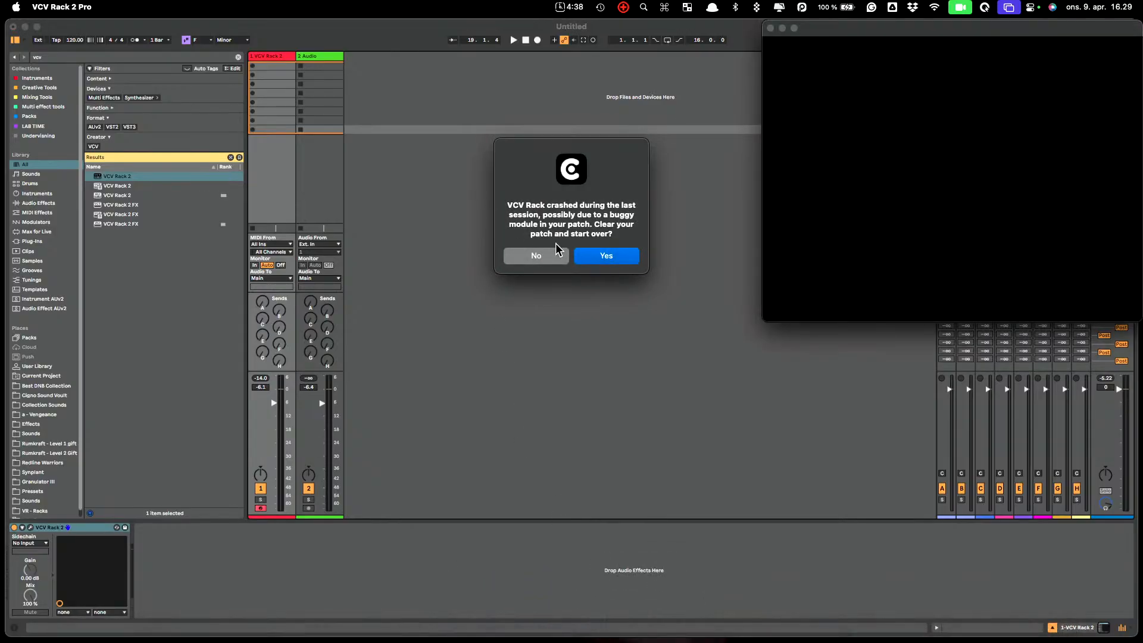
click(599, 257)
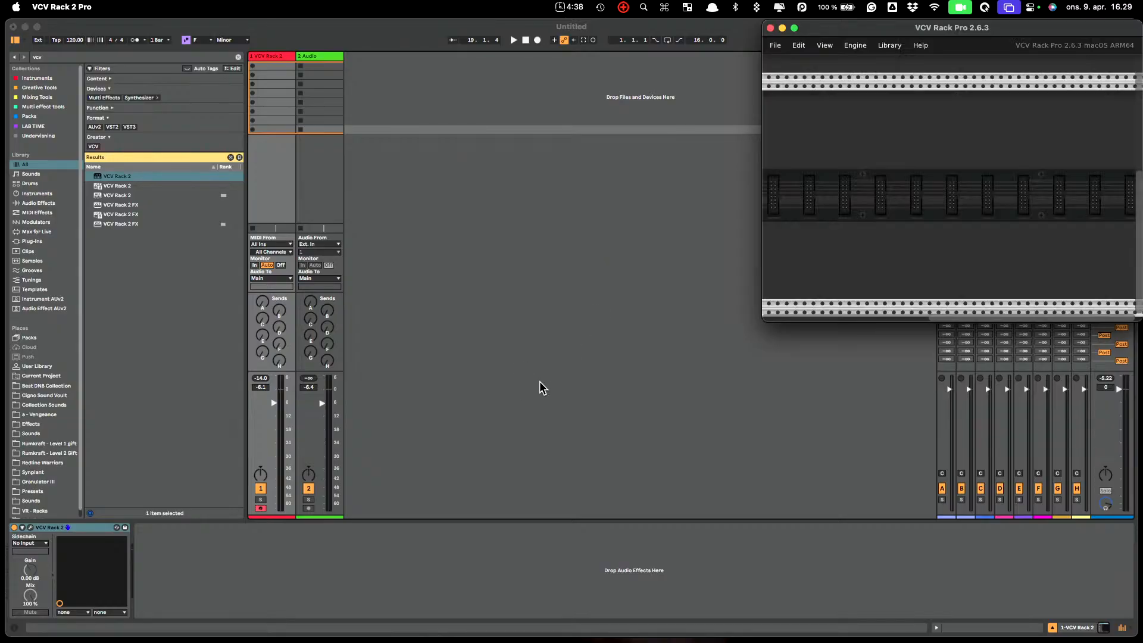
Arrange the standalone VCV Rack window beside a narrowed Live window so both are fully visible
drag(979, 31, 533, 53)
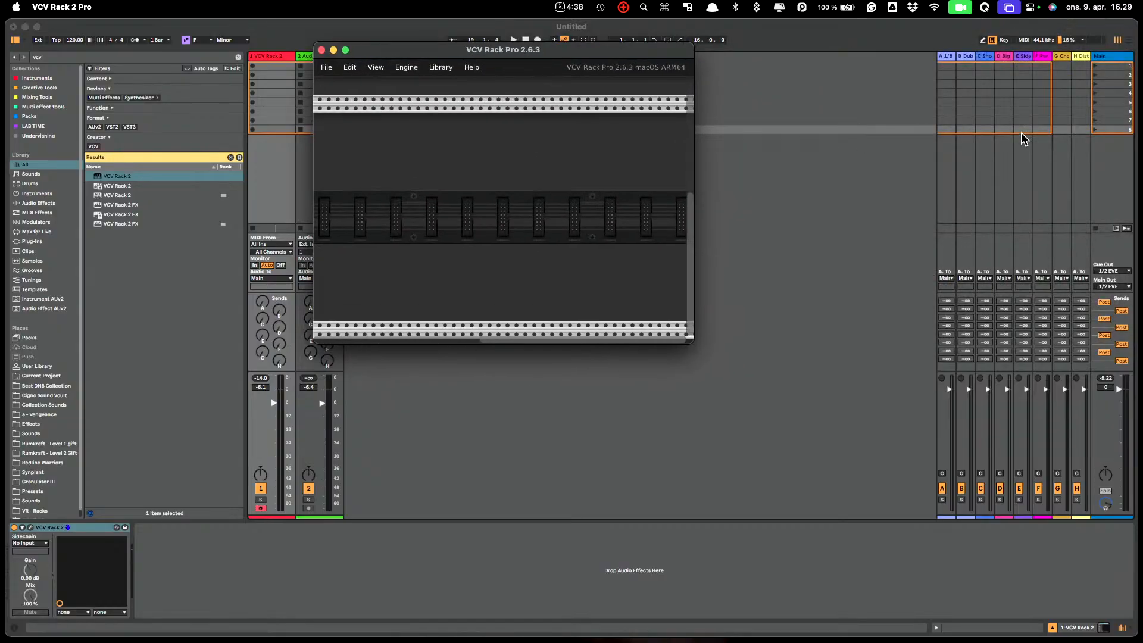
click(838, 198)
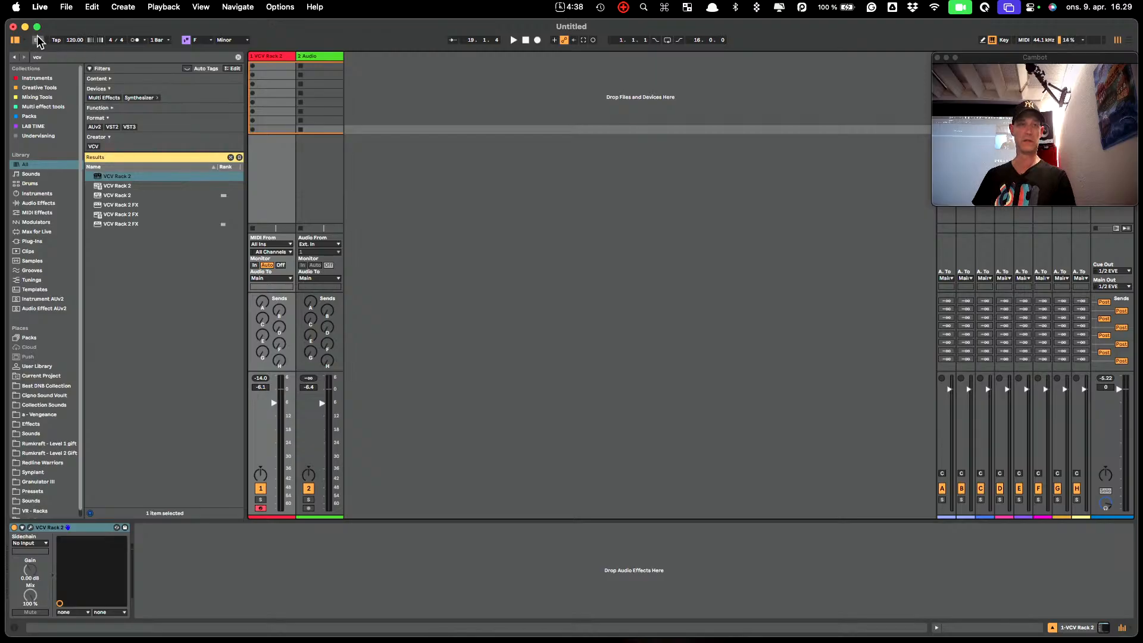
drag(6, 46, 574, 146)
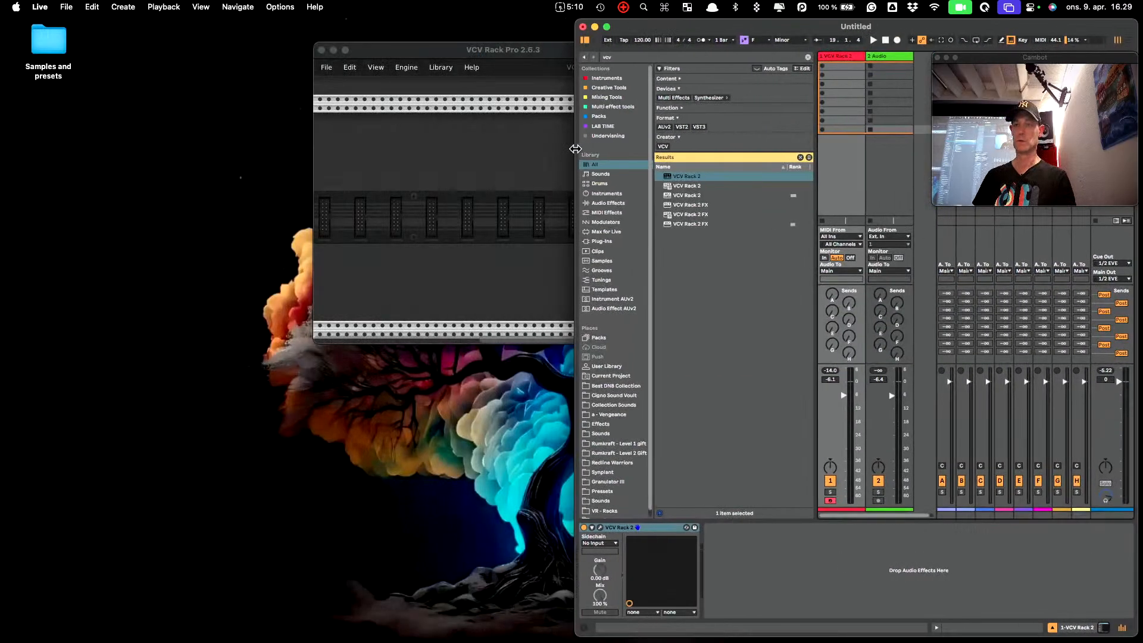
click(328, 71)
drag(328, 71, 305, 48)
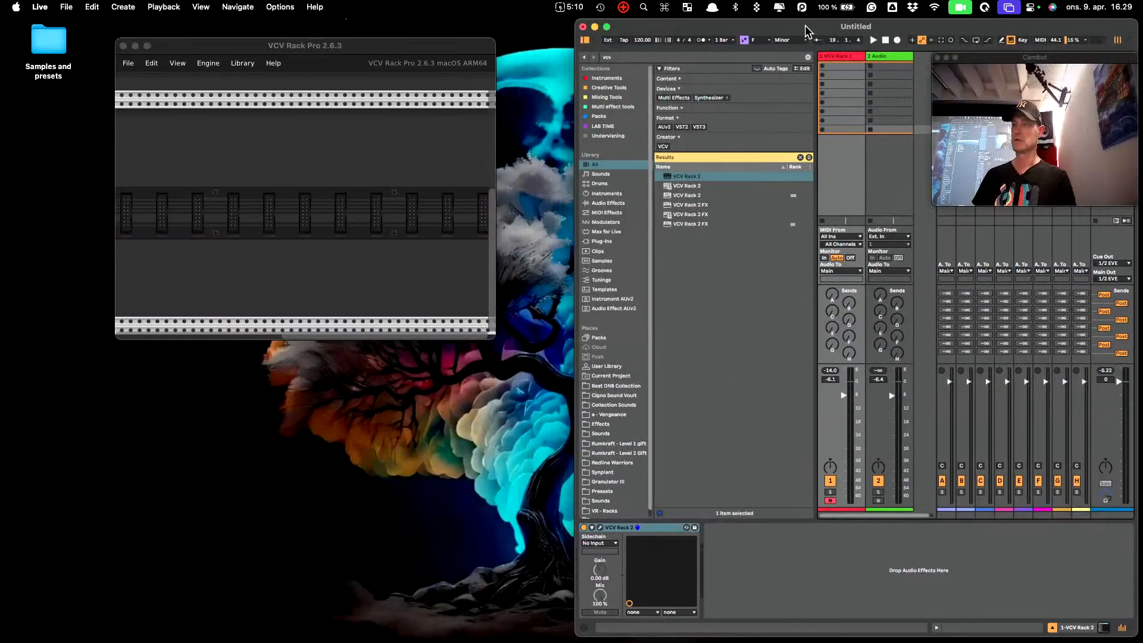
Add an Audio 8 module to the empty standalone rack from the module browser
right_click(320, 199)
scroll(286, 190, down, 10)
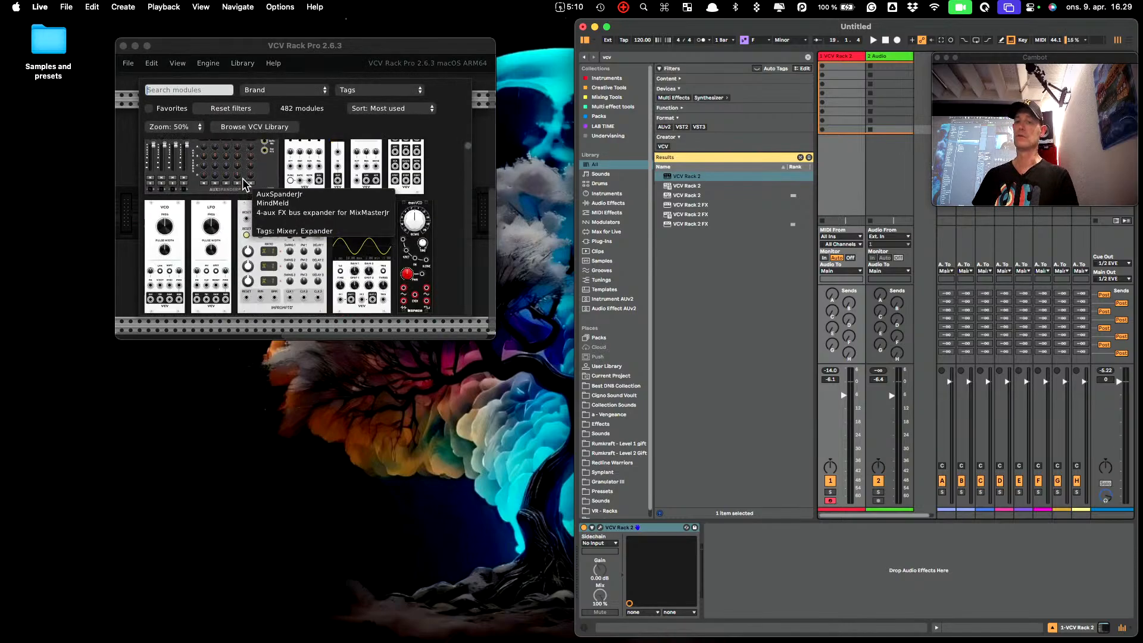
scroll(243, 184, down, 8)
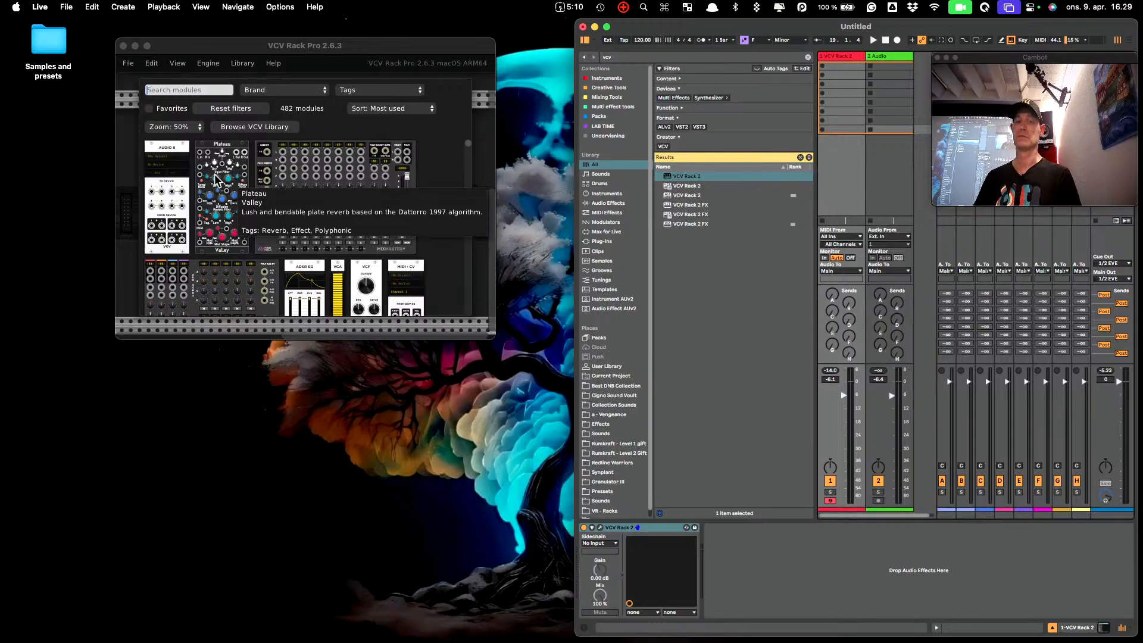
click(156, 161)
Examine the Audio 8 module's available audio drivers and devices without changing them, and close the standalone VCV Rack window
click(307, 129)
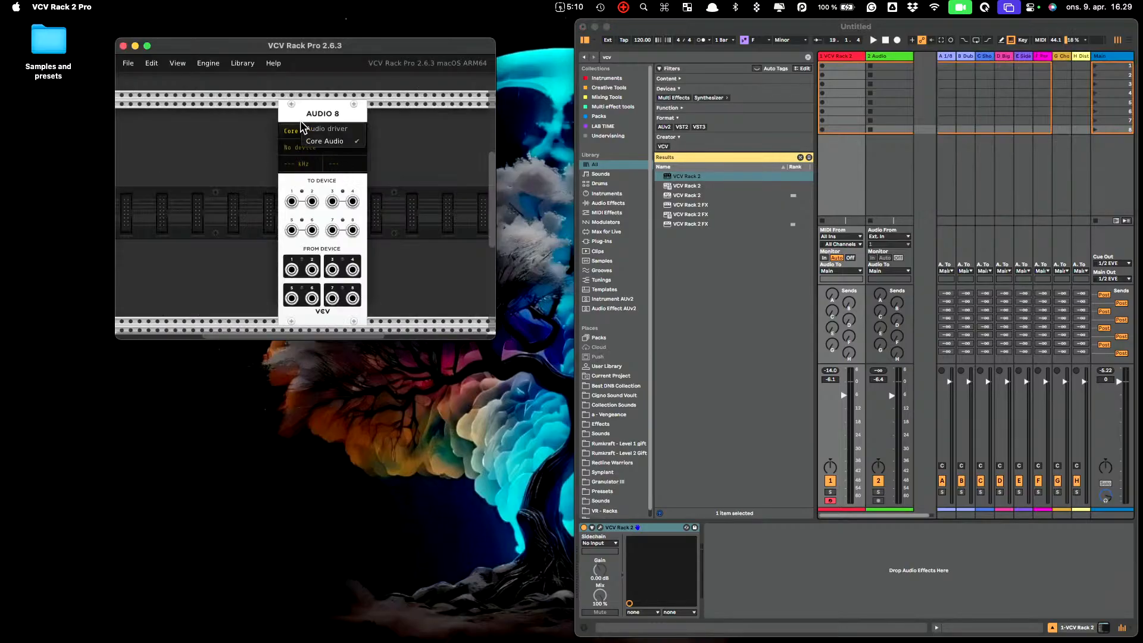
click(276, 152)
click(297, 149)
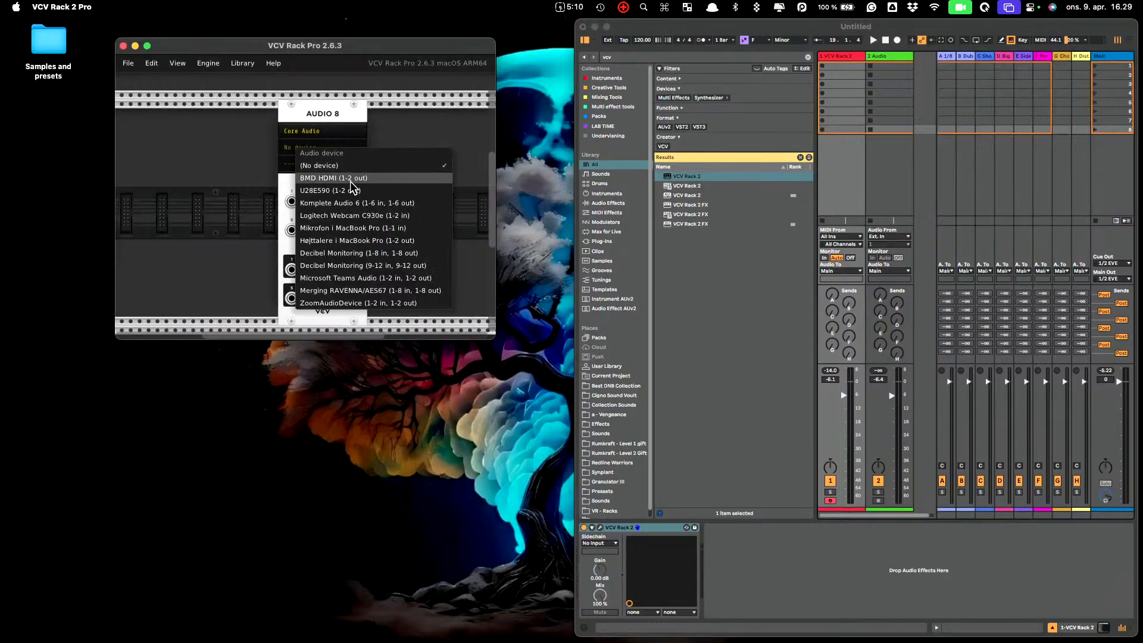
click(241, 159)
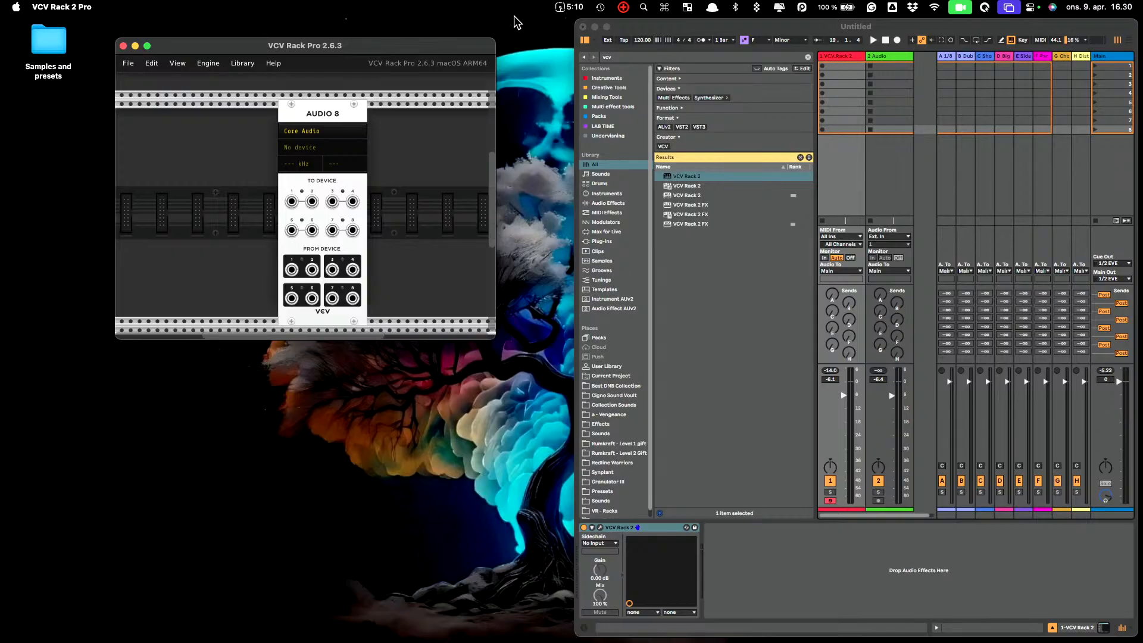
click(123, 46)
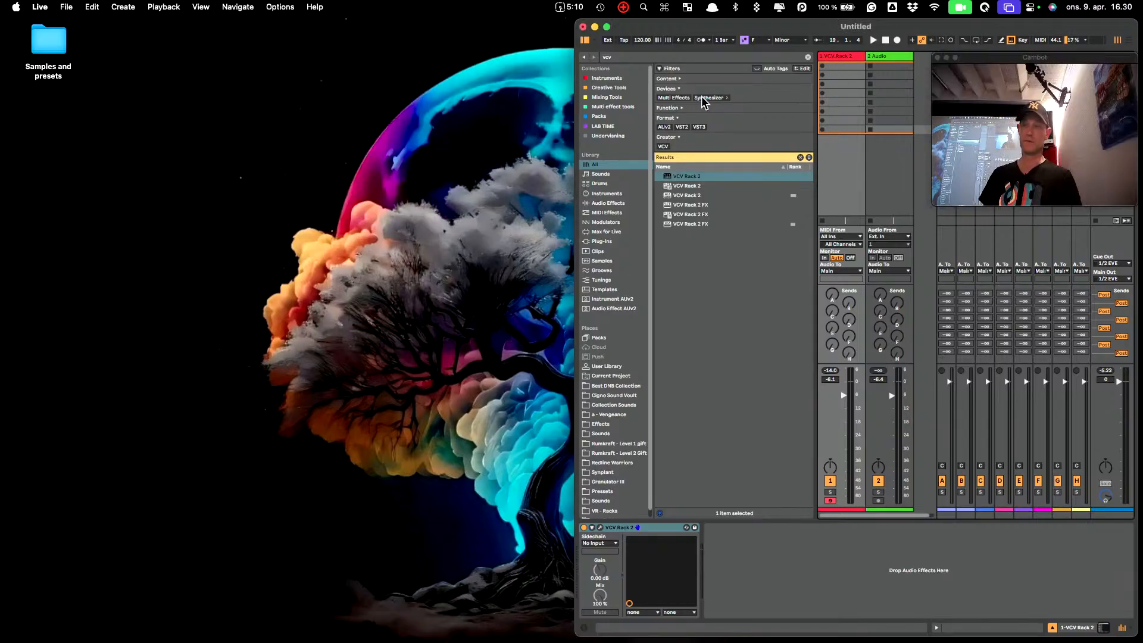